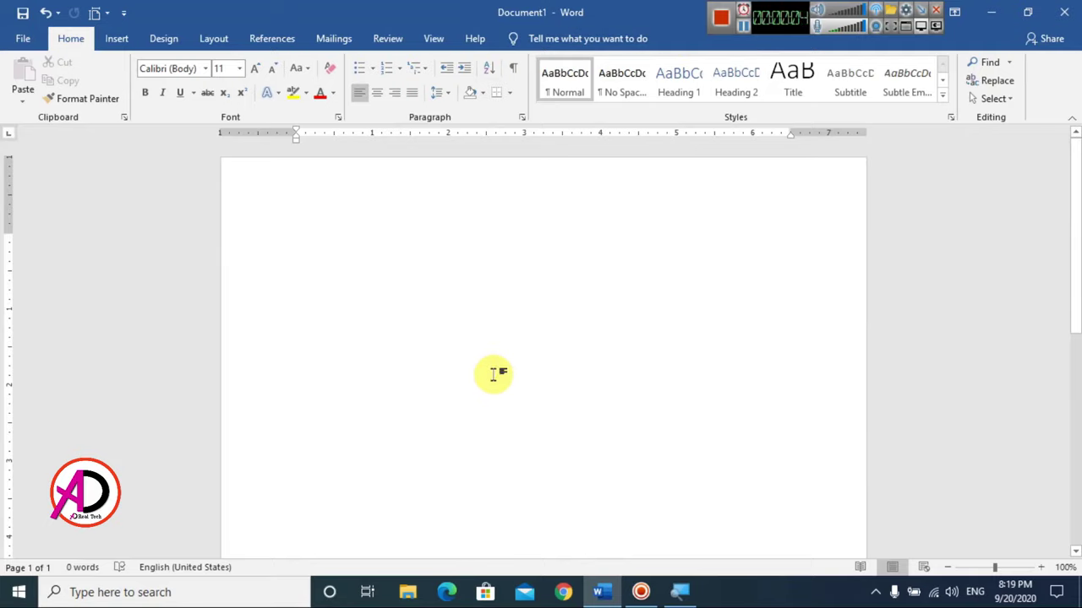
- On the Layout tab, apply Narrow 0.5" margins and A4 (8.27" x 11.69") paper size
ctrl+scroll(494, 374, down, 5)
ctrl+scroll(493, 376, down, 2)
ctrl+scroll(493, 380, up, 1)
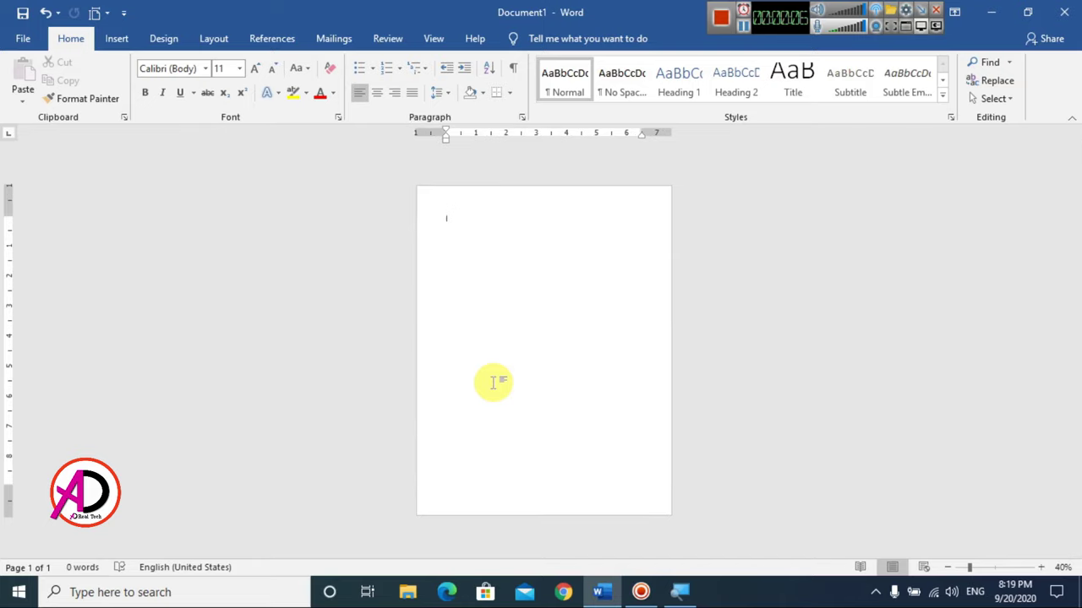
ctrl+scroll(494, 382, up, 1)
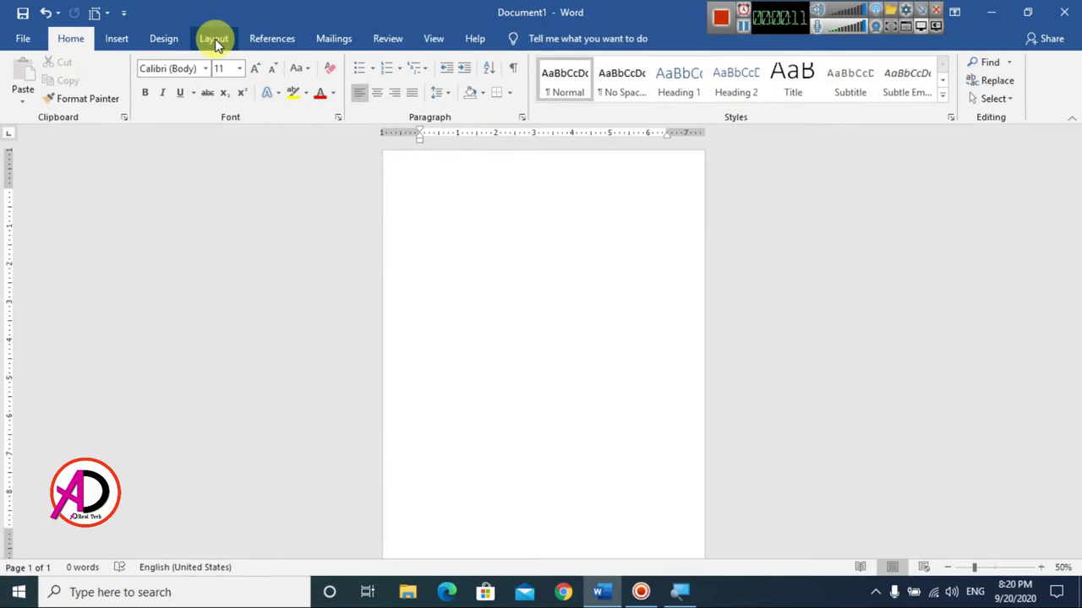
click(215, 39)
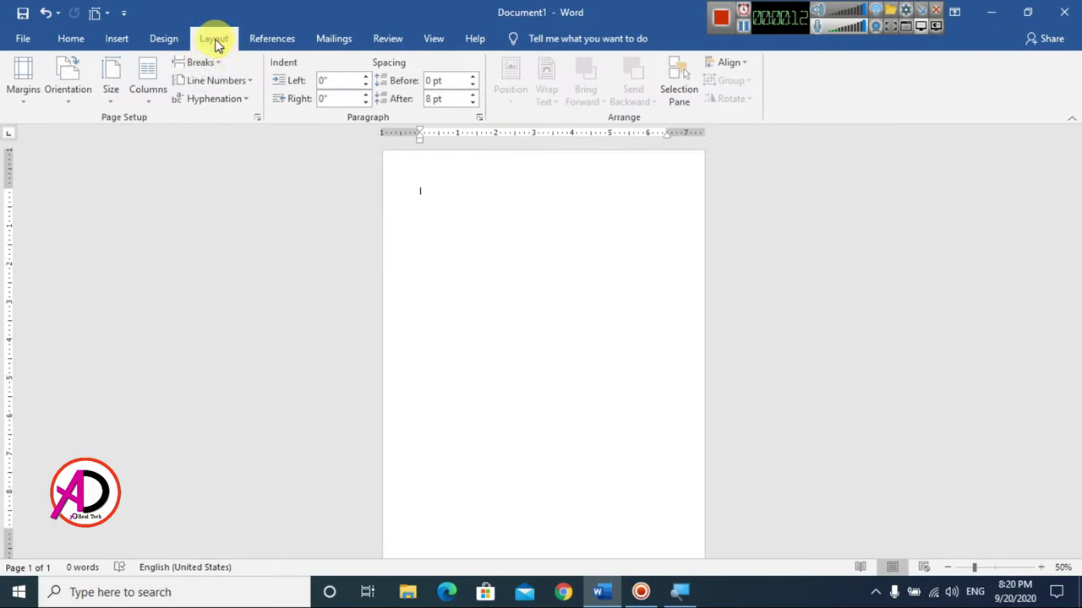
click(14, 93)
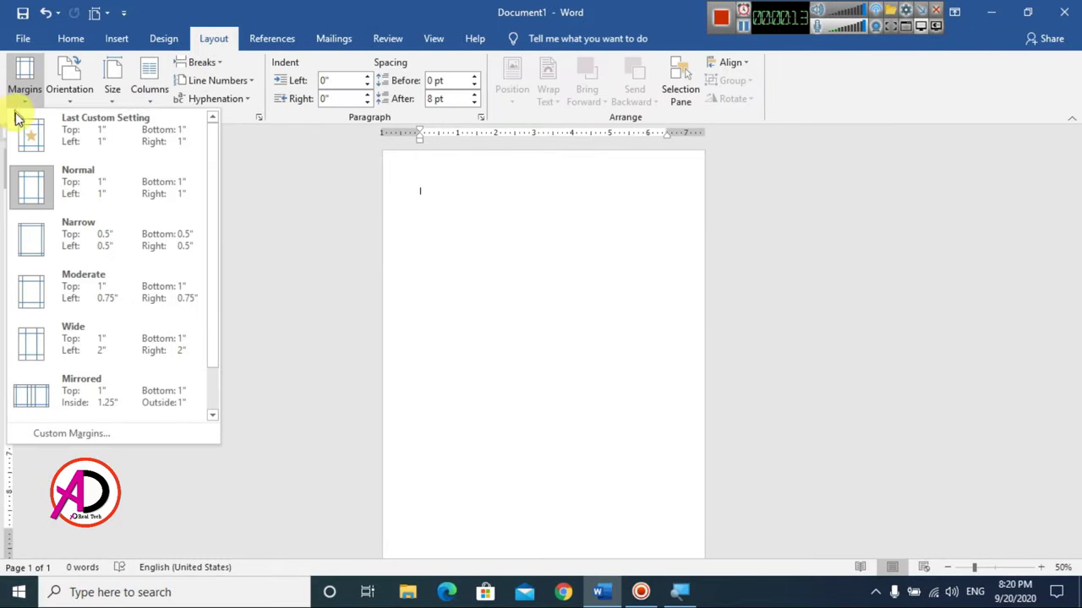
click(53, 222)
click(115, 91)
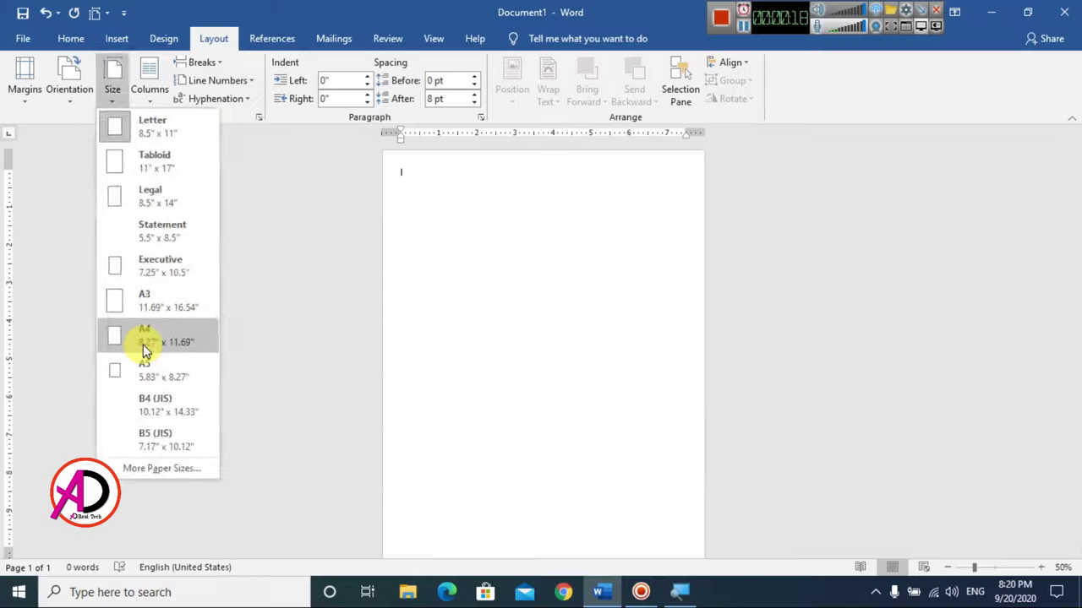
click(143, 344)
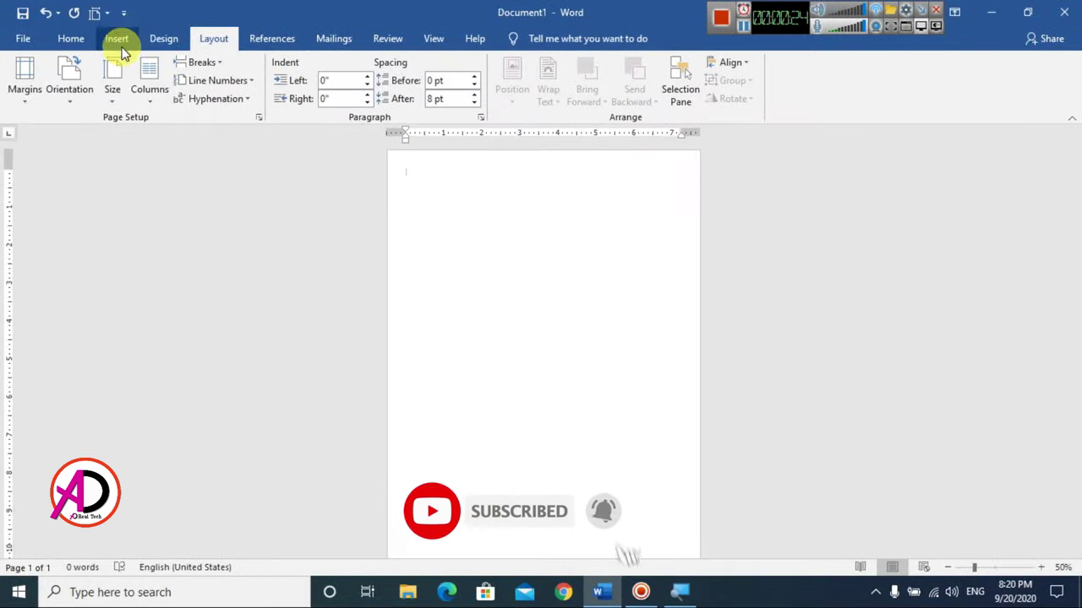
- Draw a rectangle across the full width of the page top
click(118, 44)
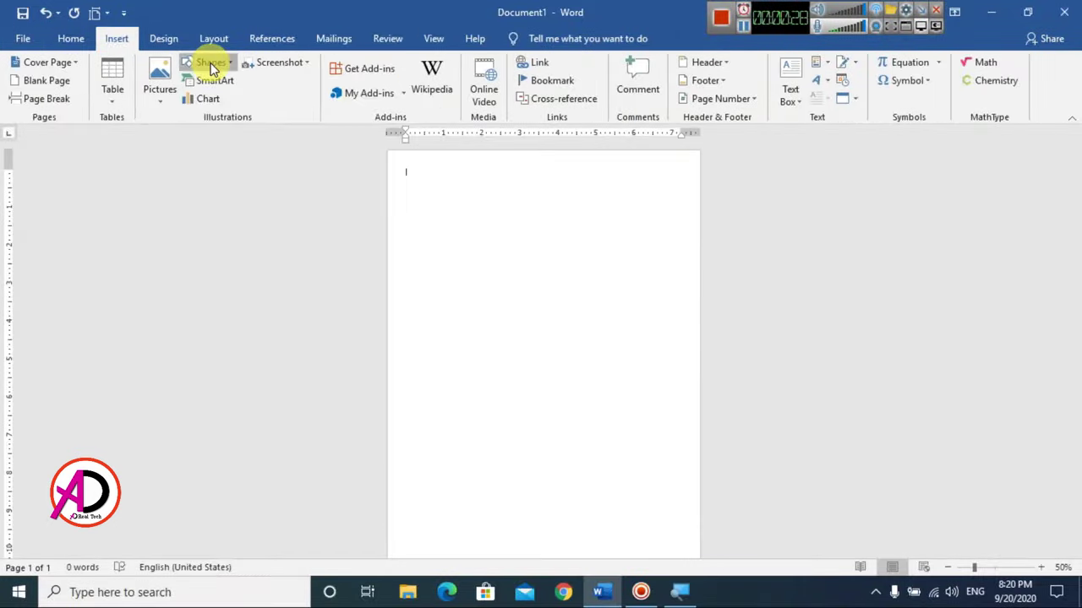
click(211, 64)
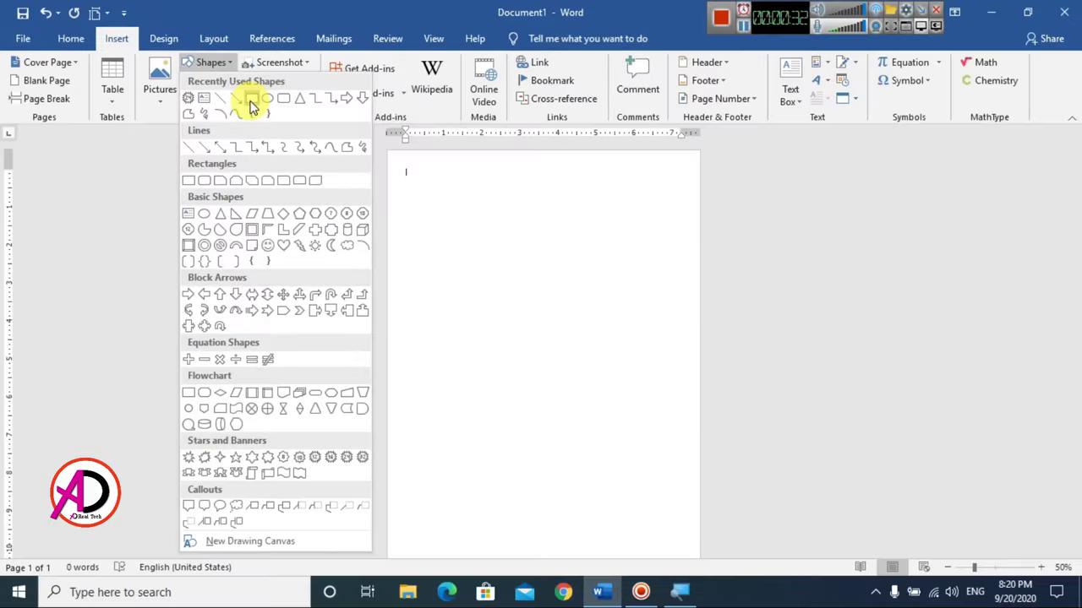
click(251, 100)
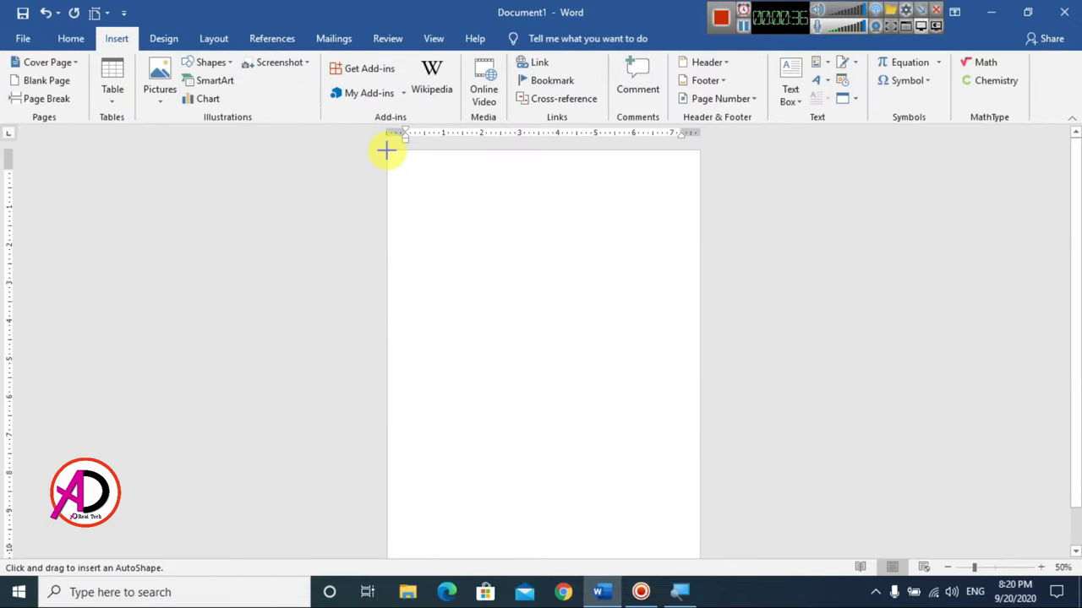
drag(386, 151, 700, 256)
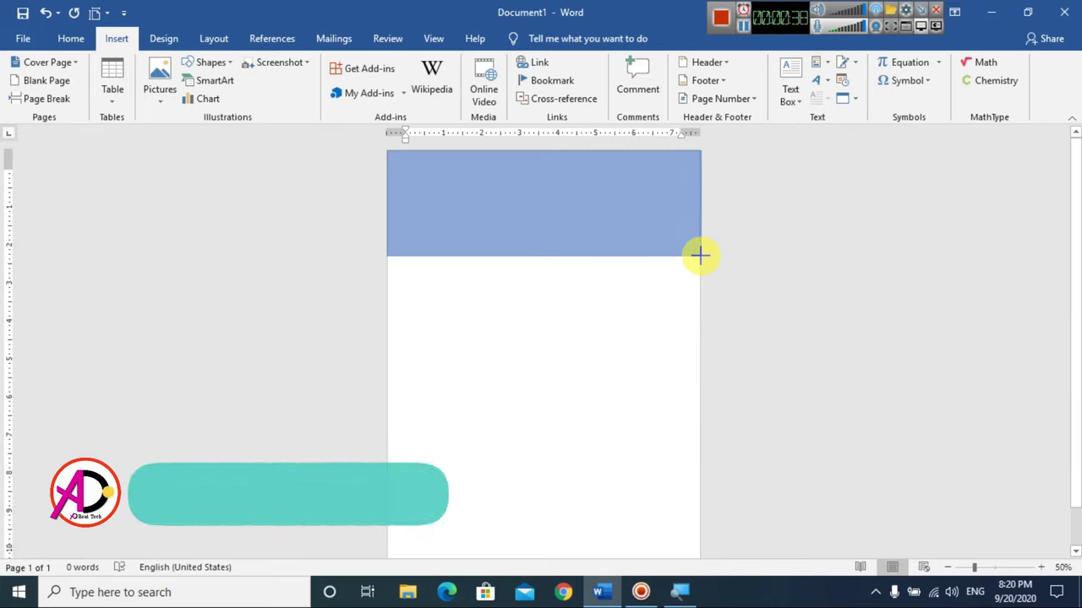
drag(700, 256, 700, 256)
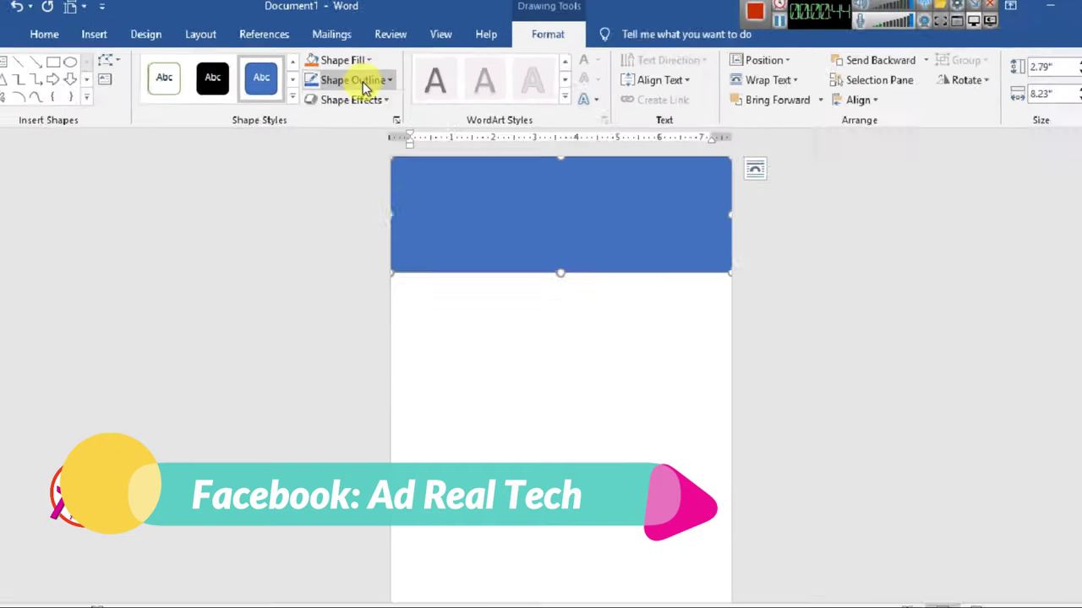
- Give the header rectangle no outline and a dark grey fill
click(365, 81)
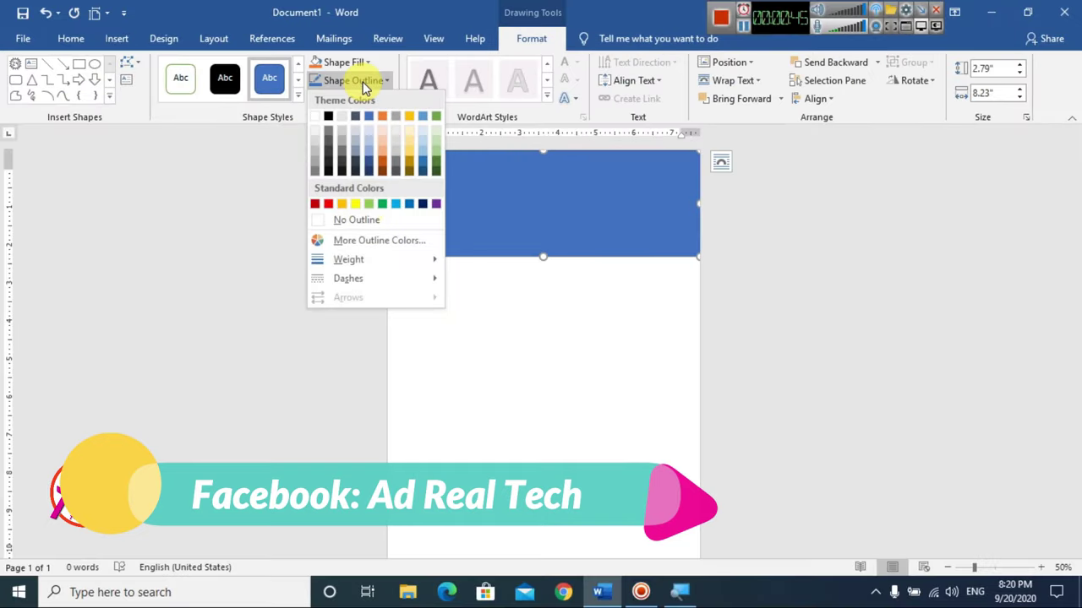
click(373, 221)
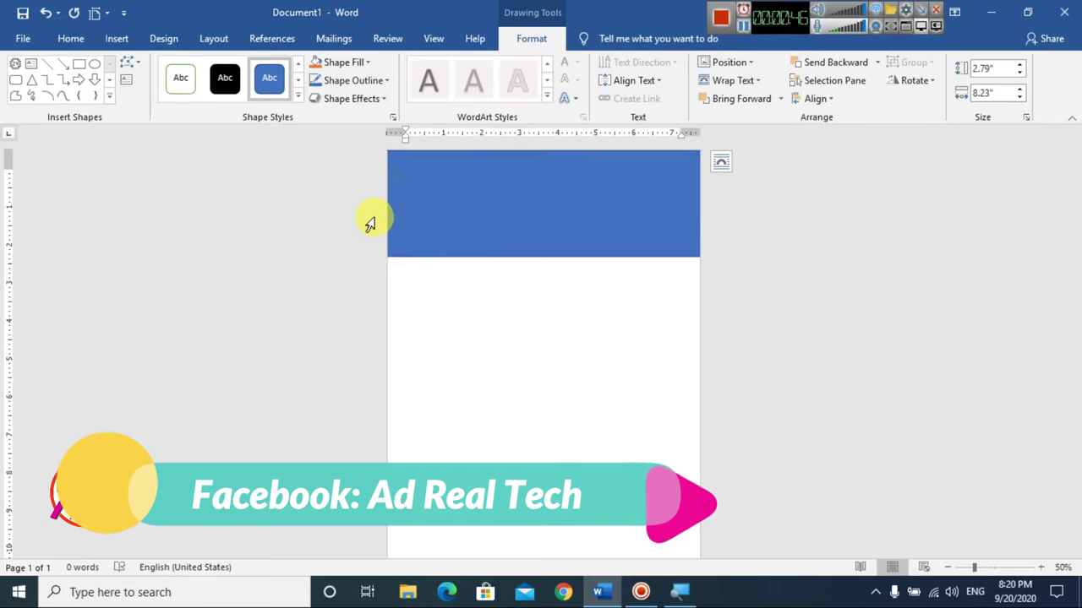
click(348, 63)
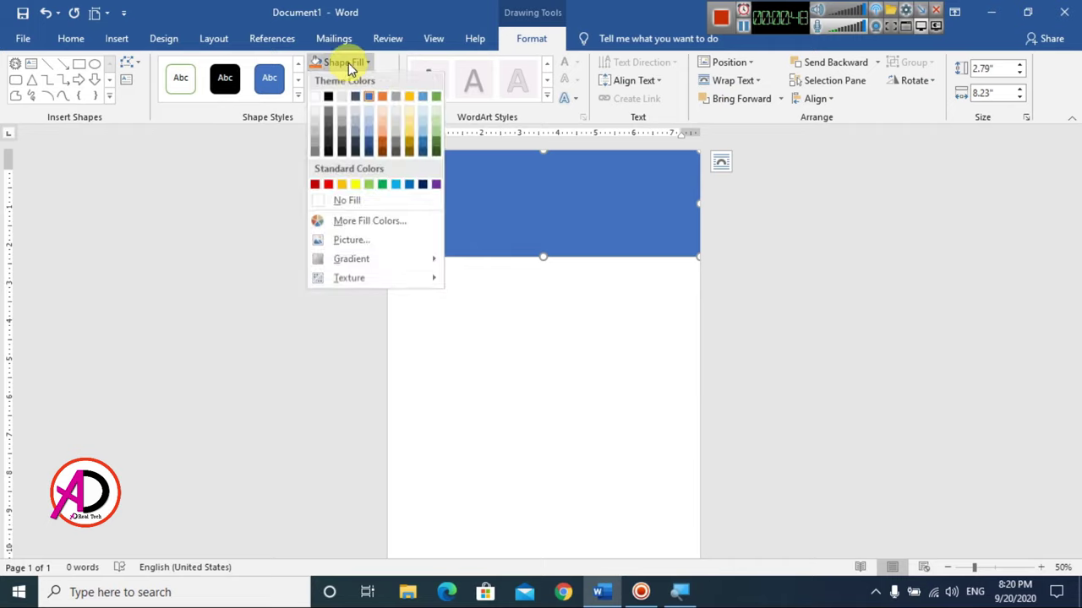
click(330, 137)
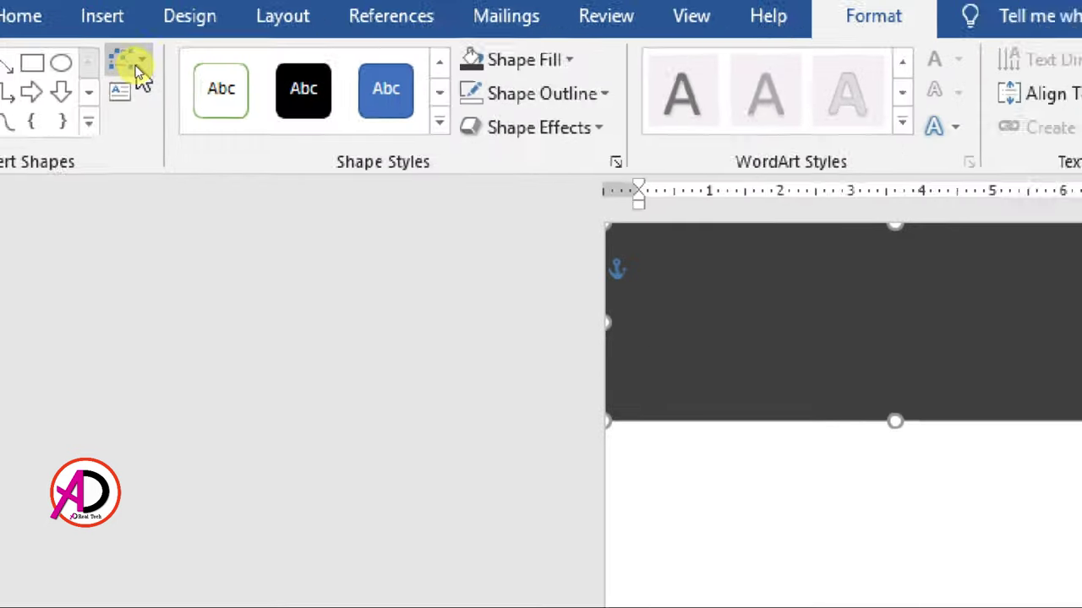
- Edit the rectangle's points, curving the bottom edge up on the left and down on the right
click(132, 65)
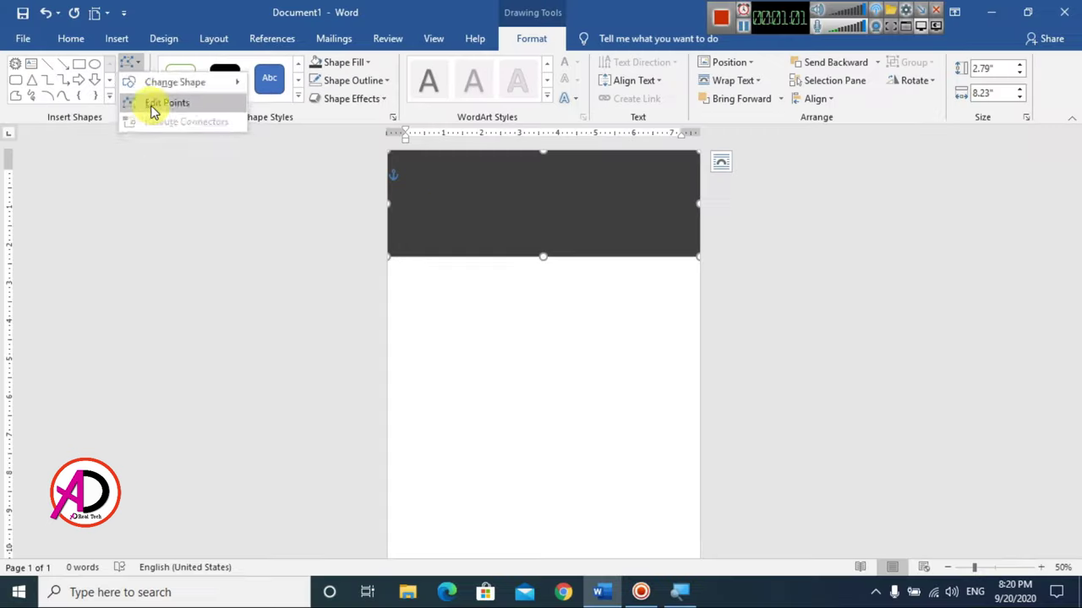
click(153, 104)
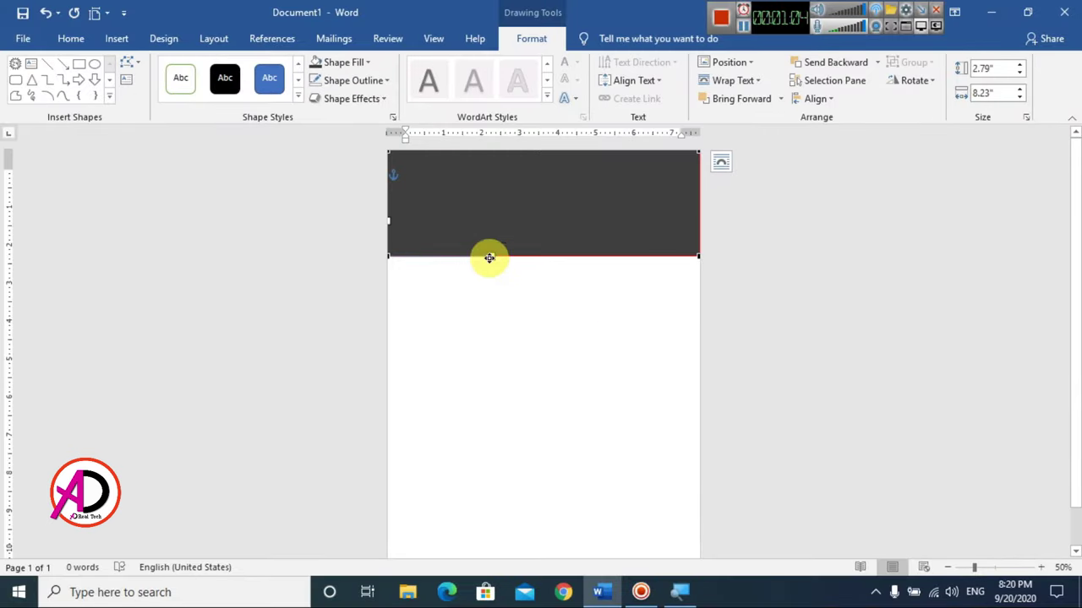
drag(489, 251, 487, 213)
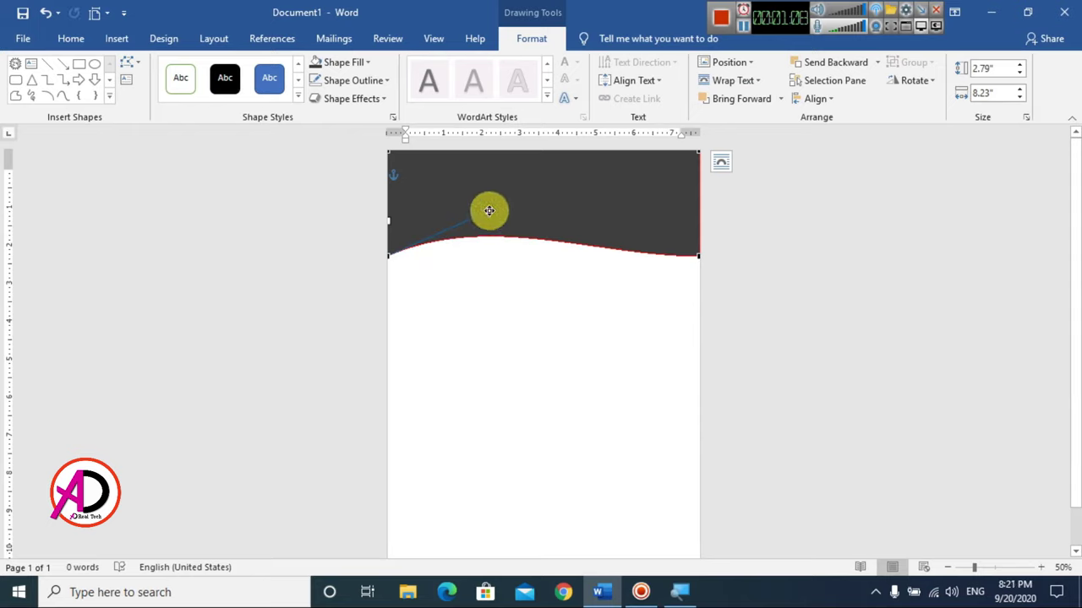
drag(490, 210, 489, 191)
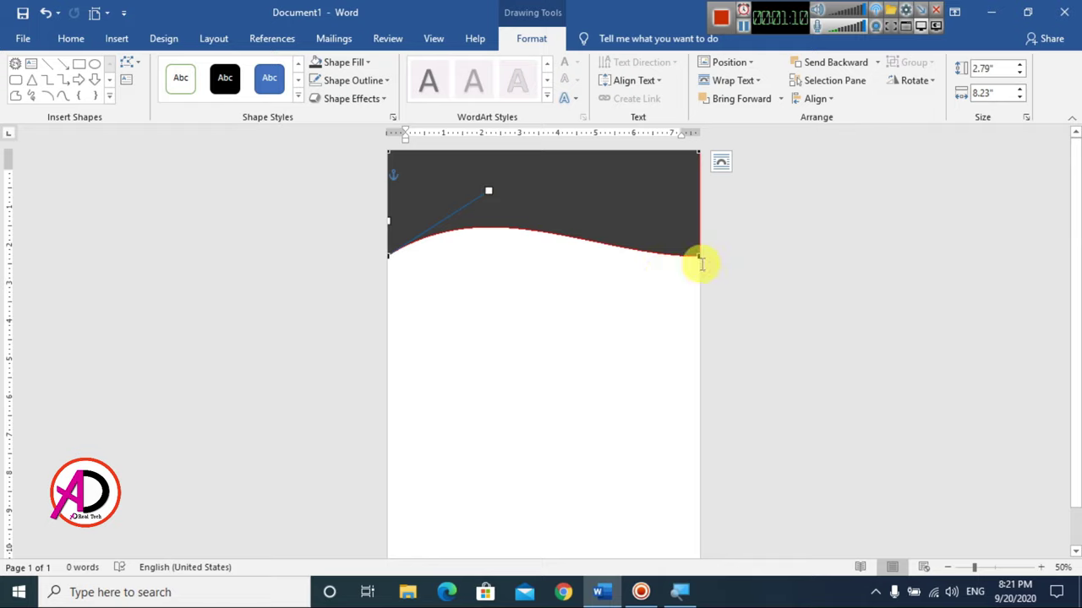
click(697, 256)
drag(596, 259, 590, 282)
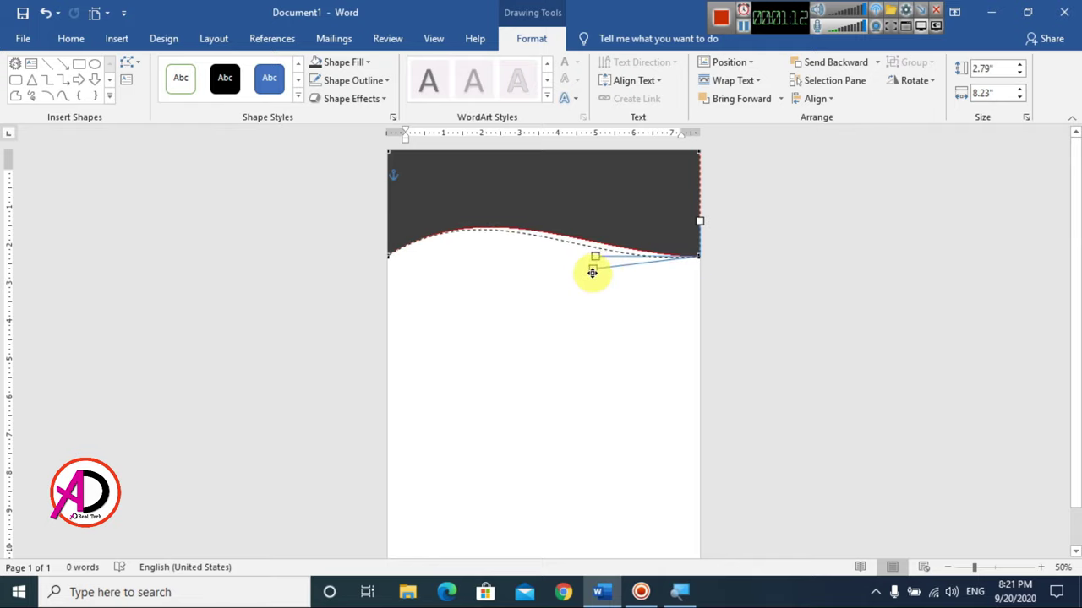
click(919, 379)
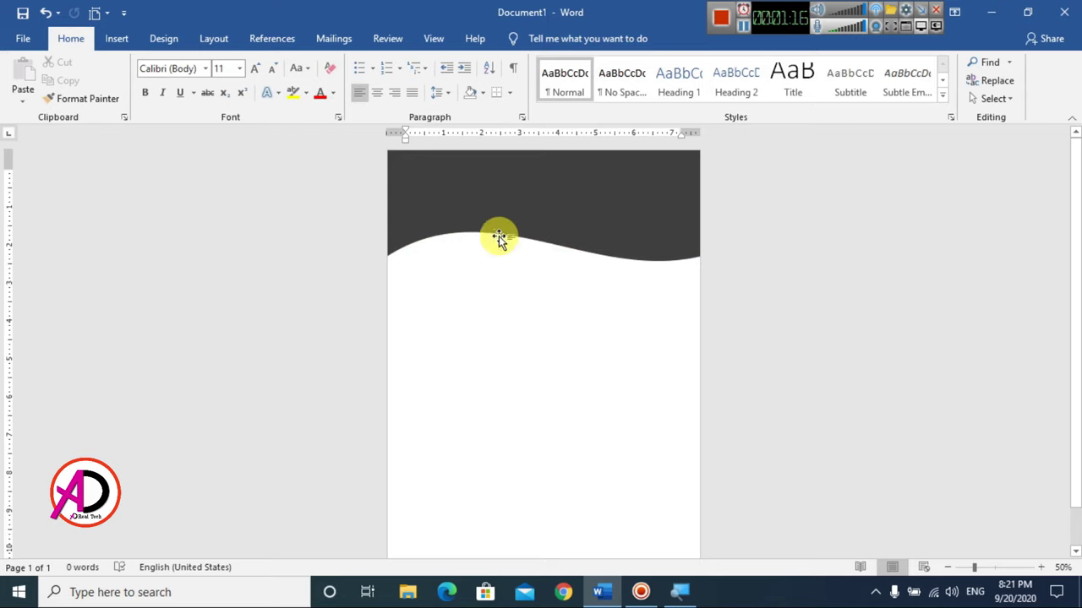
- Reselect the header and refine the wave curve of its bottom edge
click(558, 233)
click(133, 64)
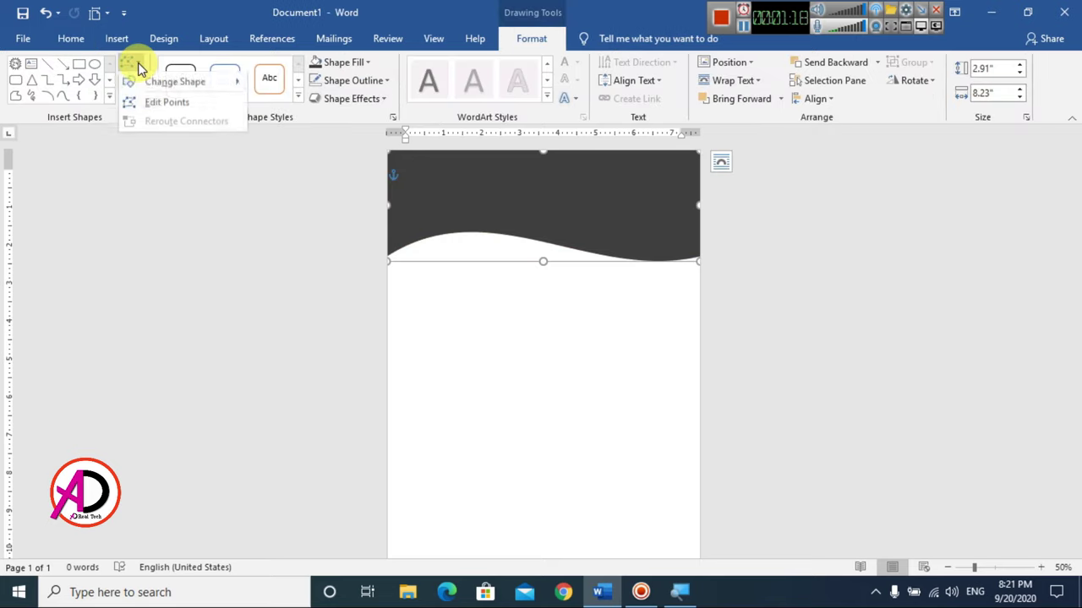
click(157, 103)
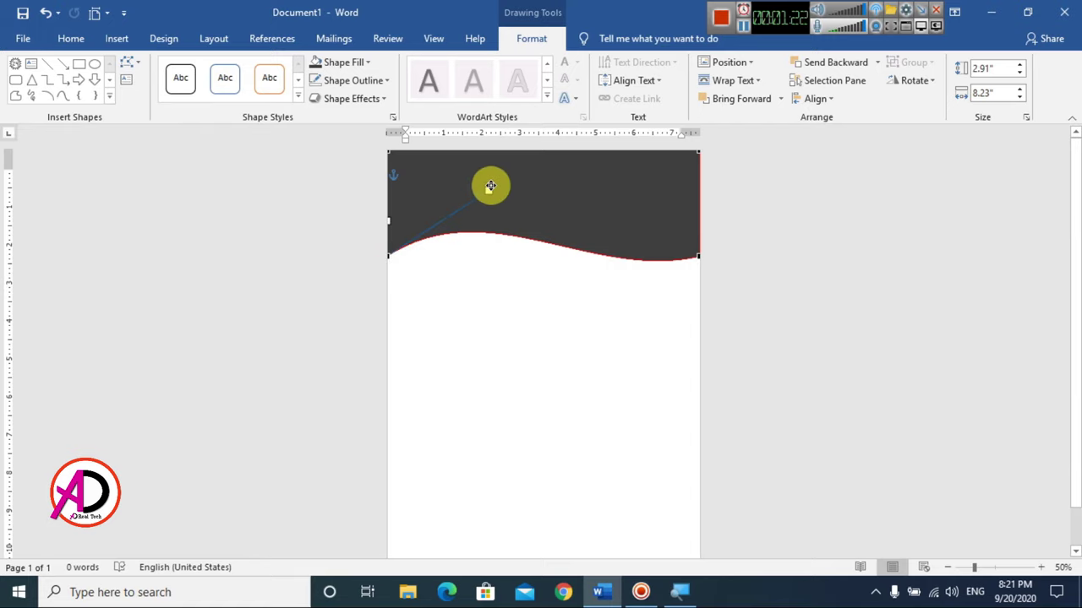
drag(492, 174, 492, 176)
click(625, 341)
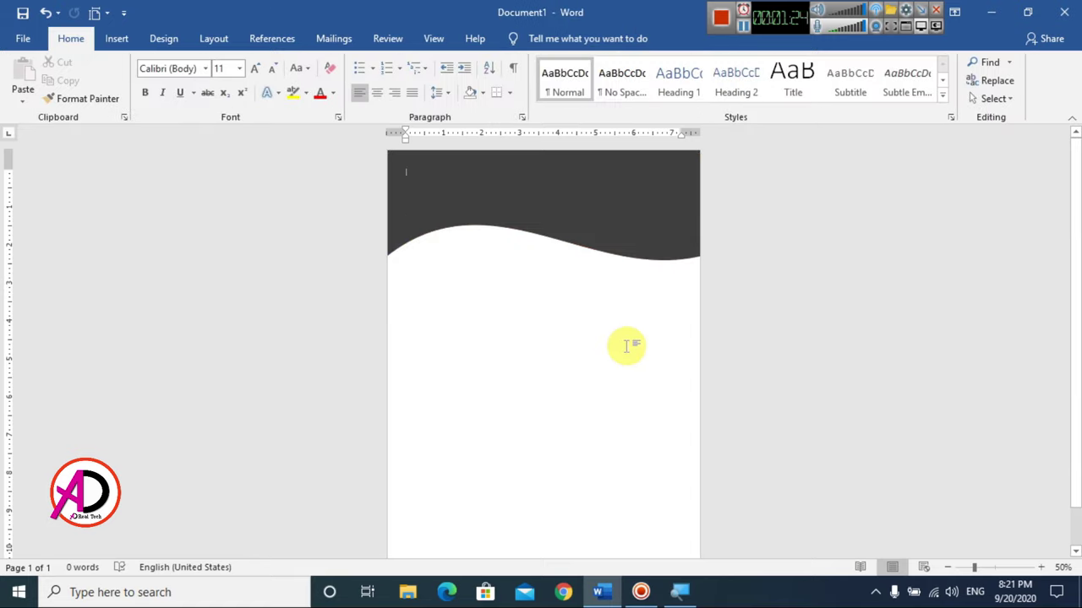
scroll(625, 343, down, 2)
scroll(626, 355, down, 1)
scroll(626, 361, up, 2)
scroll(626, 361, down, 1)
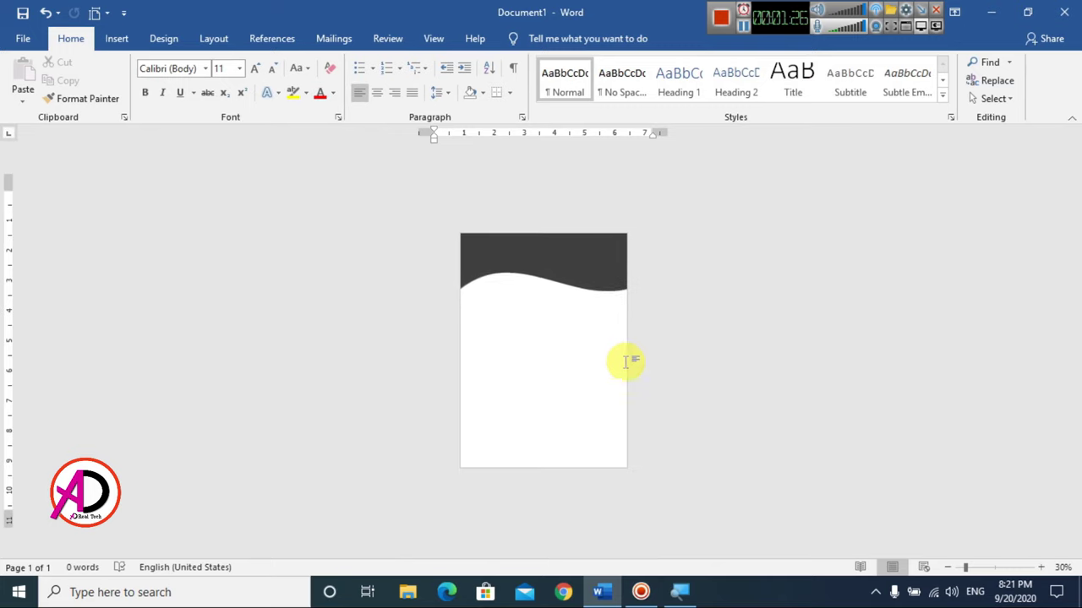
- Draw a thin rectangle bar along the bottom of the page
click(122, 38)
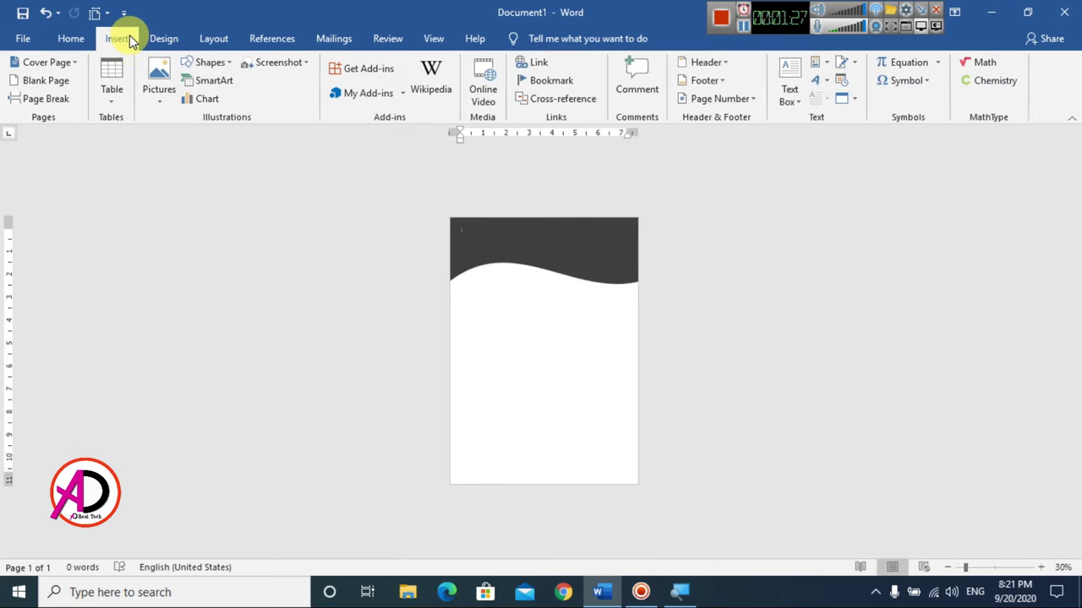
click(207, 62)
click(256, 99)
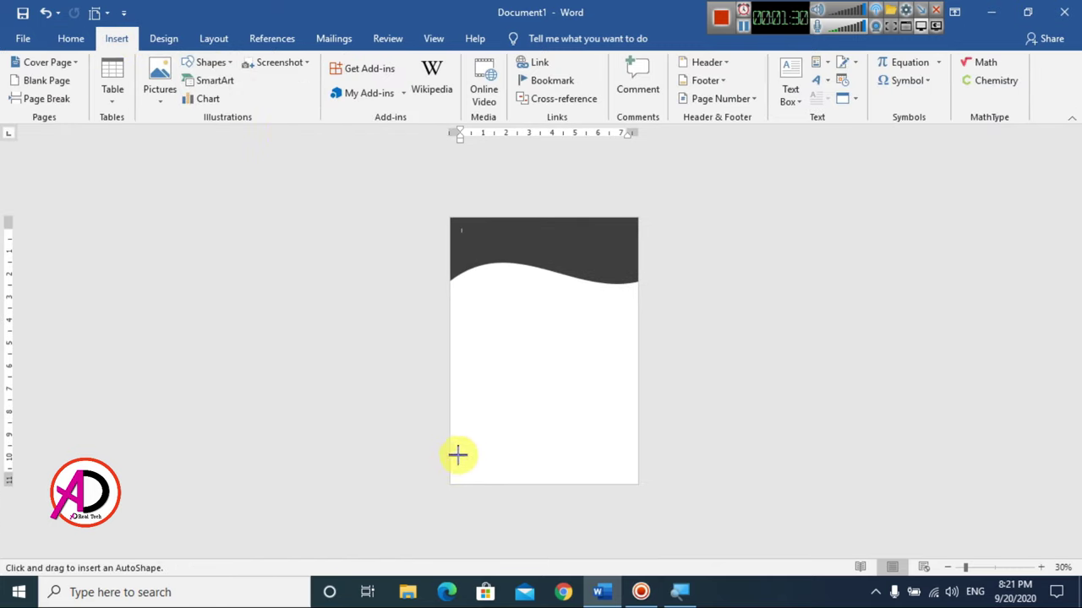
drag(448, 460, 639, 484)
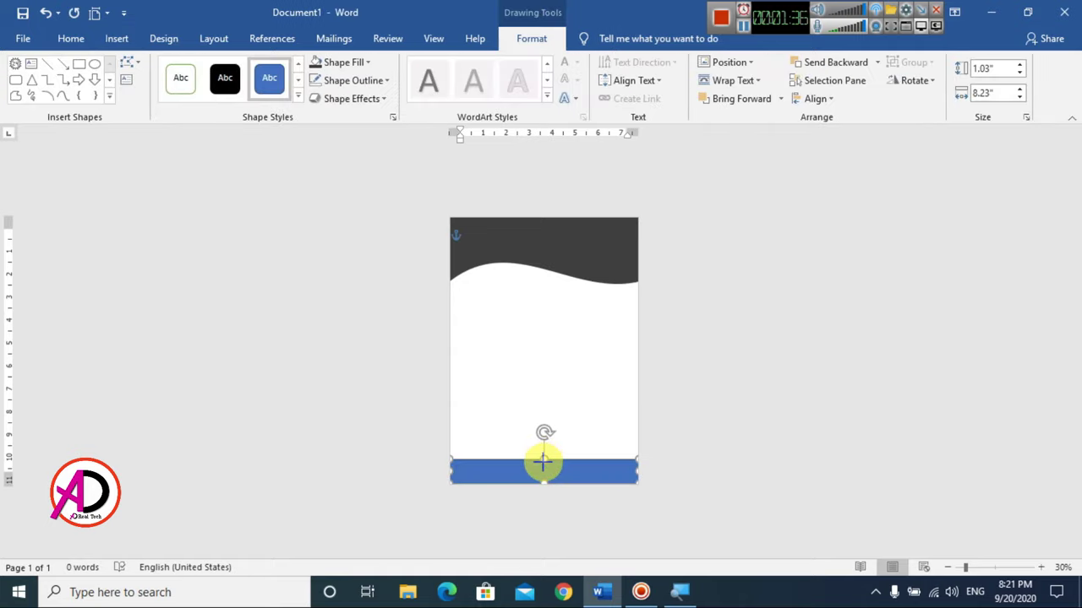
- Remove the bar's outline and fill it dark grey to match the header
click(342, 80)
click(362, 227)
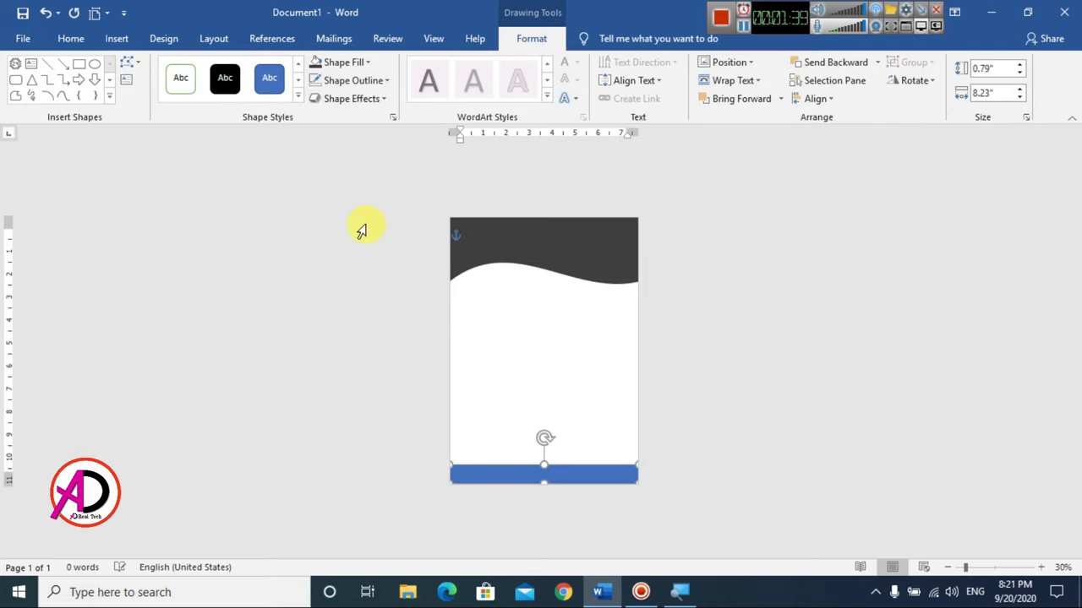
click(342, 65)
click(329, 135)
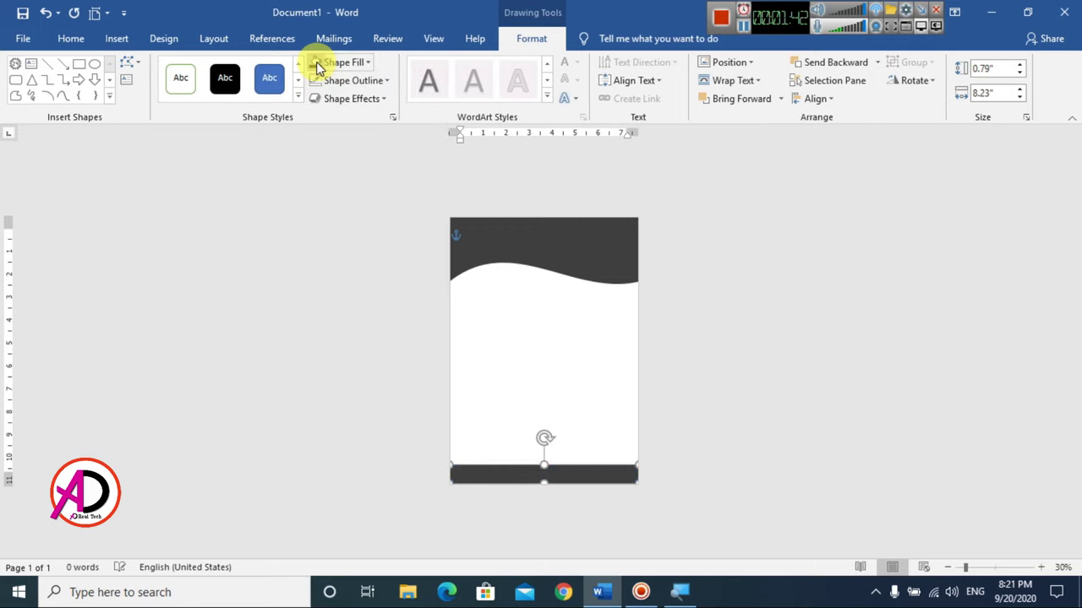
click(580, 389)
scroll(584, 432, up, 4)
scroll(584, 433, down, 2)
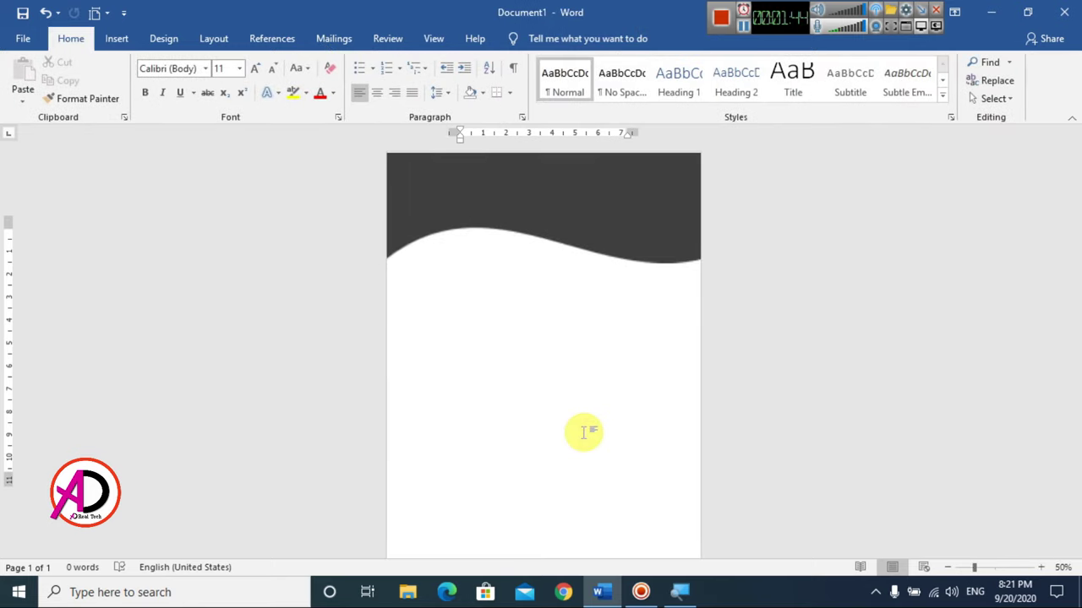
scroll(584, 432, down, 1)
scroll(584, 433, up, 2)
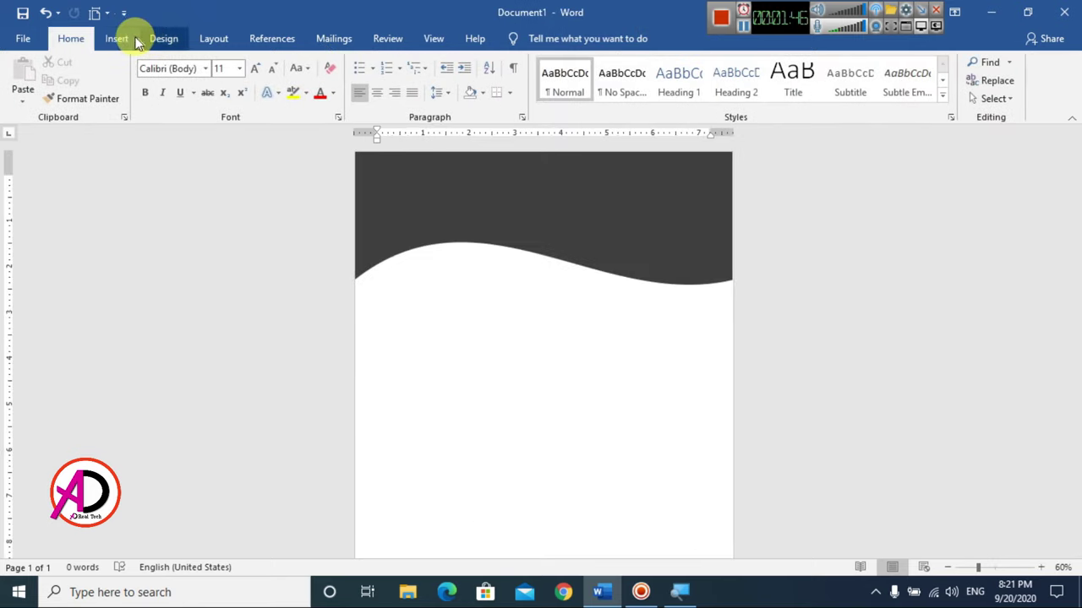
- Draw an oval circle in the header's top-left corner and shrink it slightly
click(117, 38)
click(212, 63)
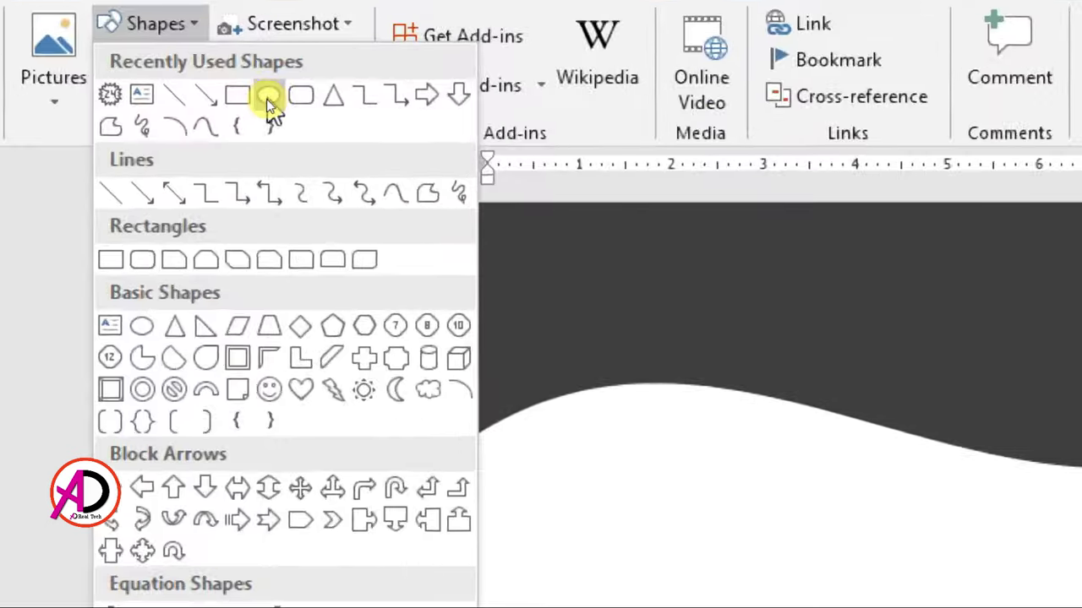
click(267, 99)
mouse_move(435, 297)
mouse_down()
mouse_move(518, 367)
mouse_move(433, 197)
mouse_up()
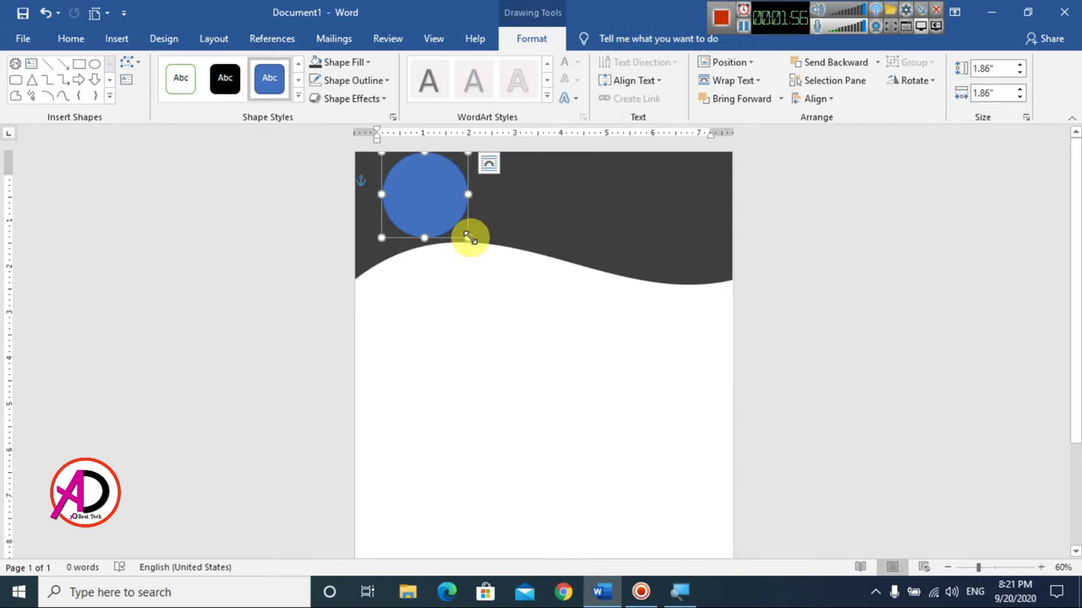
mouse_move(467, 238)
mouse_down()
mouse_move(443, 204)
mouse_move(429, 206)
mouse_up()
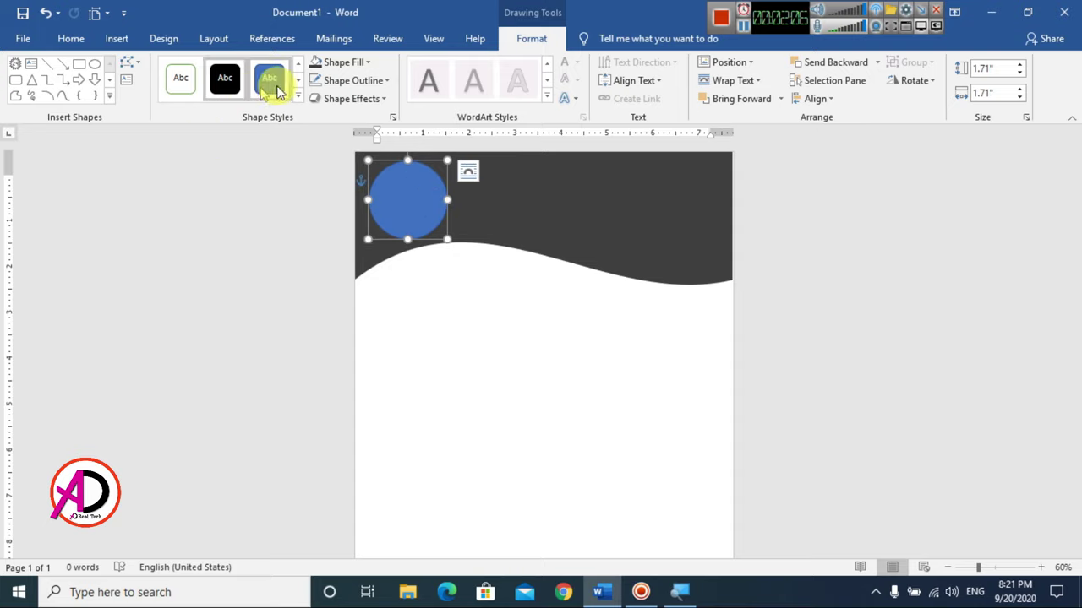
- Fill the circle white and remove its outline
click(345, 62)
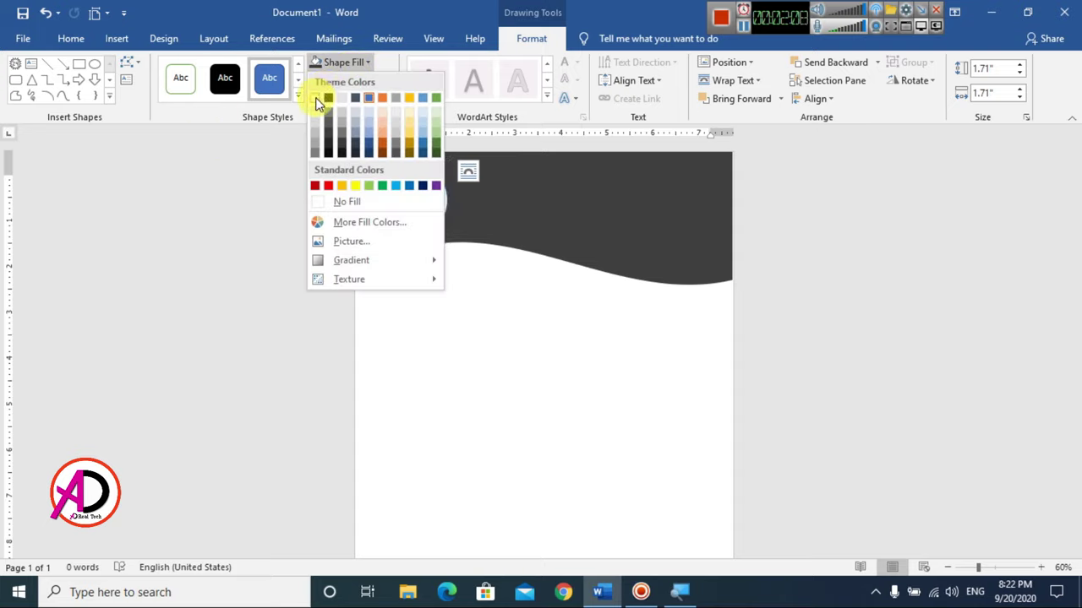
click(318, 101)
click(353, 81)
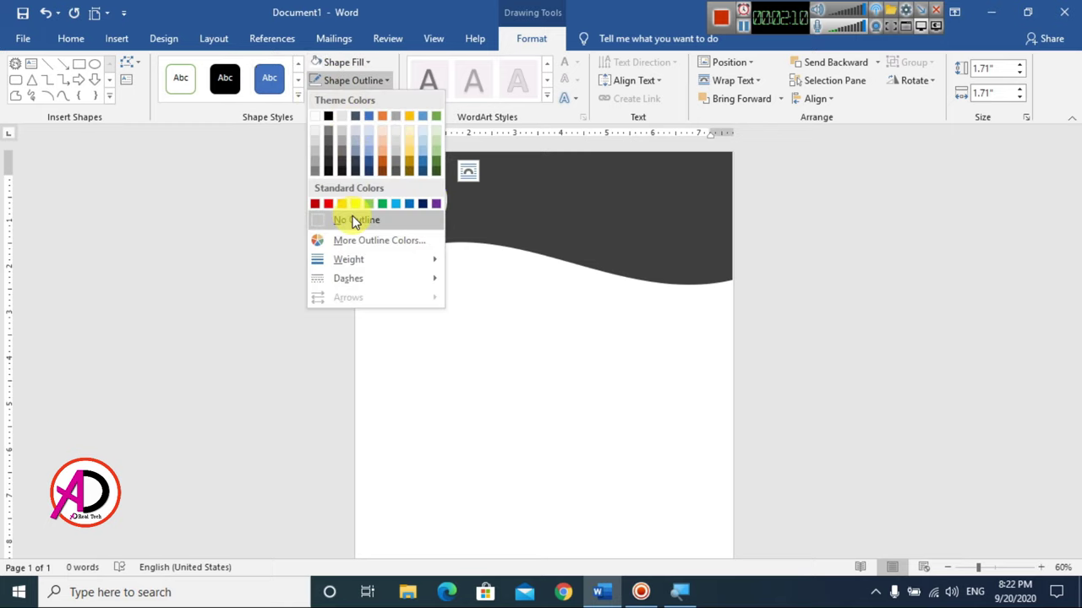
click(354, 222)
click(519, 374)
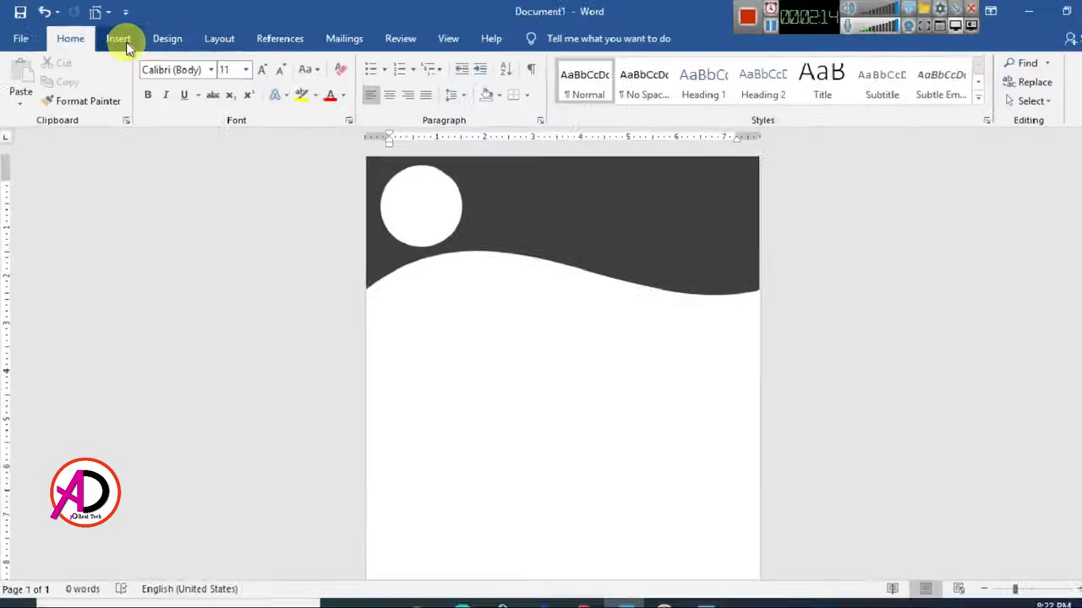
- Insert the 'logo scchool' picture from the Desktop
click(126, 41)
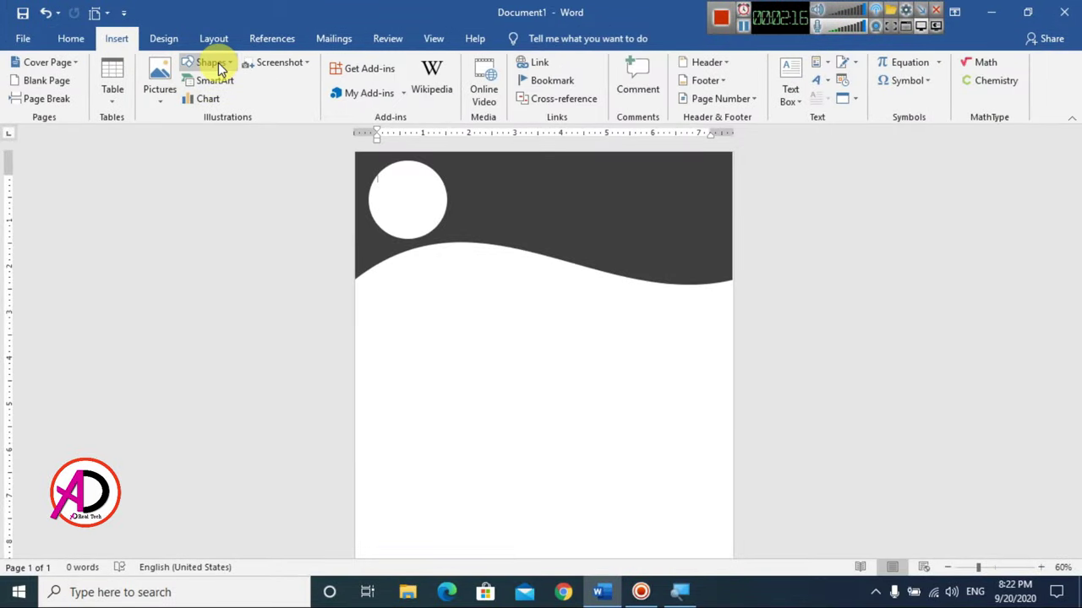
click(162, 77)
click(195, 140)
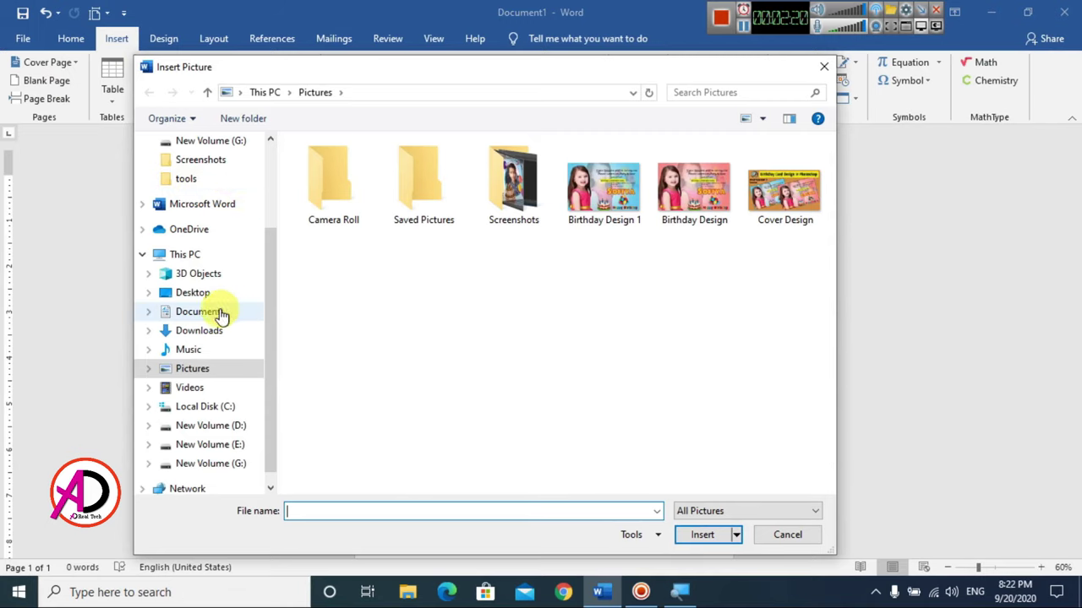
click(208, 293)
click(621, 270)
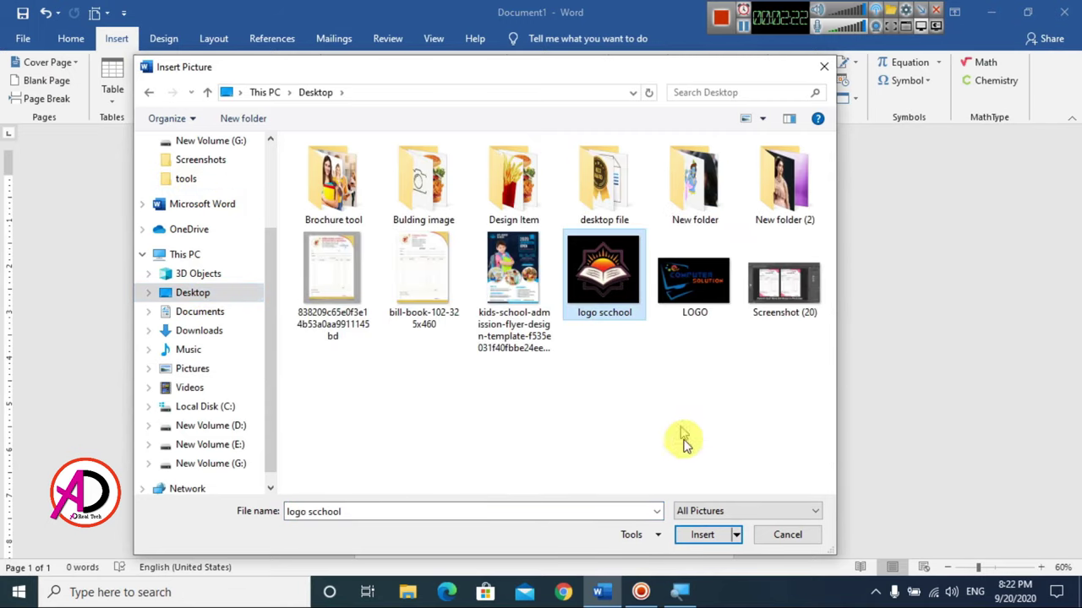
click(701, 535)
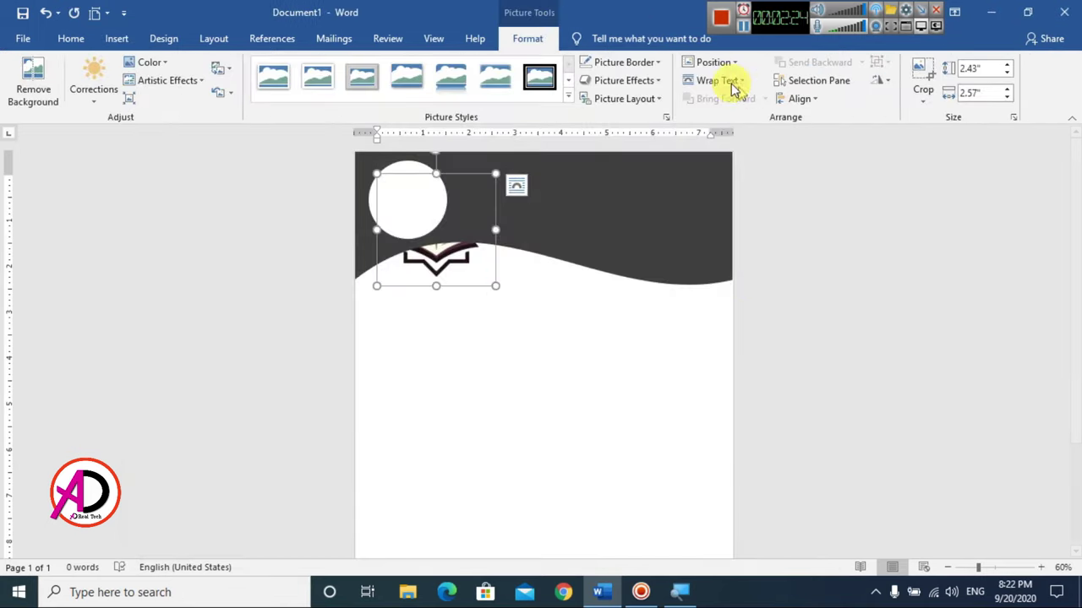
- Set the logo to In Front of Text and size and centre it inside the white circle
click(714, 81)
click(717, 217)
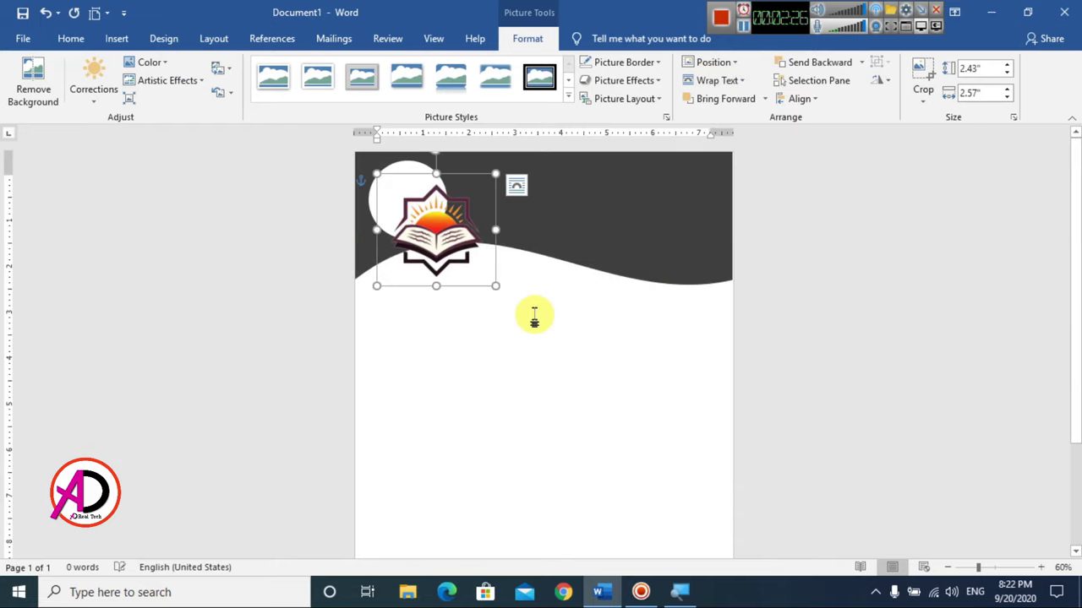
drag(496, 288, 409, 200)
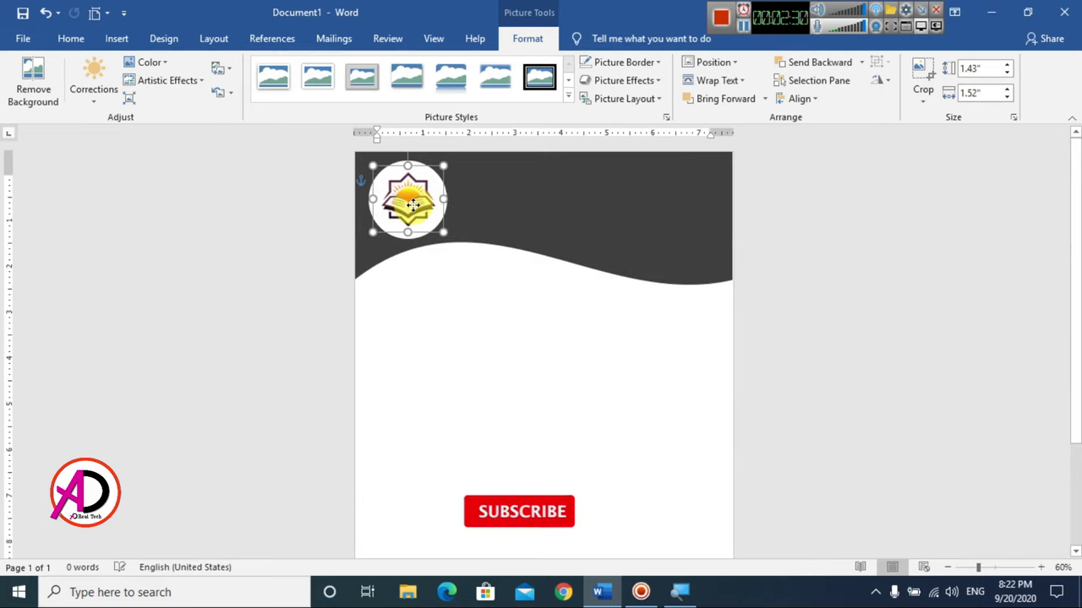
scroll(521, 355, up, 5)
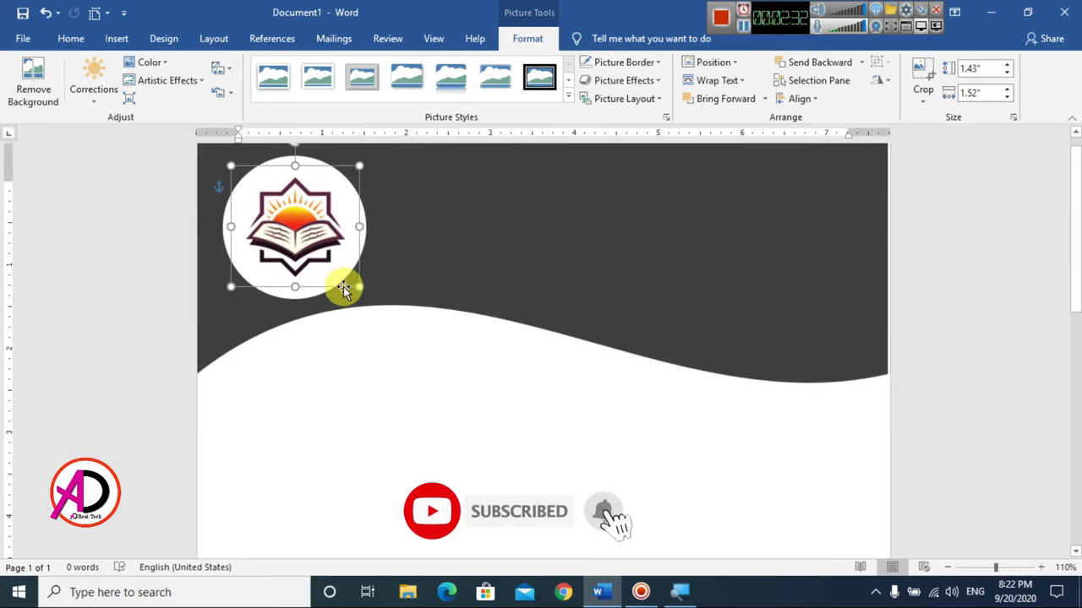
drag(359, 285, 388, 314)
drag(318, 255, 304, 242)
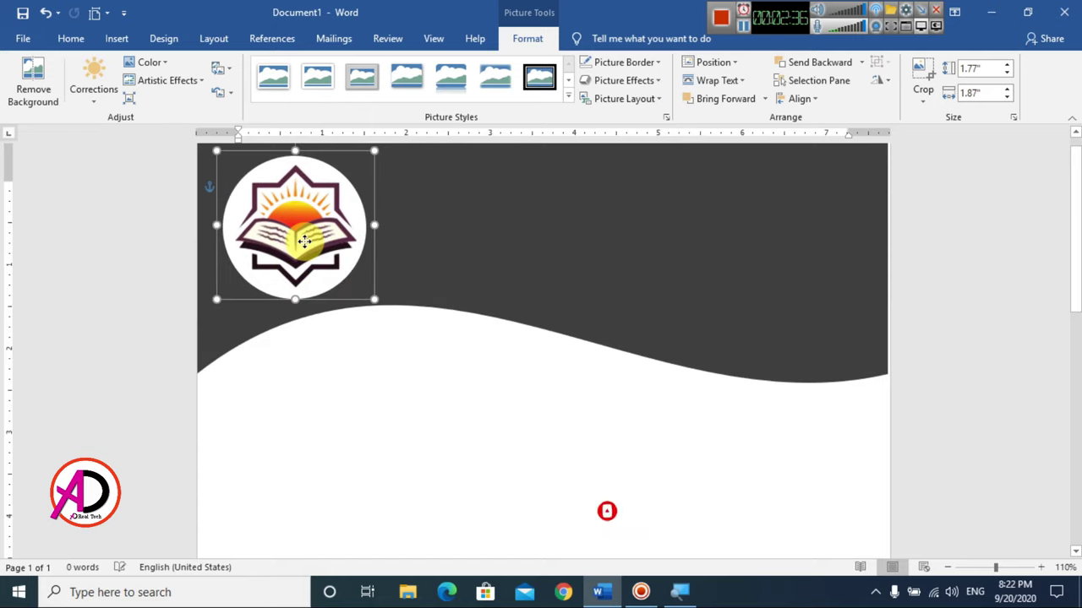
click(461, 423)
scroll(480, 429, down, 4)
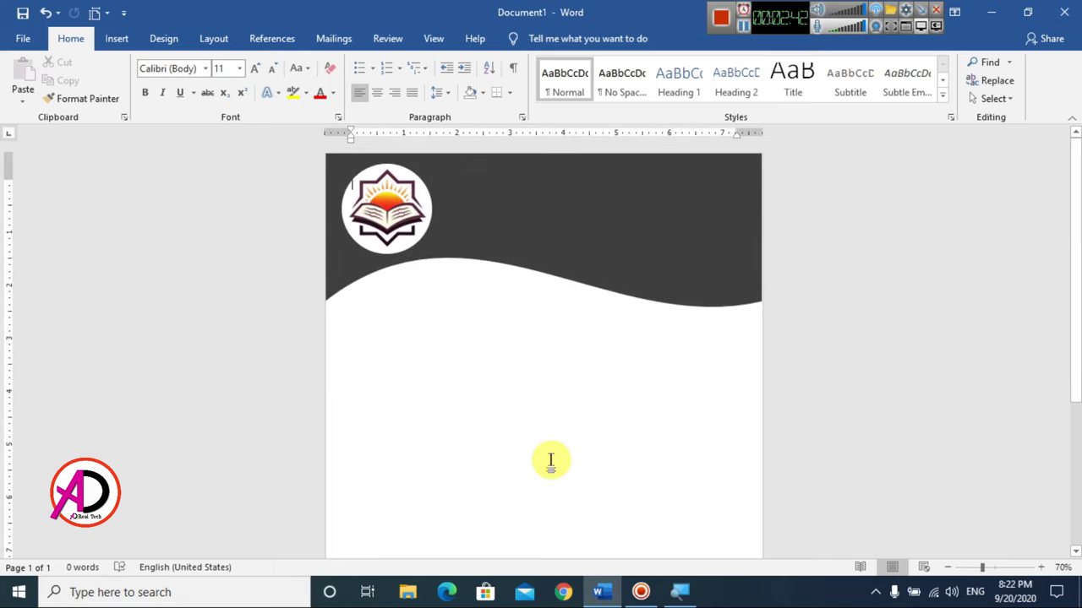
- Add a plain black WordArt box in the white area reading 'ABC STAR COACHING CLASSES'
scroll(551, 459, down, 1)
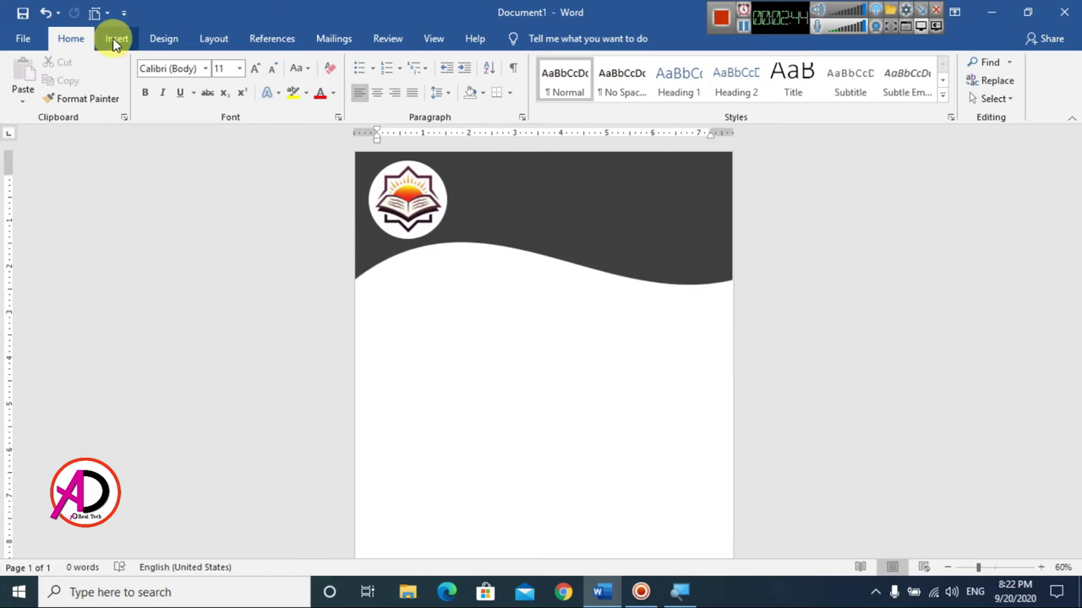
click(116, 42)
click(818, 82)
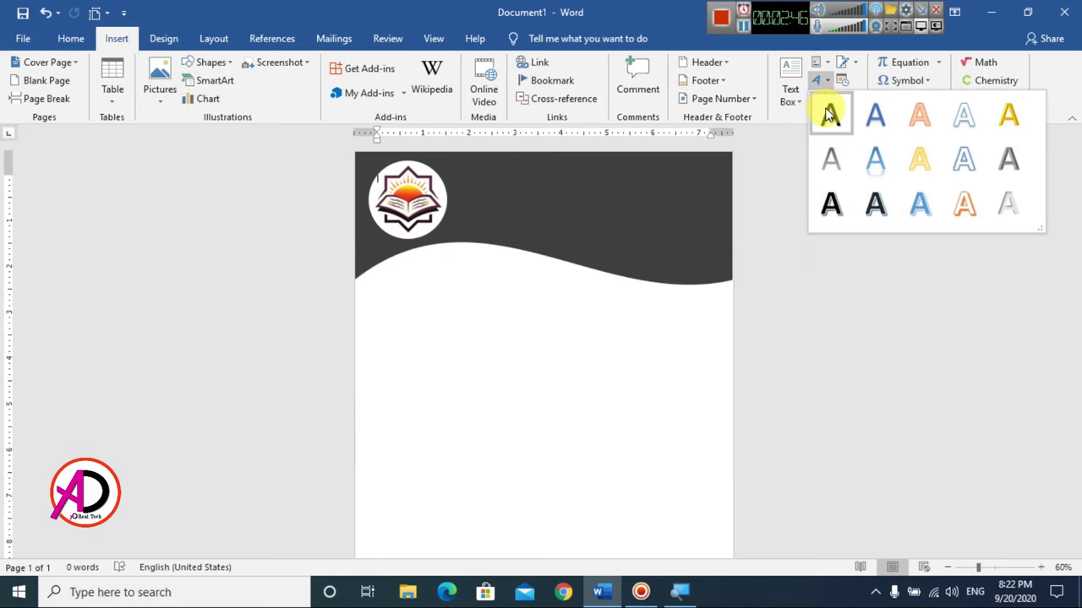
click(829, 115)
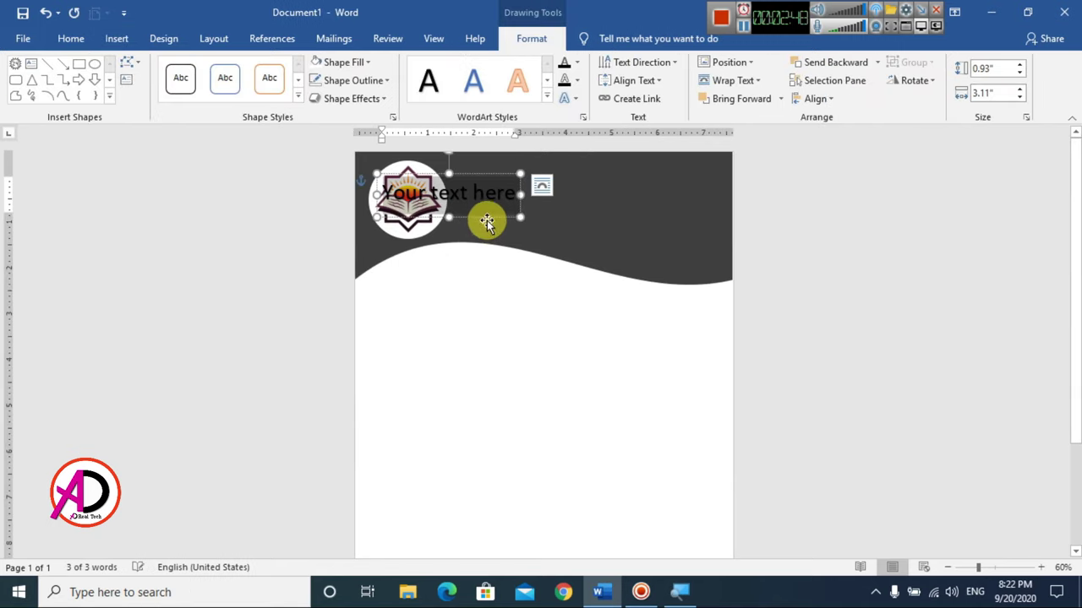
drag(521, 262, 536, 405)
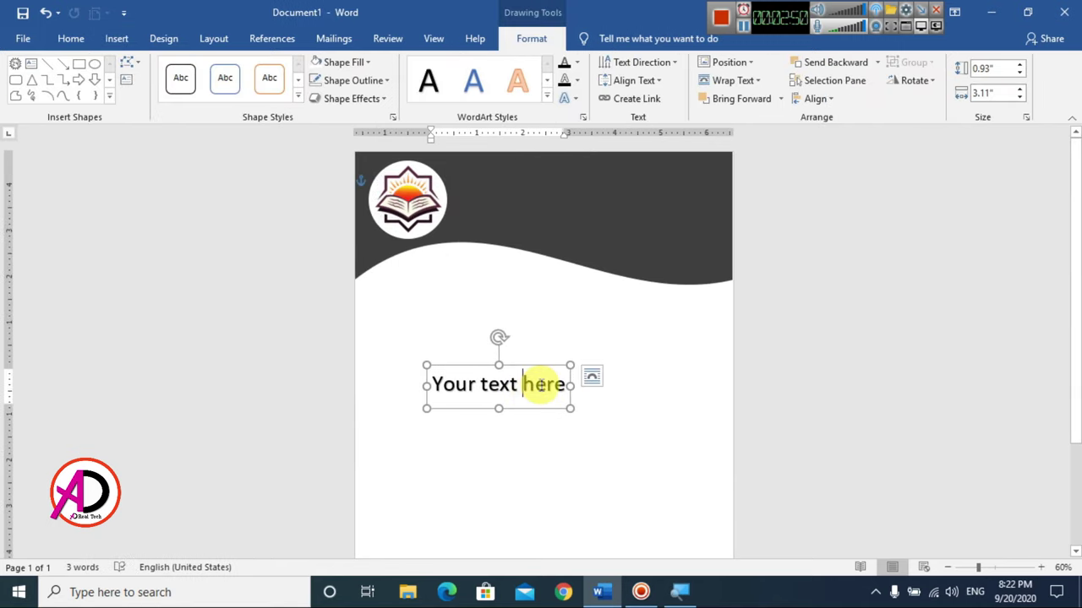
triple_click(541, 387)
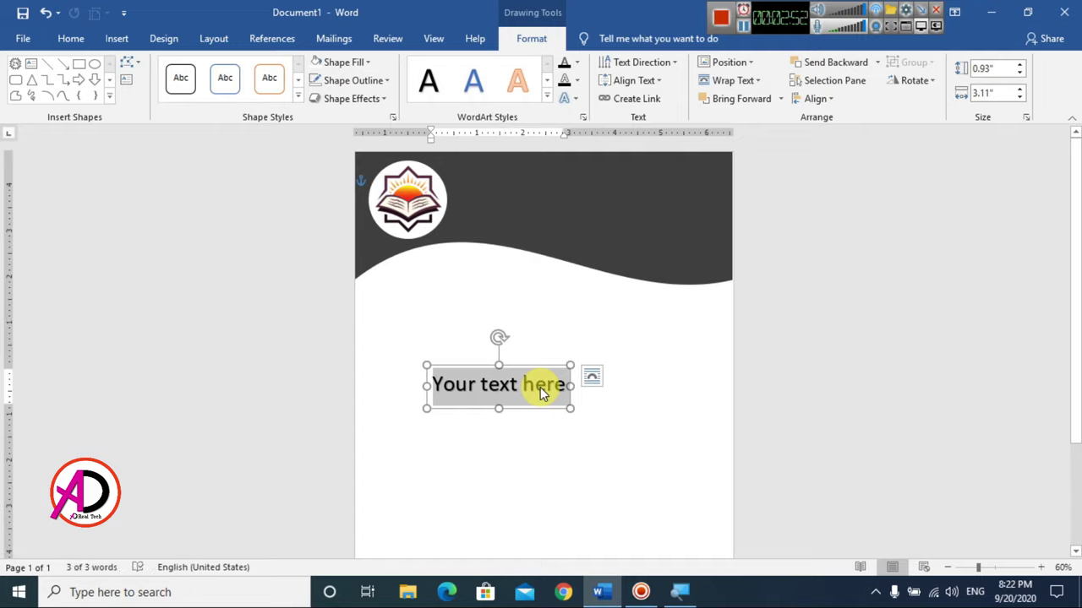
text(A)
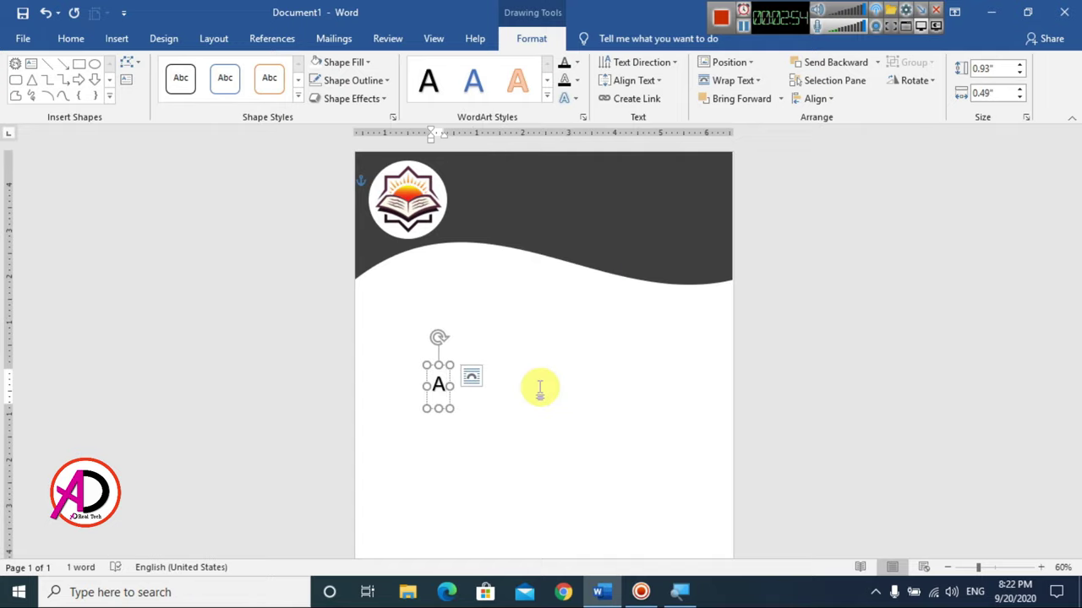
key(BackSpace)
key(BackSpace)
text(BC STAR )
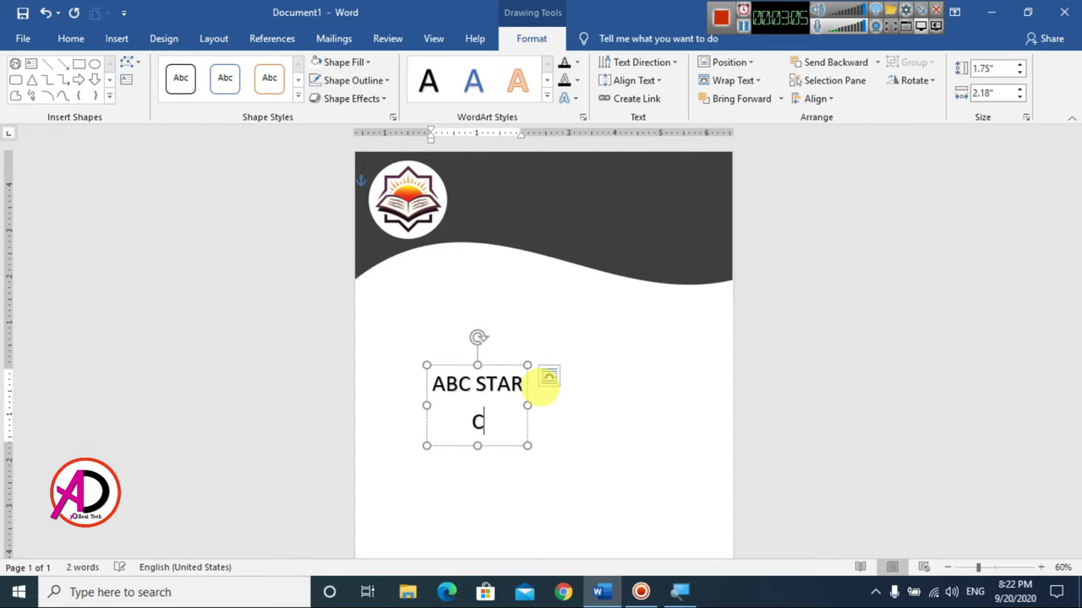
text(COACHING C)
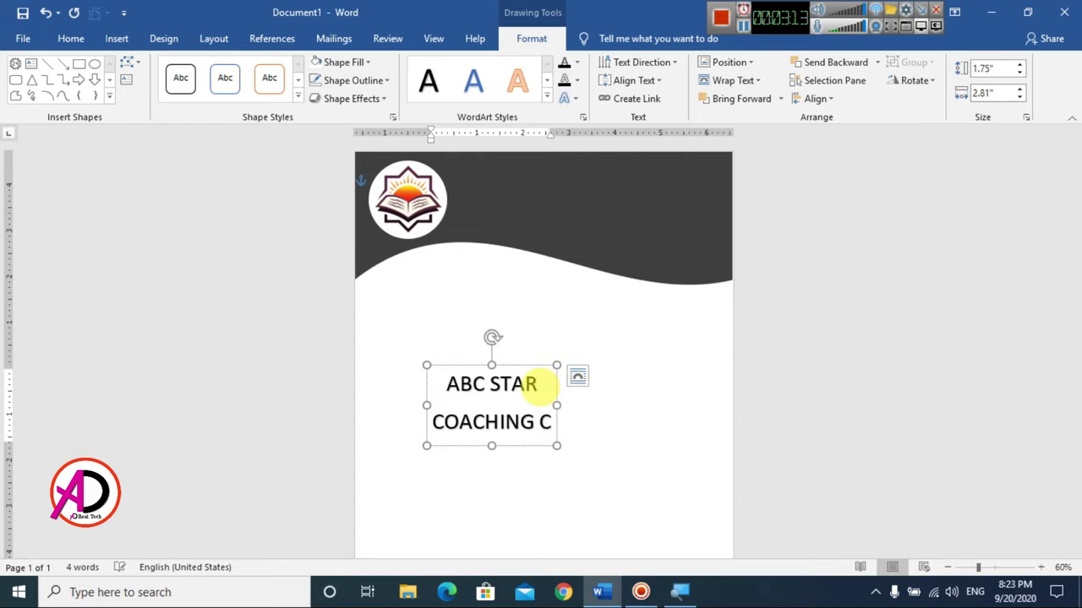
text(LASSES)
- Apply No Spacing to the title, set it to 48 pt, and centre it
key(ctrl+a)
click(71, 38)
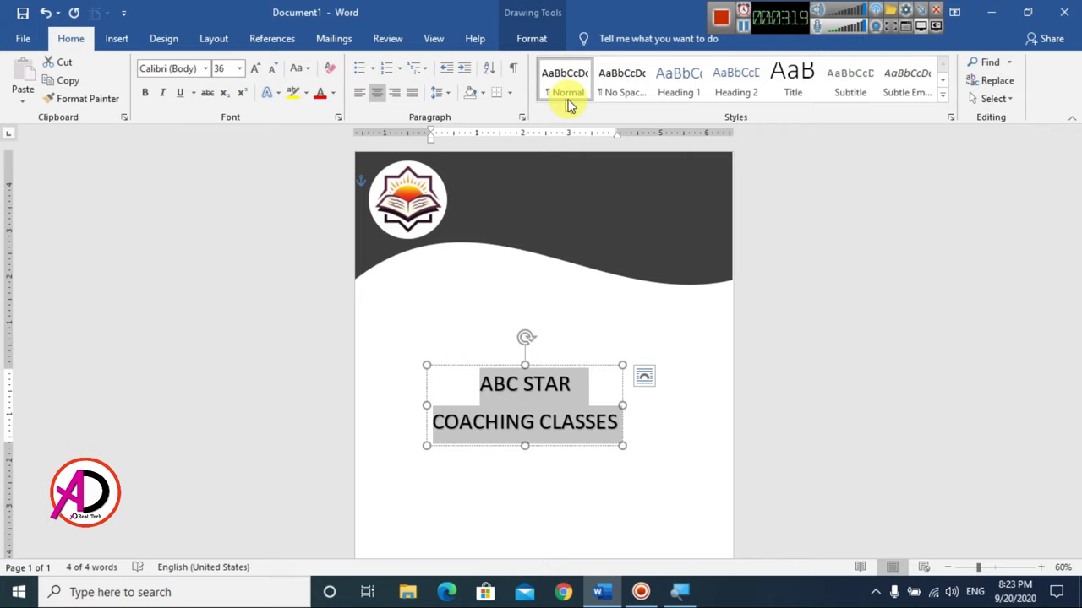
click(620, 79)
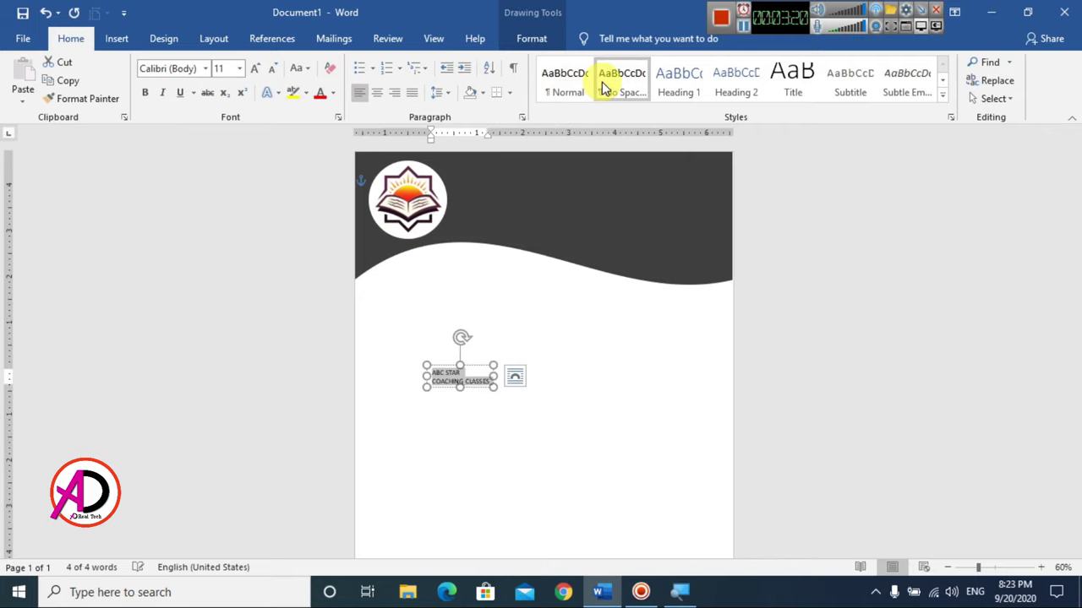
click(254, 69)
click(255, 69)
click(254, 68)
click(254, 69)
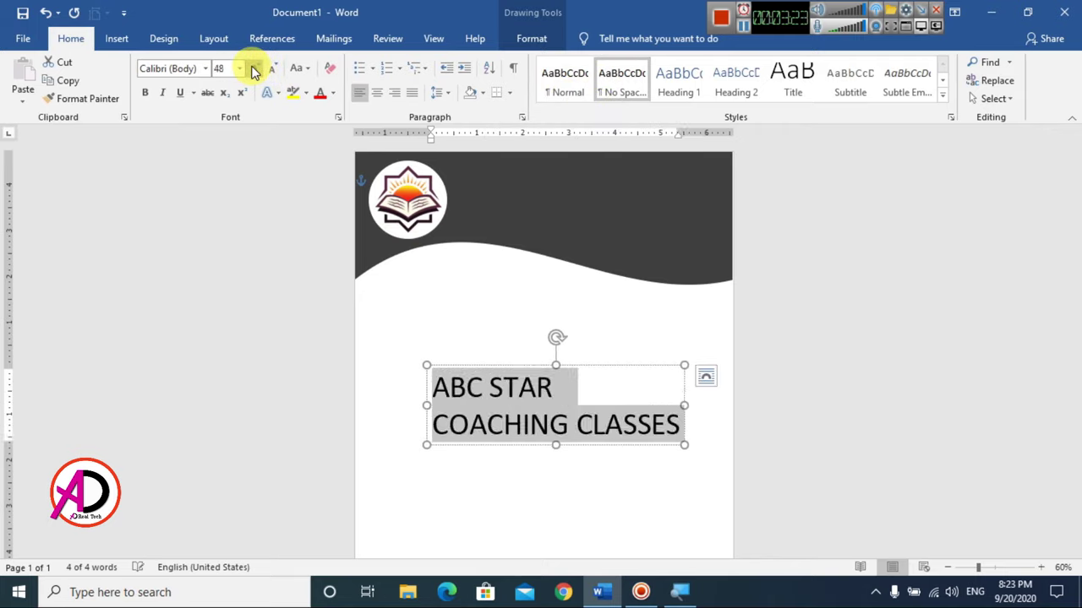
click(254, 68)
click(275, 69)
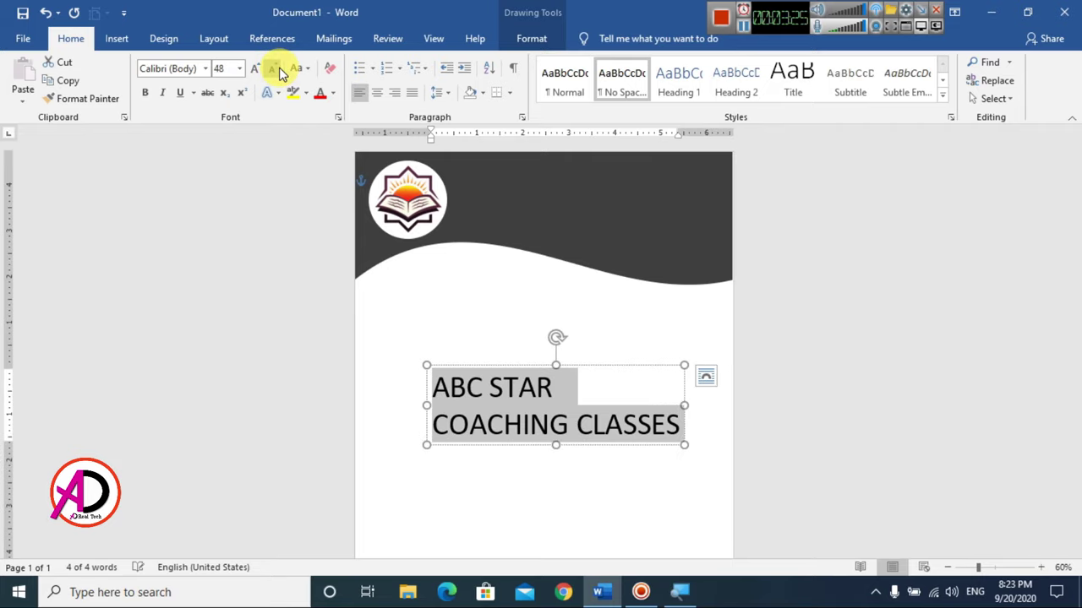
click(378, 94)
- Move the title onto the dark header beside the logo and make it bold and white
drag(503, 369, 538, 164)
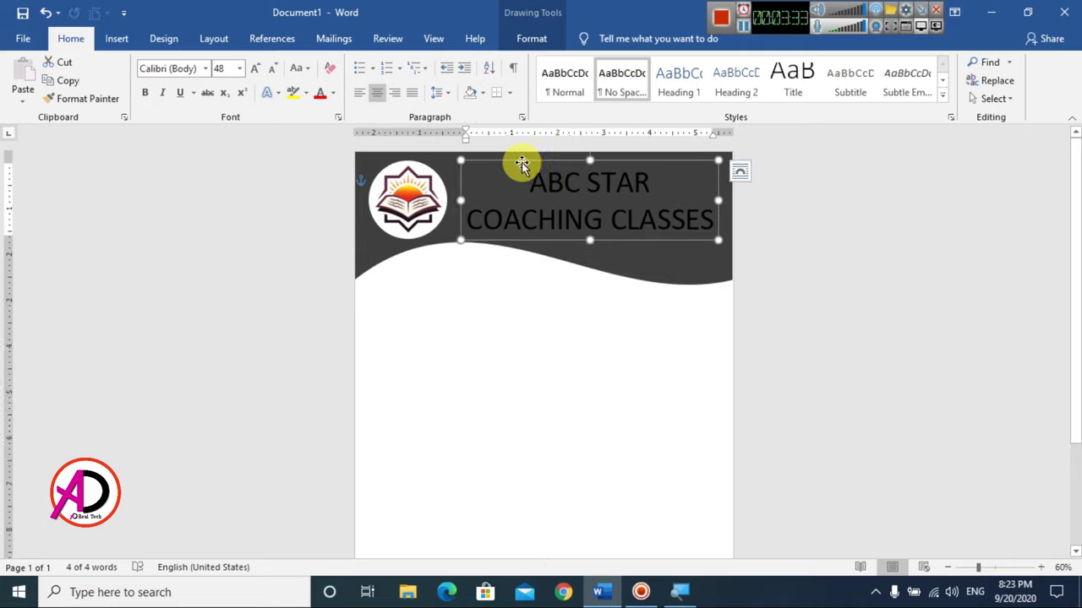
click(146, 98)
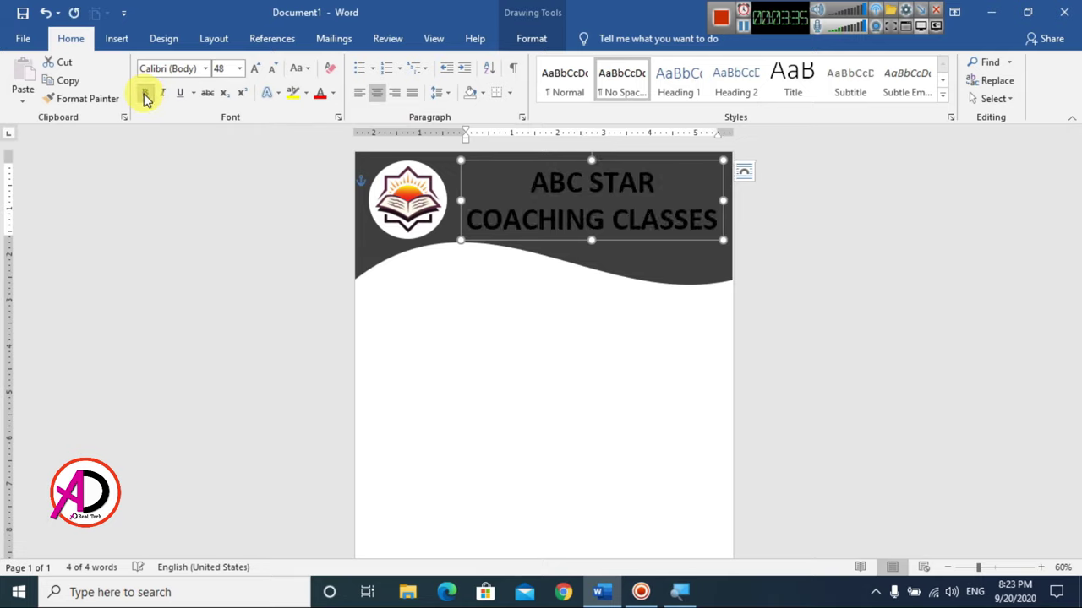
click(334, 93)
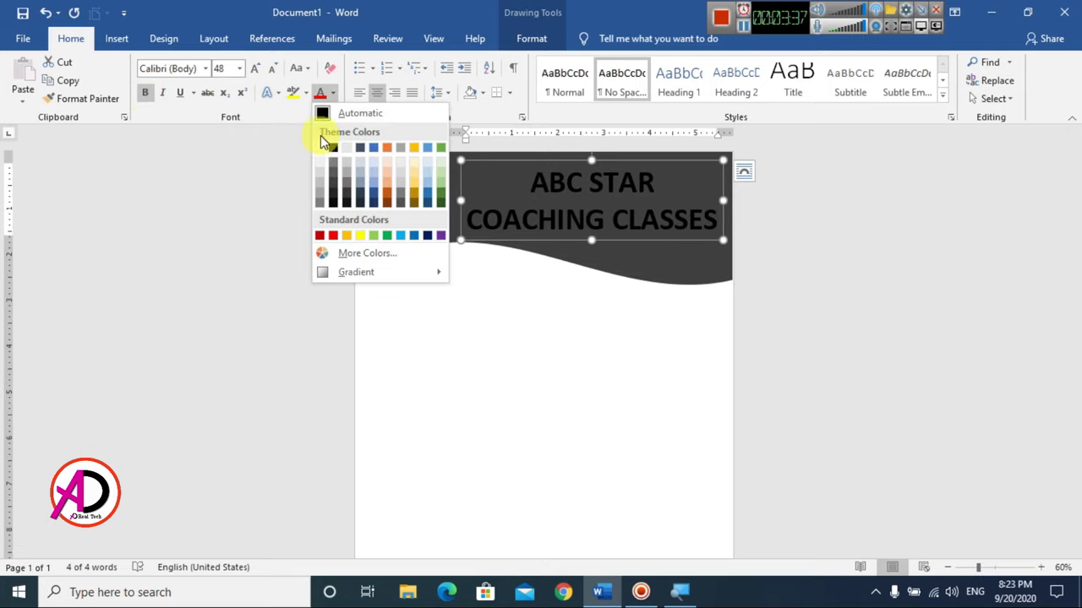
click(326, 142)
click(515, 253)
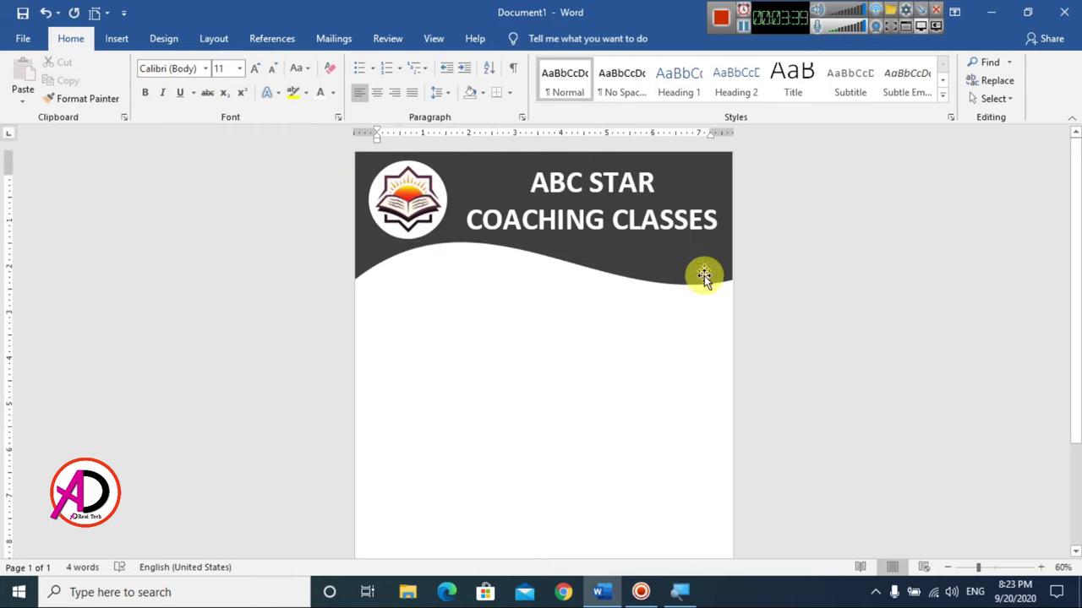
- Set the title to 50 pt and nudge its box slightly left and up
click(596, 216)
key(ctrl+a)
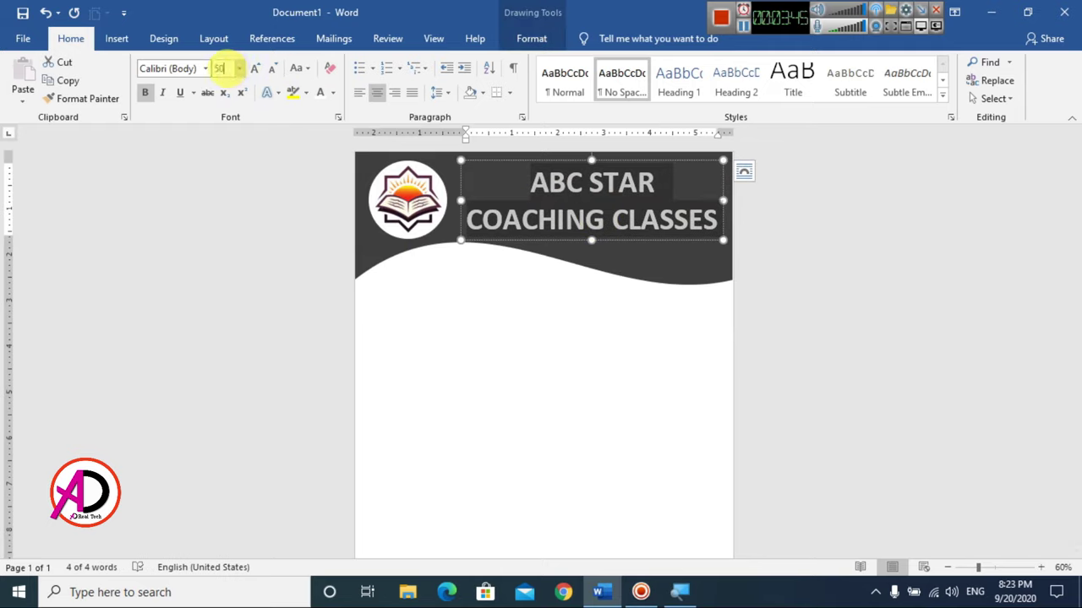
key(Return)
click(495, 241)
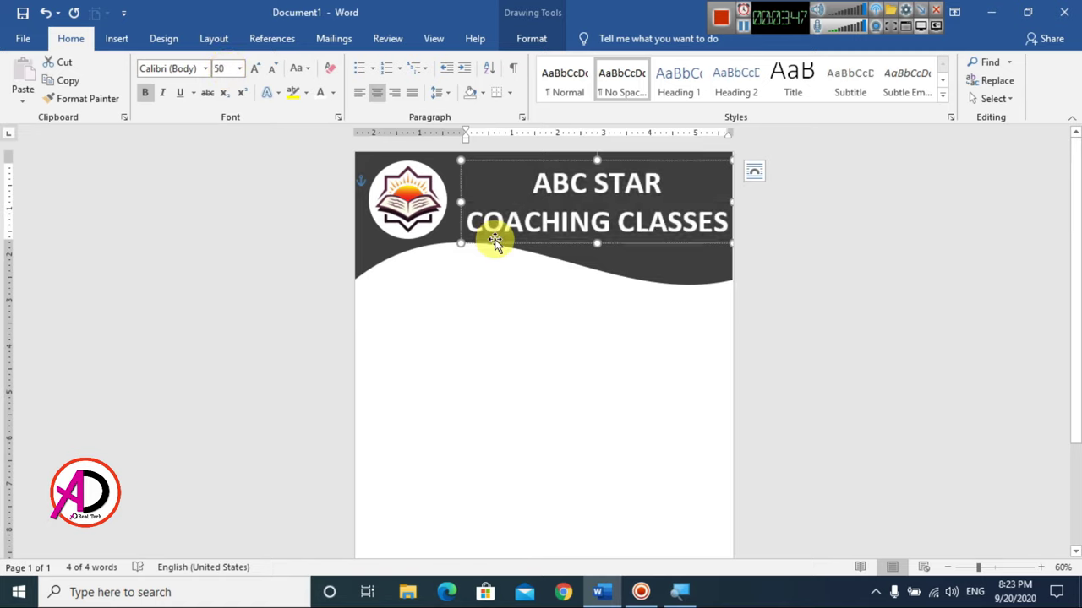
drag(502, 246, 497, 244)
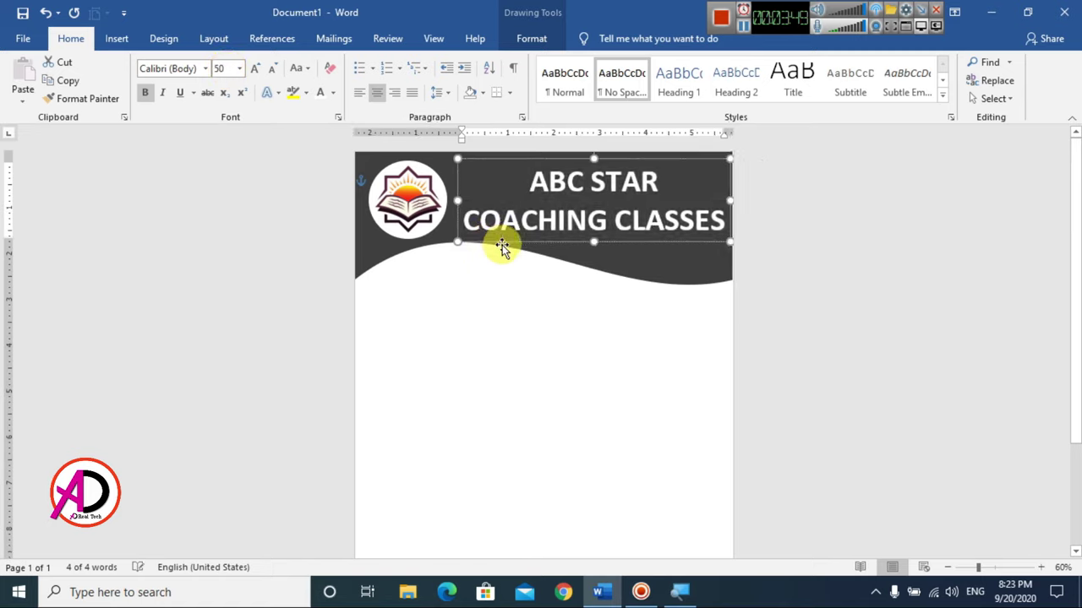
click(507, 350)
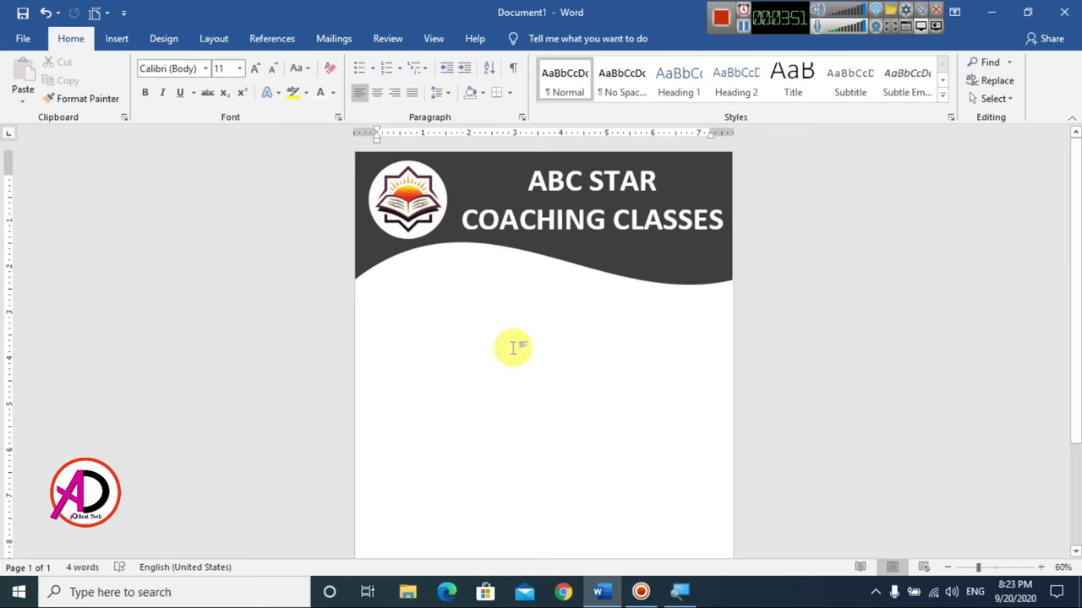
scroll(513, 348, down, 3)
scroll(514, 350, up, 1)
- Draw a 24-point star mid-page and squash it into a flatter shape
click(119, 38)
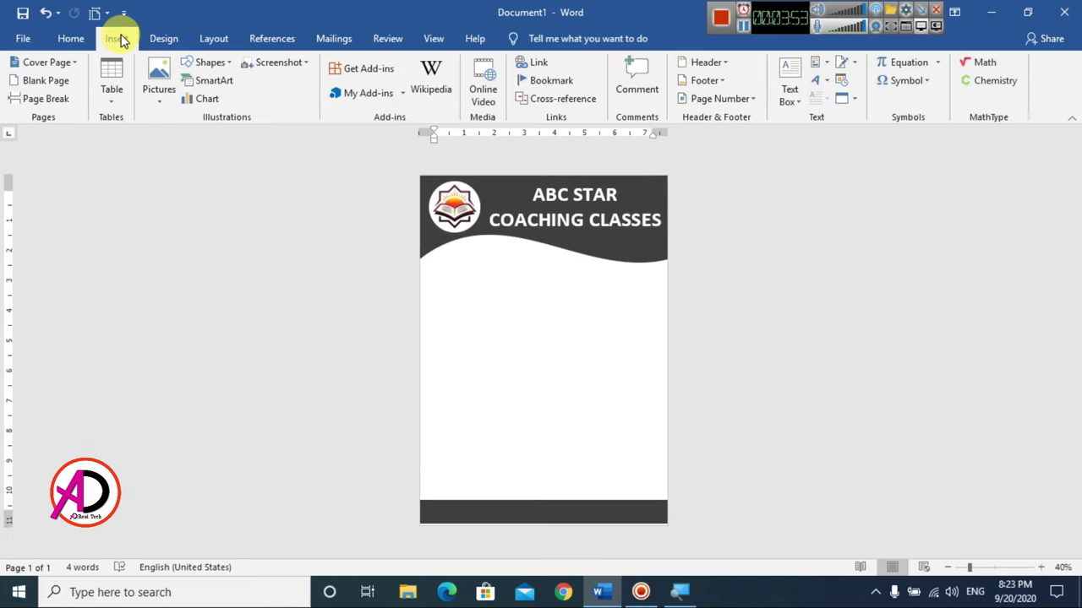
click(213, 62)
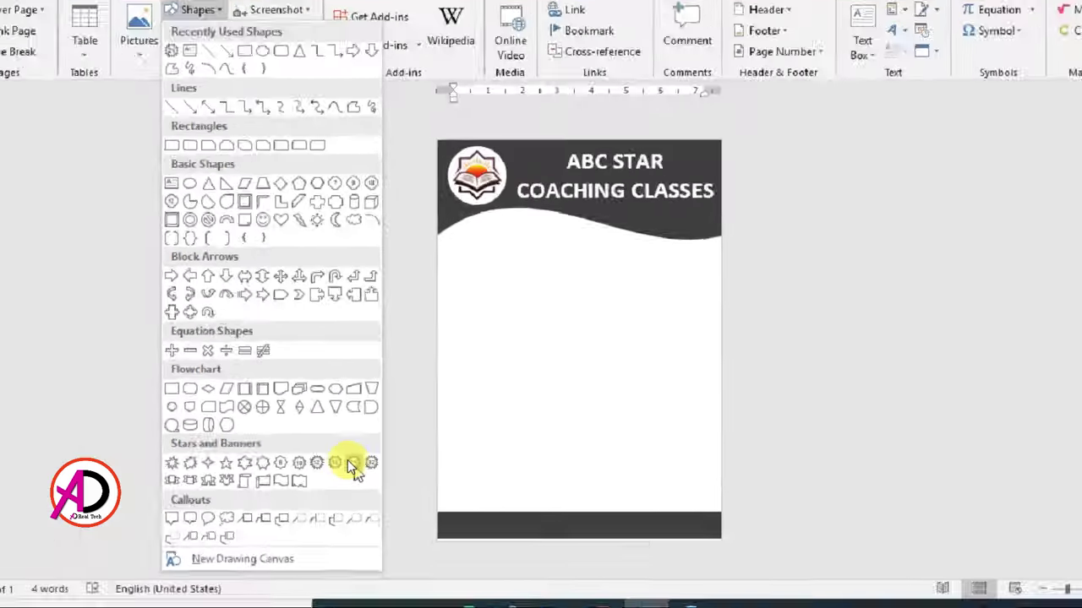
click(347, 459)
drag(479, 315, 599, 434)
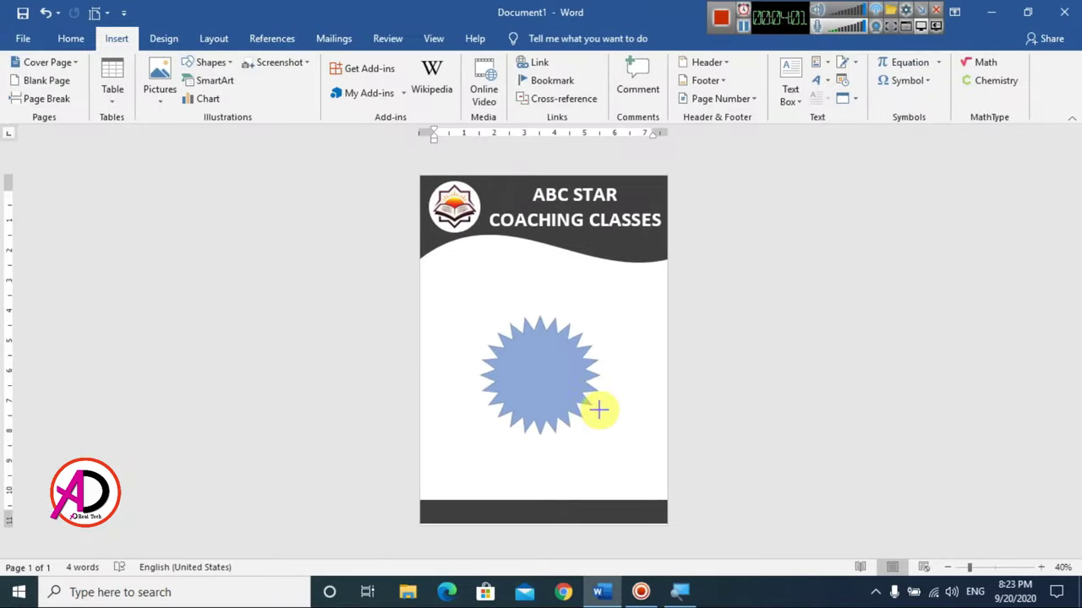
drag(540, 336, 539, 325)
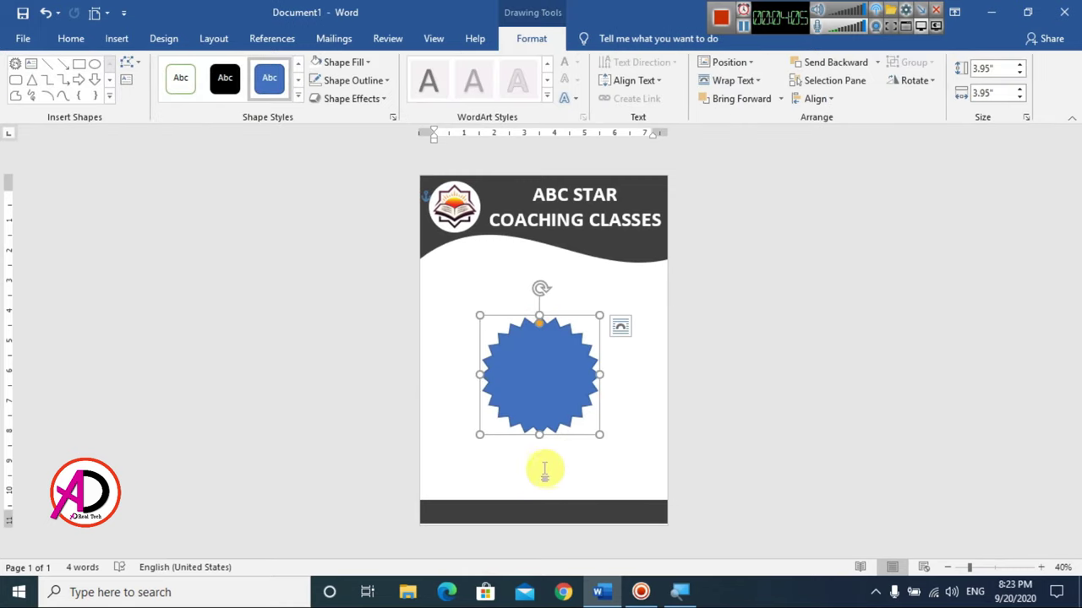
drag(539, 434, 539, 387)
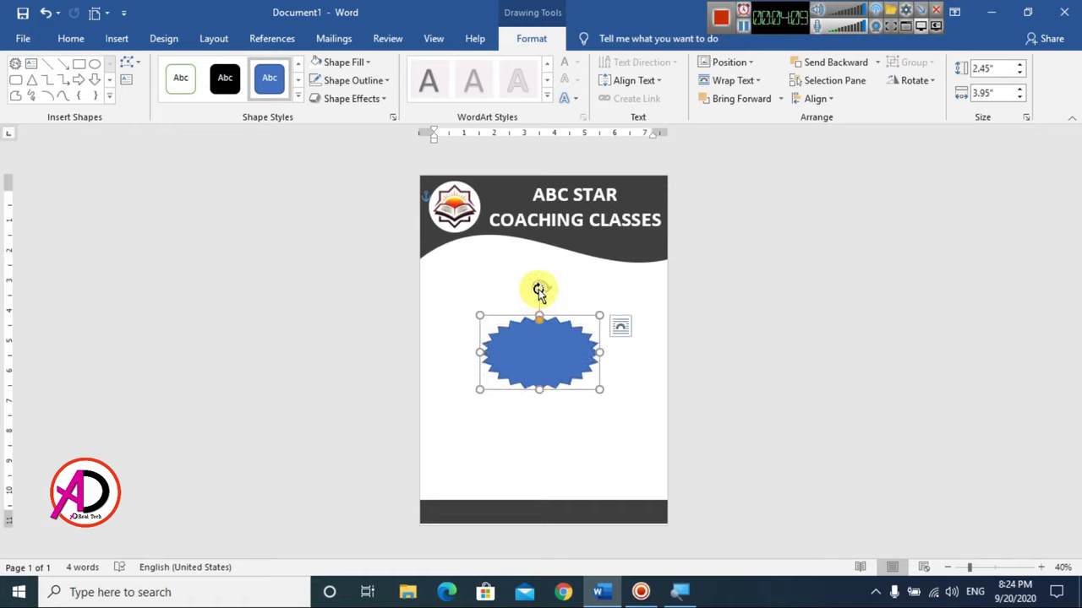
- Tilt the starburst and place it at left just below the header, trimming its size
drag(539, 290, 500, 302)
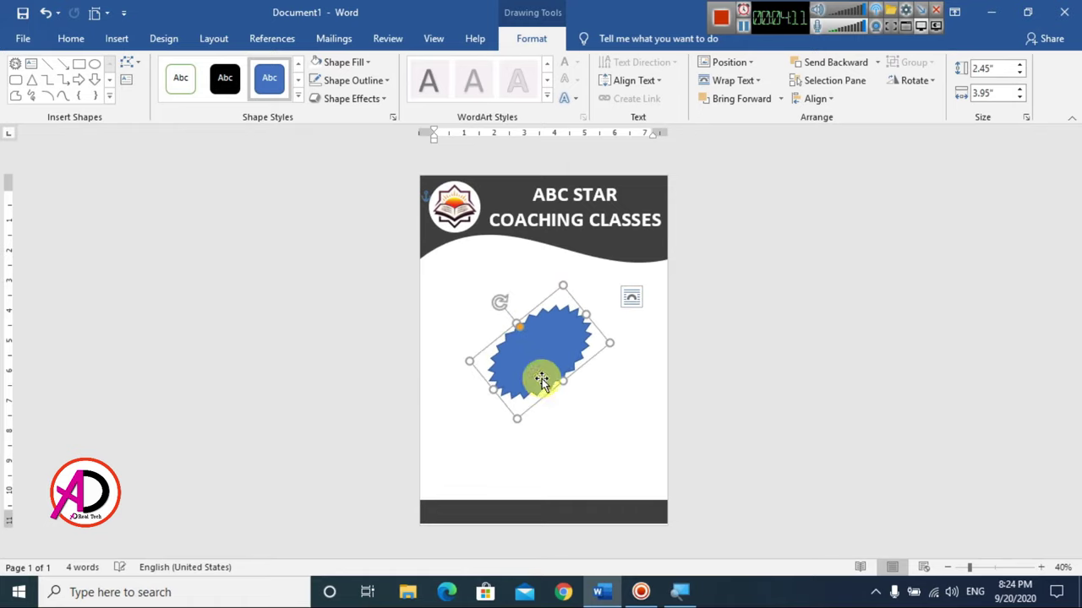
drag(541, 381, 482, 318)
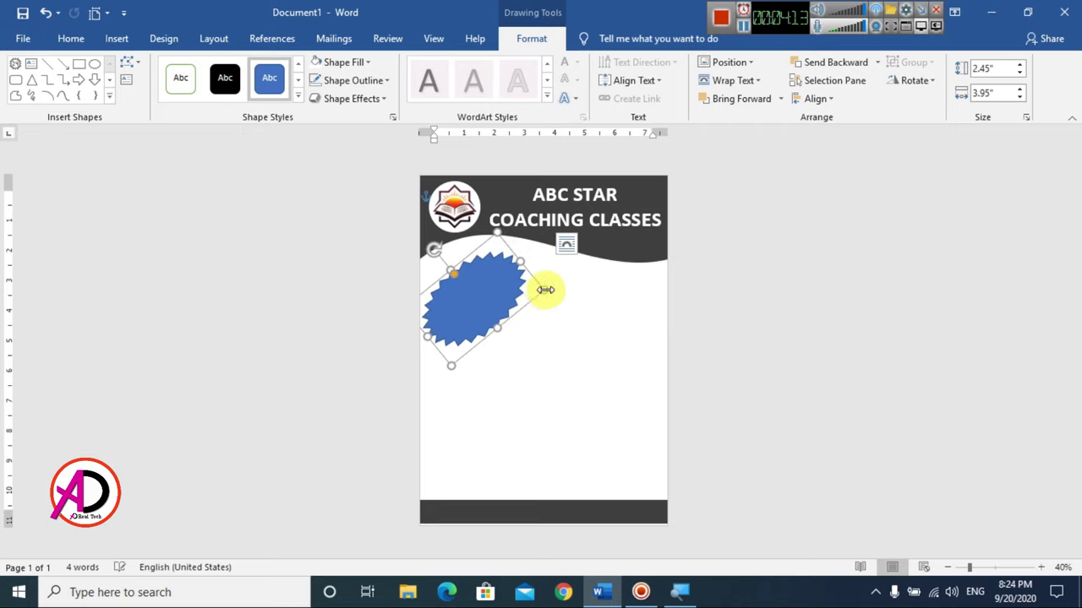
drag(545, 290, 535, 289)
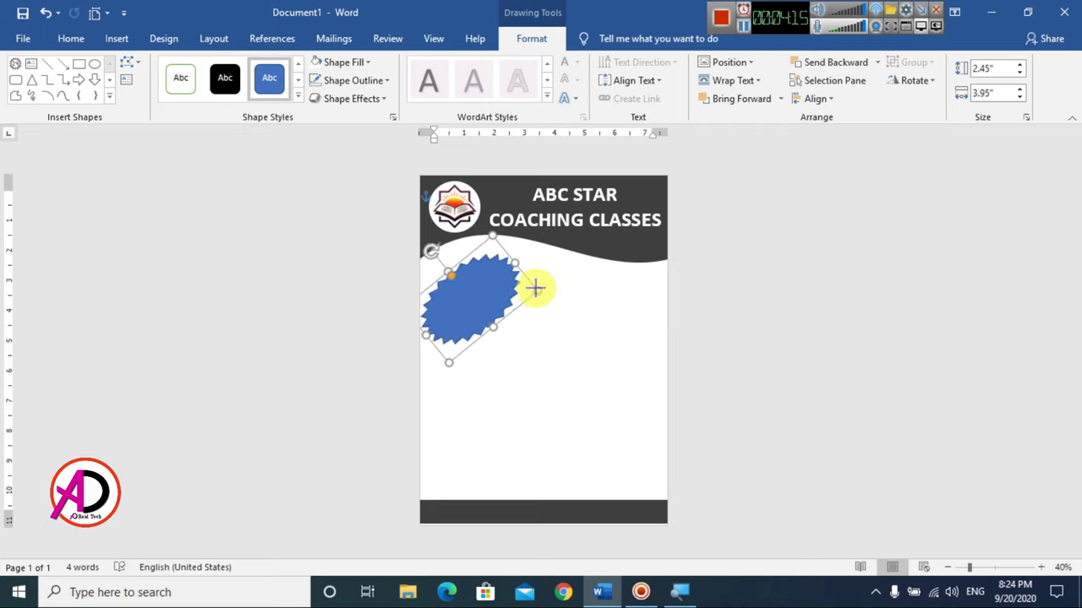
drag(466, 290, 473, 284)
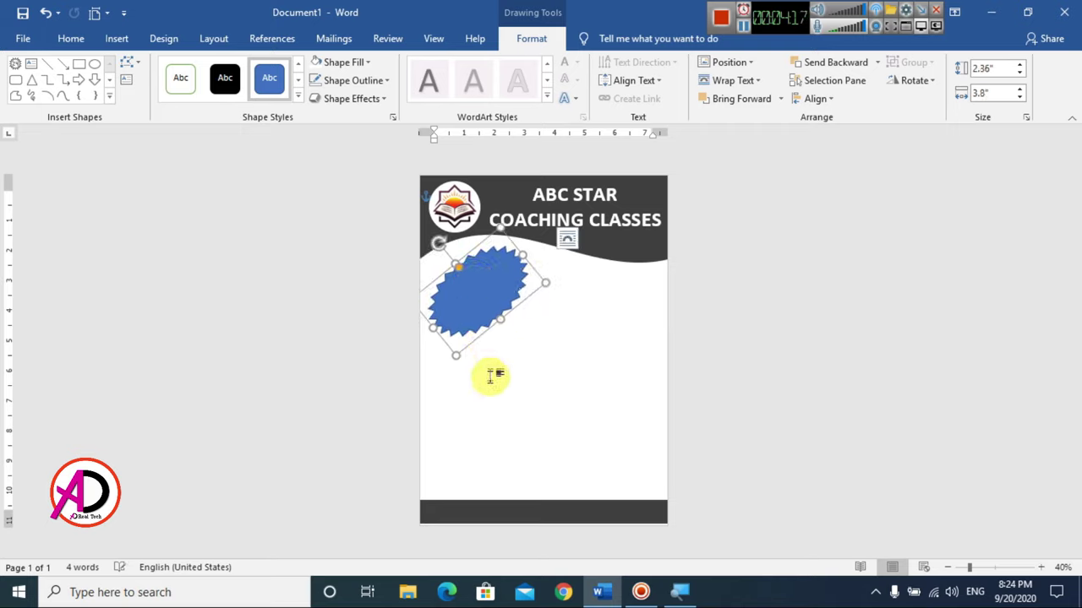
scroll(490, 378, up, 2)
scroll(489, 338, down, 1)
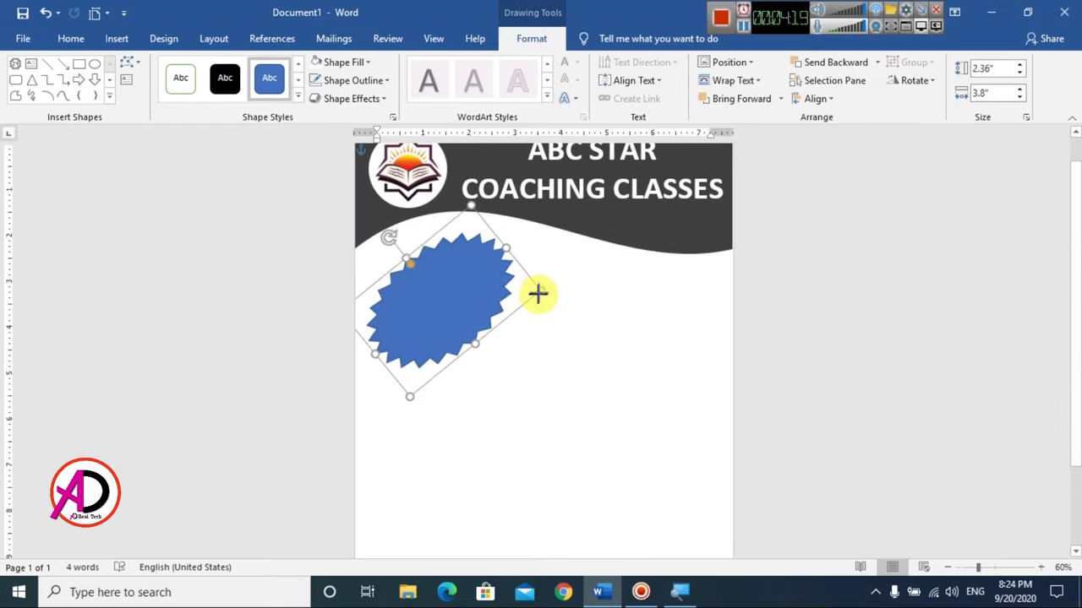
drag(539, 293, 510, 298)
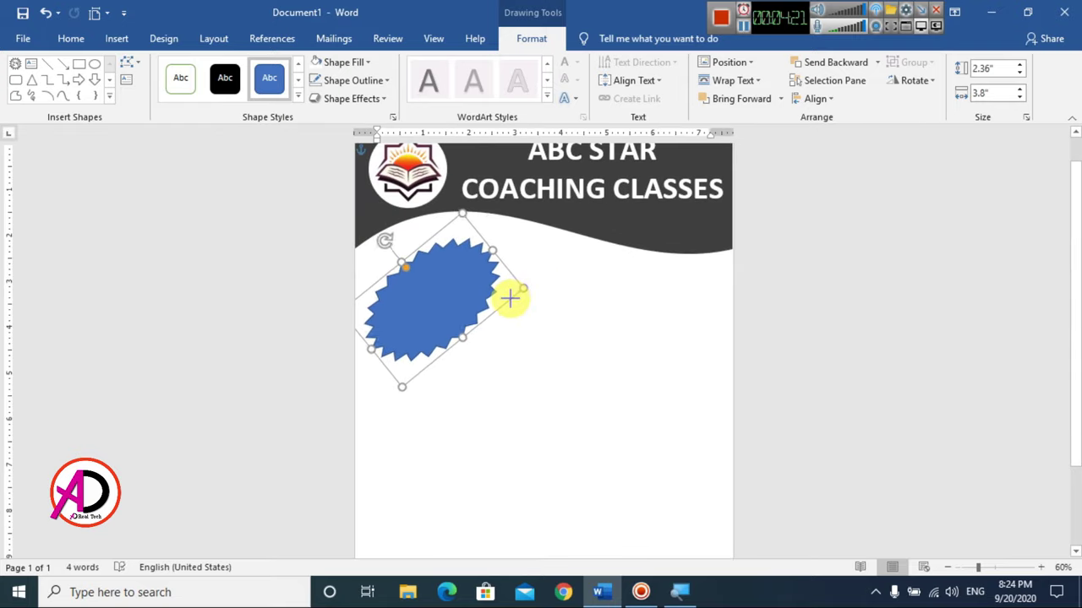
- Fill the starburst dark grey and remove its outline
click(338, 62)
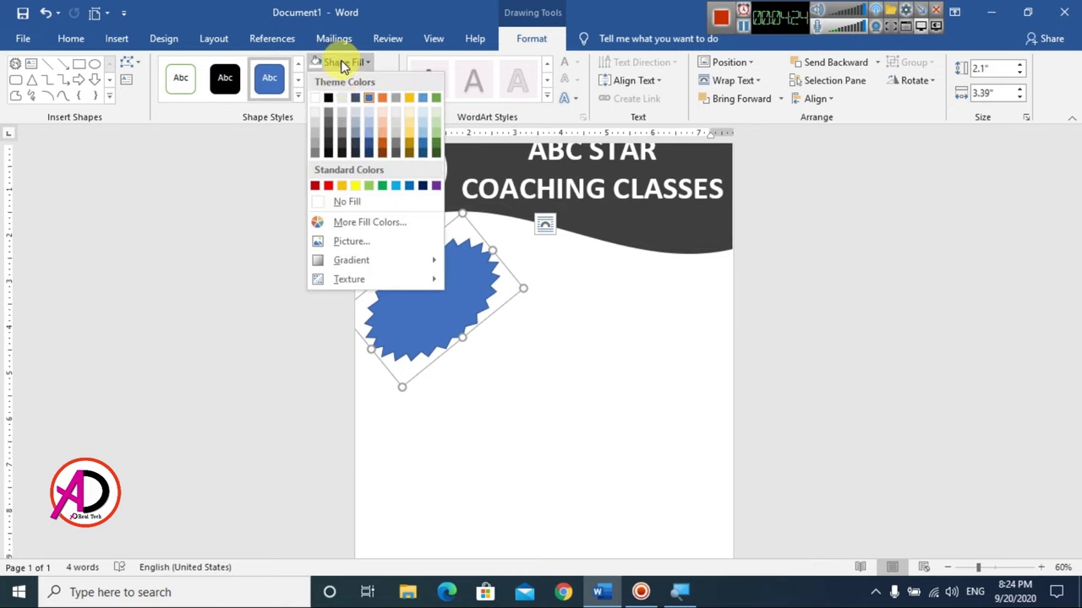
click(328, 138)
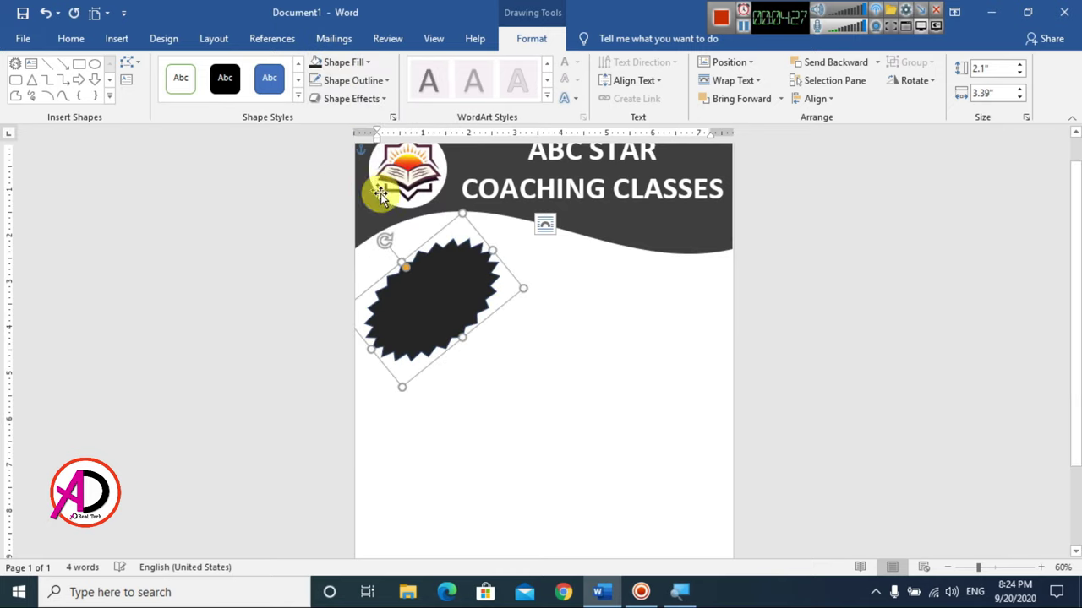
click(342, 82)
click(355, 219)
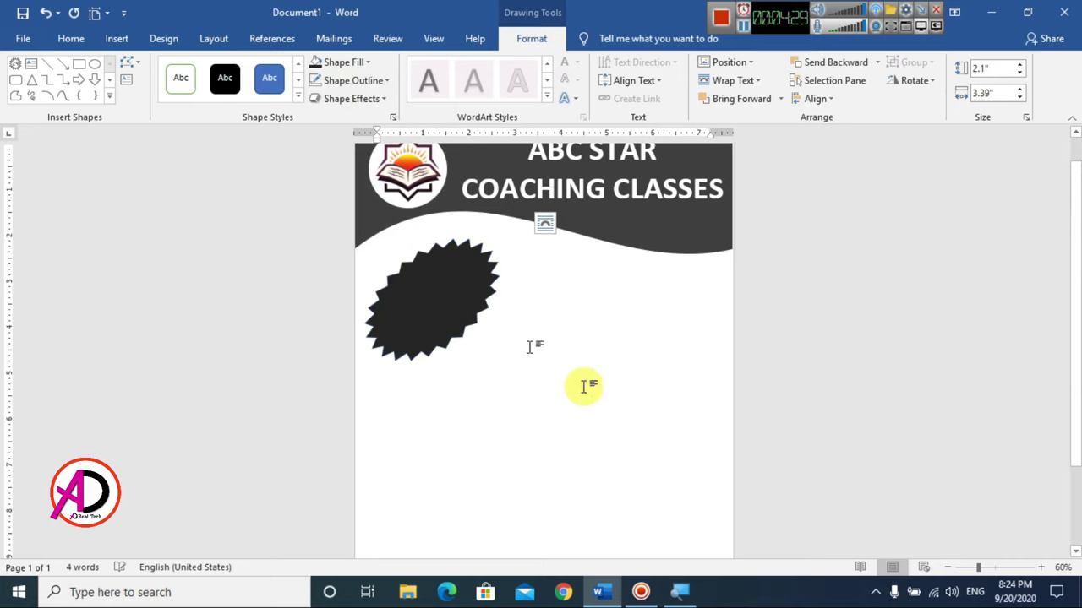
click(551, 393)
ctrl+scroll(550, 395, down, 4)
ctrl+scroll(550, 394, up, 2)
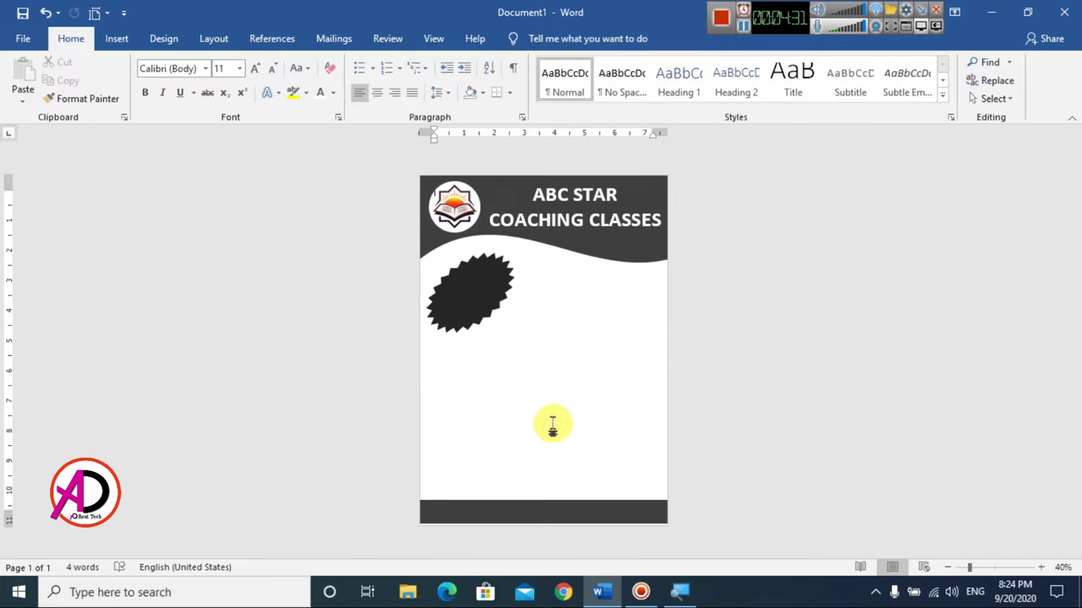
ctrl+scroll(537, 382, up, 2)
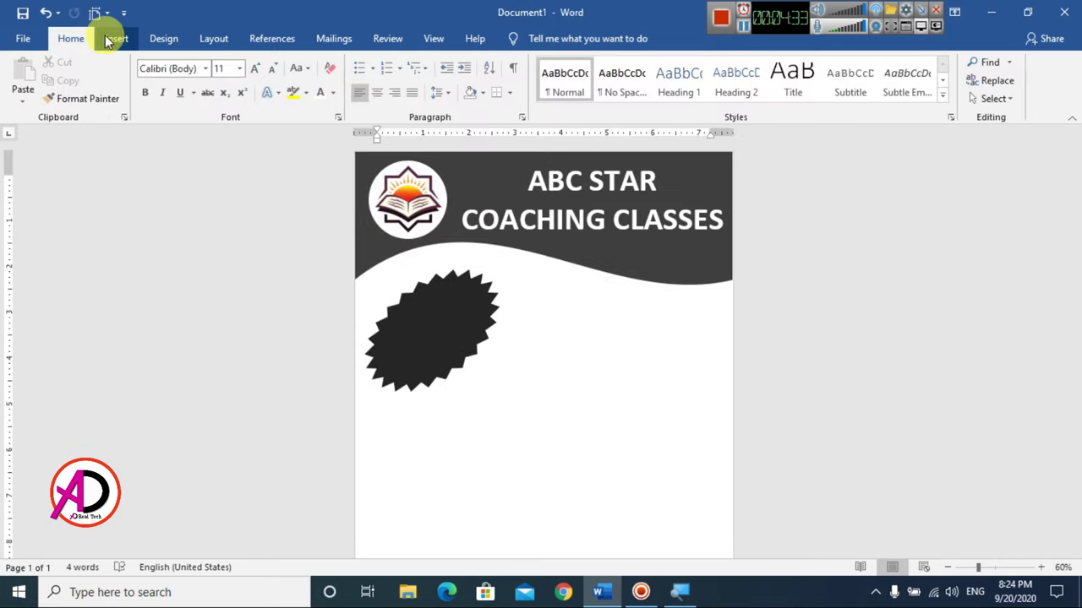
- Draw a rounded rectangle right of the starburst with less rounded corners
click(114, 38)
click(211, 62)
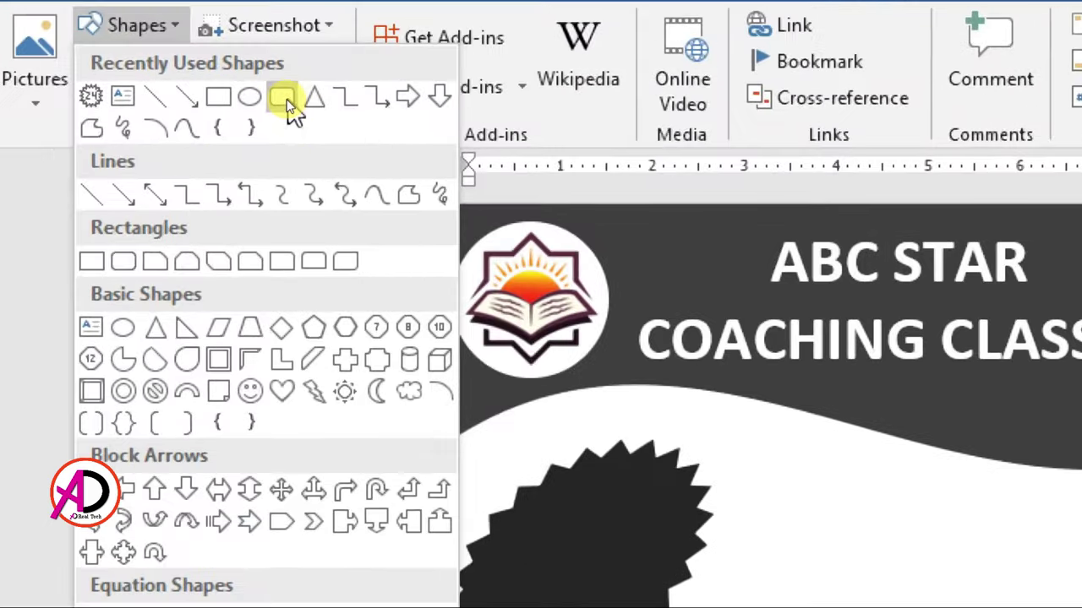
click(286, 100)
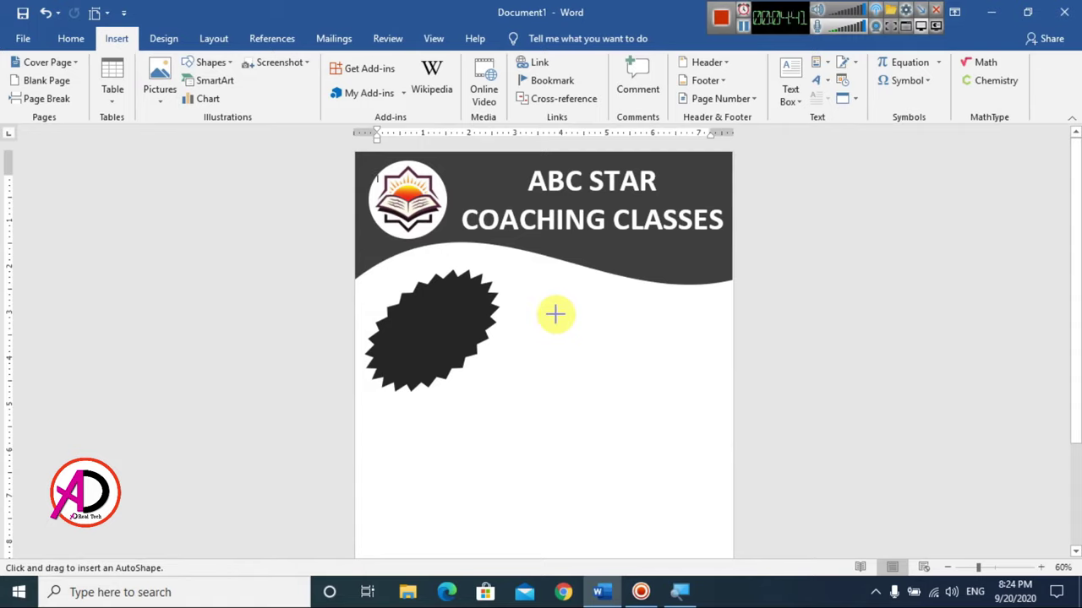
drag(555, 309, 698, 382)
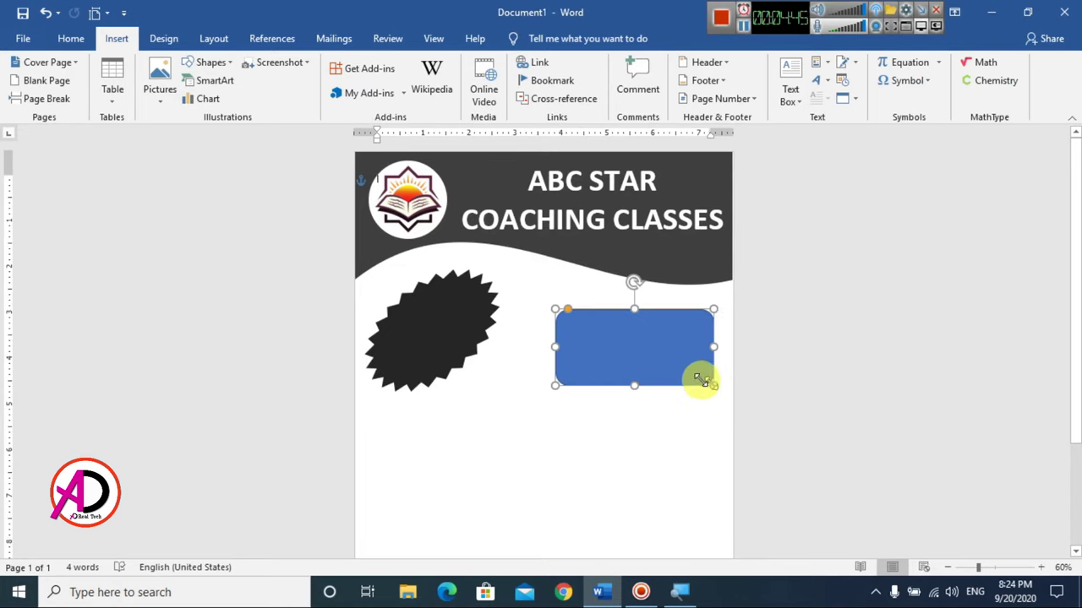
scroll(596, 363, up, 2)
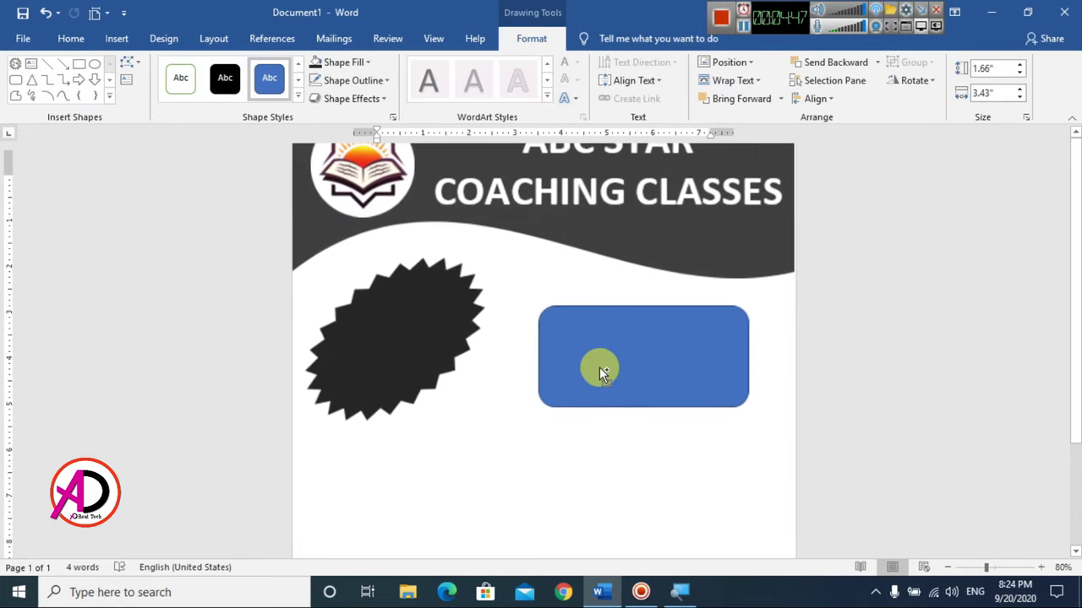
scroll(583, 353, up, 1)
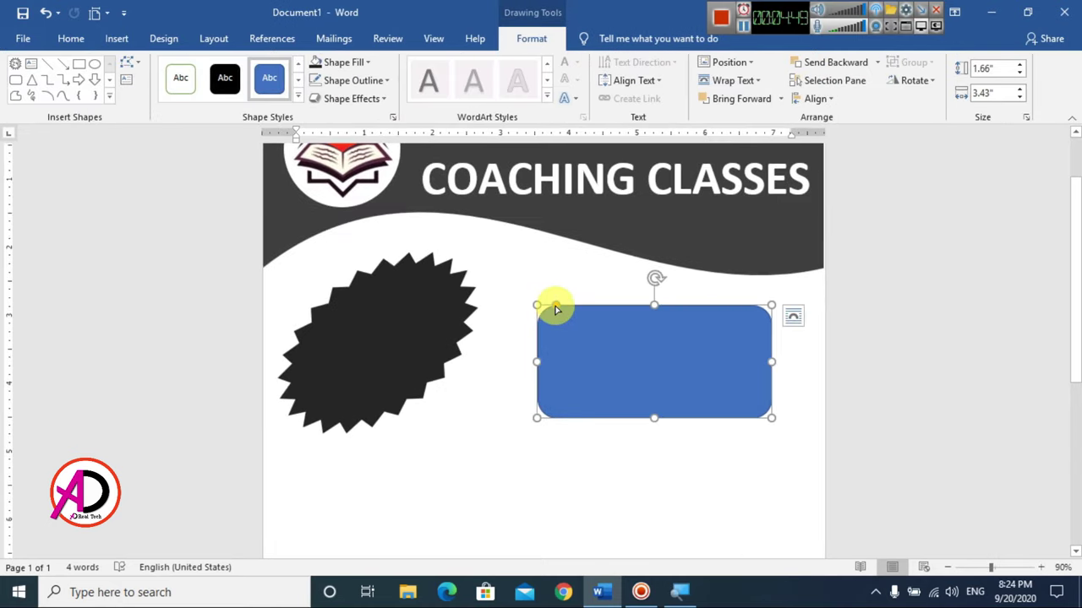
drag(555, 309, 550, 306)
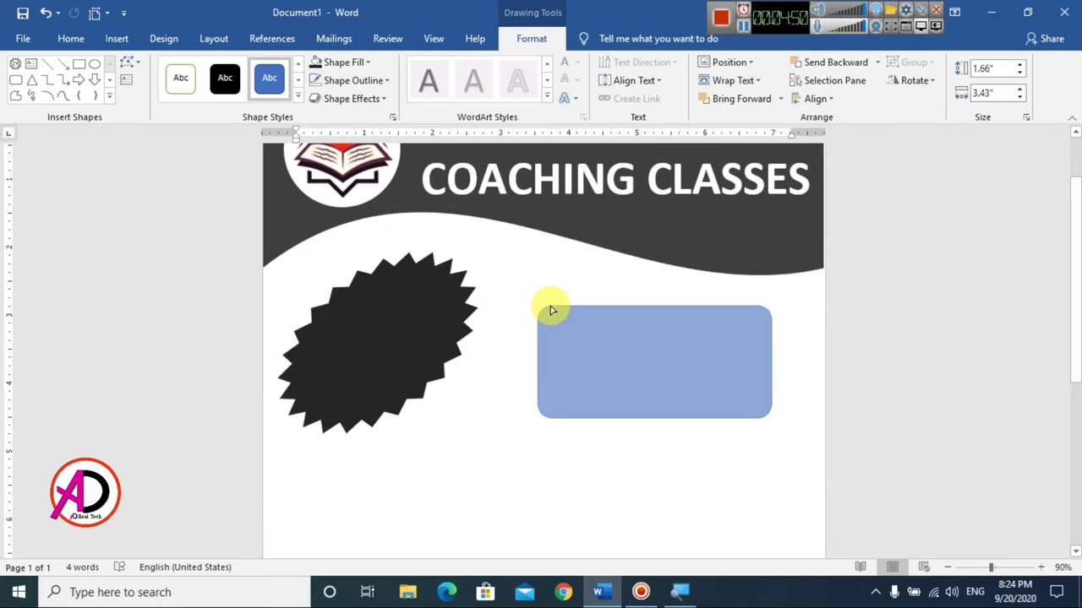
- Give the rounded rectangle a dark fill, duplicate it down-left, and reselect the original
click(312, 72)
click(719, 495)
scroll(684, 423, up, 1)
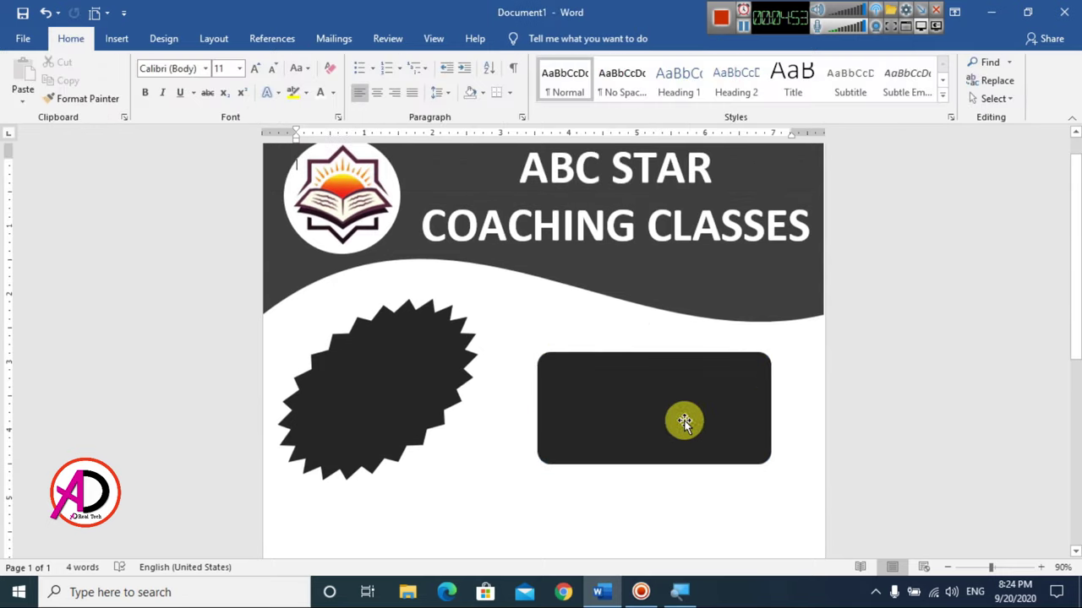
click(685, 421)
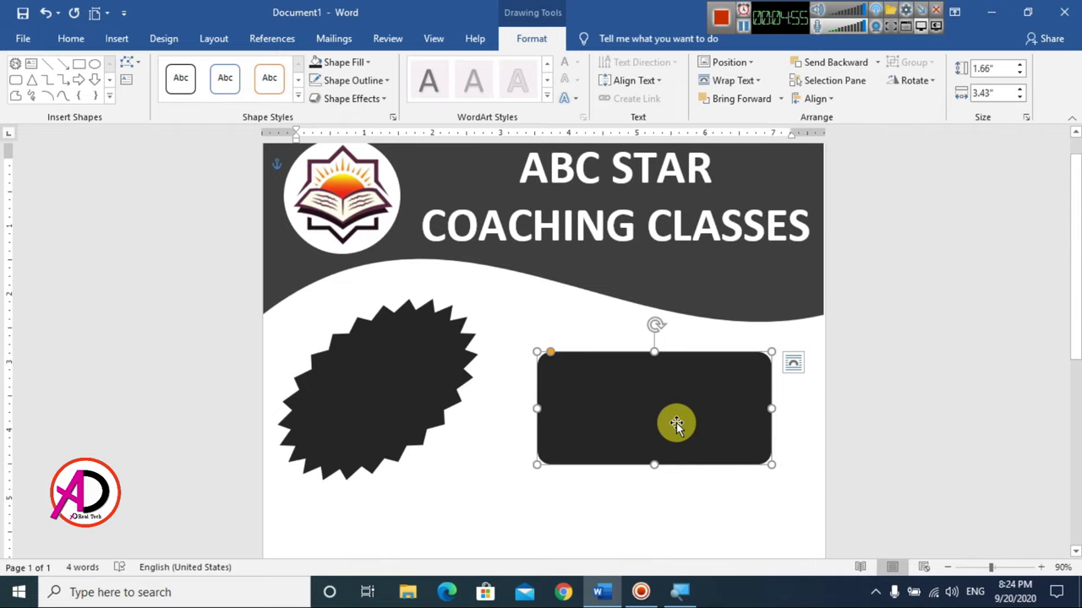
drag(676, 427, 640, 454)
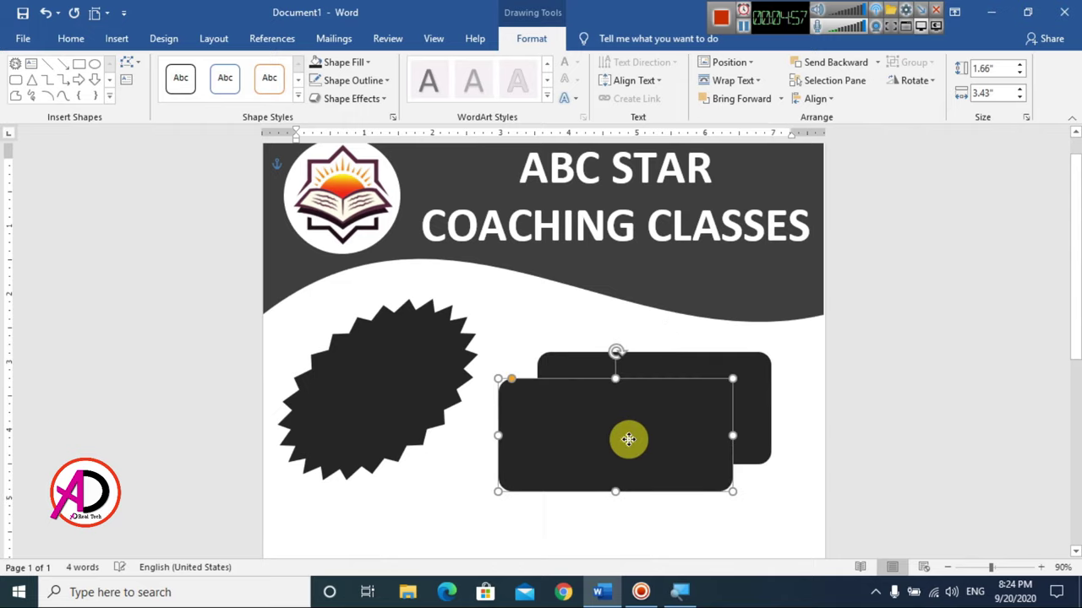
click(696, 363)
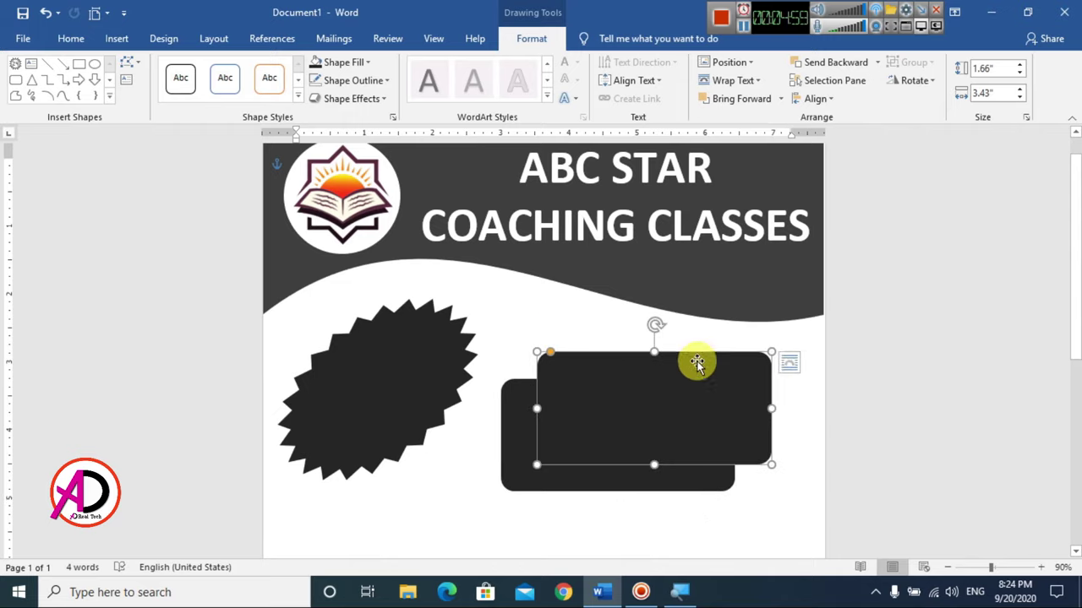
- Fill the upper rectangle white and tuck the dark copy behind it with Send Backward
click(330, 65)
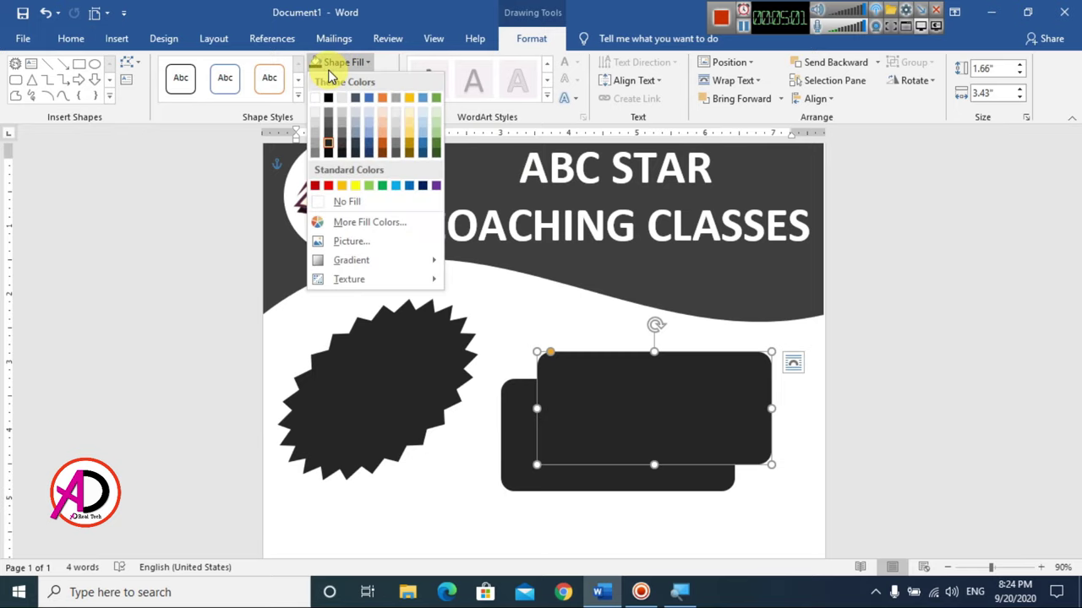
click(324, 100)
click(512, 446)
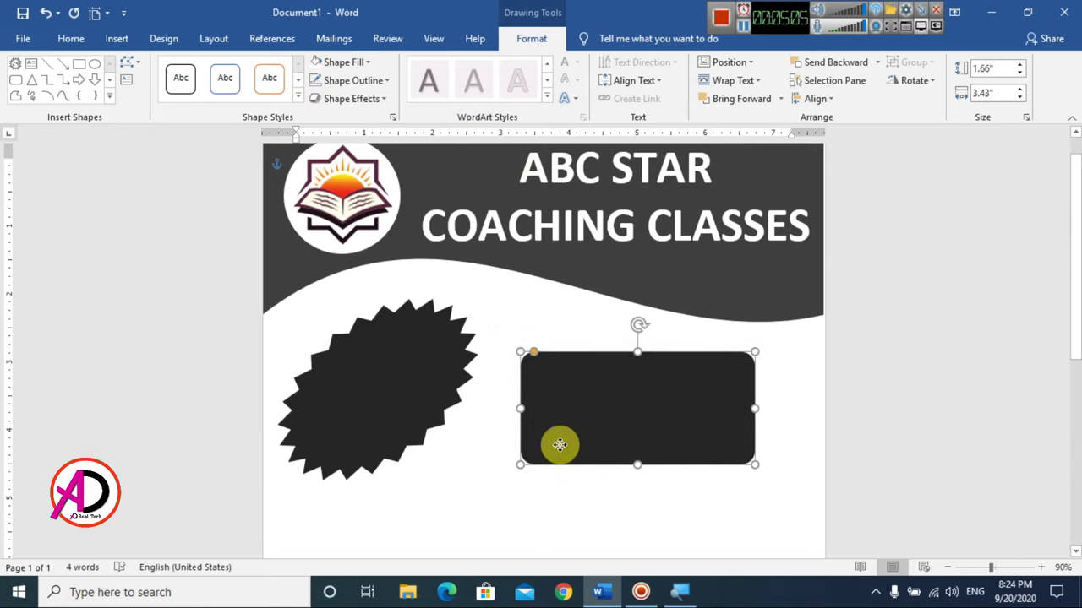
drag(543, 474, 564, 436)
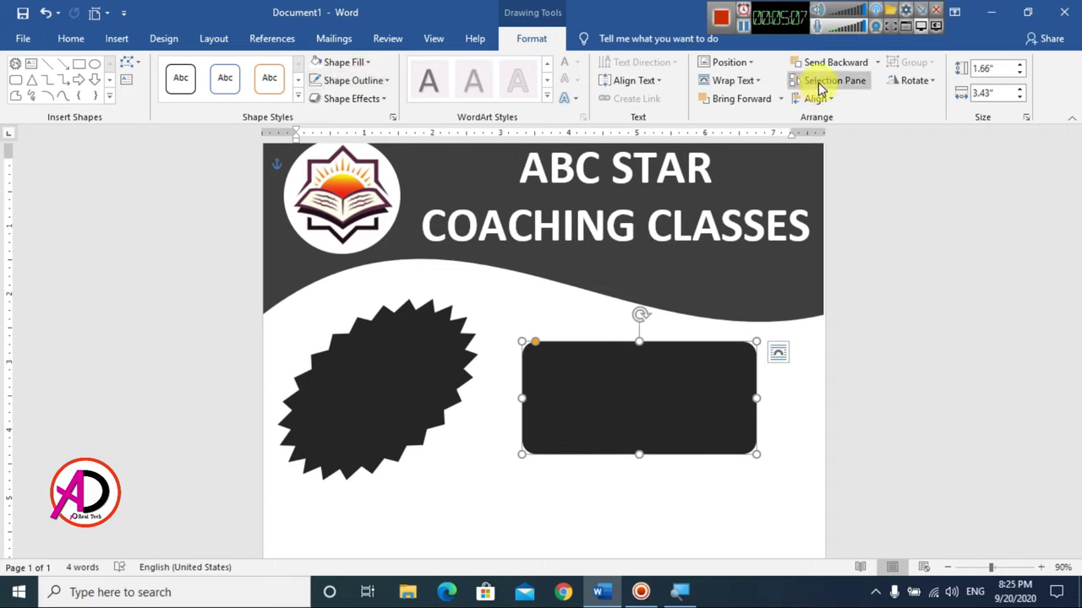
click(829, 63)
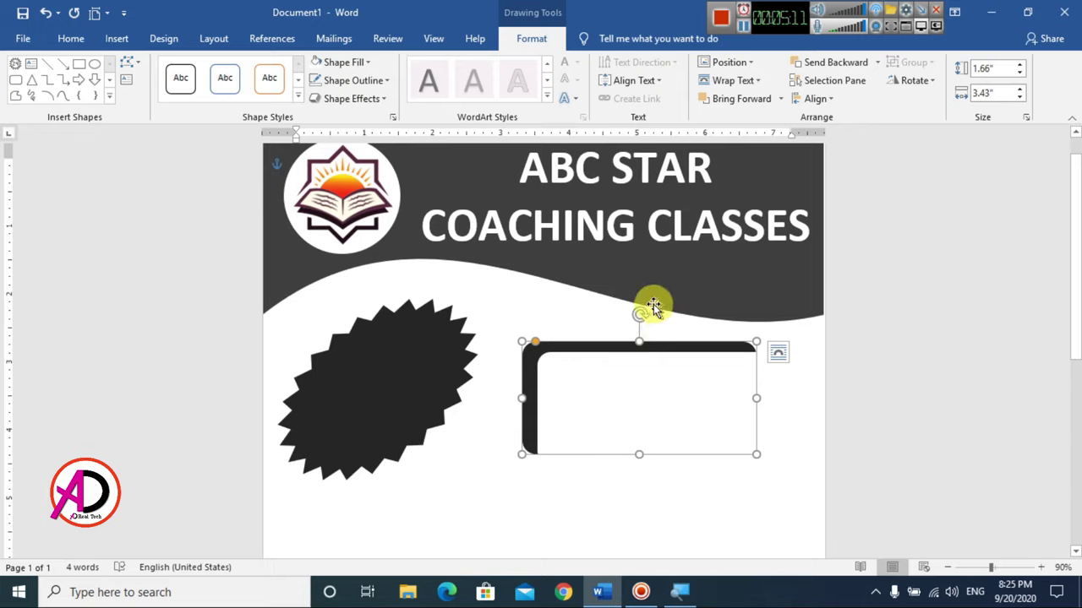
drag(638, 312, 627, 316)
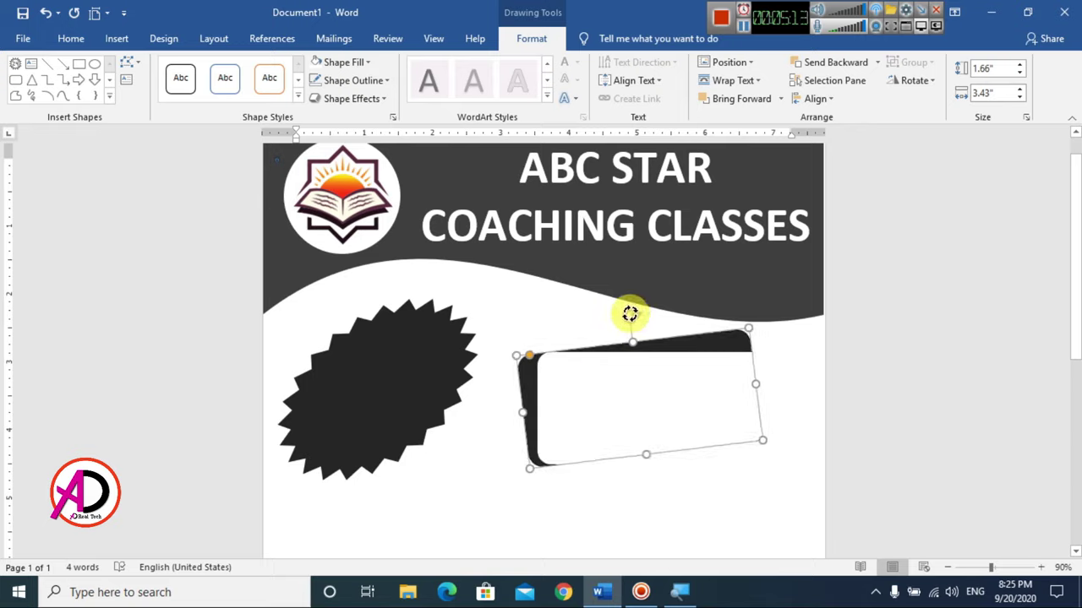
key(ctrl+z)
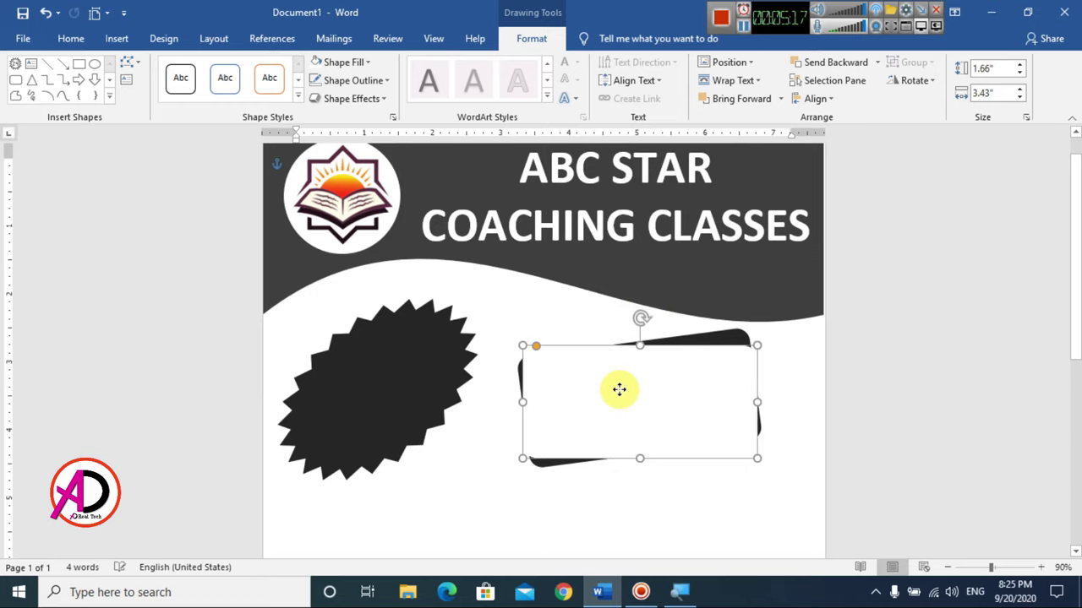
- Give the white card a ¼ pt outline
click(352, 83)
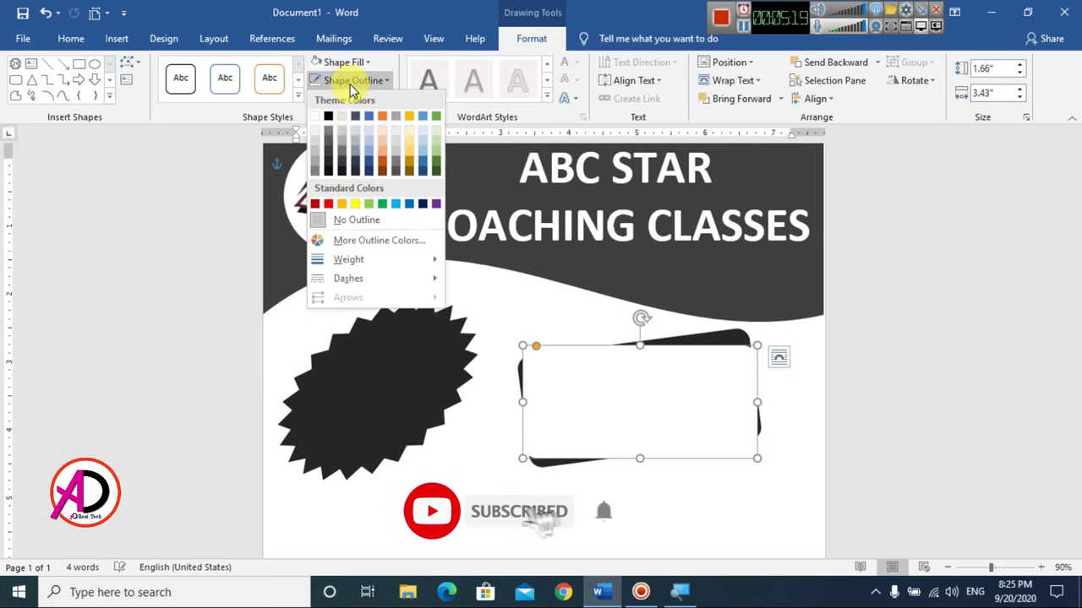
mouse_move(348, 259)
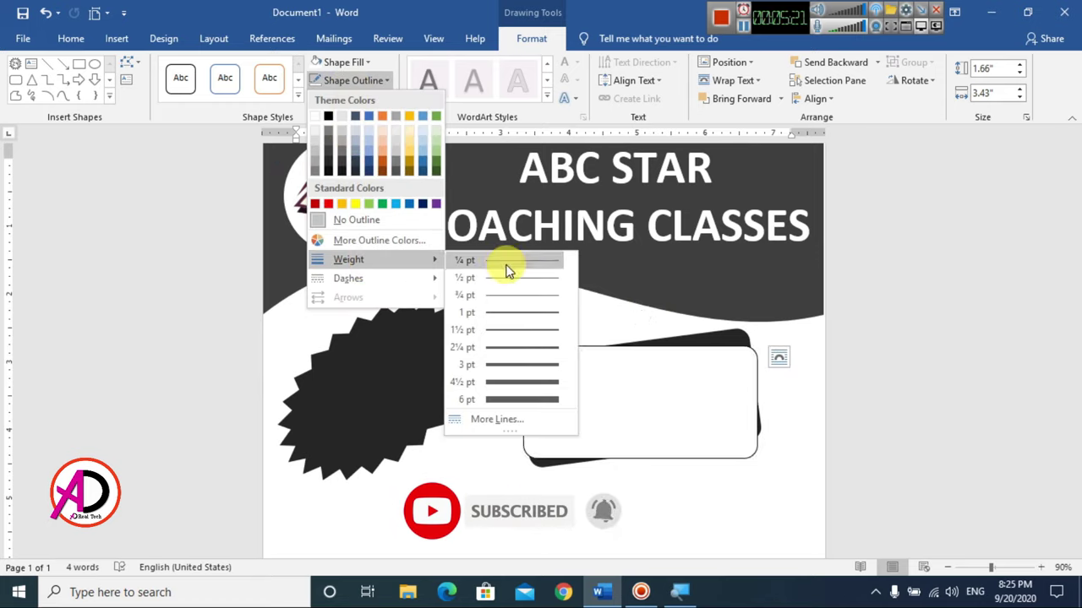
click(508, 269)
click(724, 499)
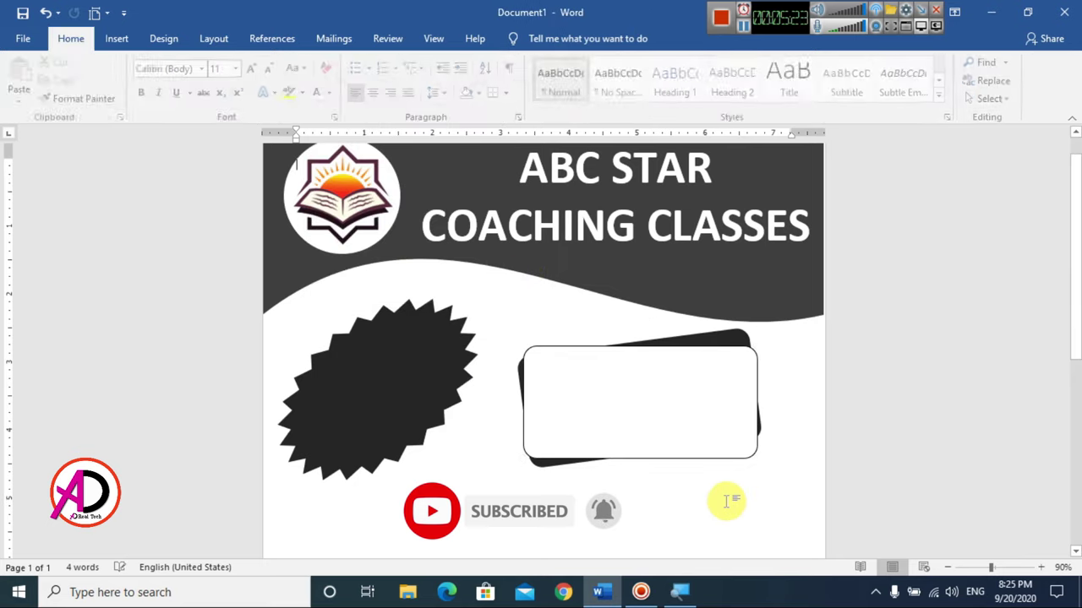
ctrl+scroll(718, 495, down, 1)
ctrl+scroll(707, 488, down, 2)
ctrl+scroll(706, 486, down, 1)
ctrl+scroll(706, 486, up, 2)
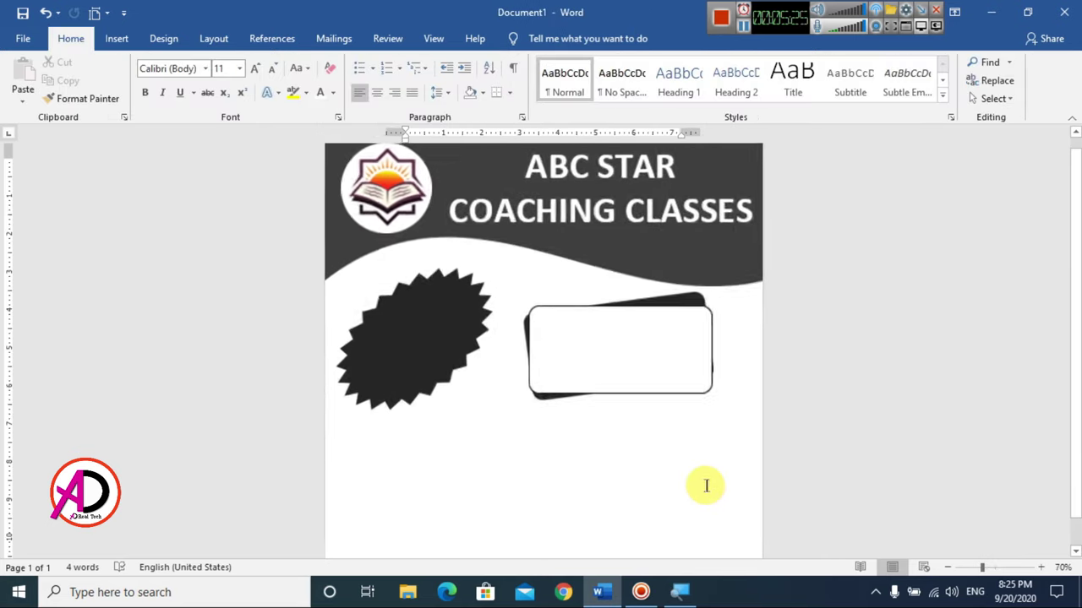
- Nudge the white card into place over its dark backing
click(685, 367)
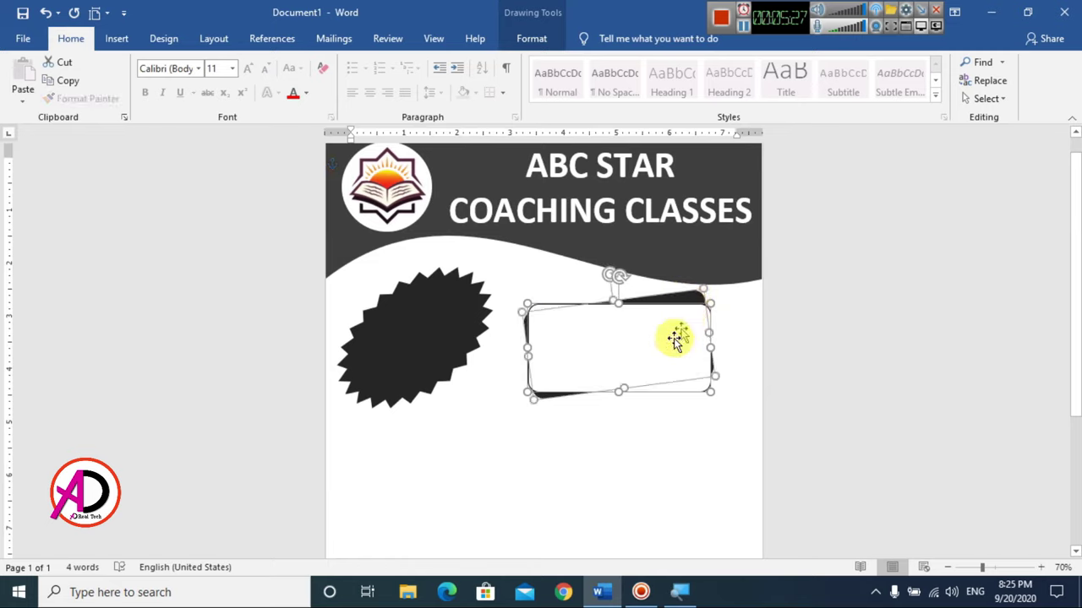
drag(667, 340, 693, 341)
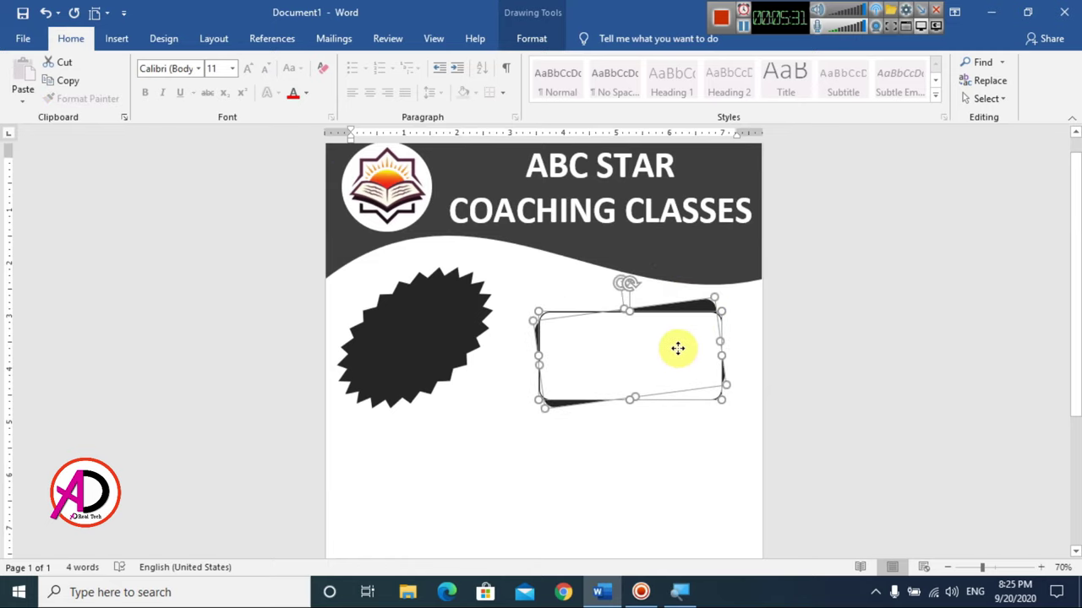
drag(693, 341, 674, 349)
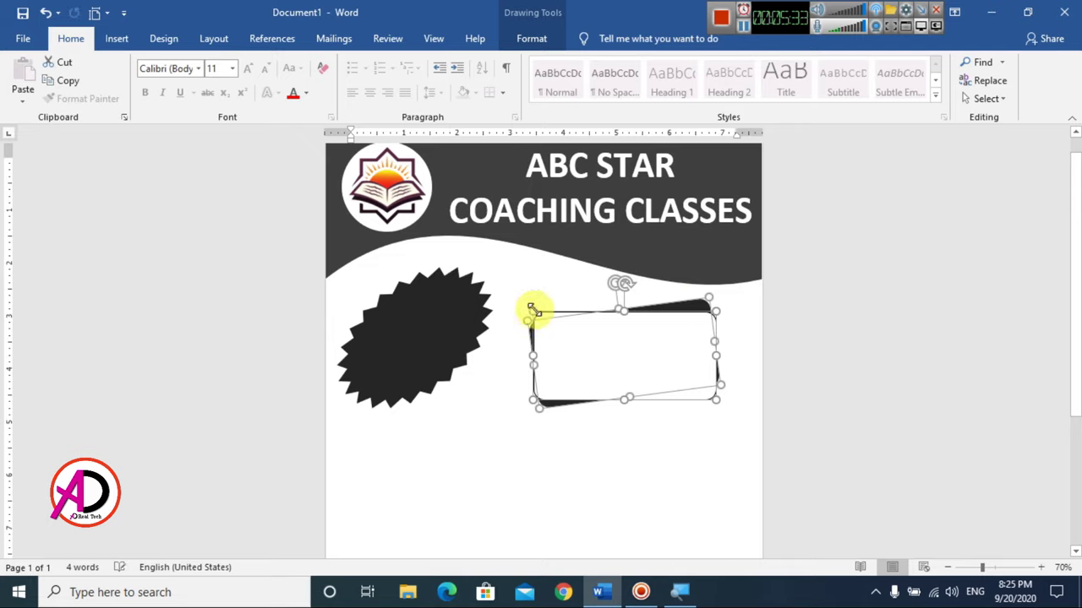
- Rotate the starburst to a flatter angle and move it up slightly
click(451, 307)
drag(359, 276, 381, 265)
mouse_move(417, 310)
mouse_down()
mouse_move(424, 295)
mouse_move(414, 302)
mouse_up()
scroll(507, 363, down, 2)
click(918, 369)
scroll(623, 342, up, 2)
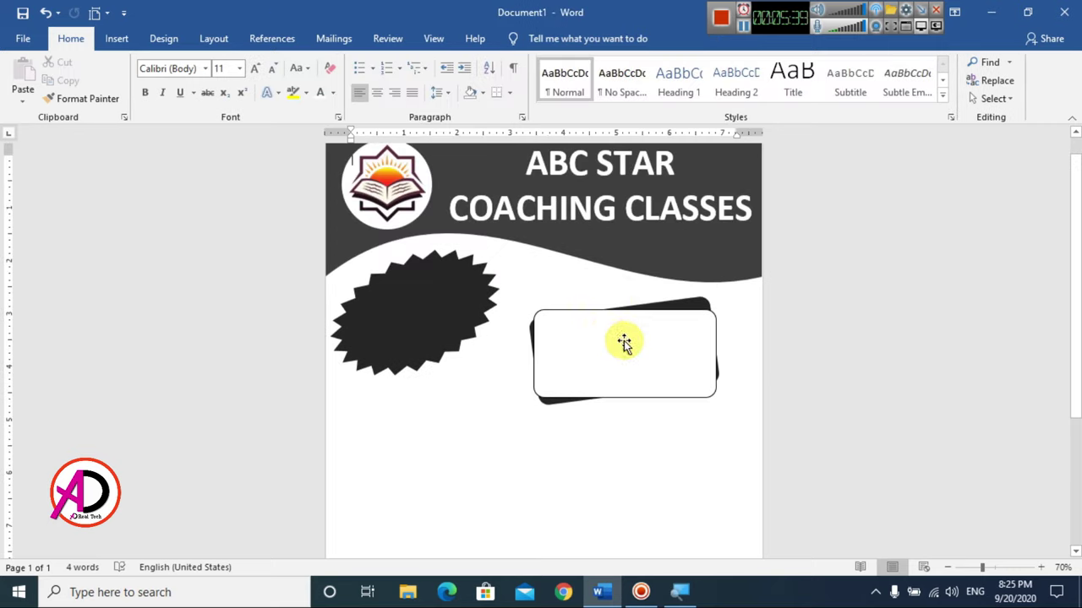
- Group the white card with its dark backing rectangle
click(624, 342)
right_click(683, 352)
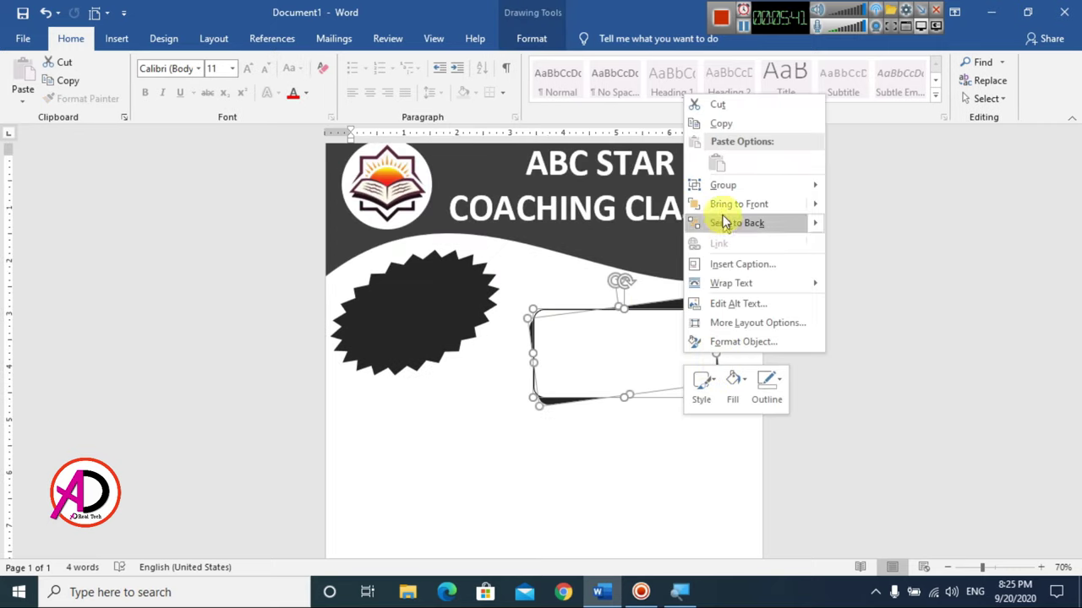
click(888, 183)
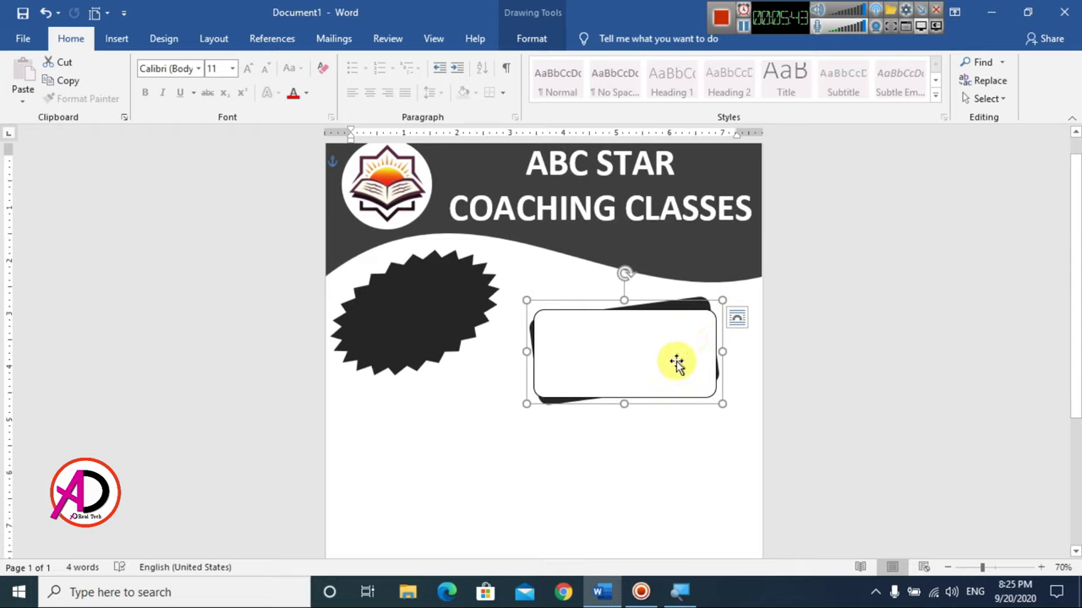
- Ctrl-drag a copy of the grouped card below-left under the starburst and nudge it right
drag(667, 372, 467, 476)
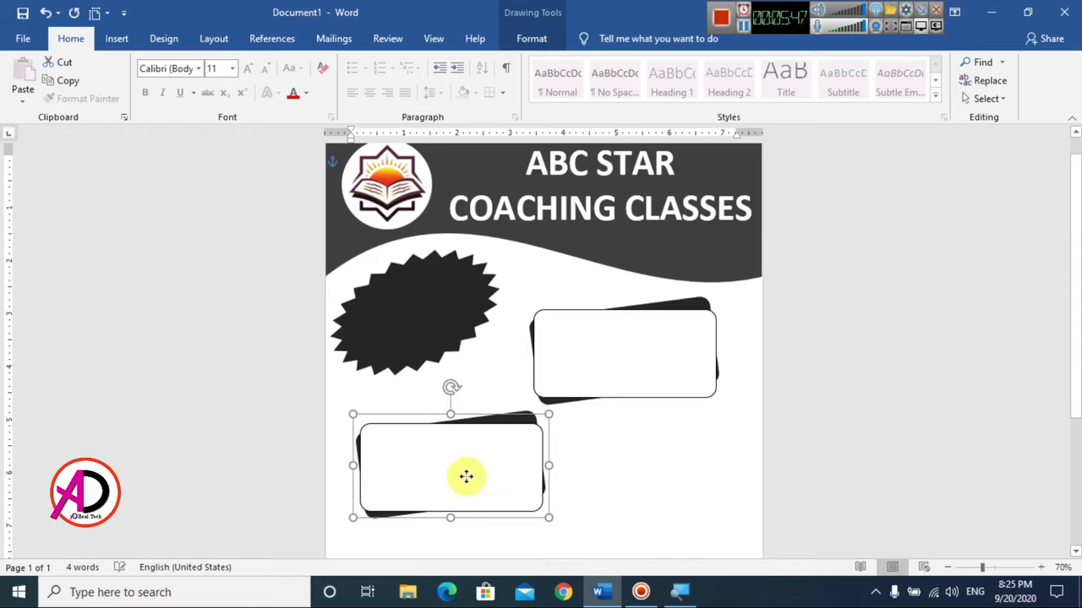
key(Right)
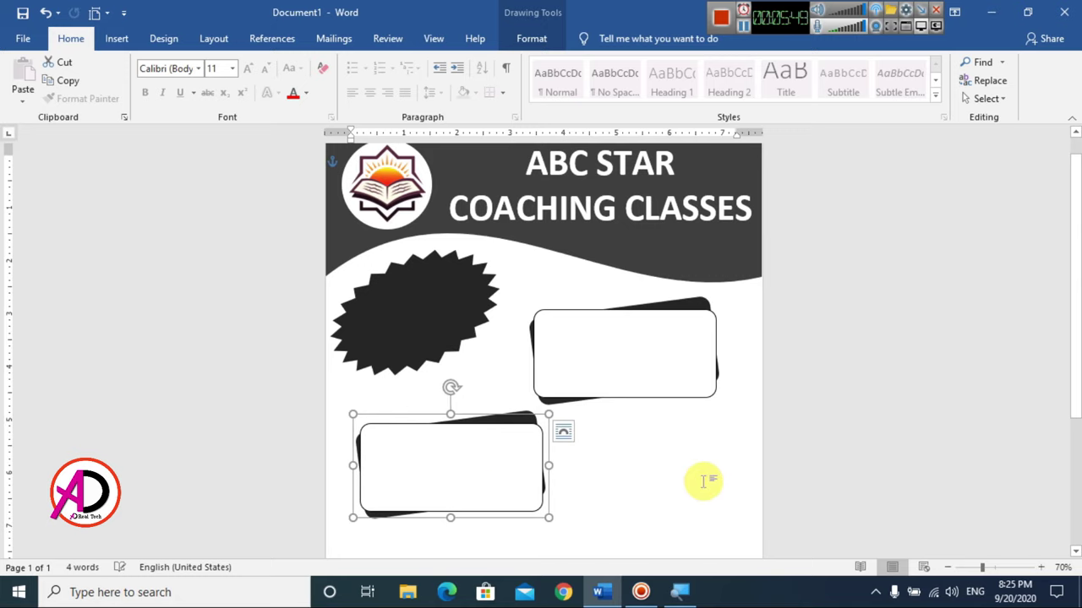
click(702, 480)
ctrl+scroll(702, 481, down, 3)
ctrl+scroll(702, 475, up, 1)
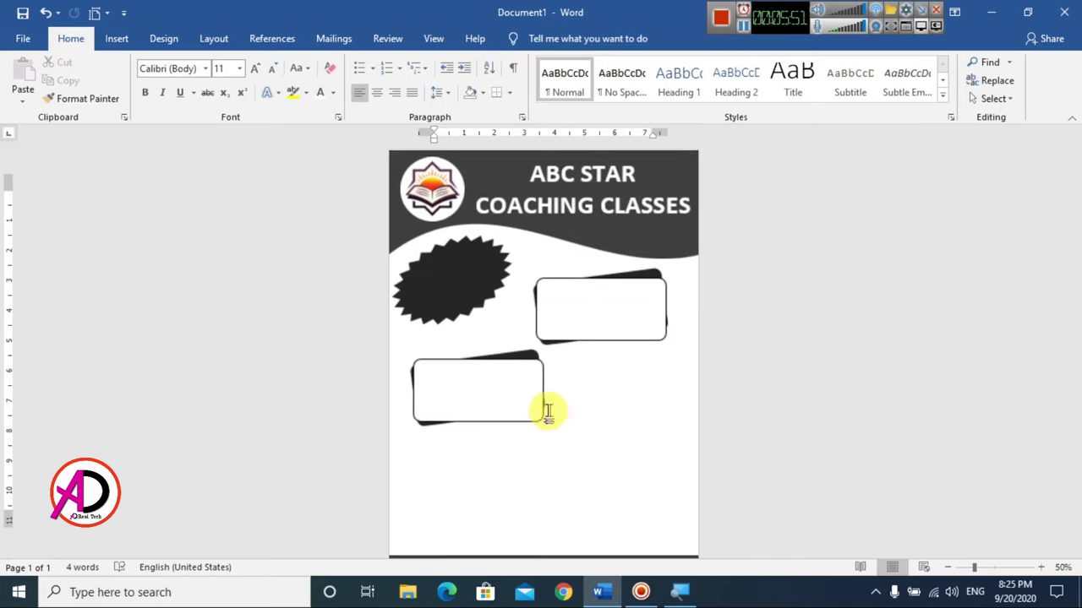
click(502, 401)
click(626, 447)
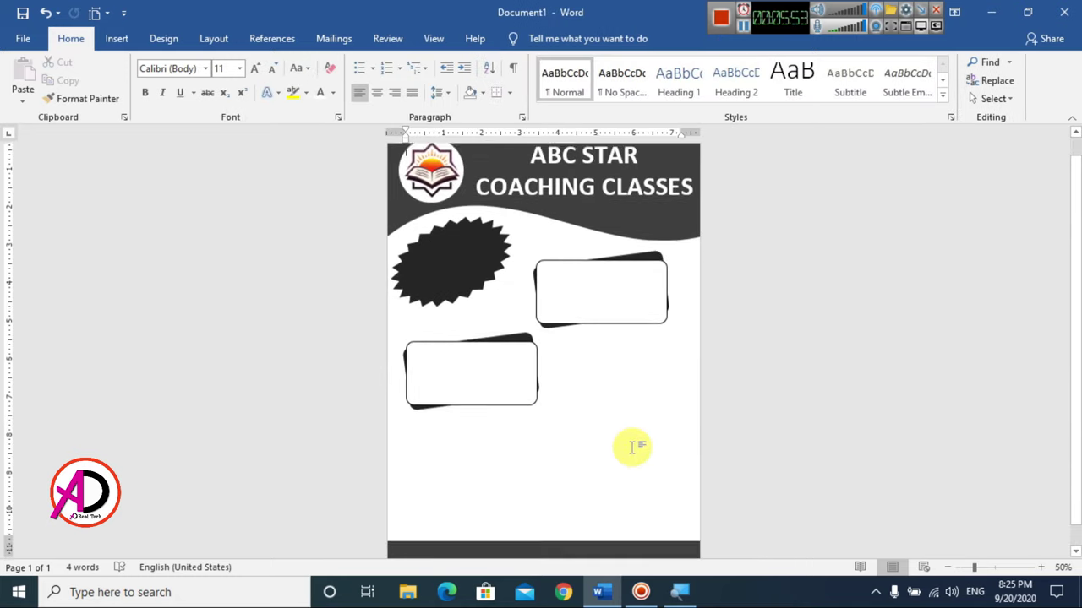
scroll(629, 447, down, 2)
click(491, 368)
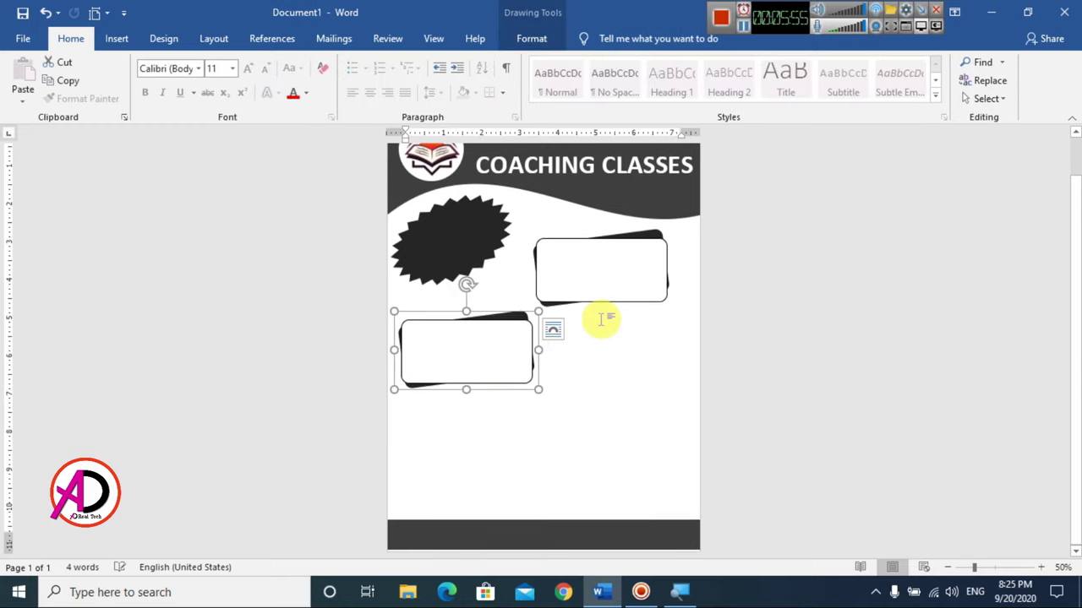
click(657, 373)
scroll(656, 374, up, 1)
scroll(657, 373, down, 1)
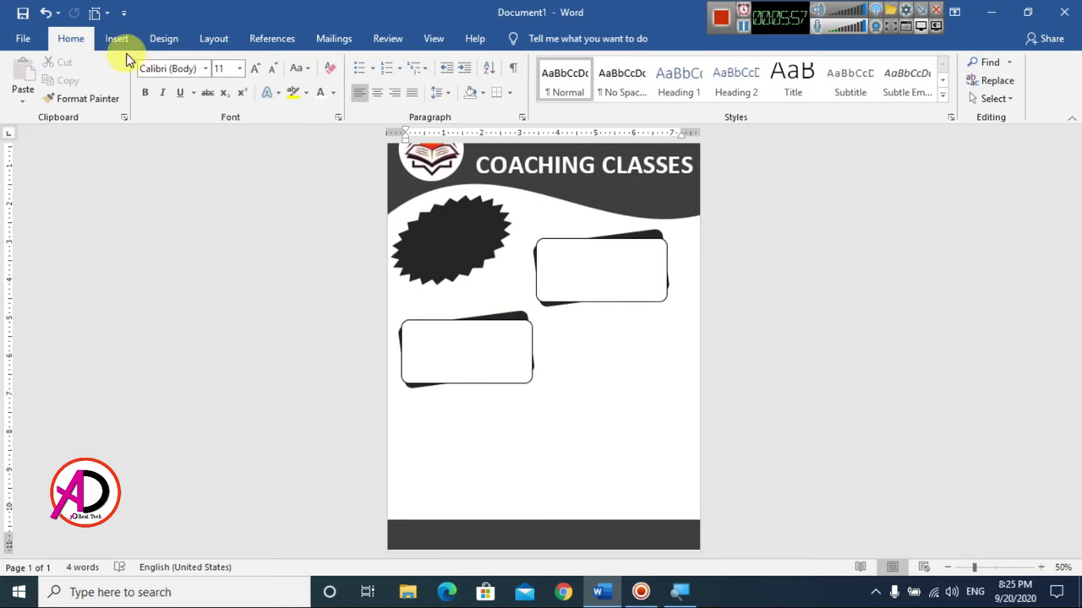
- Draw a small 24-point star below the cards, with shorter spikes, squashed and narrowed
click(117, 42)
click(208, 63)
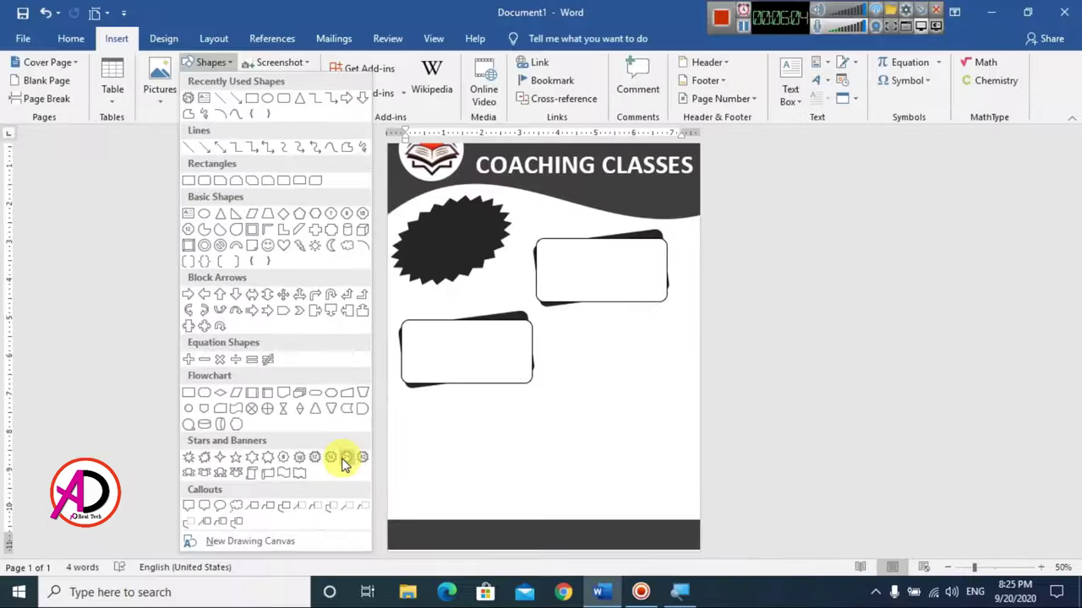
click(345, 458)
drag(564, 454, 611, 495)
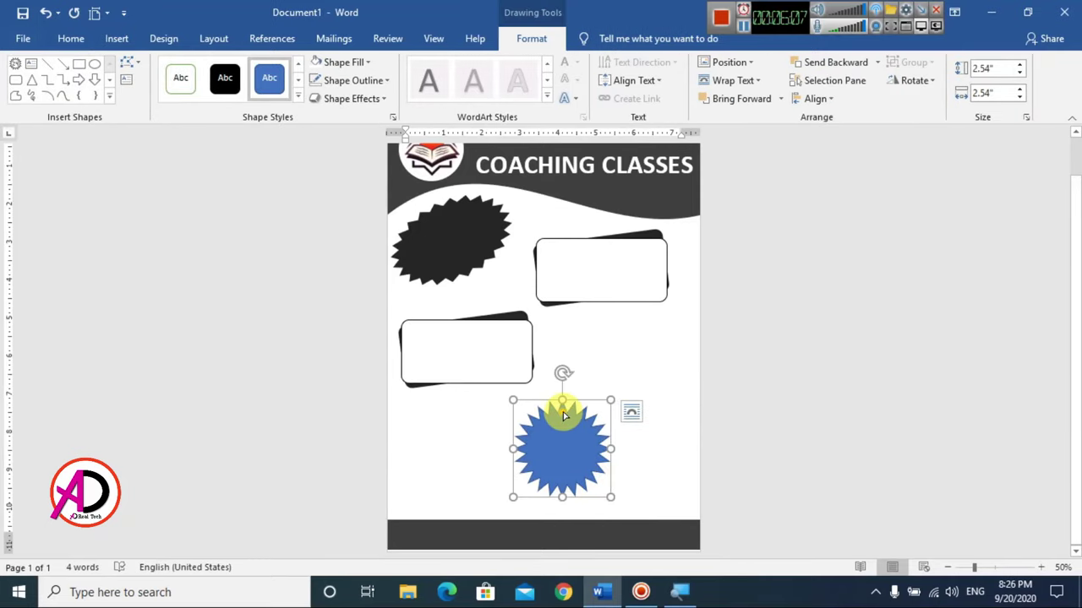
drag(564, 415, 562, 408)
drag(563, 498, 599, 365)
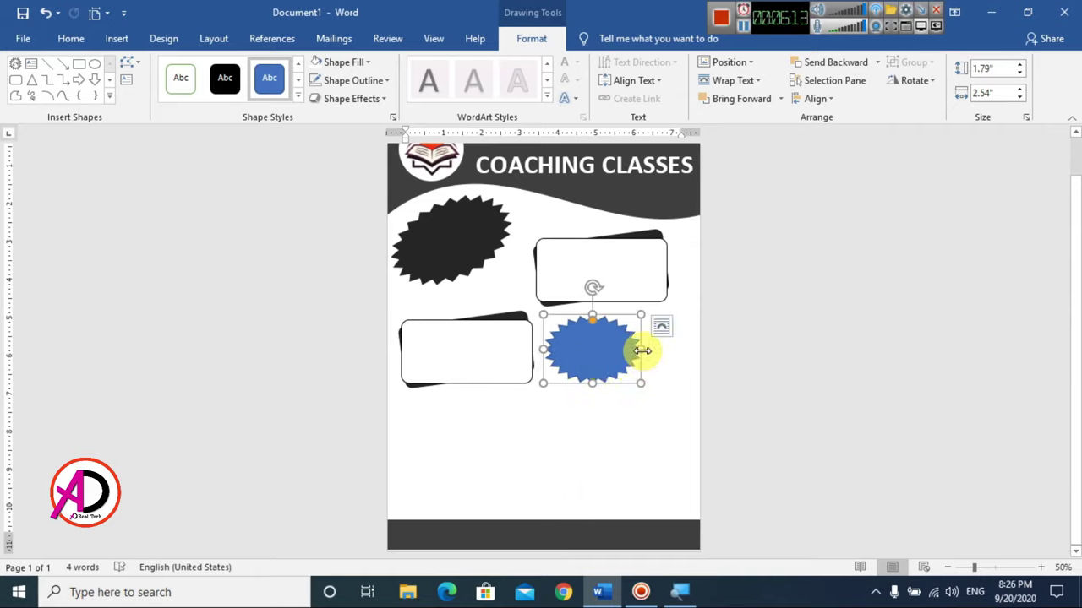
drag(642, 351, 626, 349)
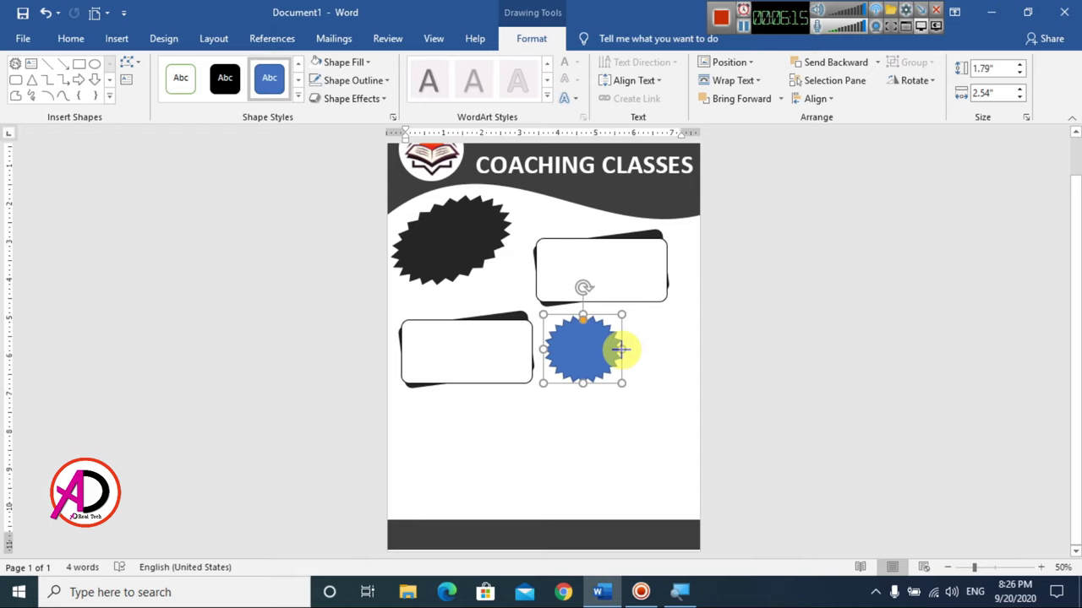
- Fill the small star dark grey and Ctrl-drag a copy down and to the right
click(336, 60)
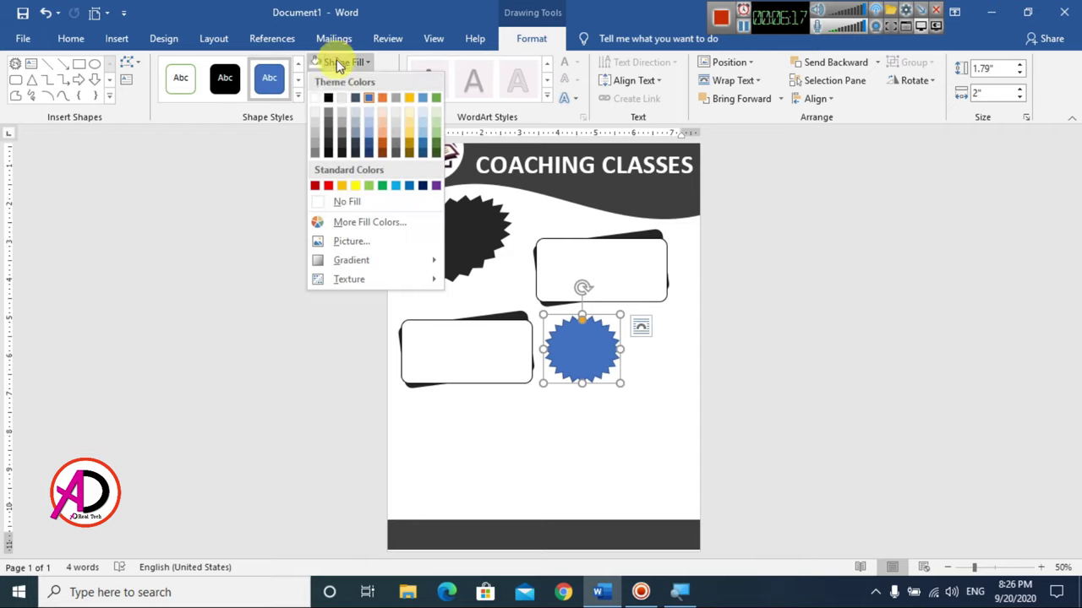
click(326, 135)
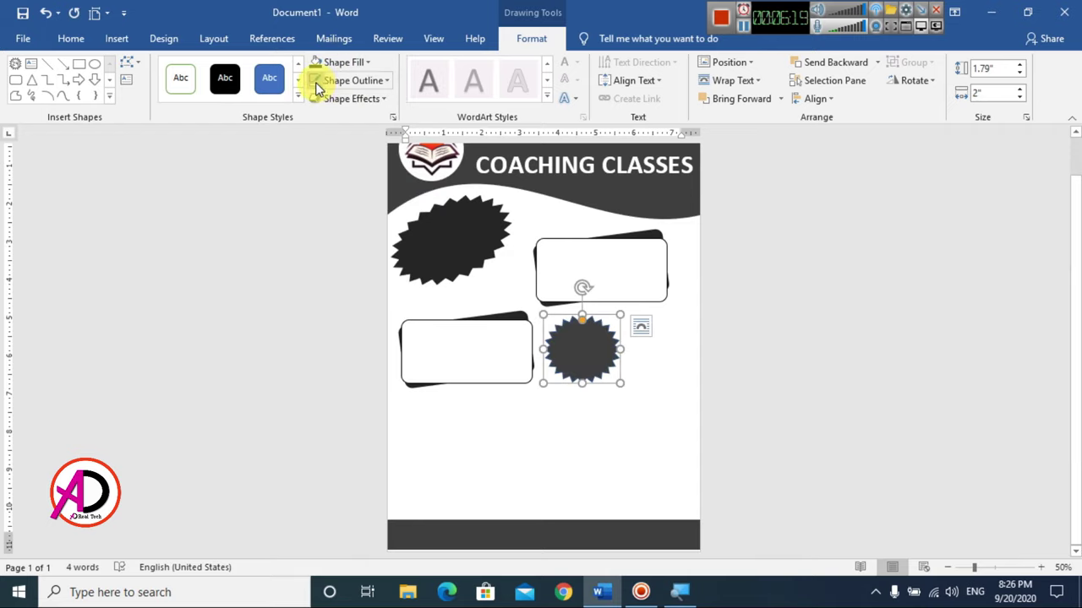
click(817, 417)
click(604, 391)
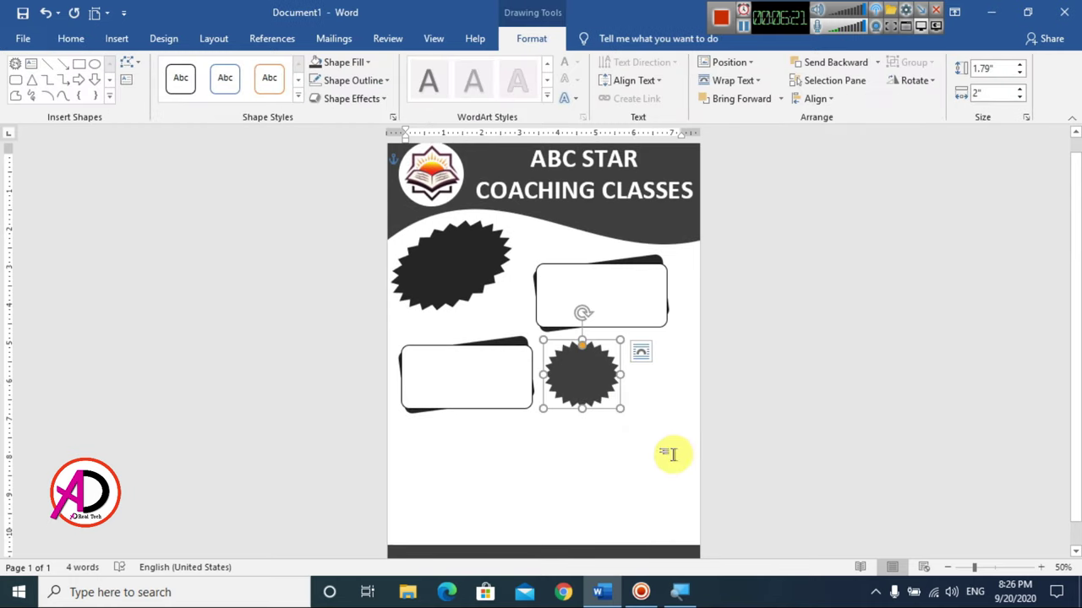
drag(585, 381, 654, 412)
- Nudge the duplicated star slightly down-left so it staggers below-right of the first
click(829, 445)
scroll(727, 446, down, 1)
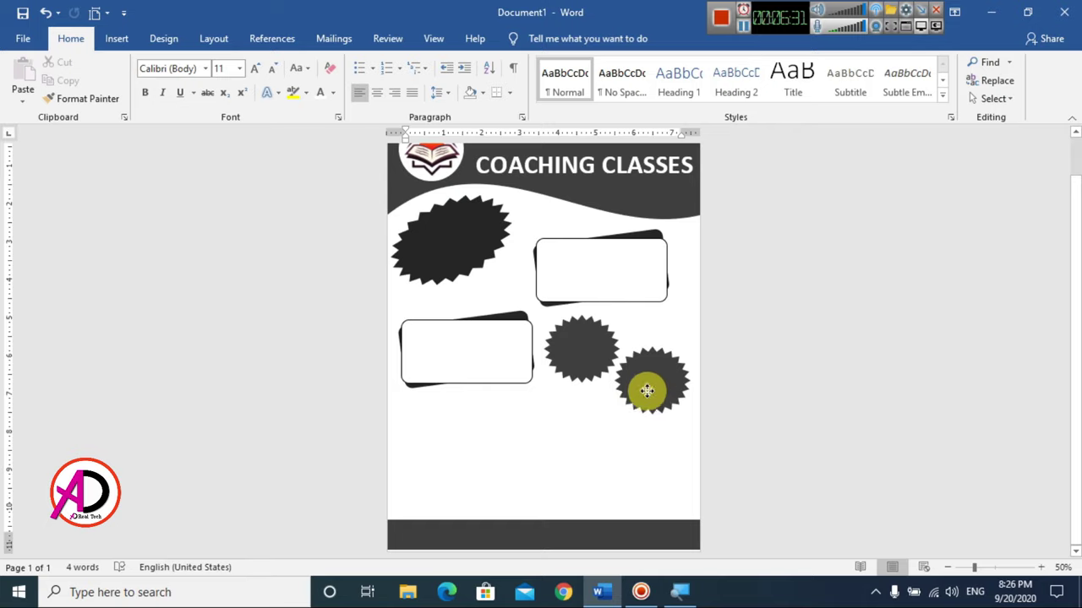
drag(646, 391, 637, 404)
click(753, 434)
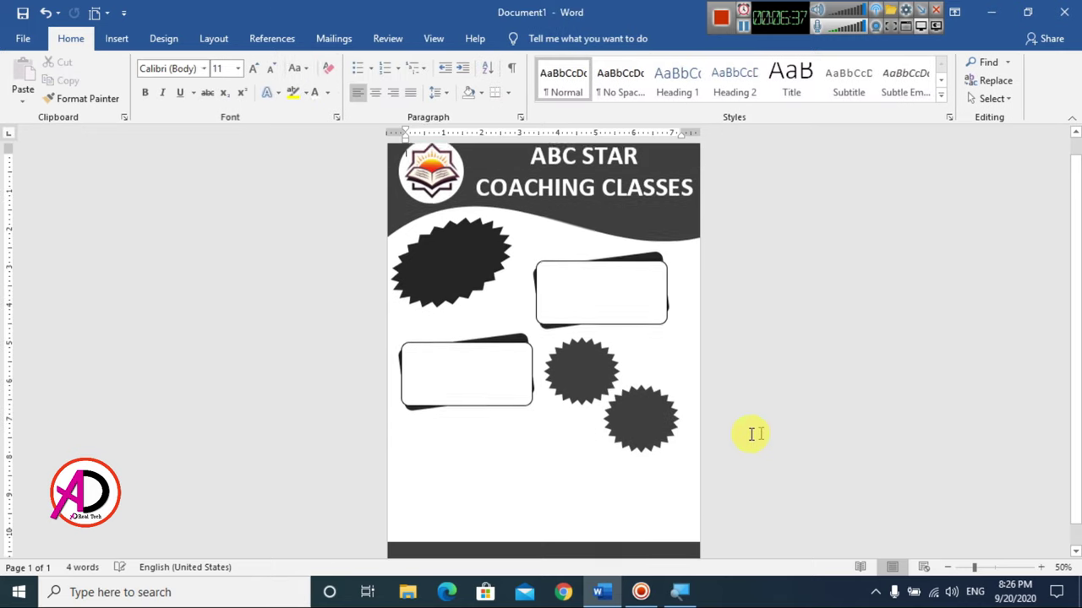
scroll(704, 449, down, 1)
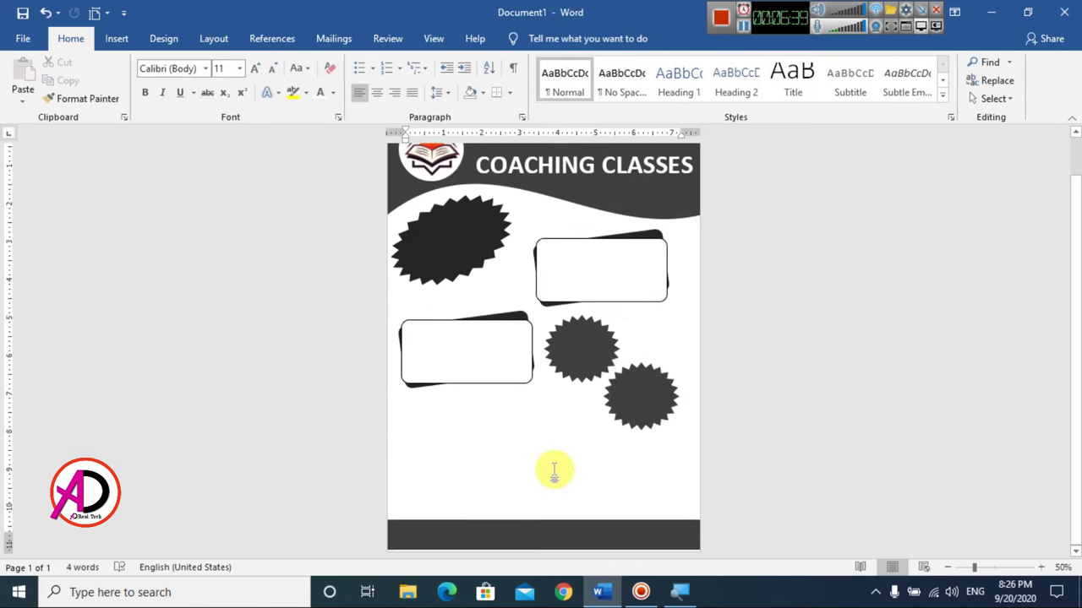
scroll(552, 471, up, 2)
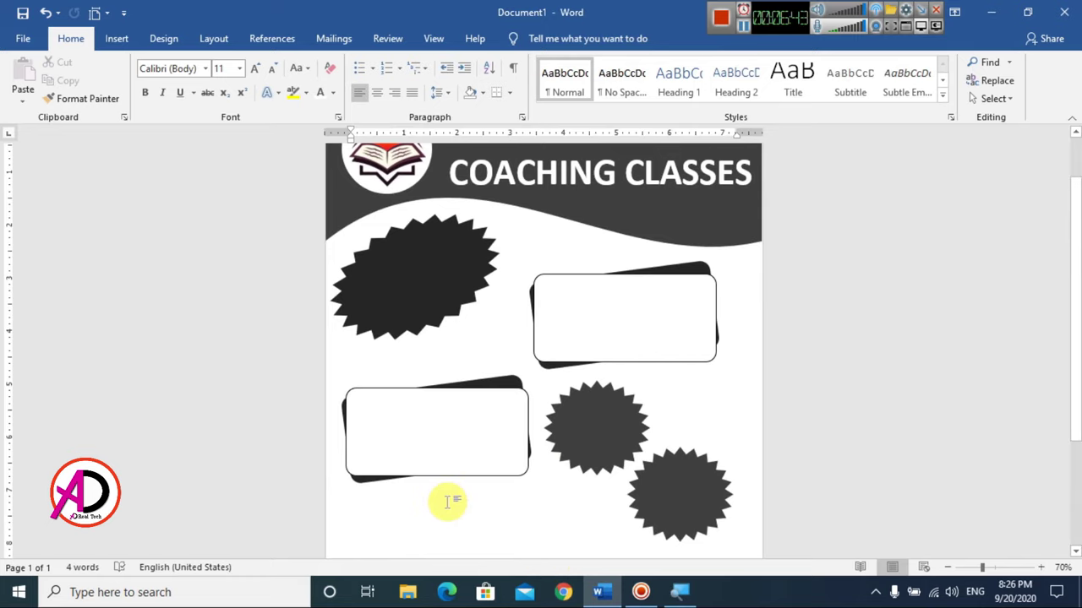
- Add a WordArt text box in the lower-left card using the No Spacing style
click(117, 39)
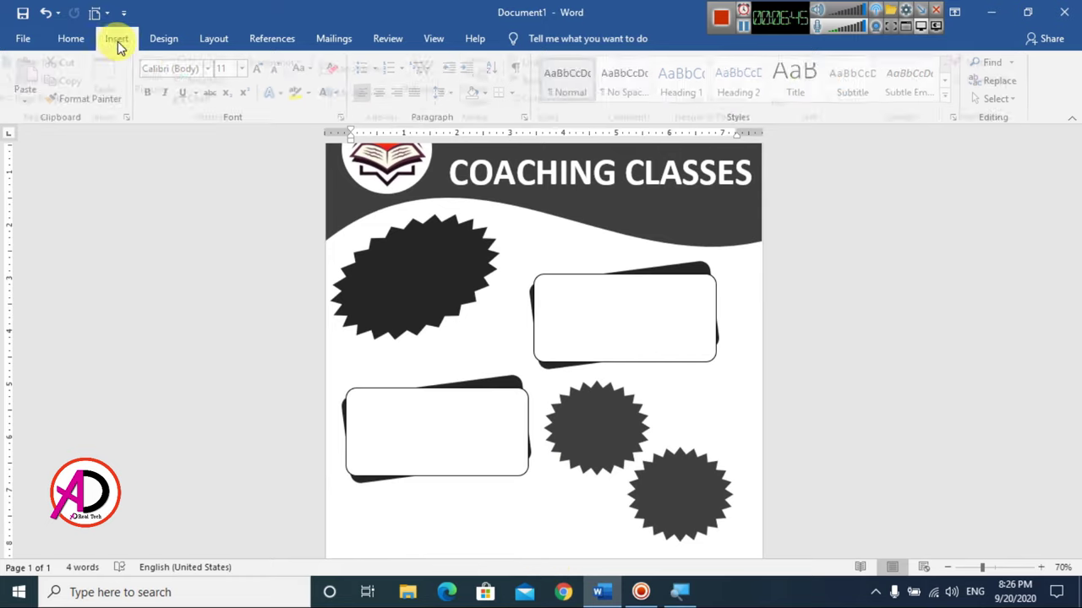
click(834, 125)
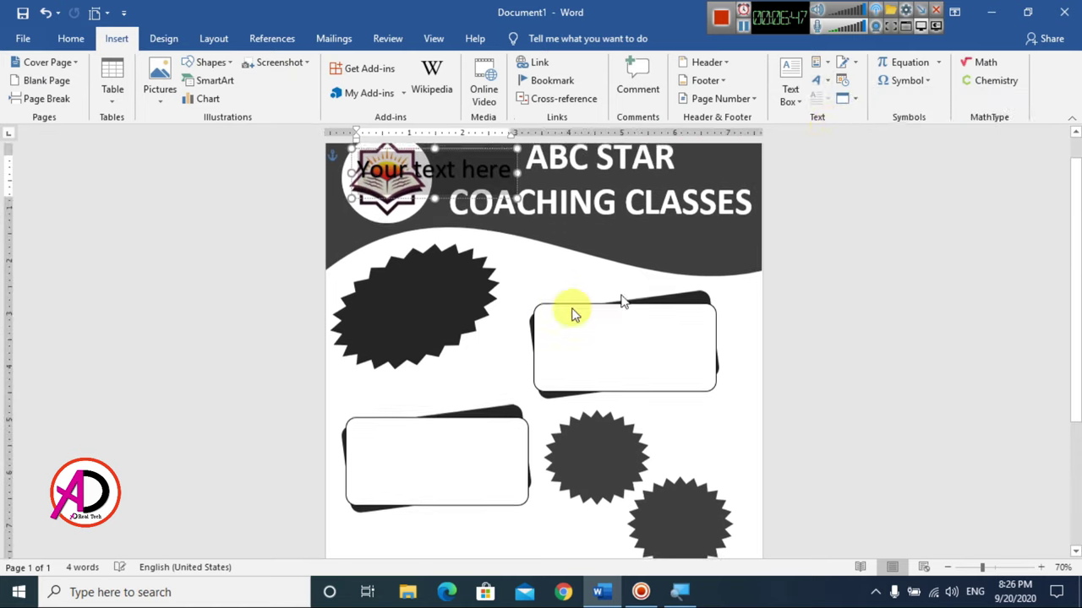
mouse_move(422, 205)
mouse_down()
mouse_move(405, 502)
mouse_move(426, 479)
mouse_up()
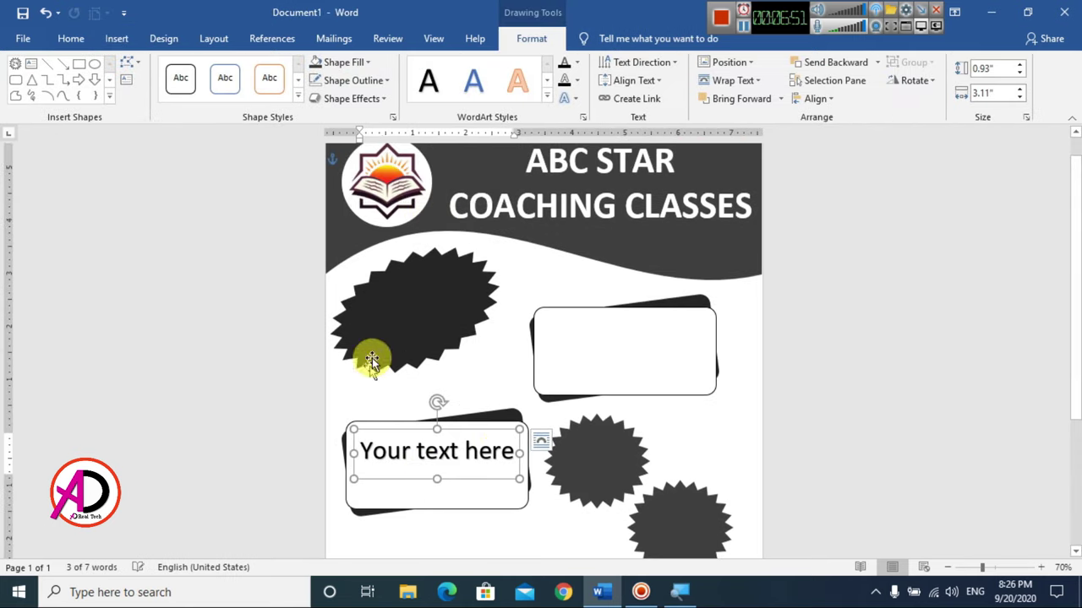
click(76, 38)
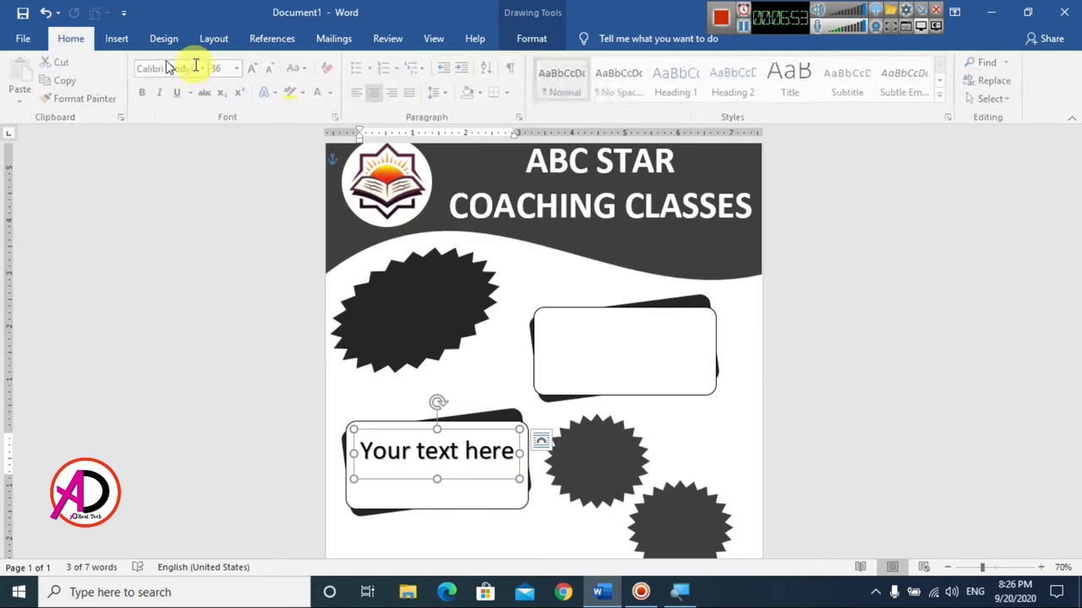
click(597, 95)
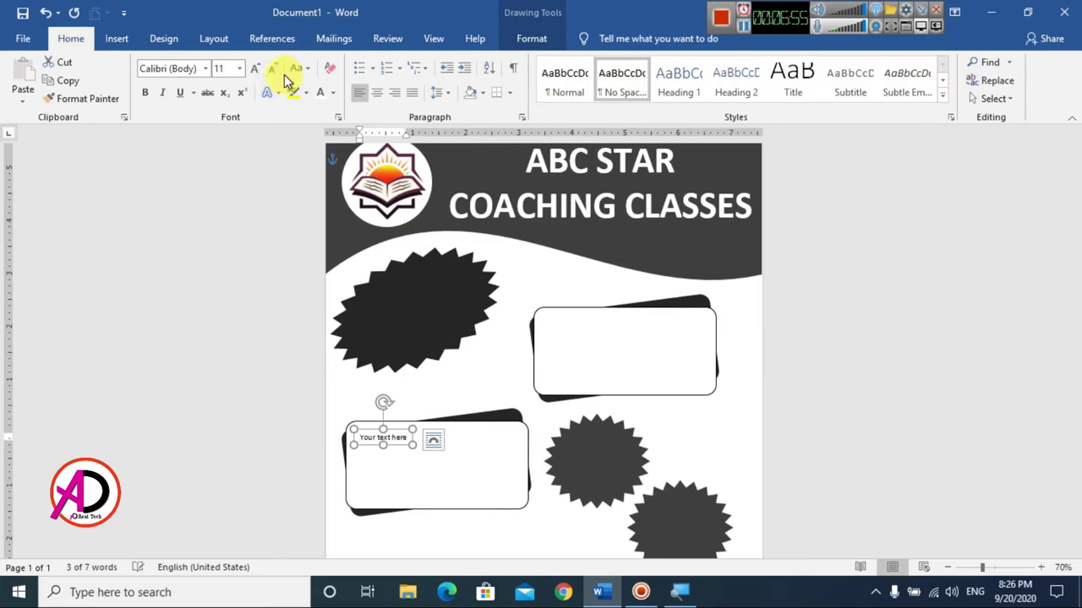
click(329, 73)
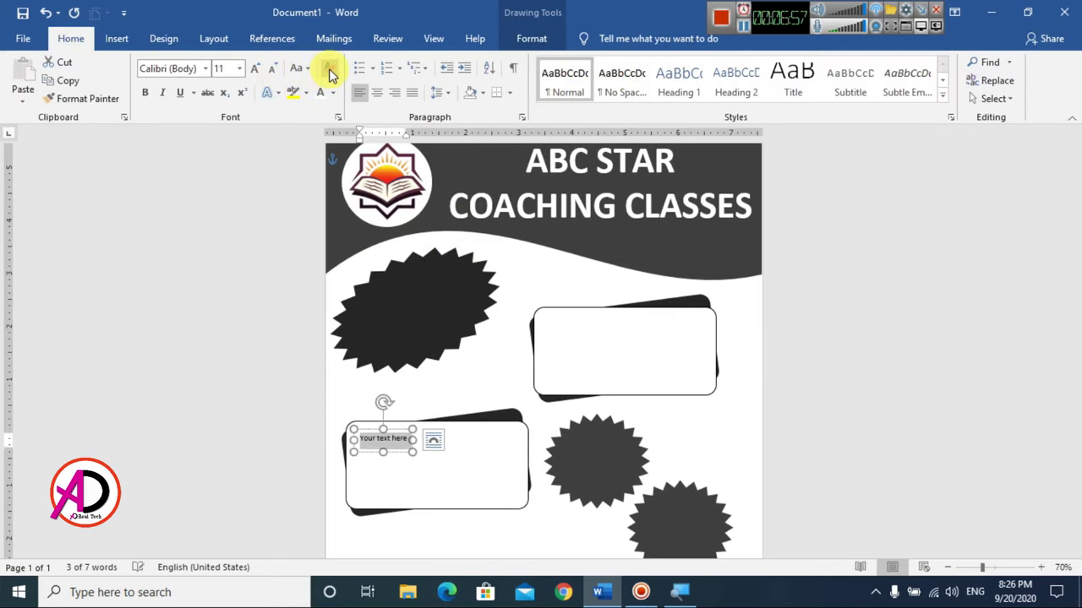
click(622, 85)
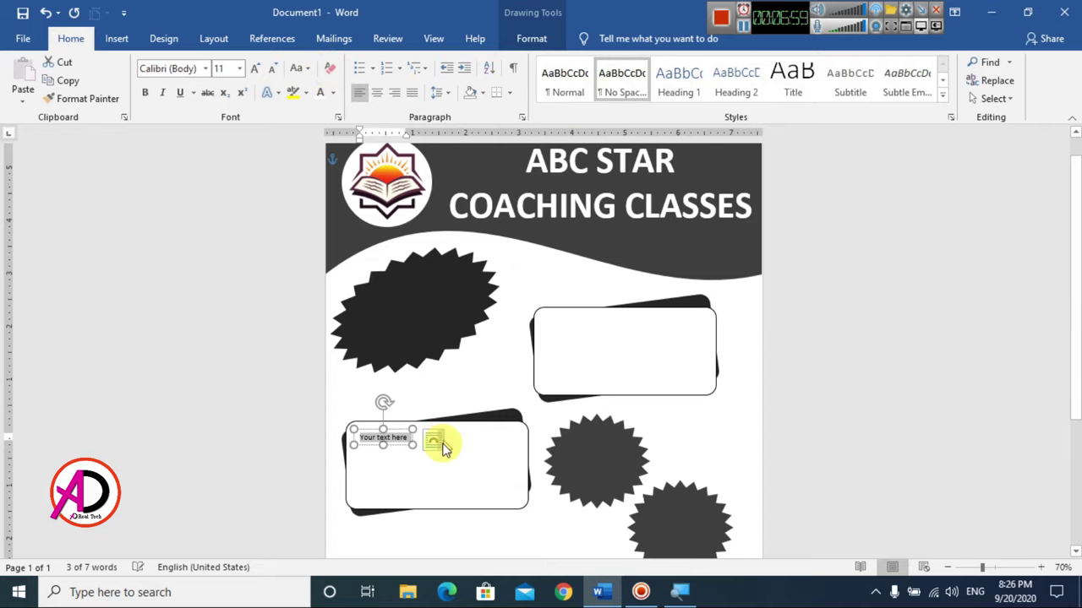
drag(397, 446, 425, 462)
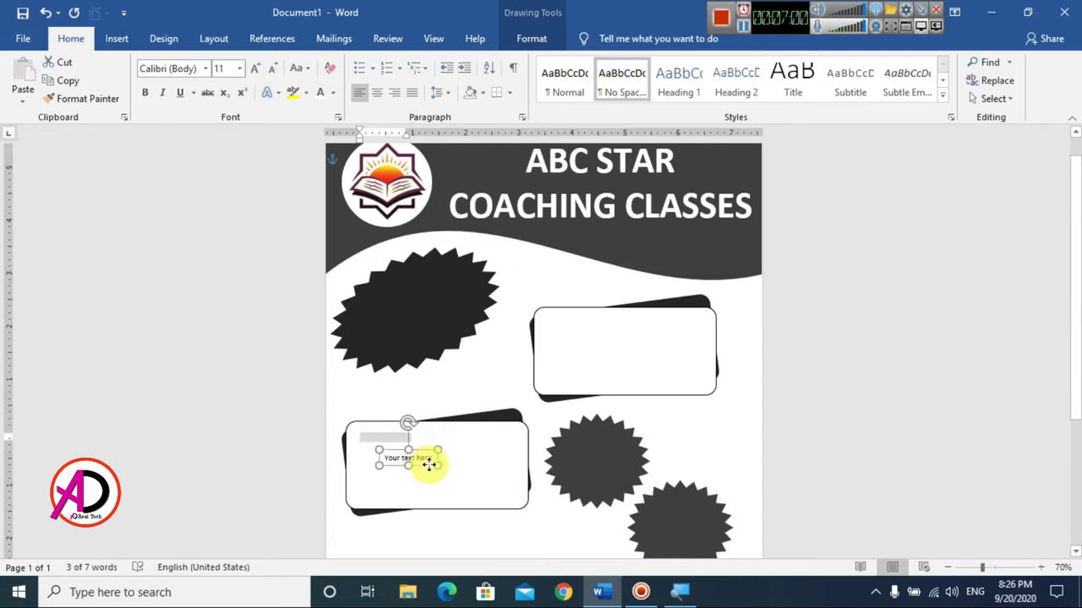
- Enlarge the WordArt text to 48 pt and move the box up-left in the card
click(255, 69)
click(255, 69)
click(255, 70)
click(255, 69)
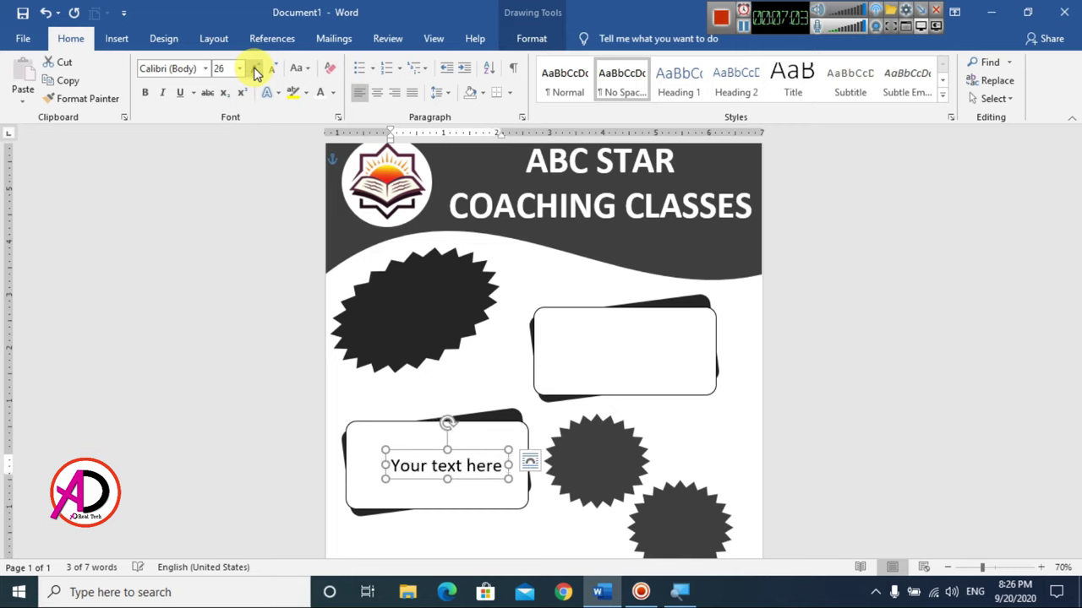
click(255, 69)
click(255, 69)
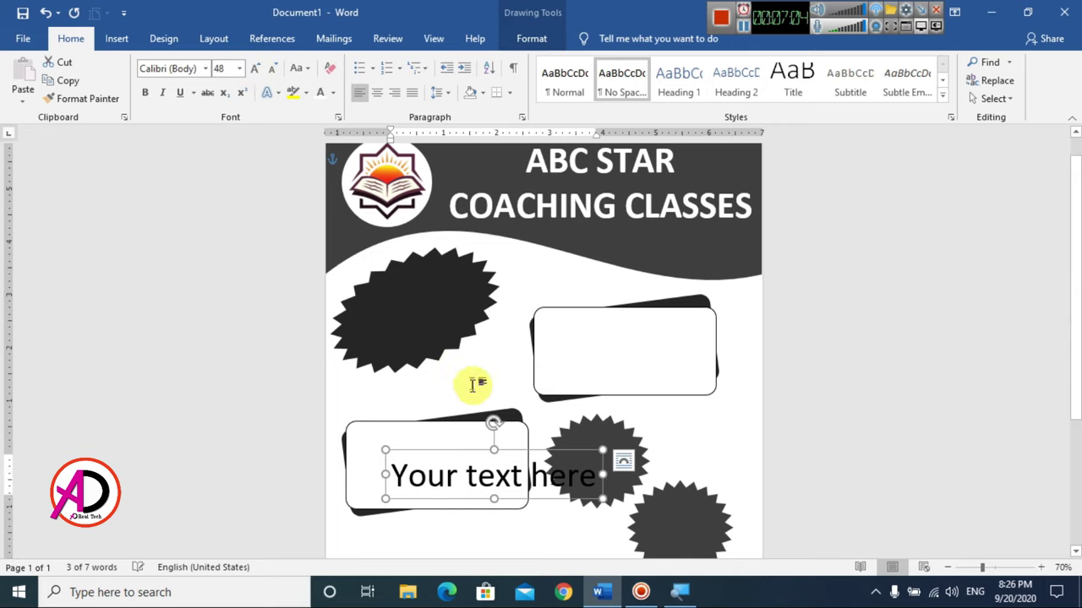
drag(439, 454, 398, 438)
- Replace the placeholder with '11th', making 'th' superscript
click(434, 469)
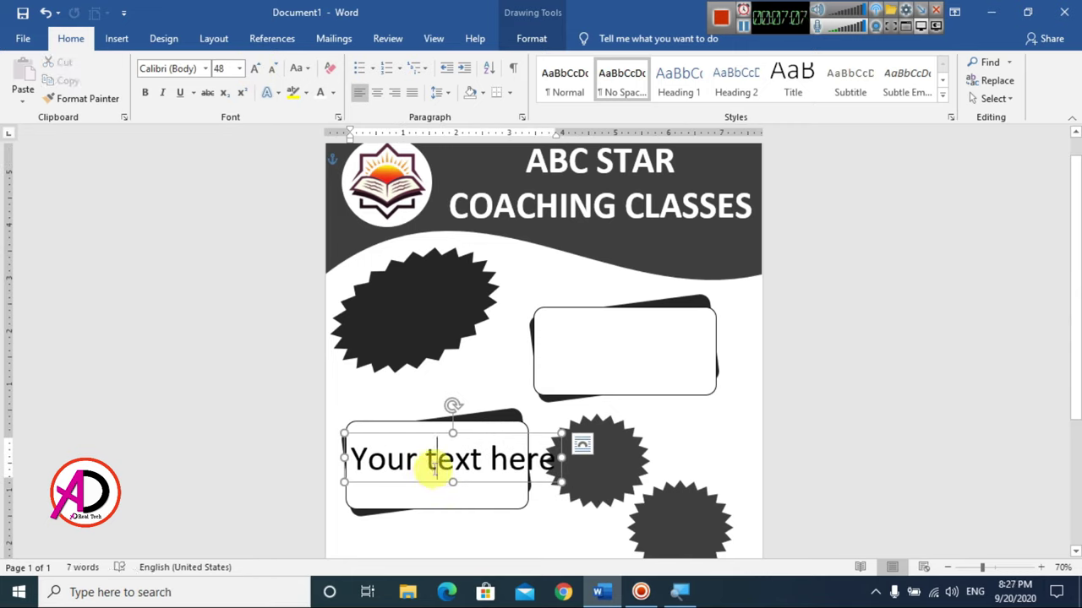
triple_click(434, 469)
text(1)
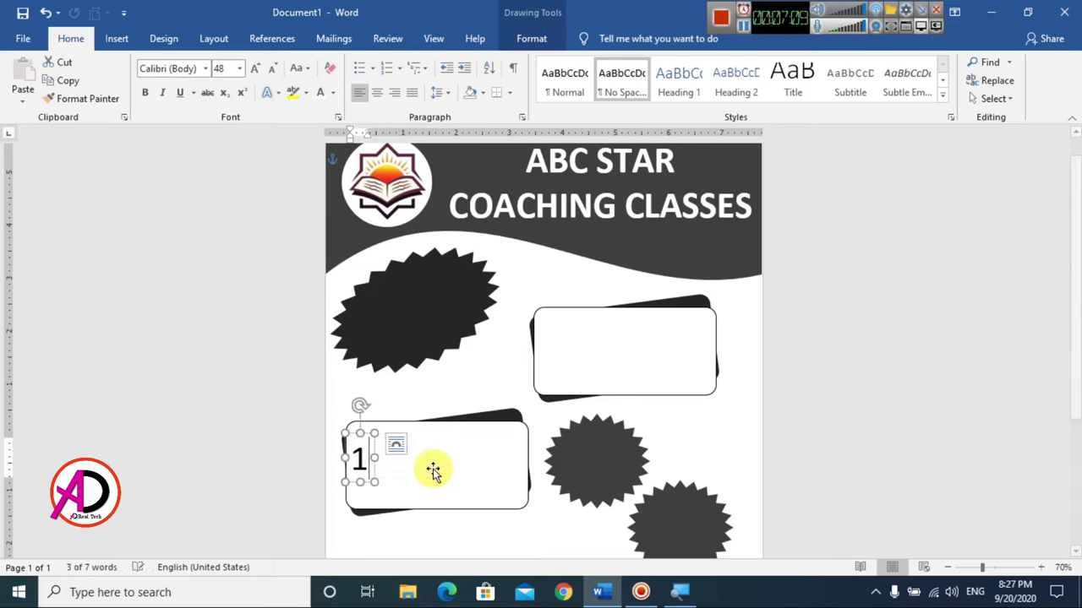
text(1)
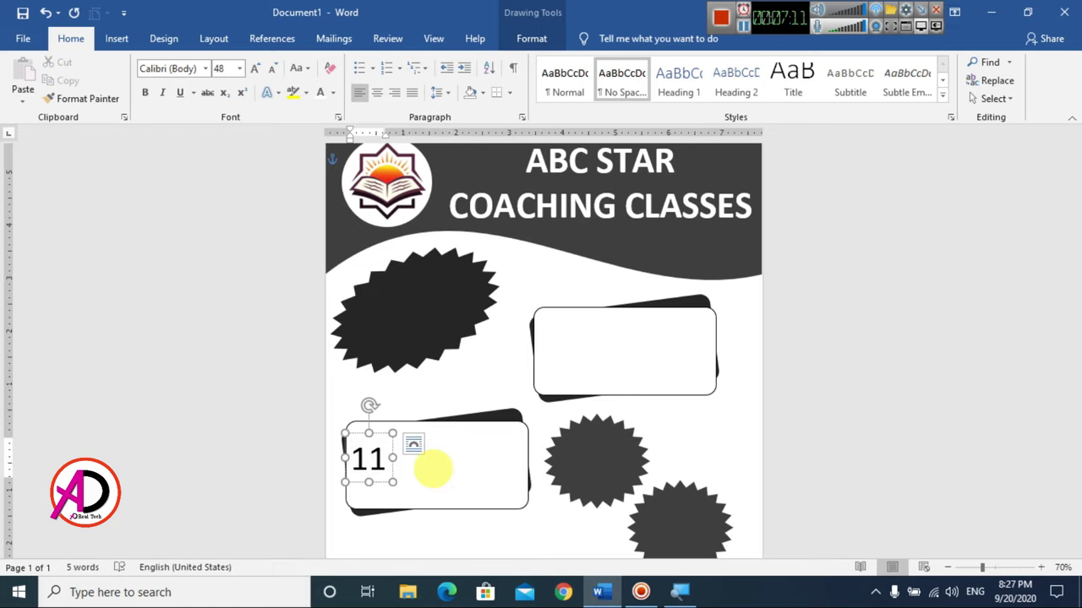
text(TH)
key(BackSpace)
key(BackSpace)
text(th)
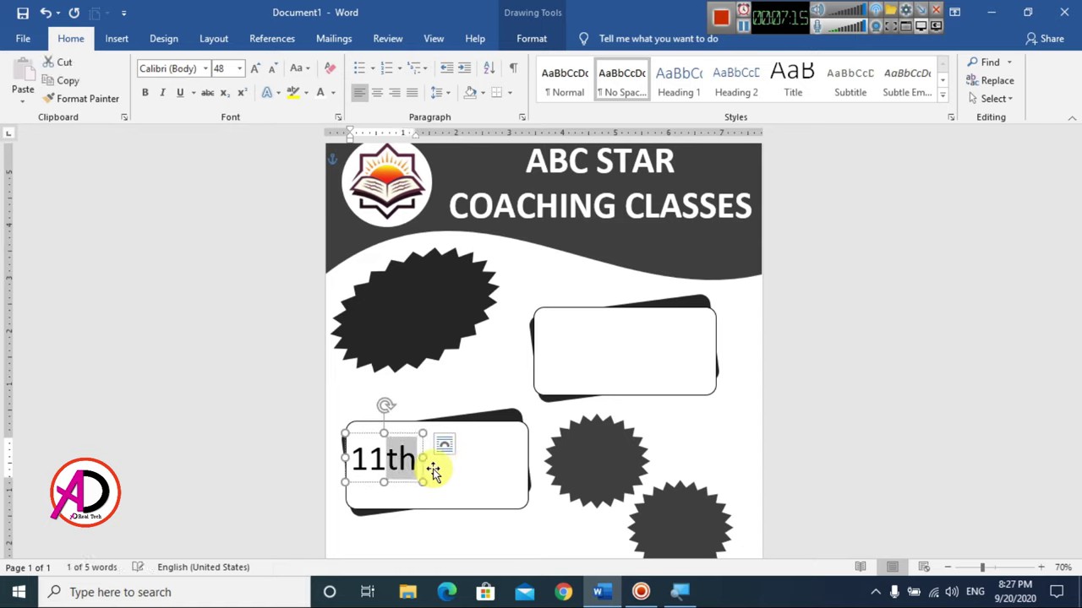
drag(427, 466, 391, 463)
click(242, 92)
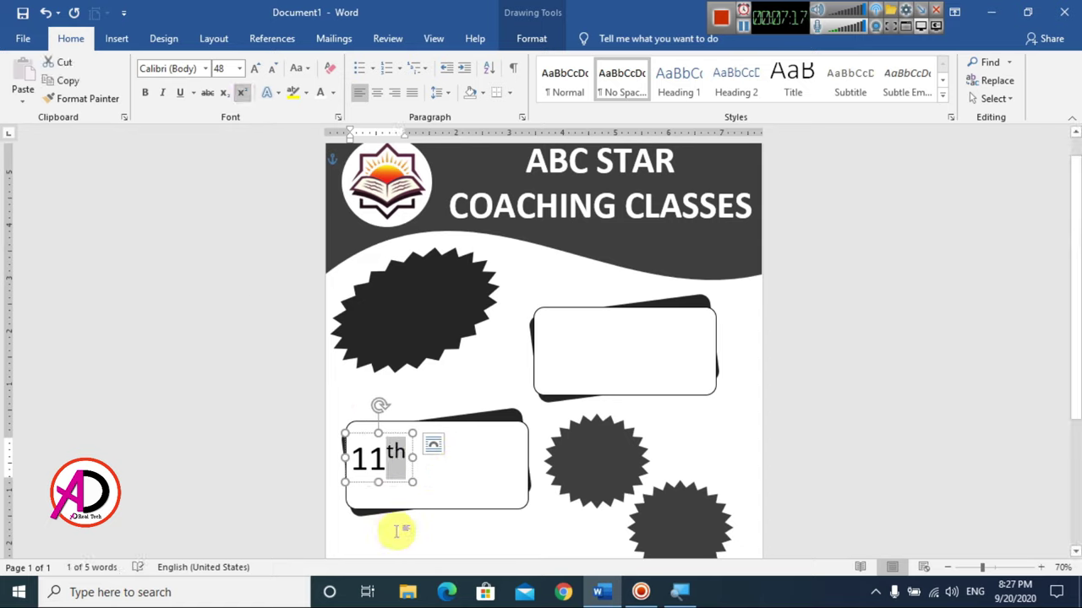
- Add 'To 12th' with a superscript 'th'
click(408, 474)
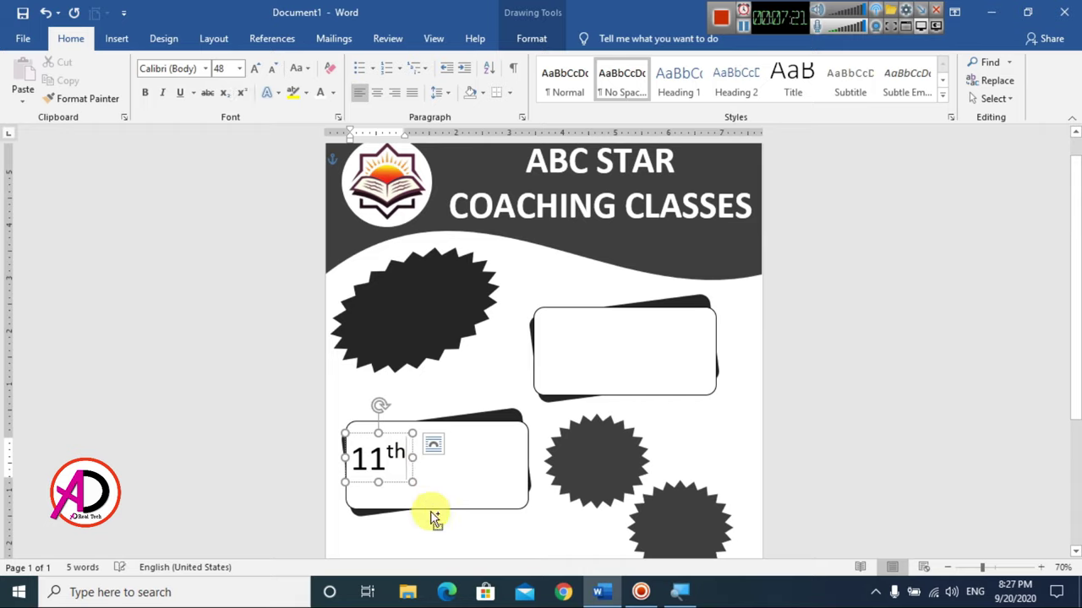
text( T)
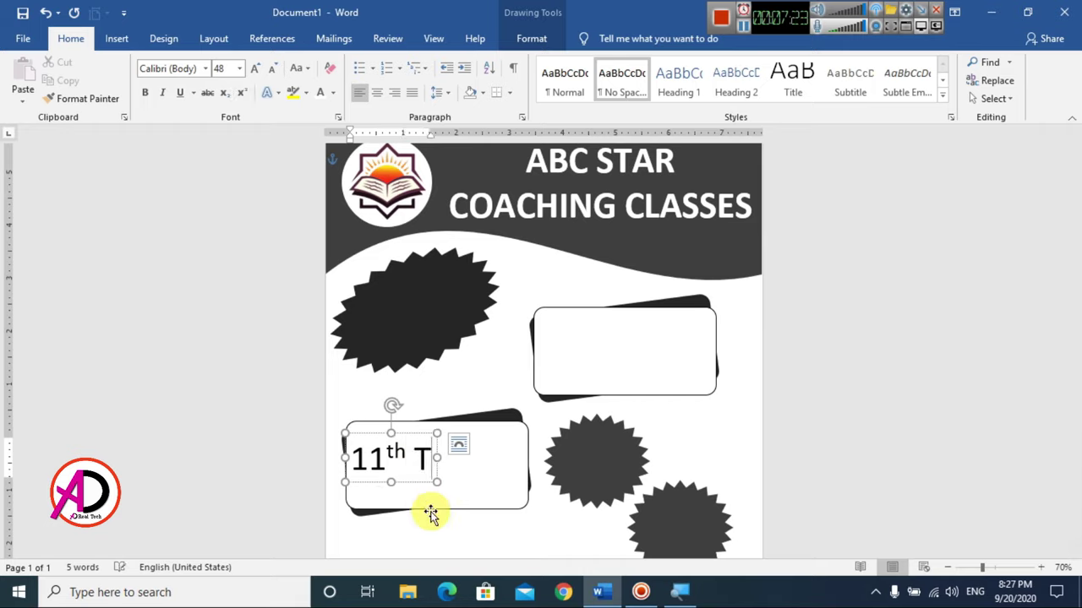
text(o)
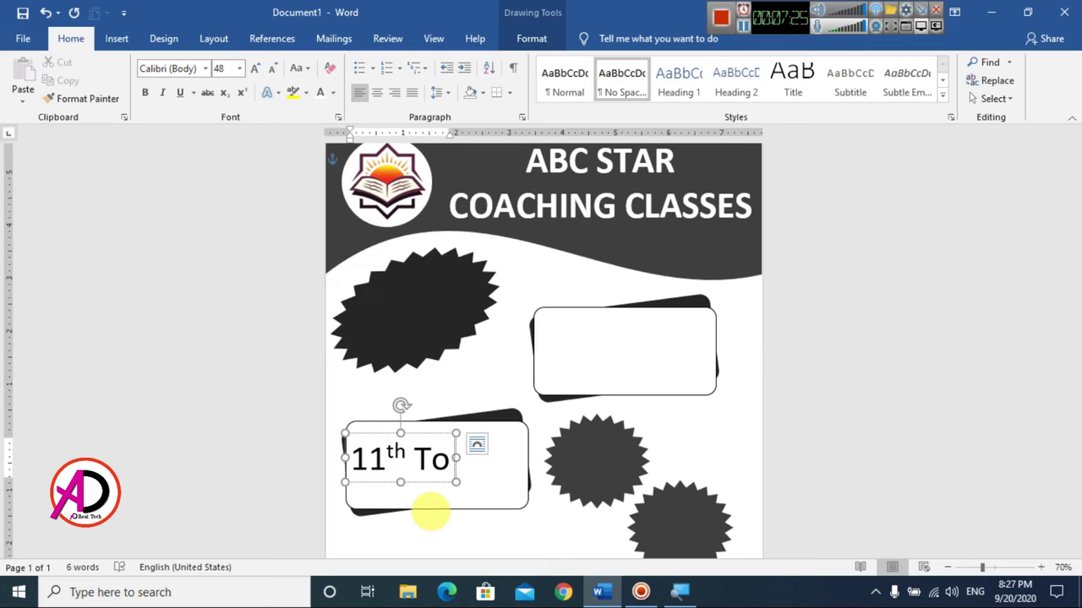
text( 12)
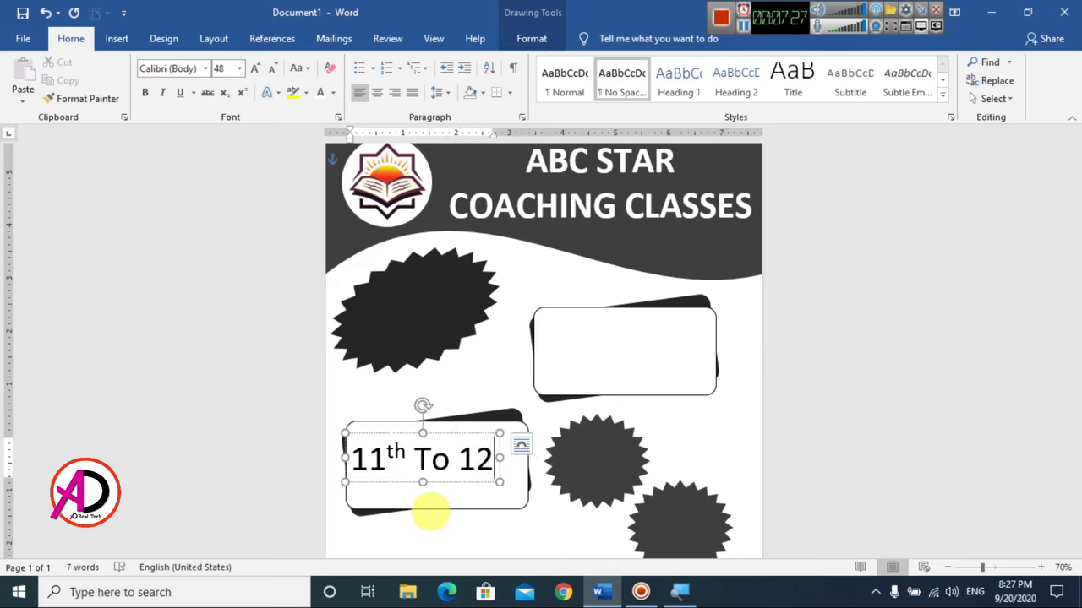
text(th)
key(shift+Left)
key(shift+Left)
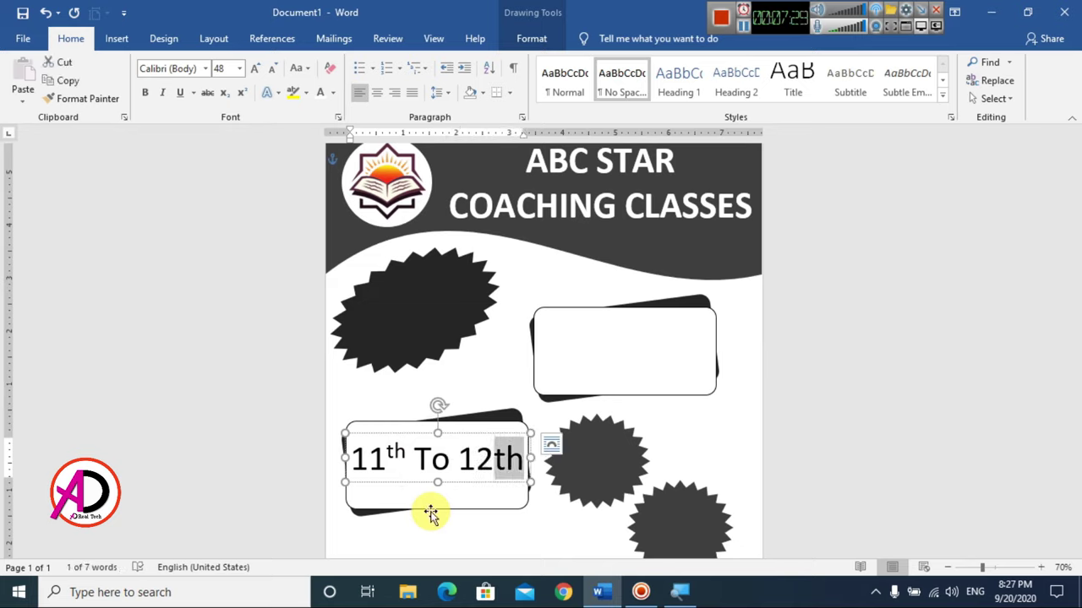
key(ctrl+shift+equal)
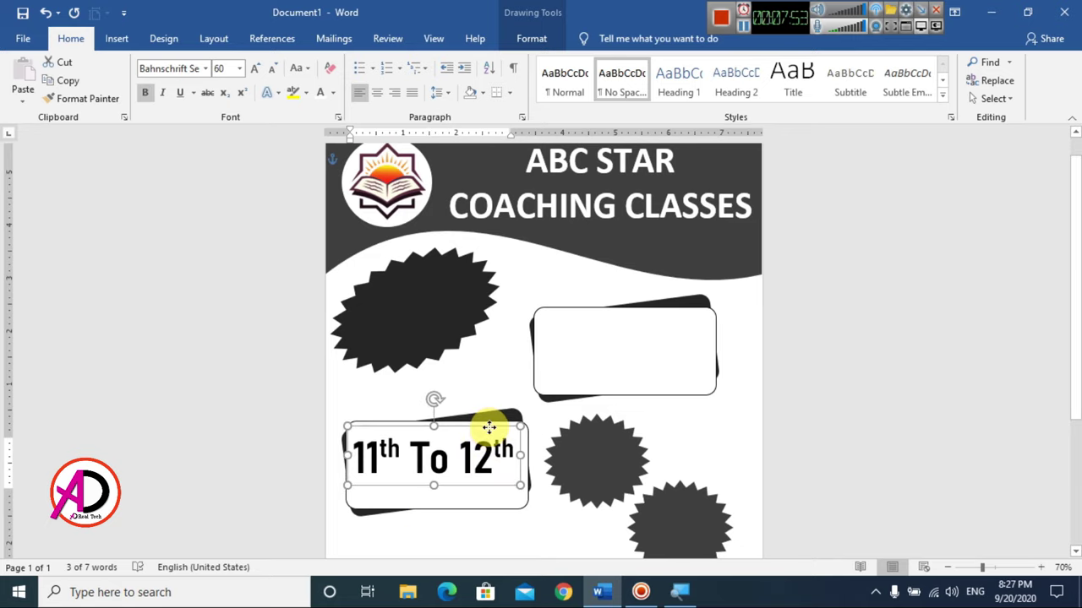
- Set all the heading text to Impact without bold, shifting the box slightly right
drag(489, 428, 493, 429)
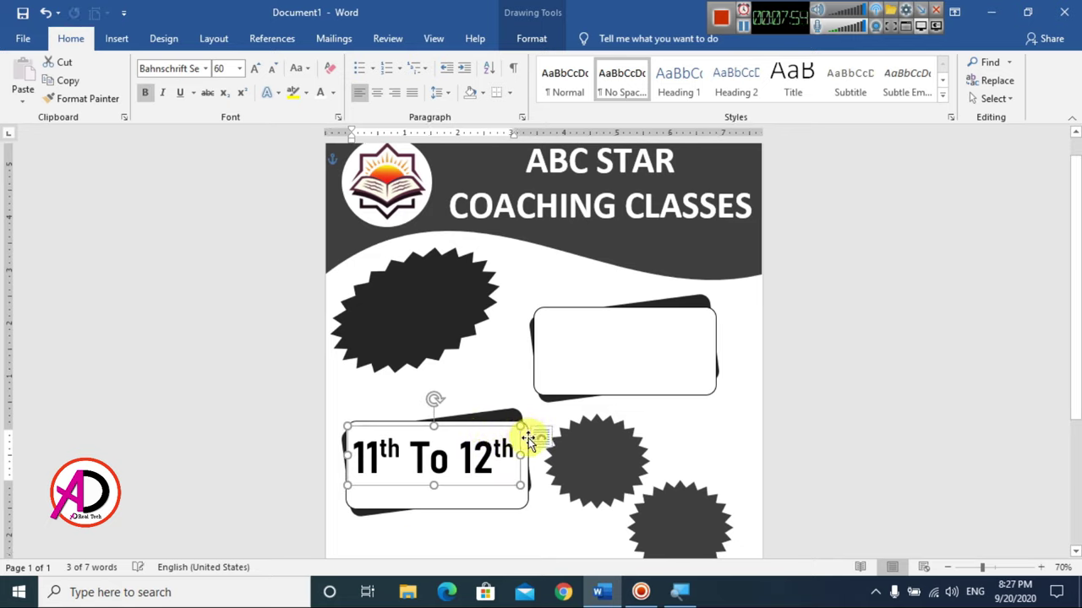
click(699, 440)
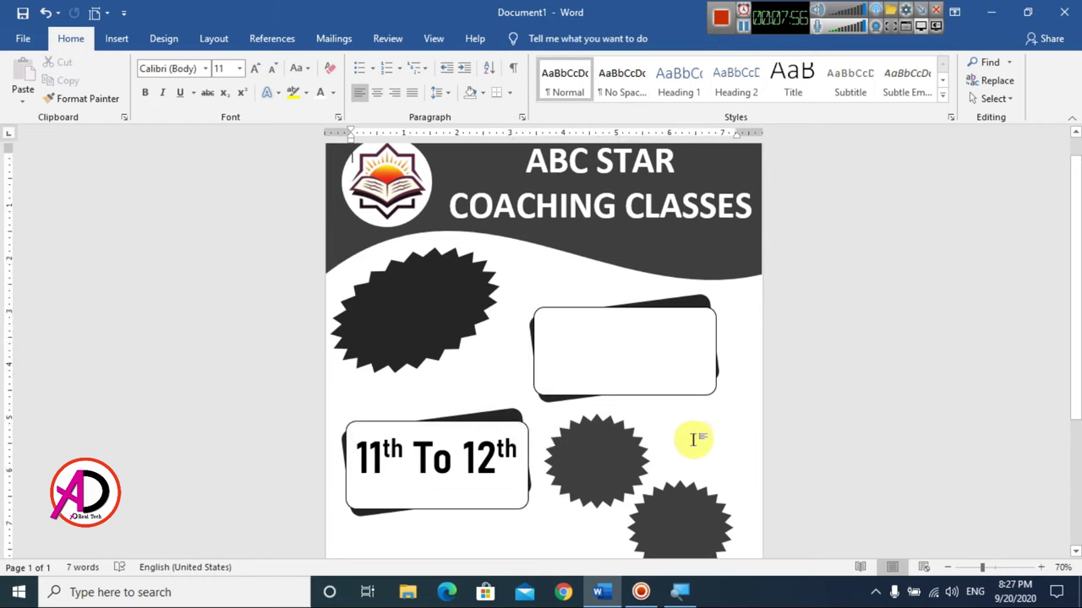
scroll(591, 423, down, 2)
click(459, 404)
key(ctrl+a)
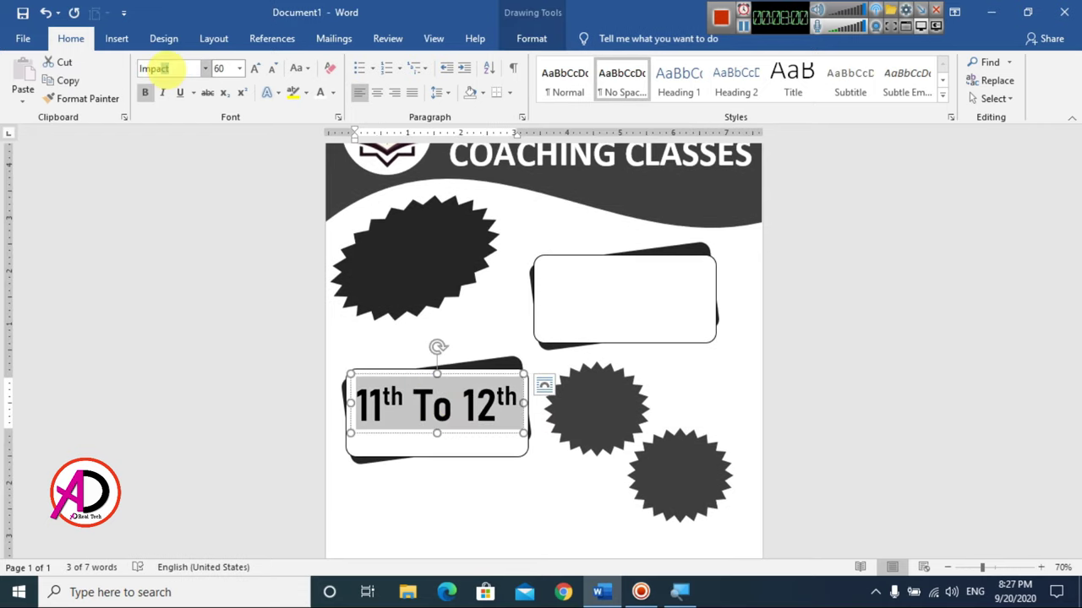
key(Return)
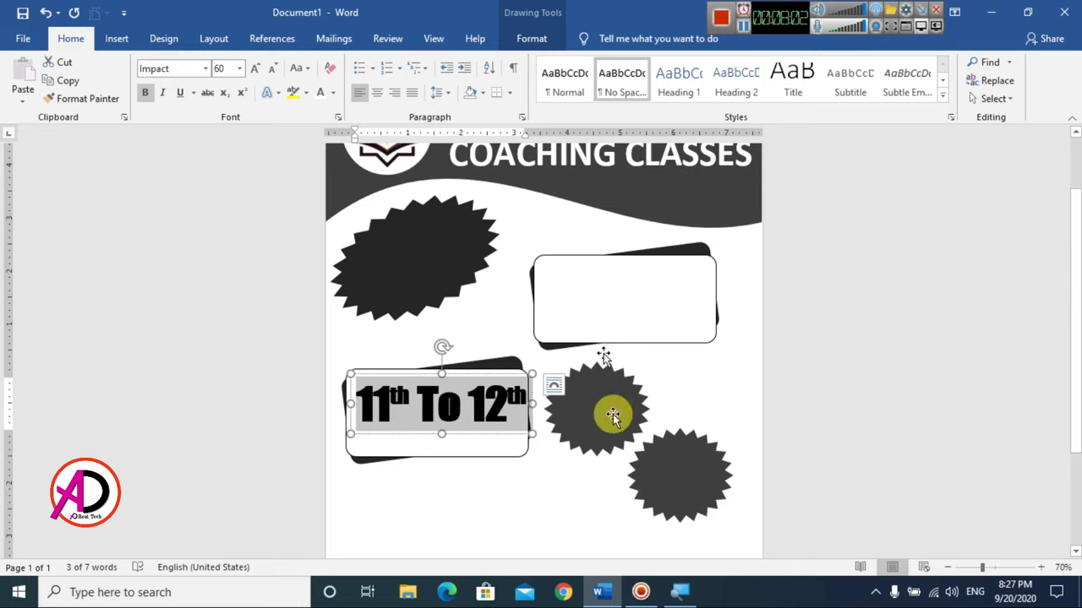
click(145, 92)
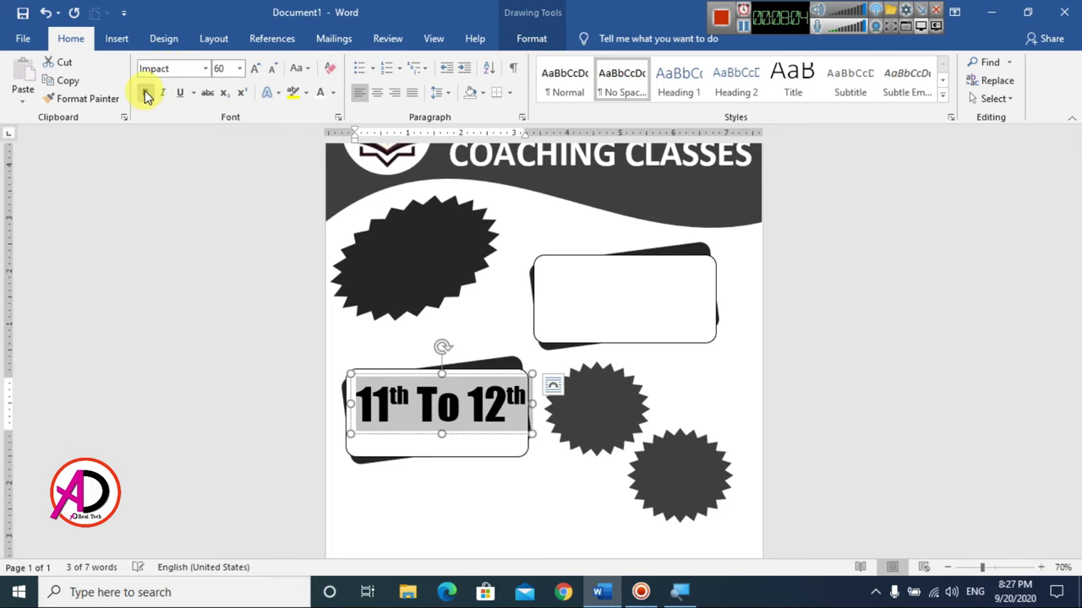
click(448, 406)
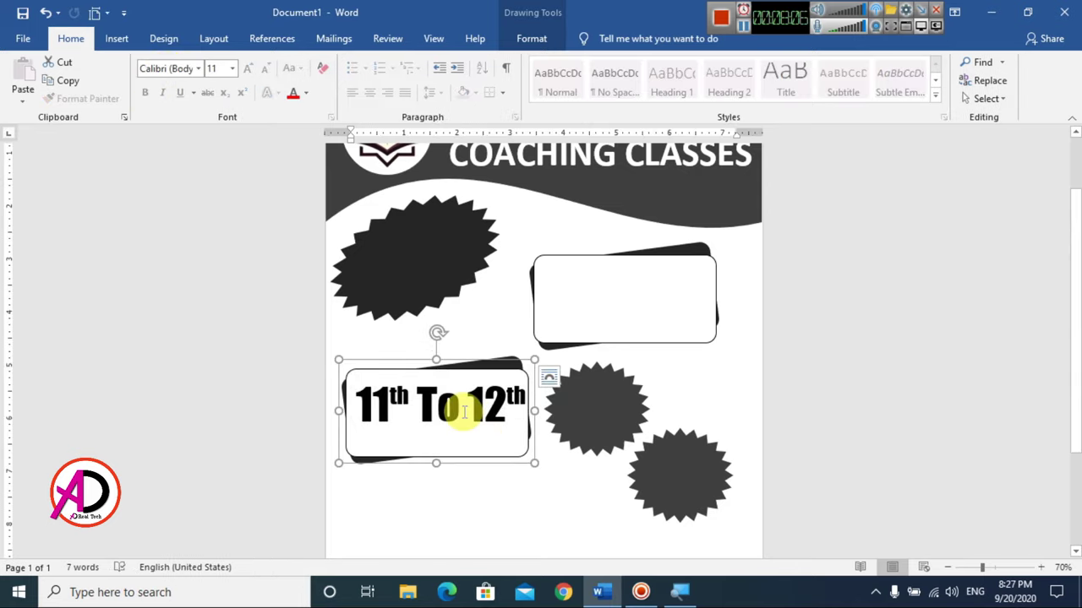
click(473, 435)
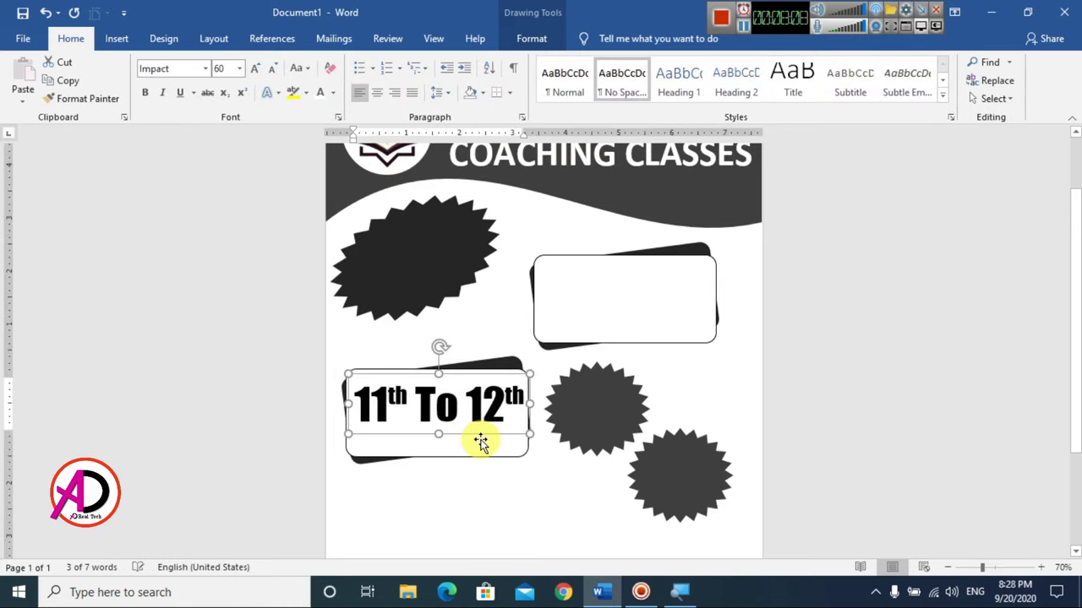
- Add a 'Commerce' line in Calibri 28 under the '11th To 12th' heading
mouse_move(480, 443)
mouse_down()
mouse_move(472, 435)
mouse_move(480, 496)
mouse_move(445, 500)
mouse_up()
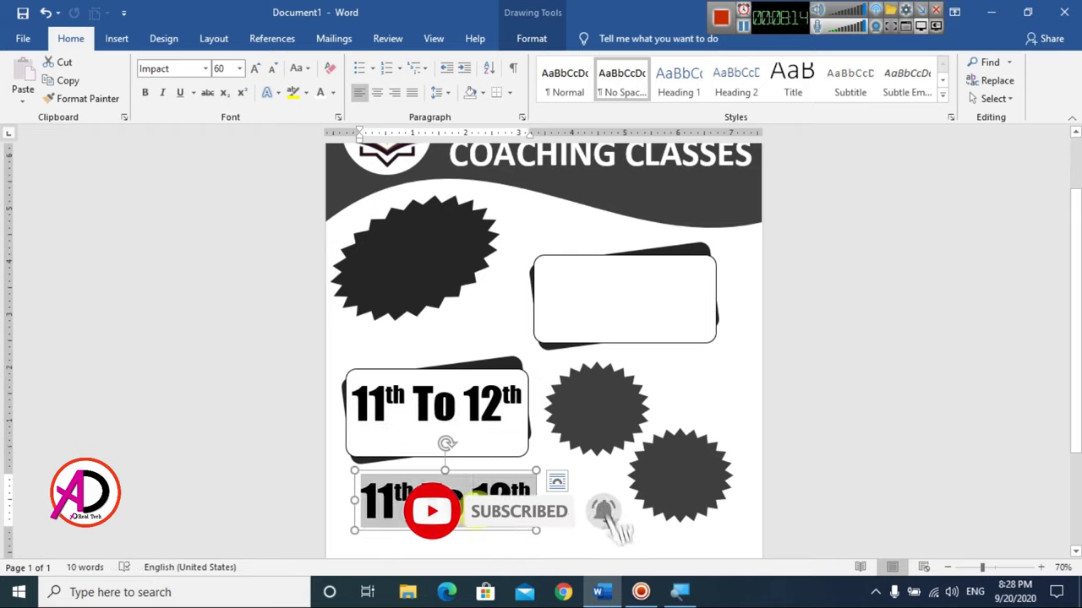
text(C)
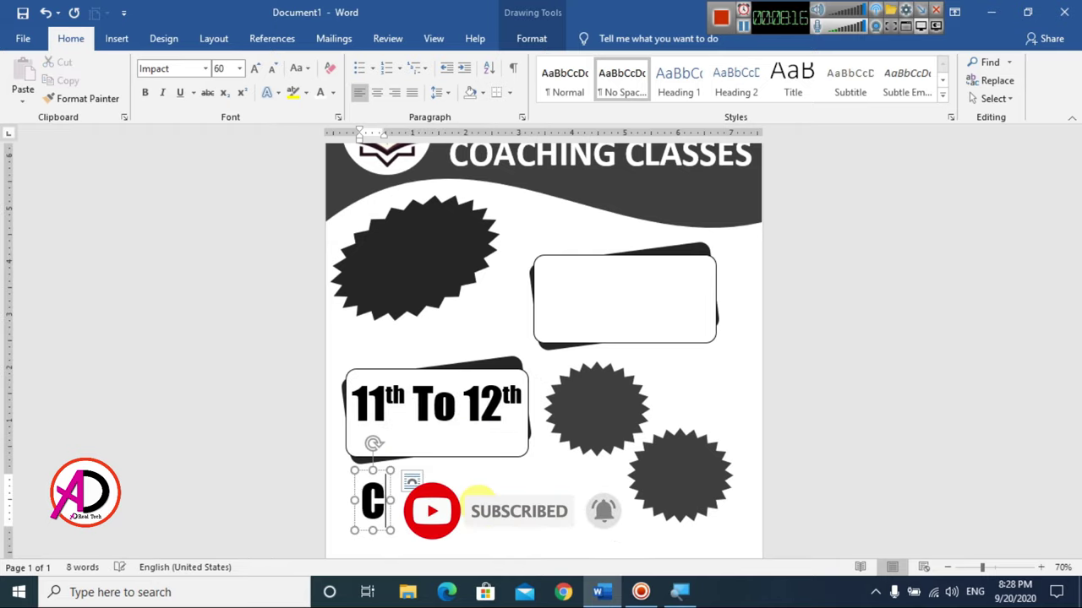
text(ommer)
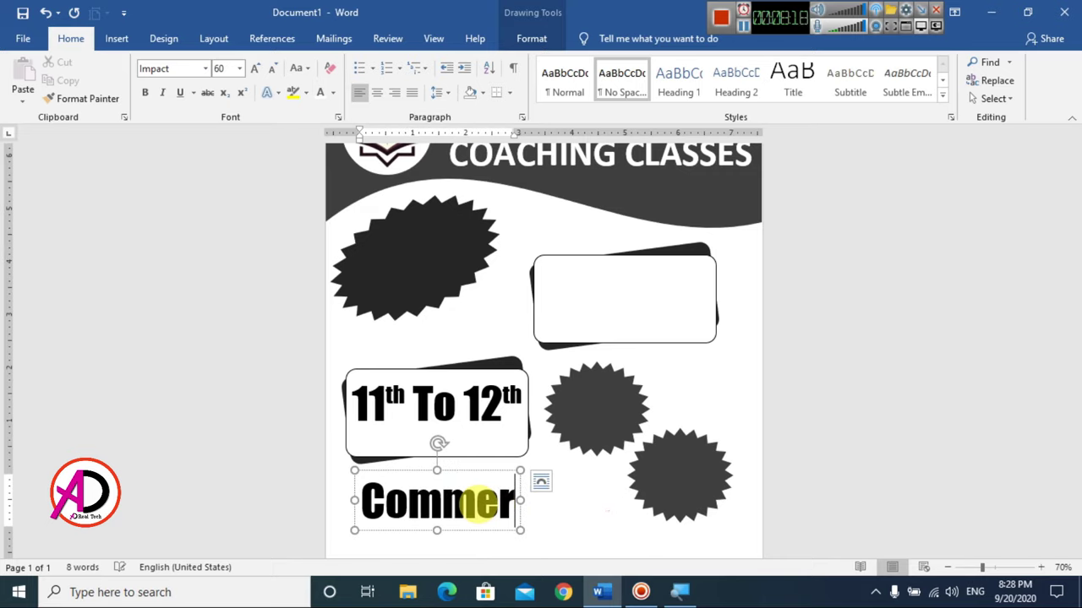
text(ce)
double_click(479, 506)
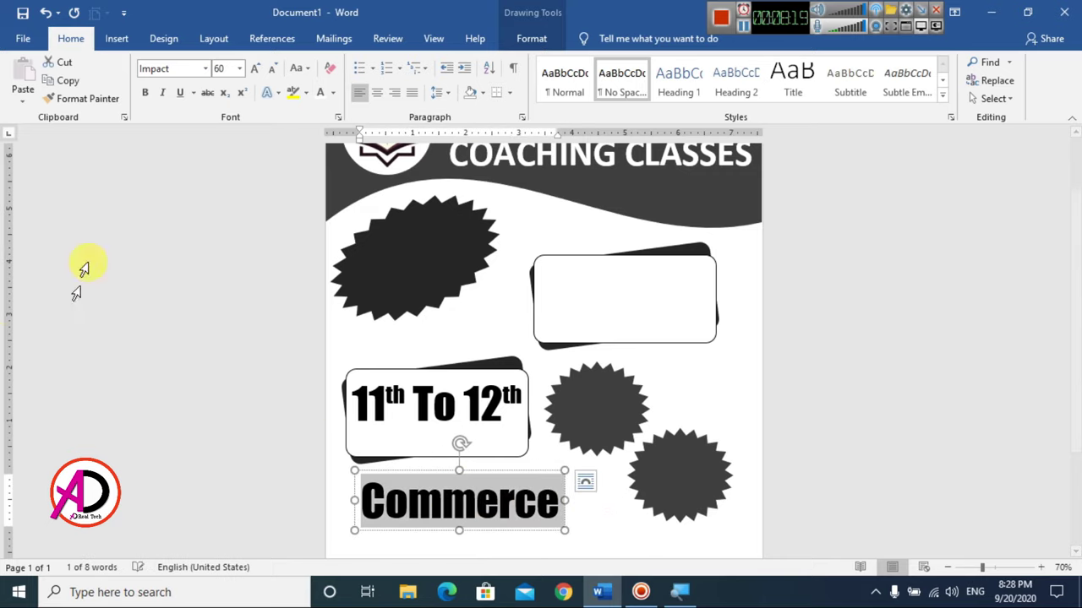
click(209, 74)
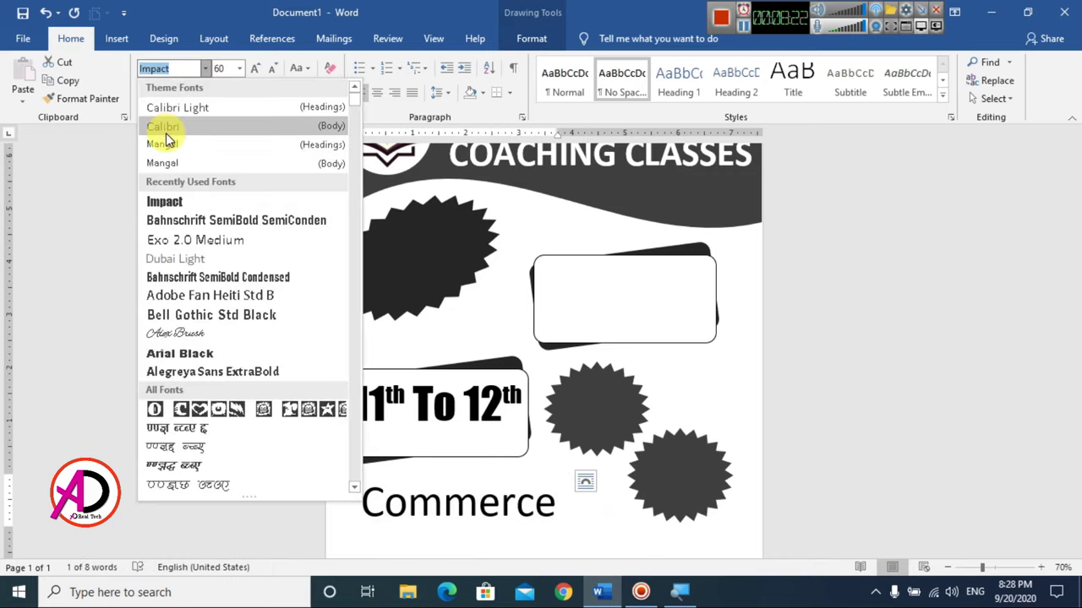
click(160, 131)
click(272, 67)
click(272, 68)
click(272, 68)
click(272, 67)
click(272, 68)
click(272, 67)
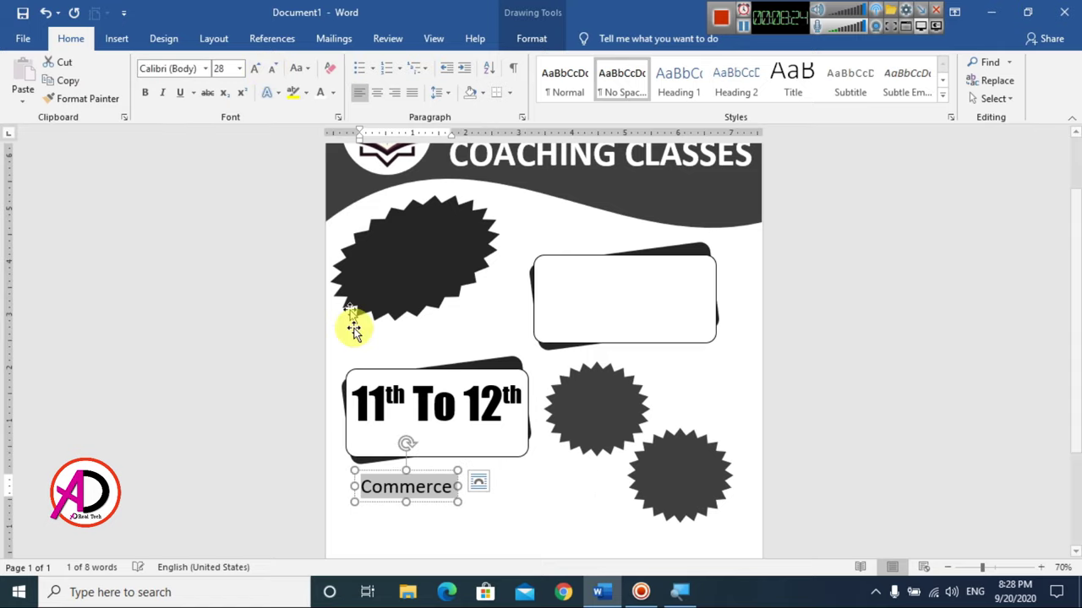
drag(418, 476, 442, 420)
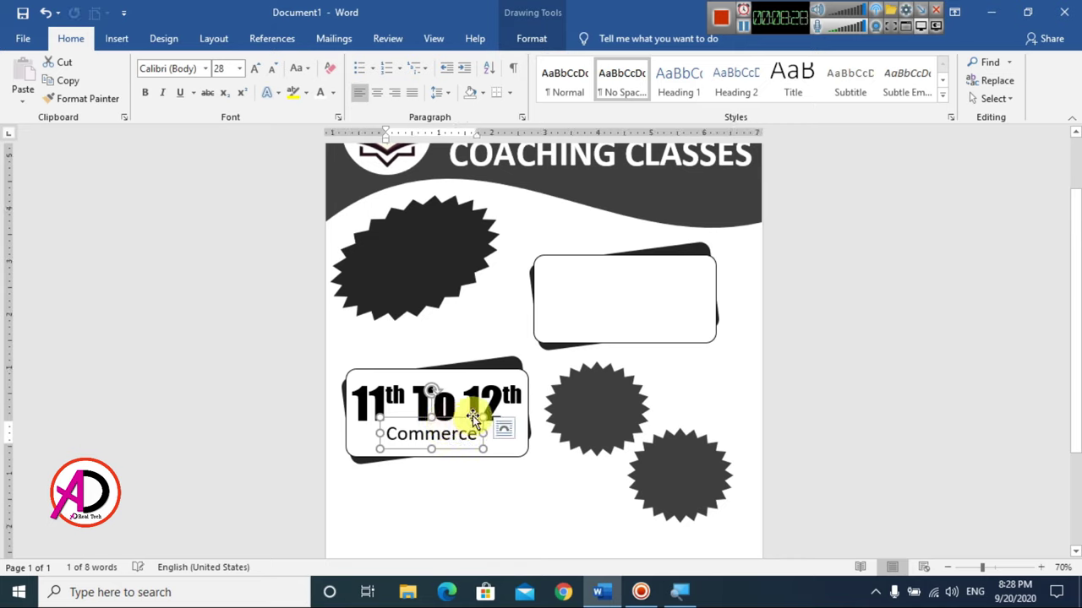
- Copy and paste the '11th To 12th' heading box
click(464, 394)
click(443, 372)
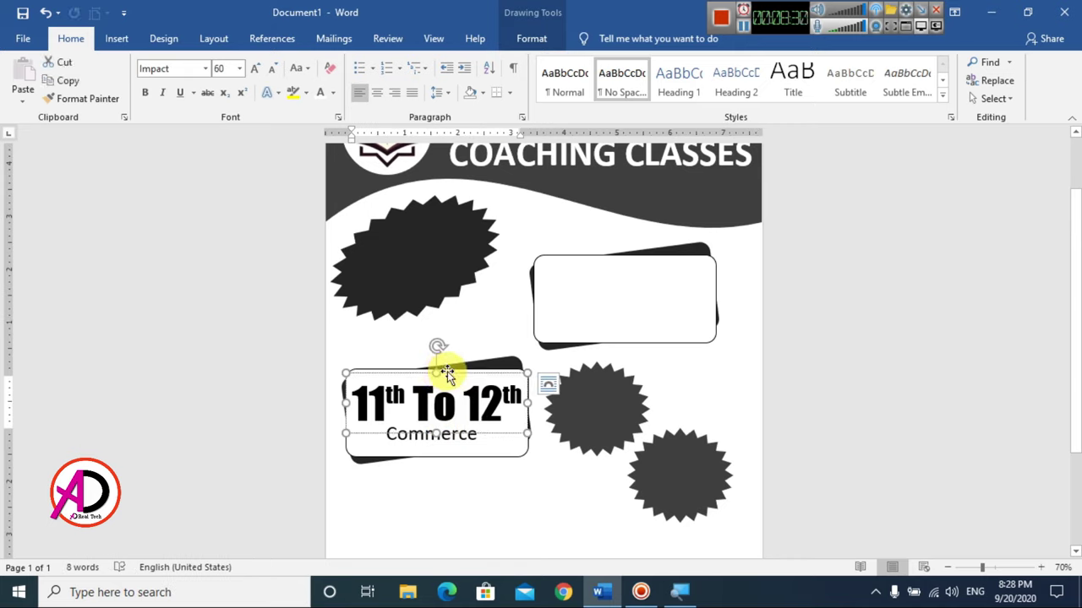
key(ctrl+c)
key(ctrl+v)
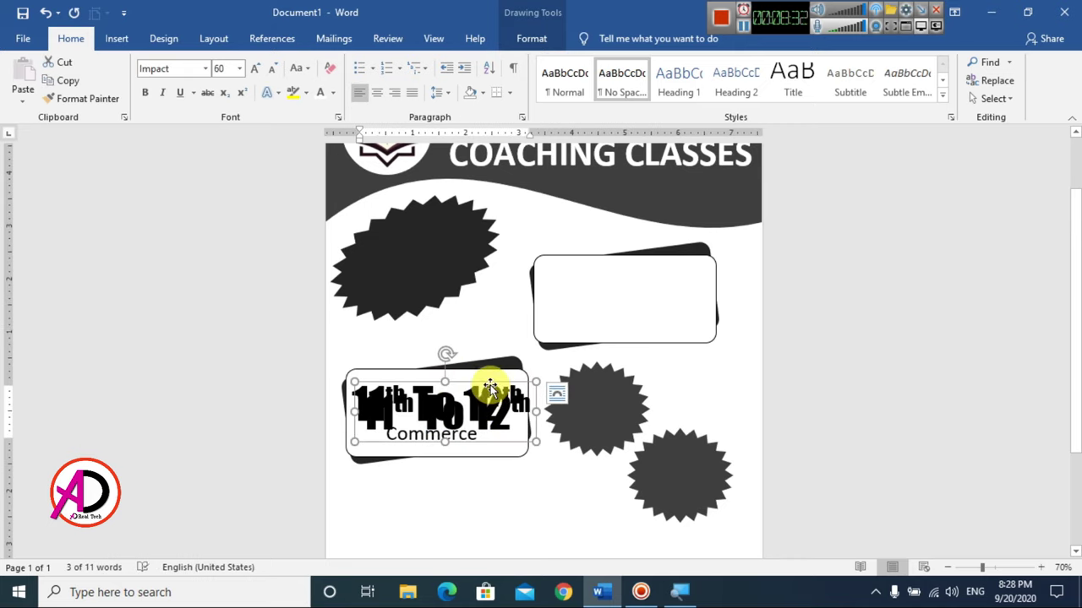
- Move the heading copy onto the upper-right card and change '11th' to '1st'
drag(489, 386, 667, 255)
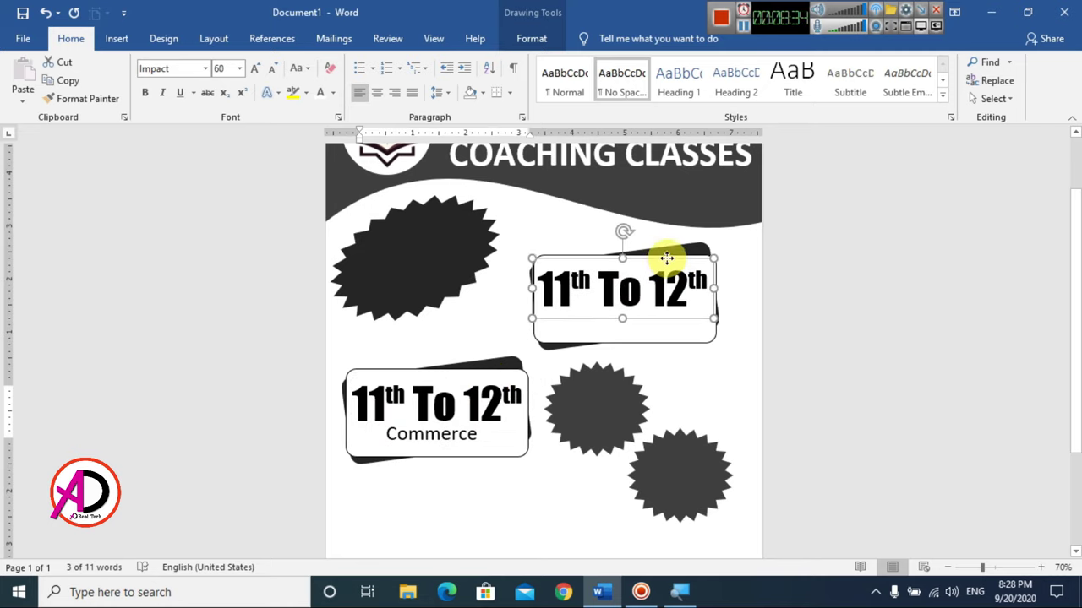
drag(668, 255, 670, 254)
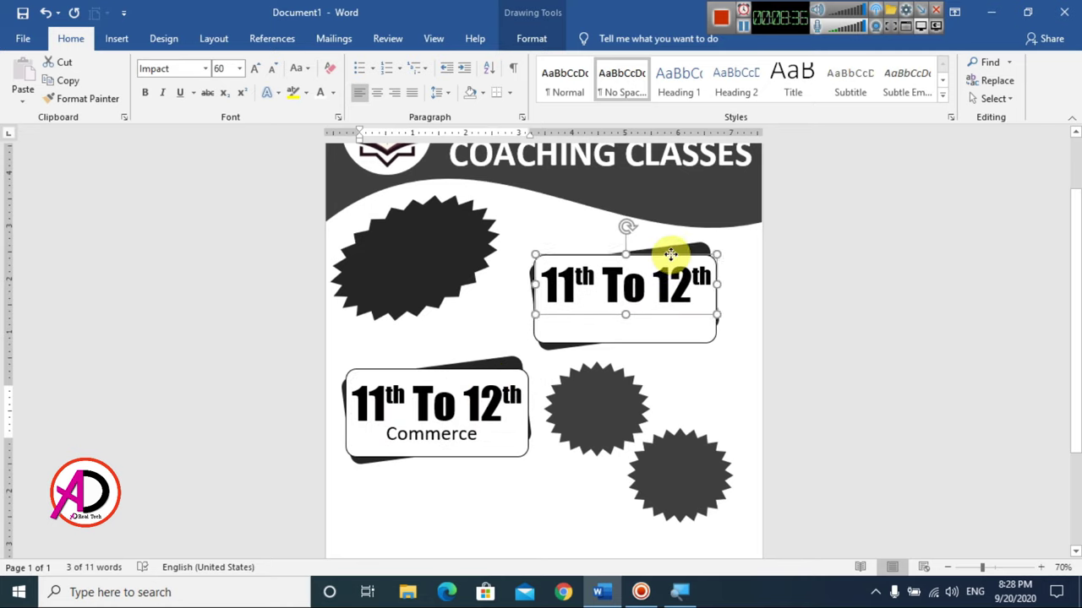
click(577, 292)
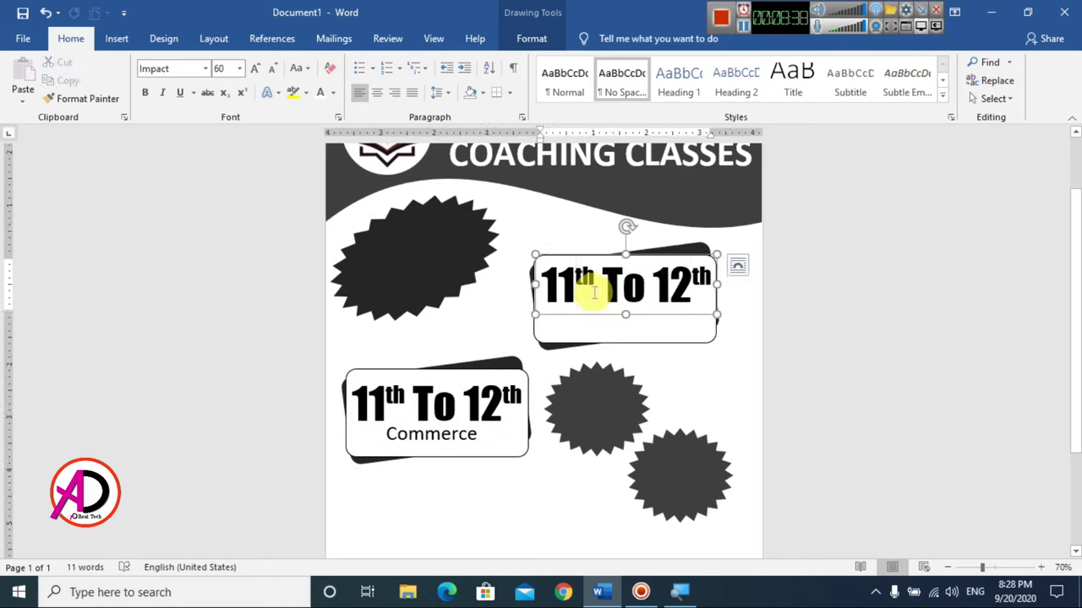
key(BackSpace)
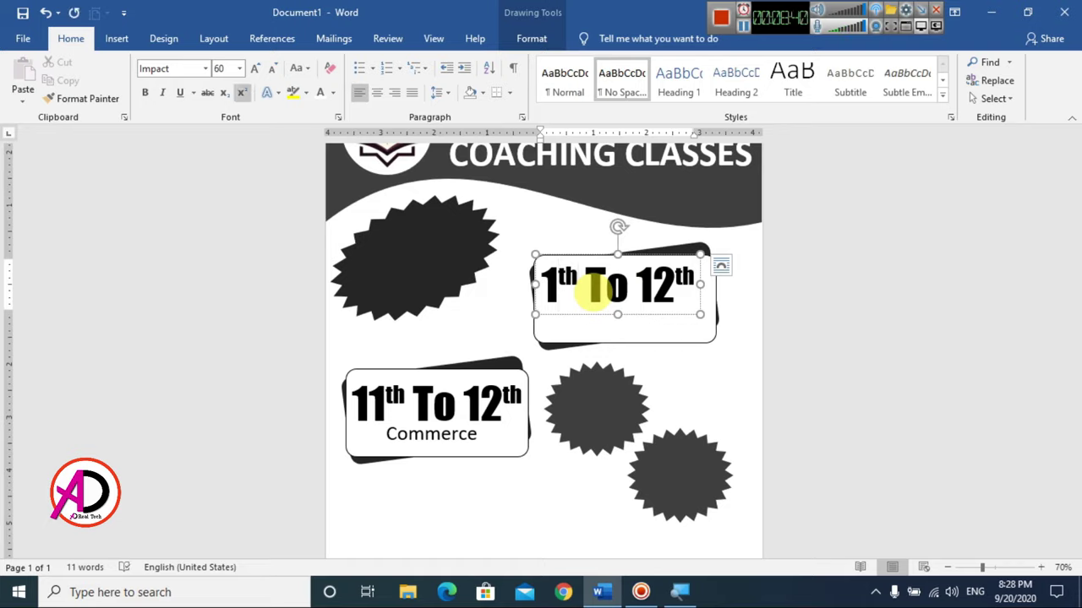
key(BackSpace)
key(BackSpace)
text(s)
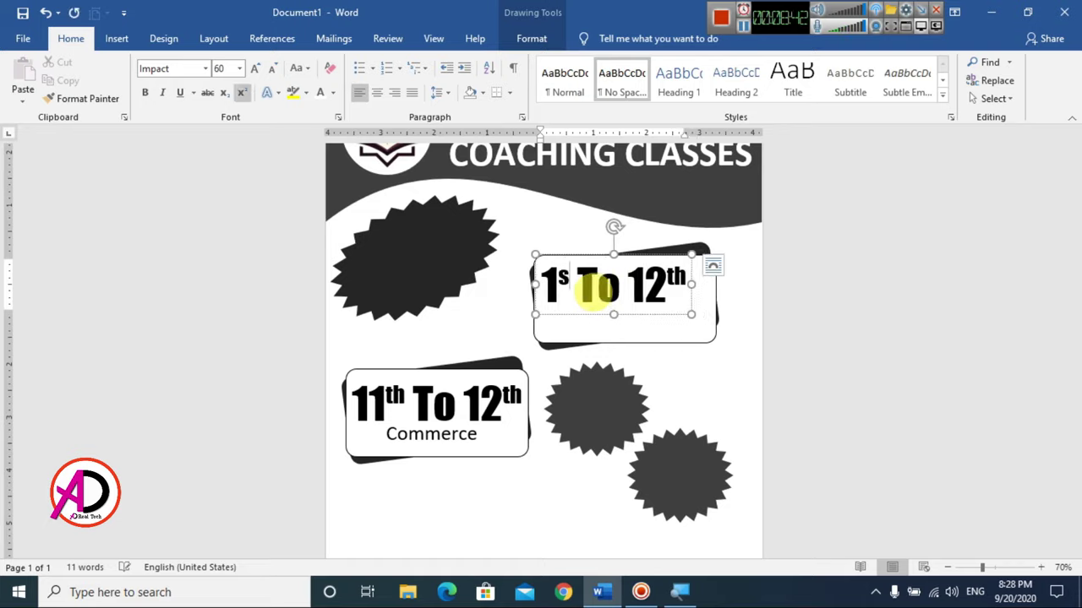
text(t)
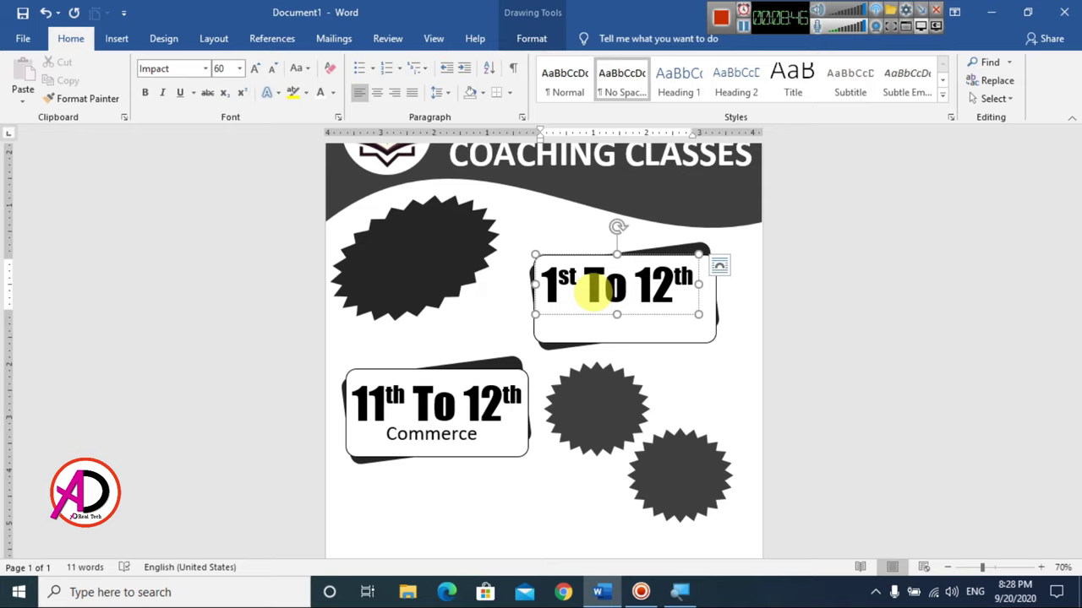
- Change '12th' to '10th' and nudge the box right
key(BackSpace)
text(0)
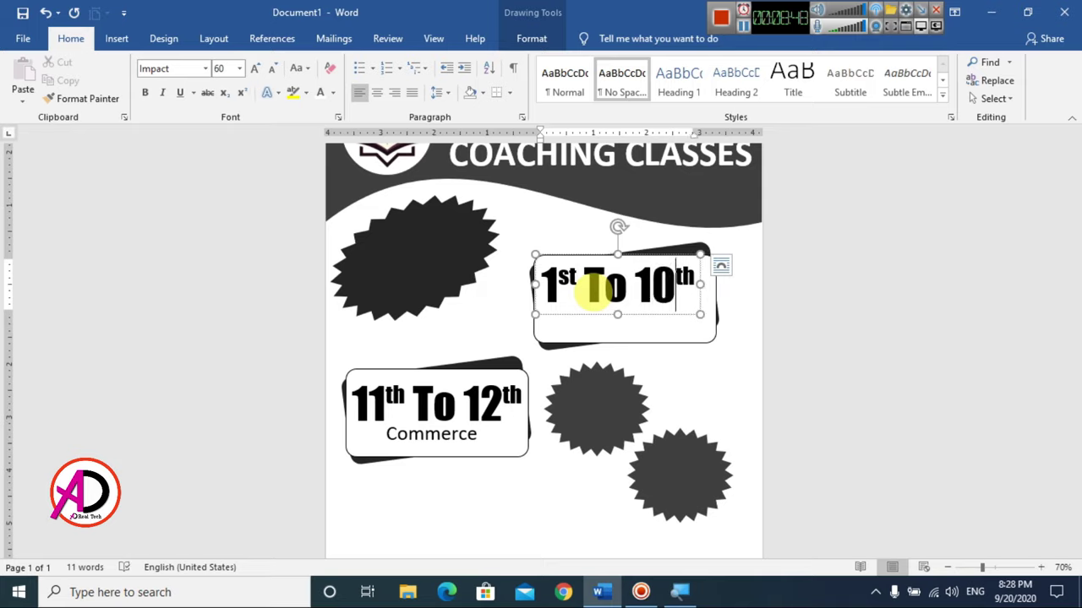
click(669, 317)
key(Right)
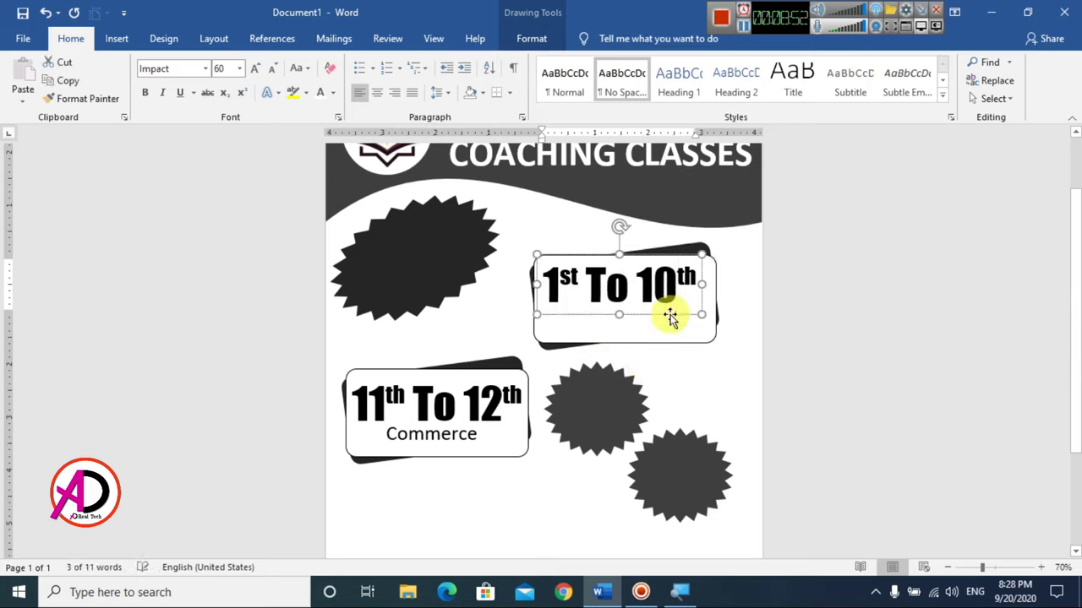
key(Right)
key(Right)
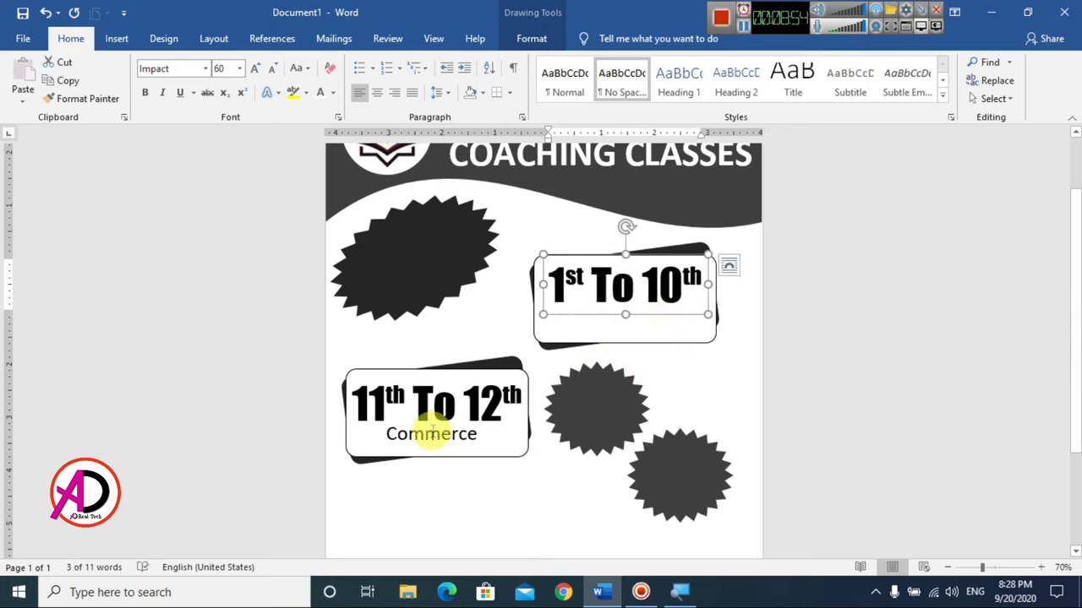
- Copy the Commerce text box into the 1st To 10th card
click(422, 435)
click(441, 450)
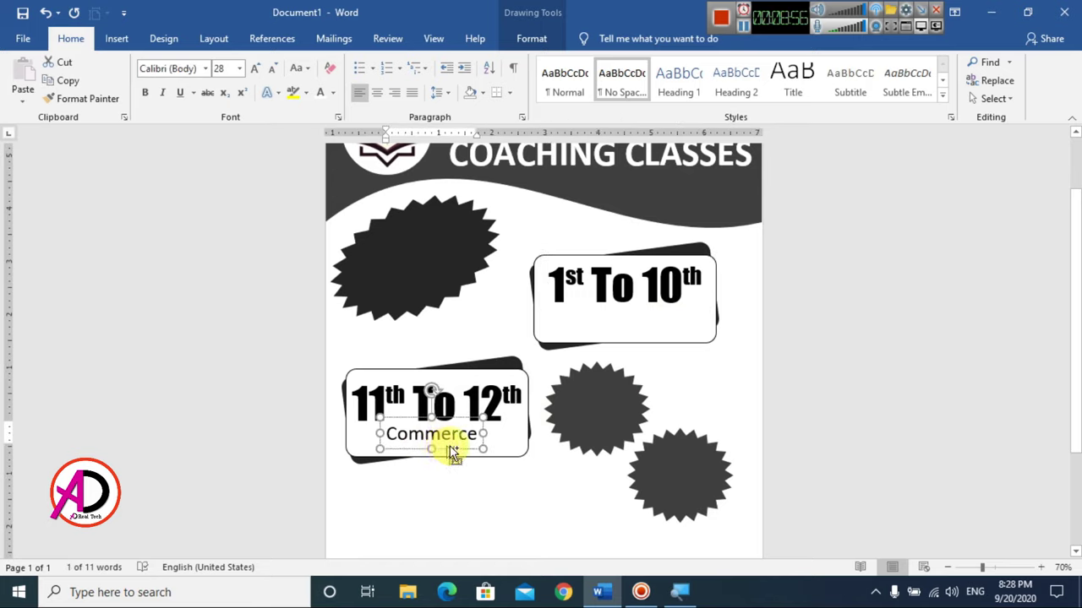
key(ctrl+c)
key(ctrl+v)
mouse_move(464, 449)
mouse_down()
mouse_move(548, 394)
mouse_move(594, 330)
mouse_up()
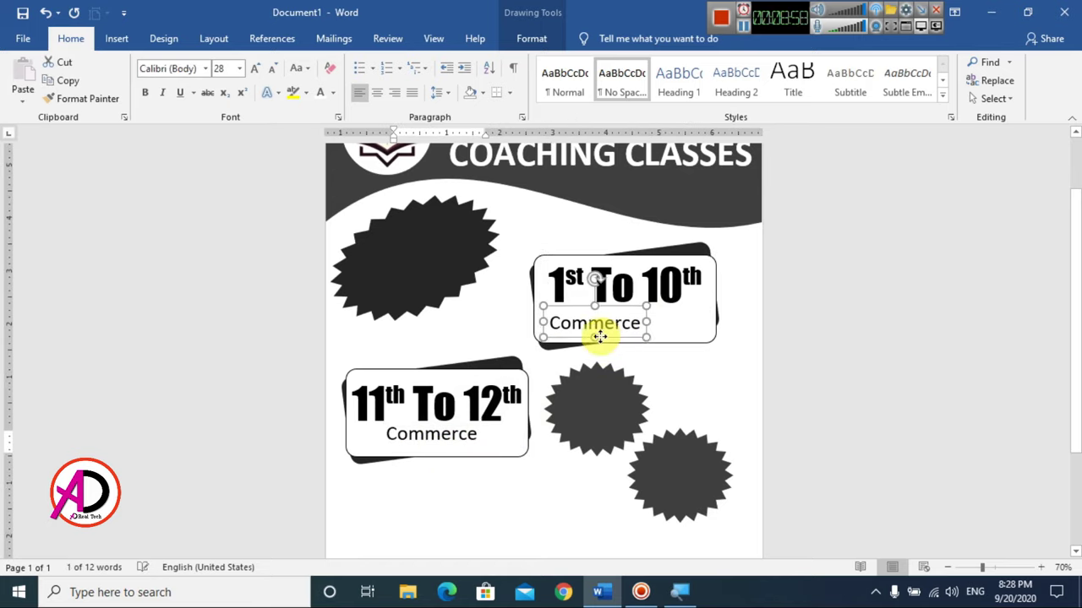
- Change the copied text to 'English & Hindi Medium' at 22 pt, fixing the typo
double_click(596, 320)
text(English)
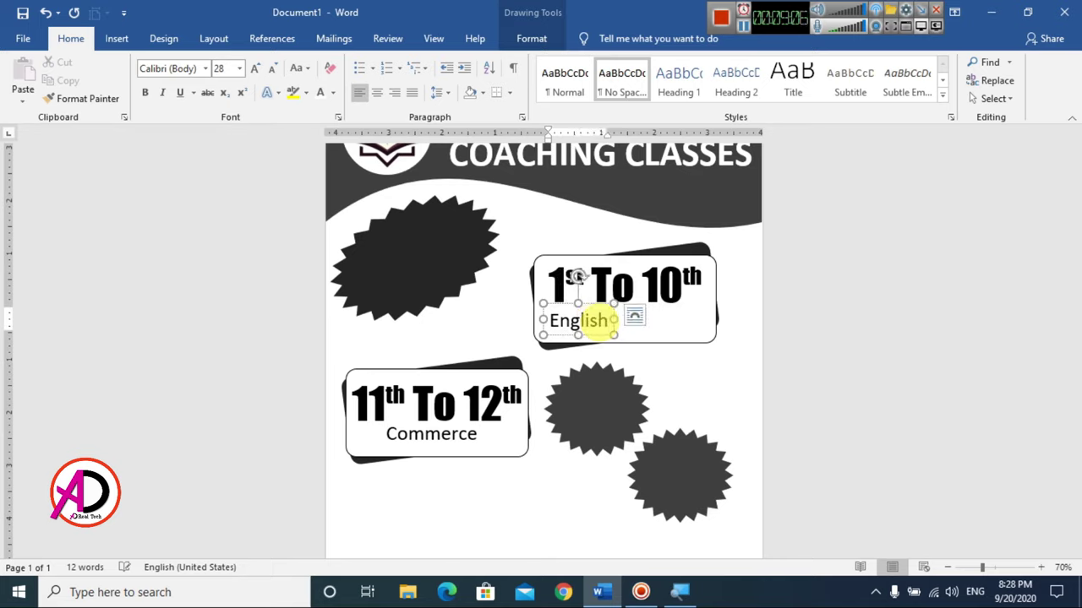
text( & Hindi Mediam)
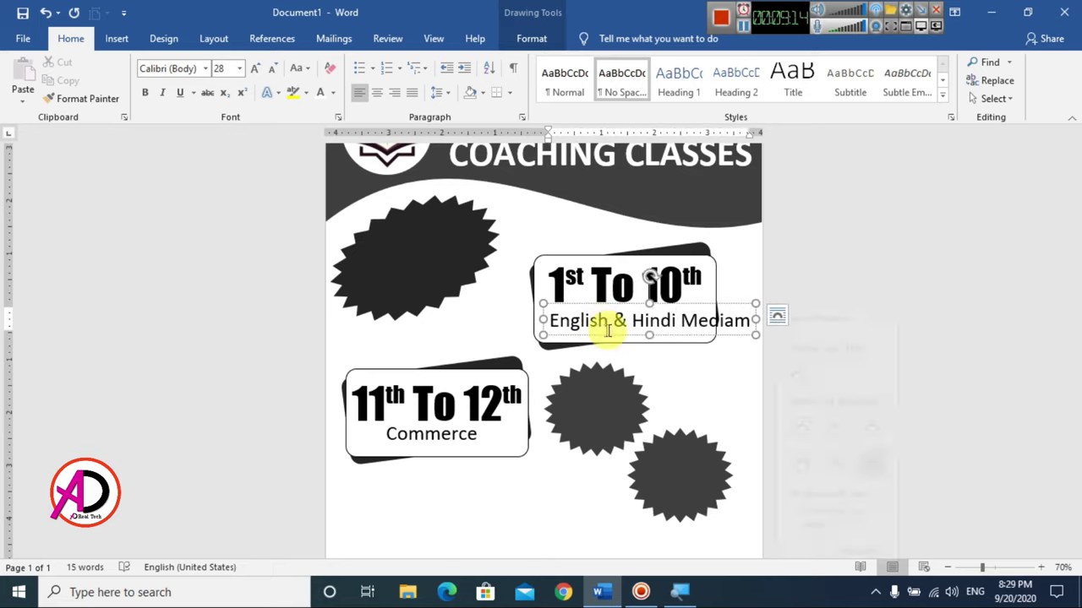
click(725, 325)
key(Delete)
text(u)
triple_click(649, 328)
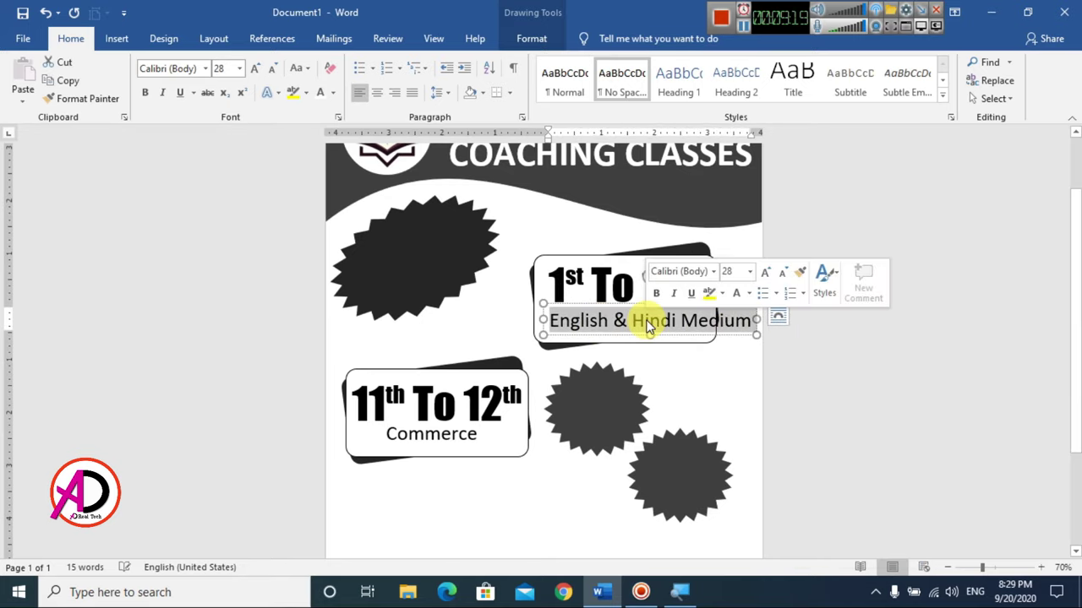
click(274, 70)
click(274, 70)
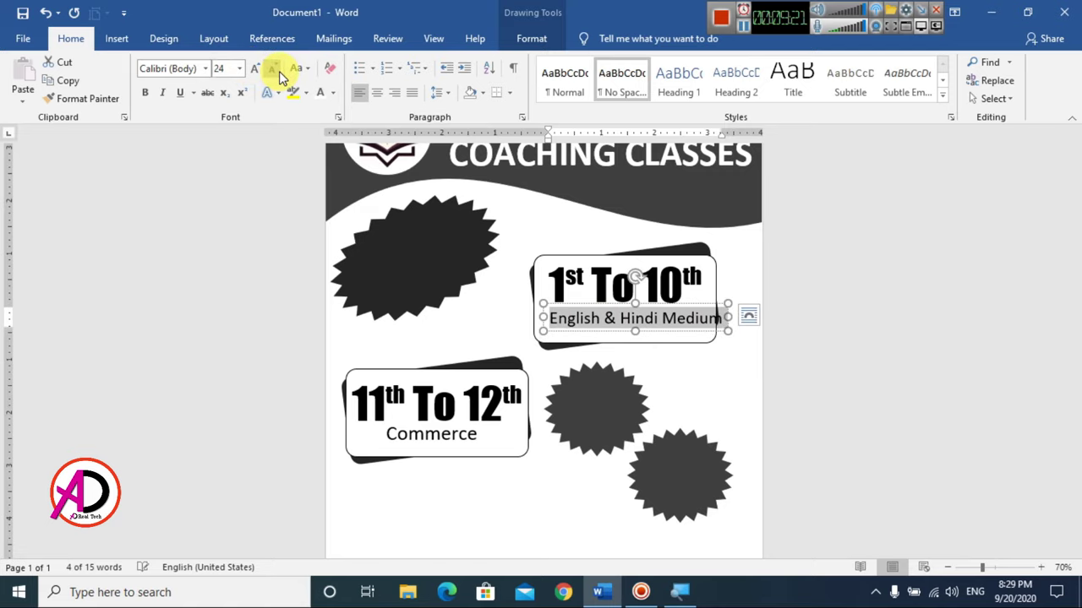
click(274, 70)
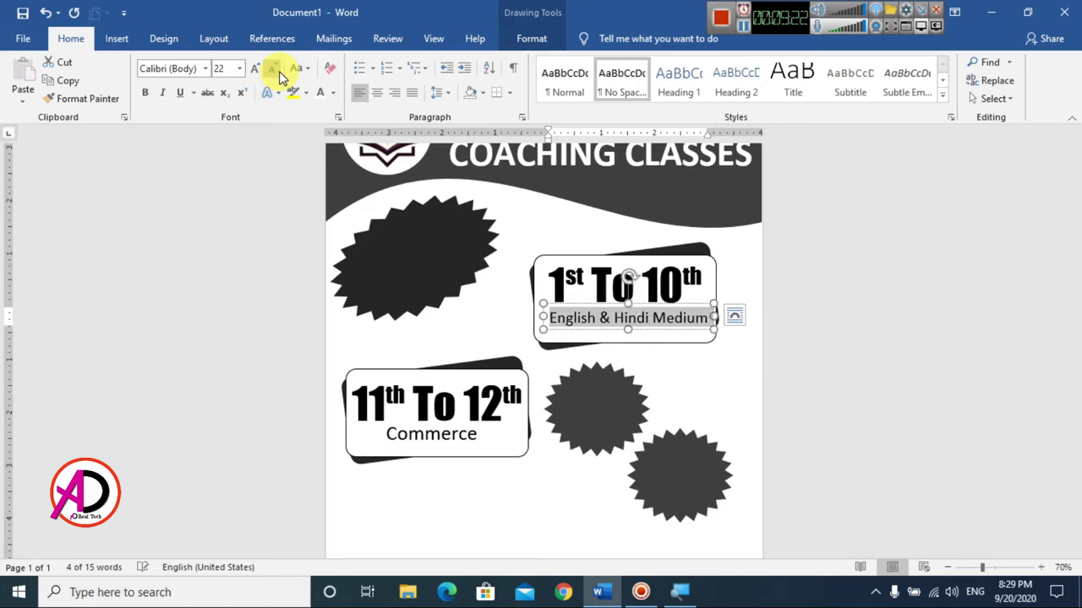
- Wrap the subtitle in parentheses and nudge its box slightly left
click(606, 330)
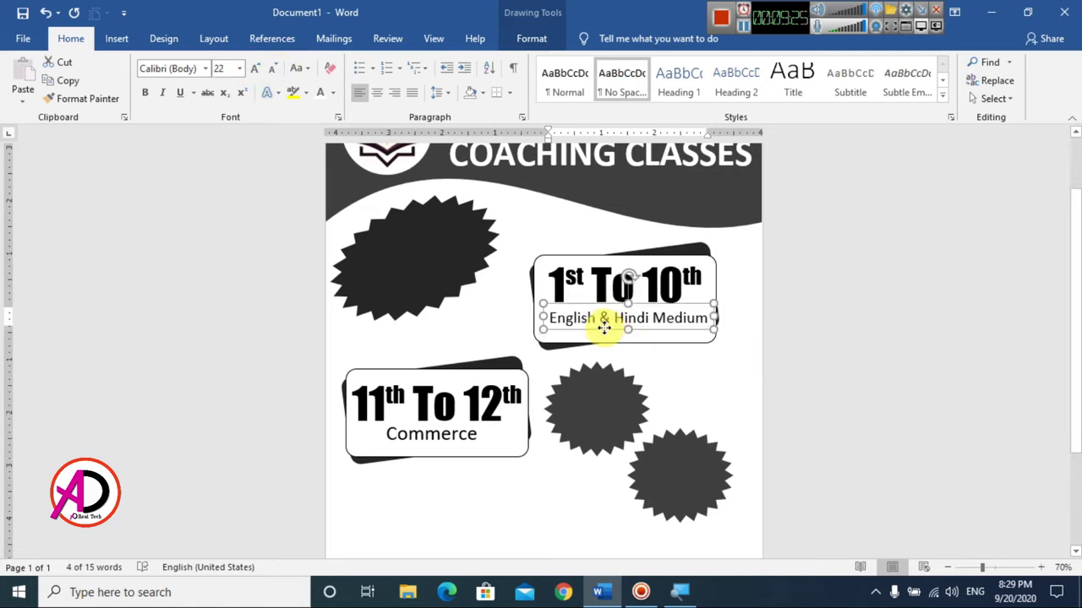
click(568, 318)
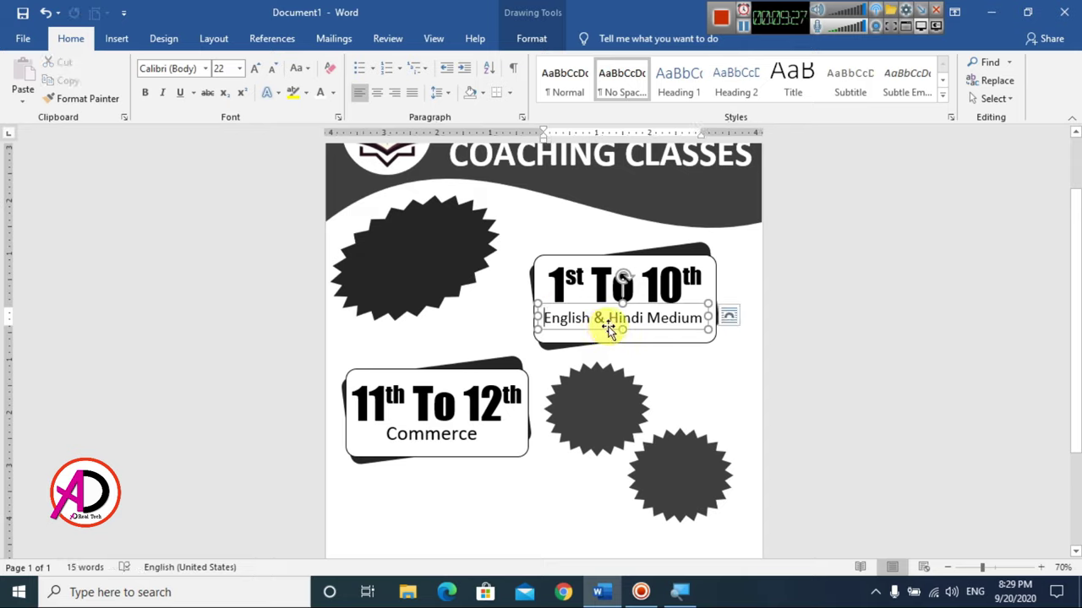
text(()
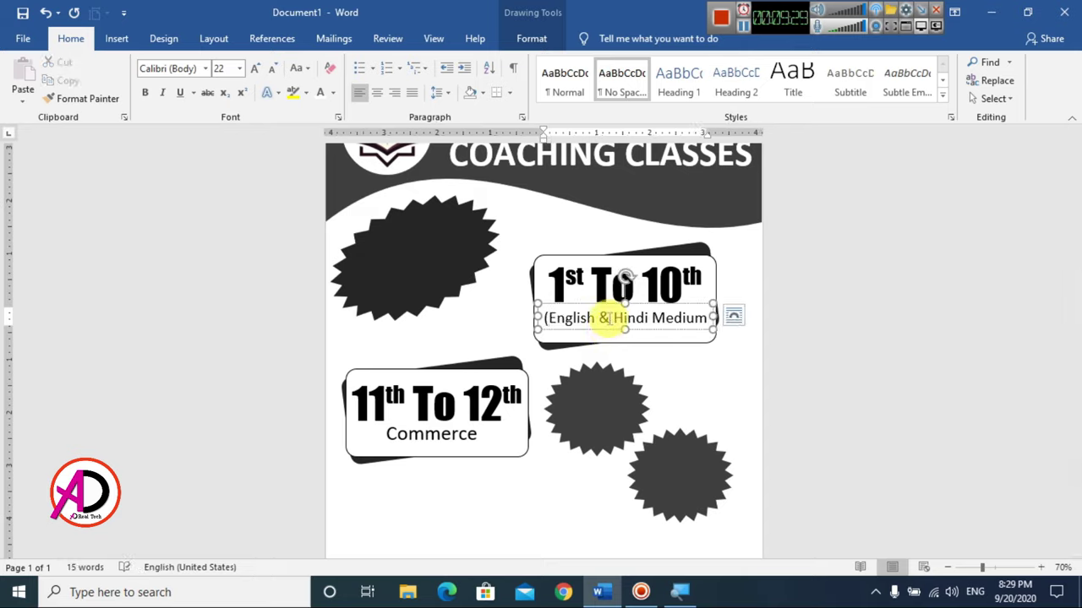
text())
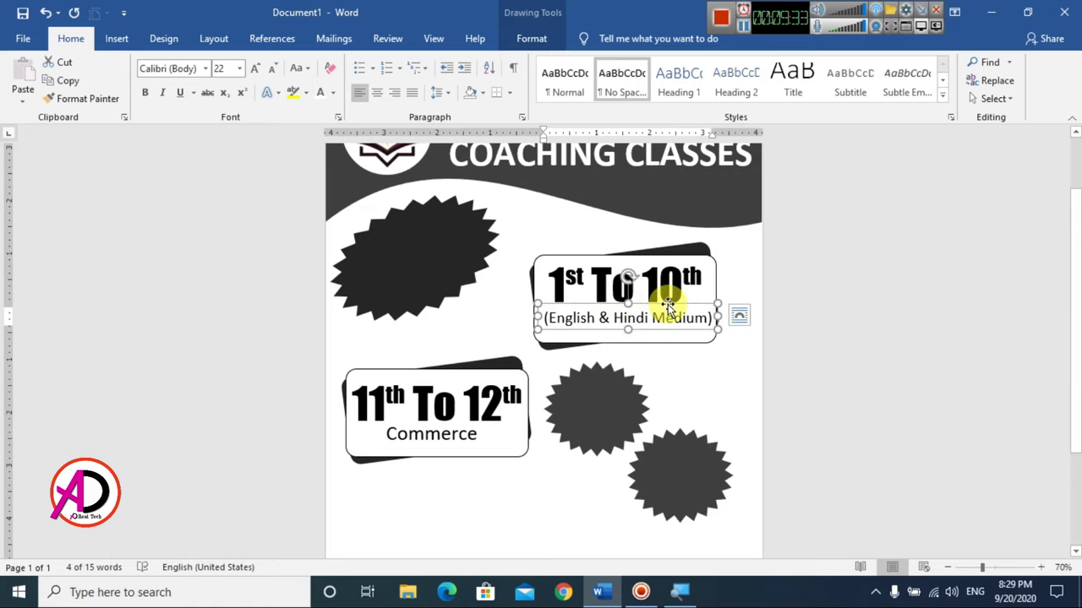
drag(657, 308, 654, 309)
click(871, 378)
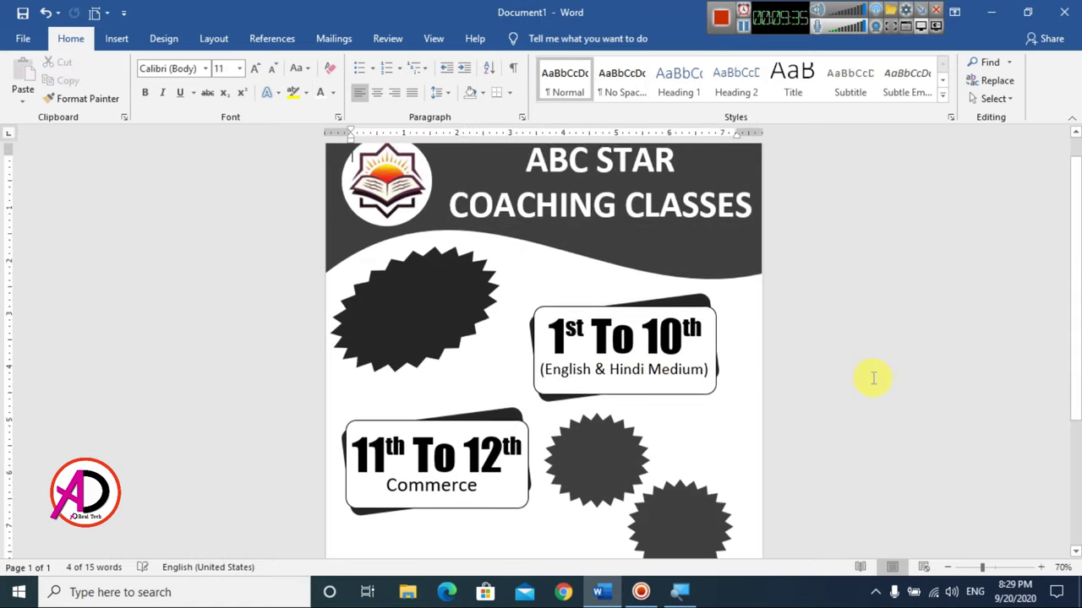
scroll(867, 397, down, 3)
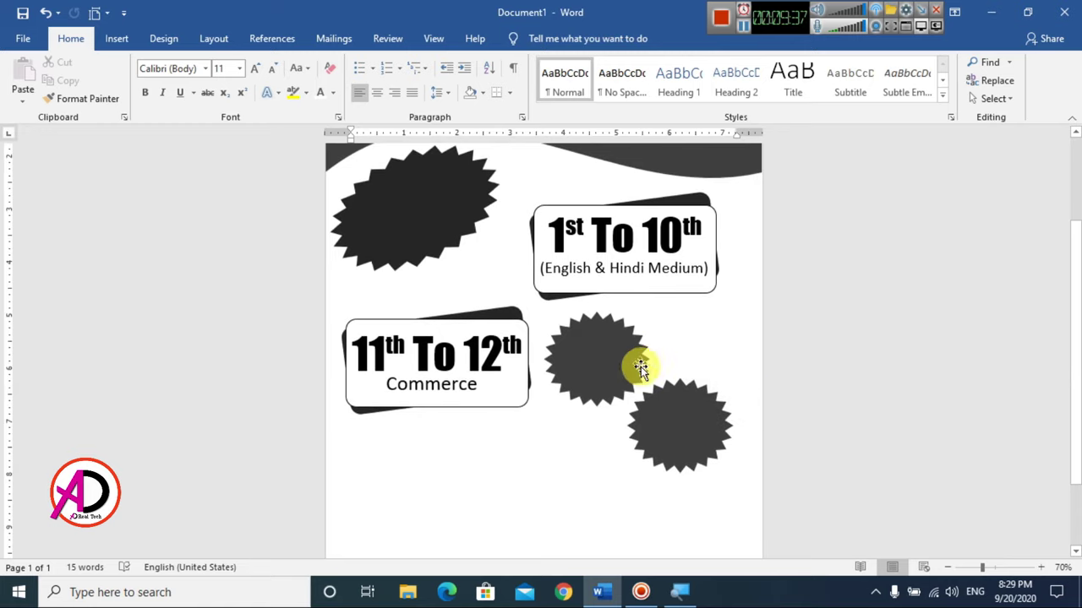
scroll(642, 372, down, 3)
scroll(605, 411, down, 2)
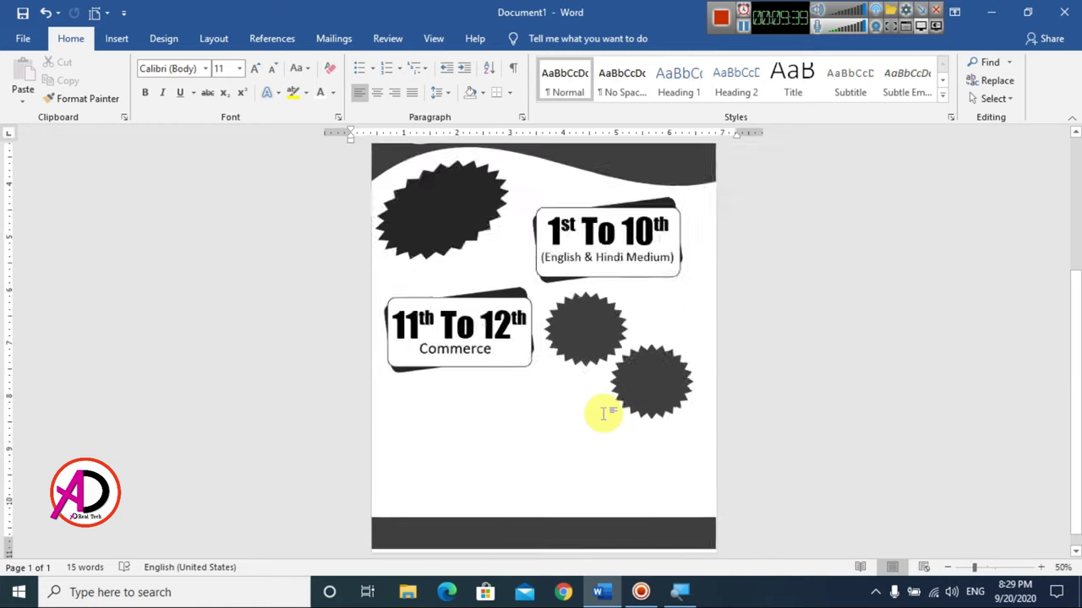
scroll(604, 413, down, 3)
scroll(604, 413, up, 2)
scroll(605, 416, up, 2)
scroll(604, 416, up, 2)
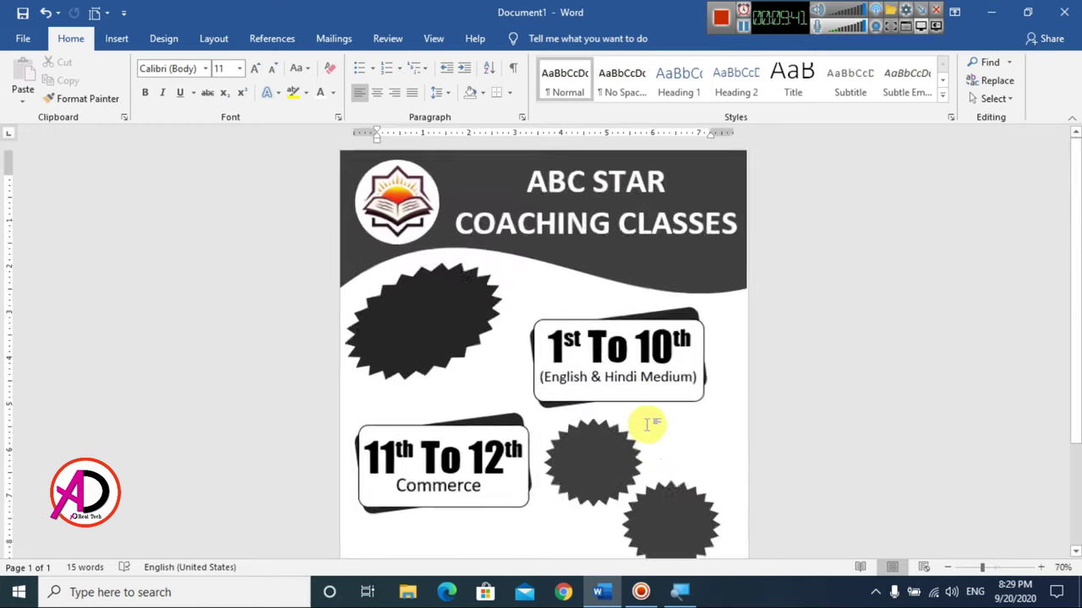
scroll(527, 418, down, 1)
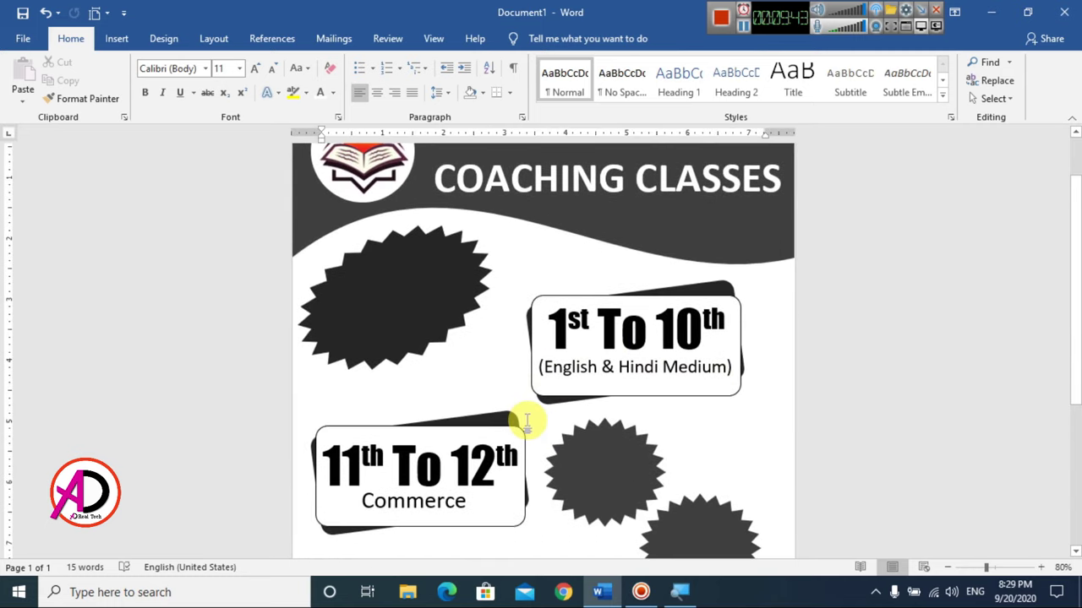
scroll(527, 417, up, 1)
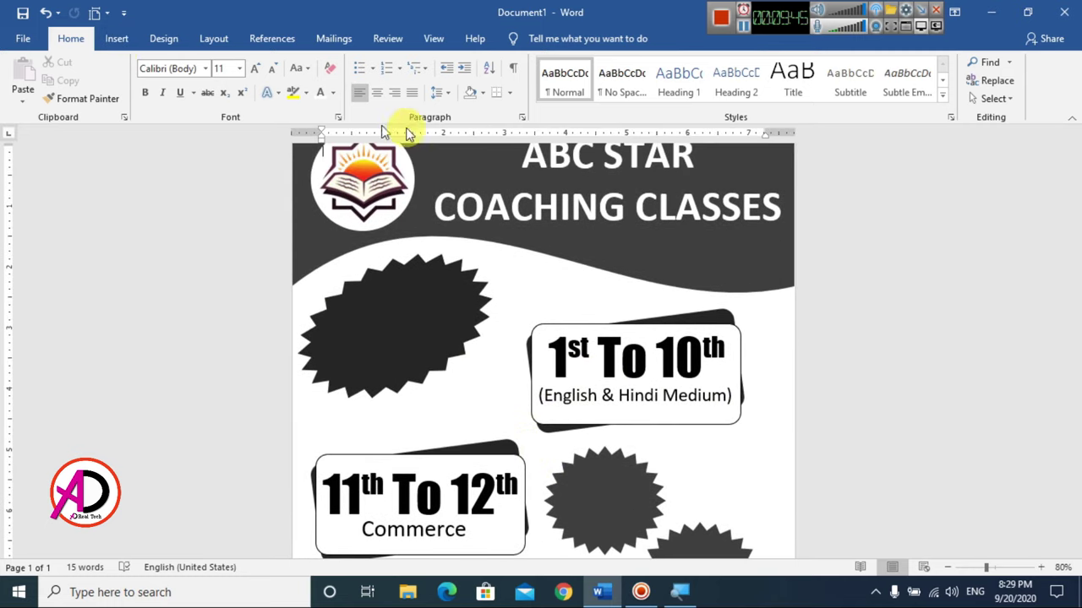
- Duplicate the subtitle box and retype it as ADMISSION'S OPEN, with OPEN on a second line
click(619, 397)
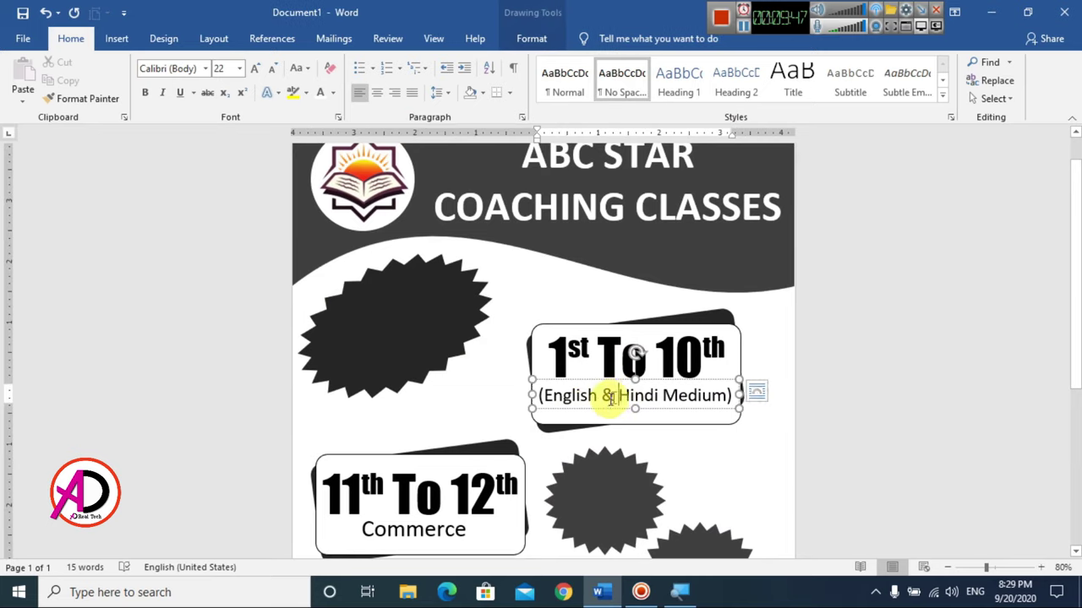
click(584, 412)
ctrl+drag(581, 416, 375, 440)
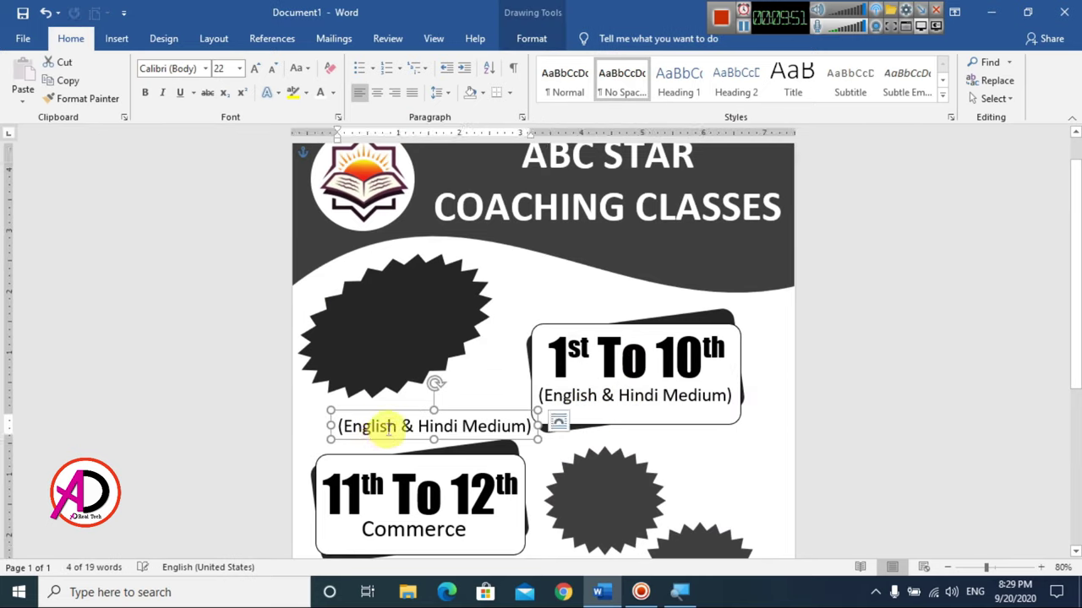
triple_click(388, 429)
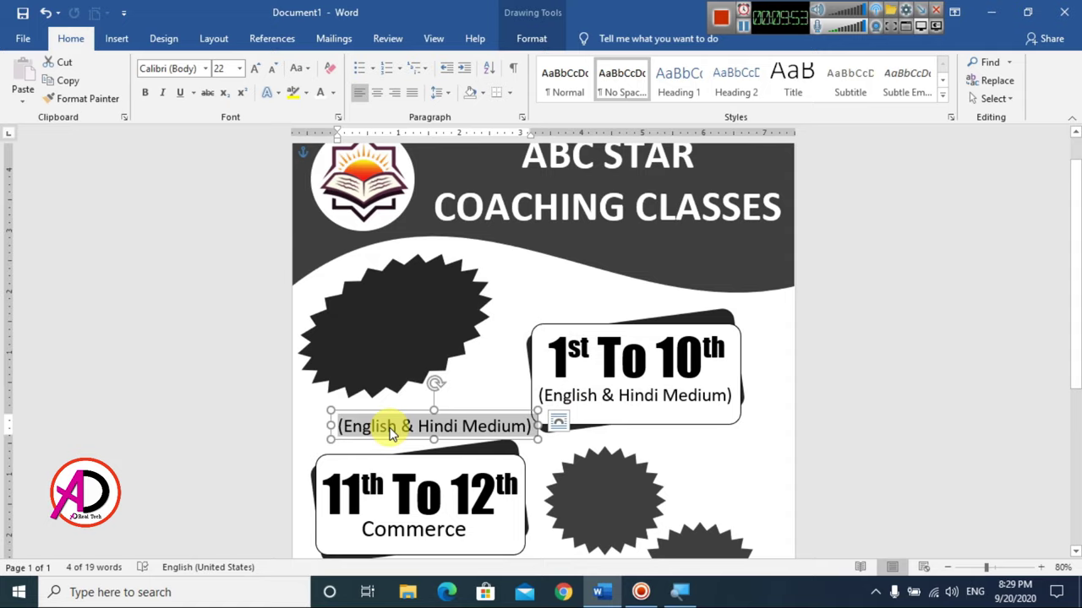
text(ADD)
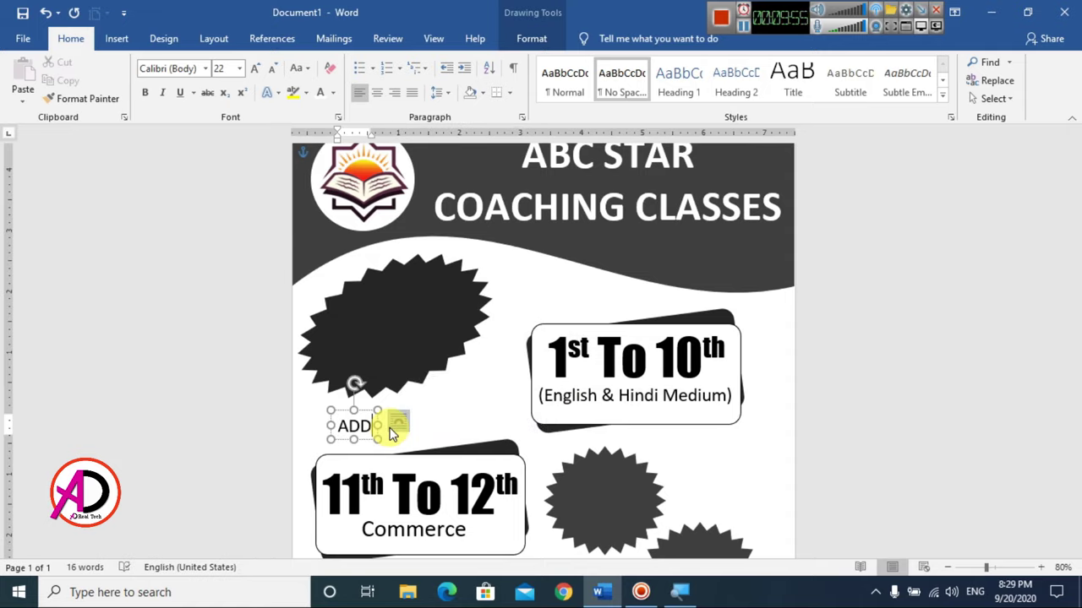
key(BackSpace)
text(M)
key(BackSpace)
text(MI)
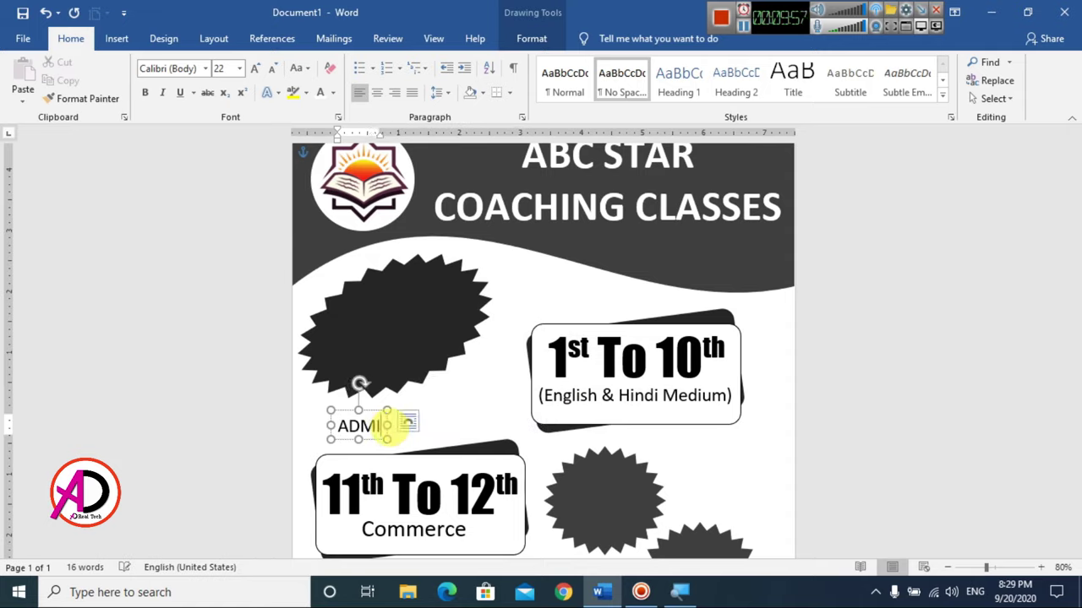
text(SSION'S)
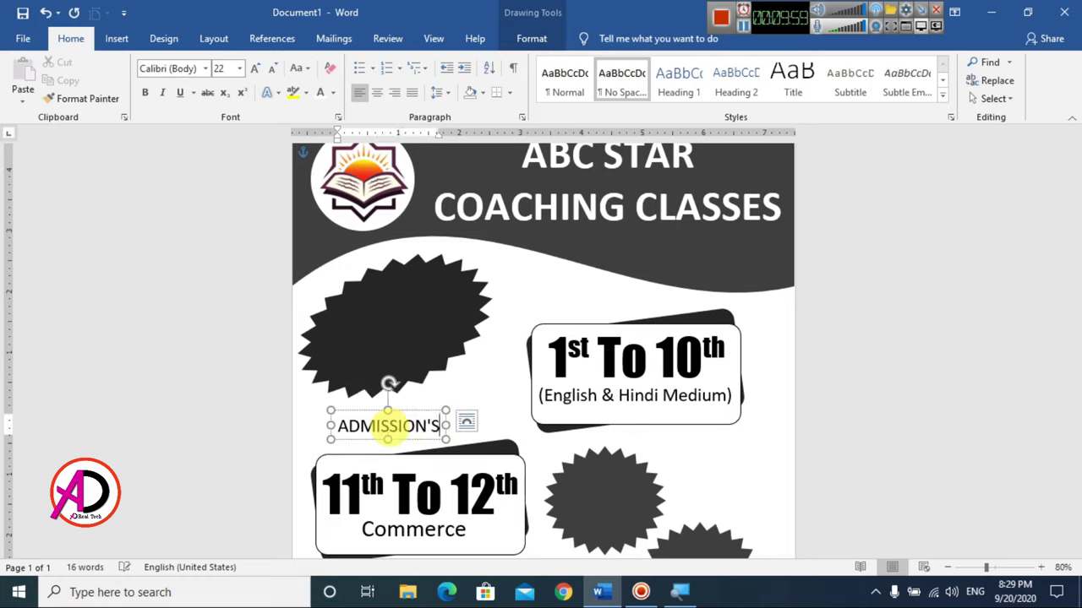
text( OPEN)
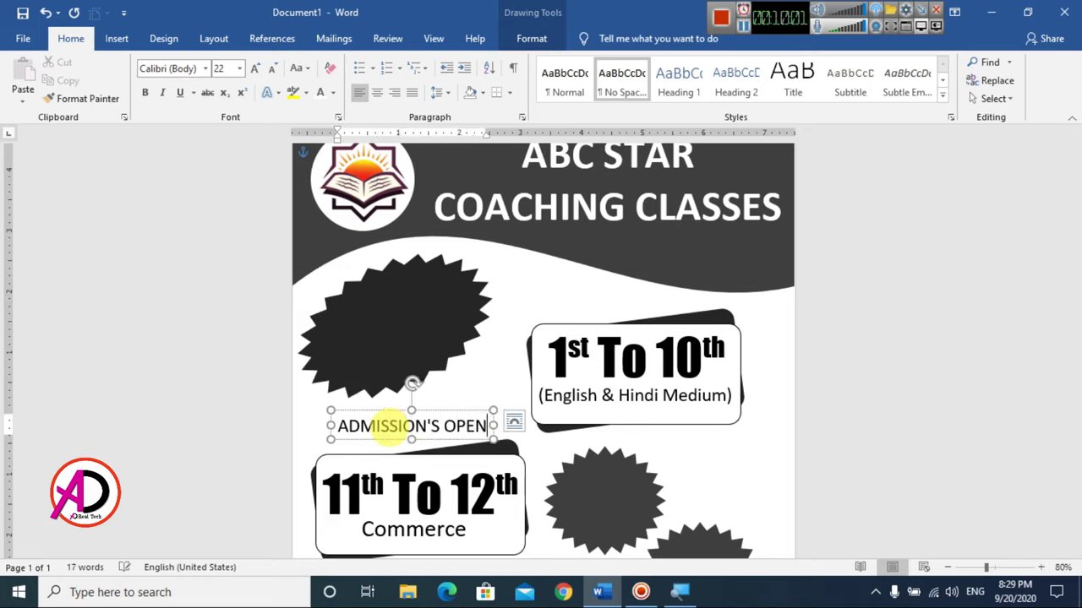
click(438, 426)
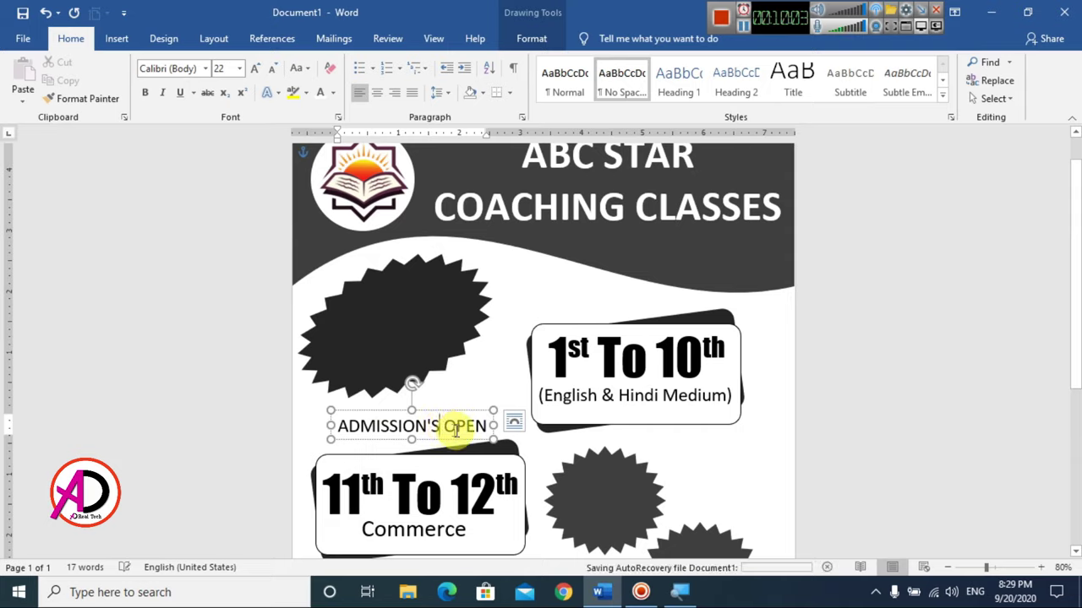
key(Return)
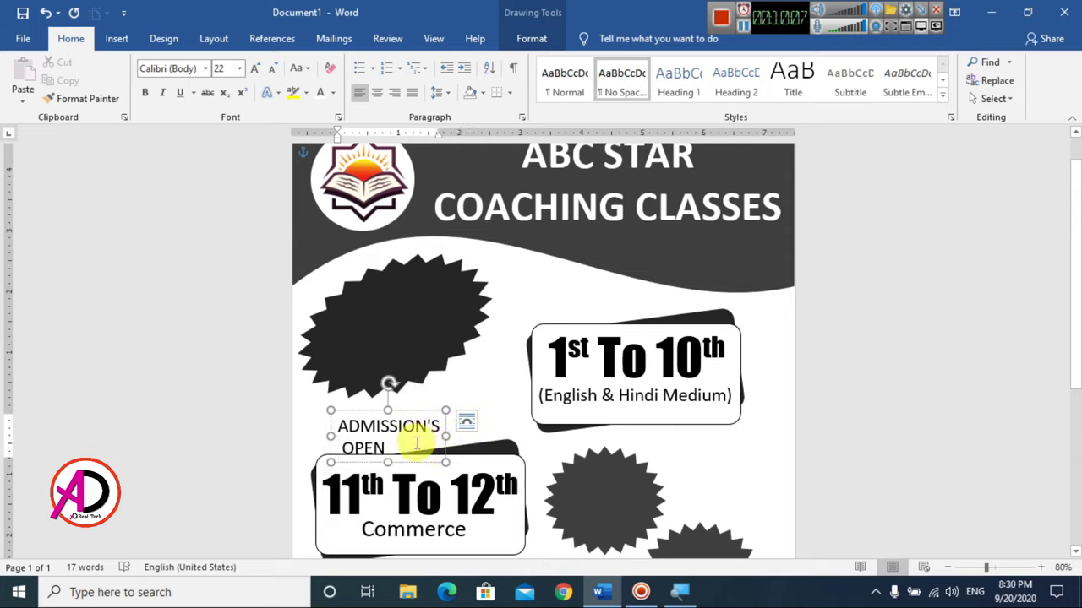
key(BackSpace)
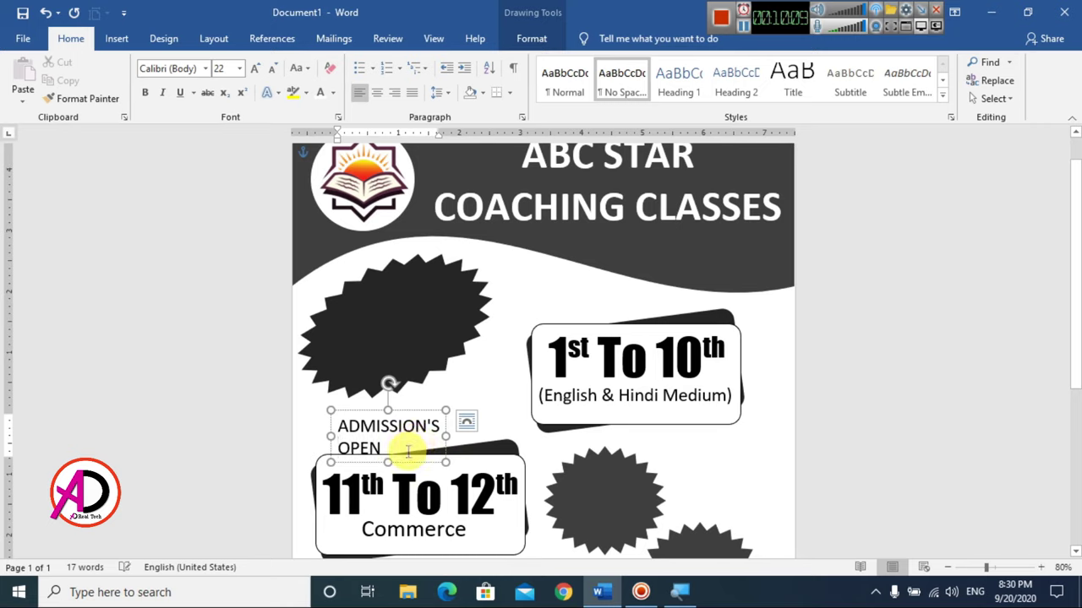
- Centre the ADMISSION'S OPEN text and set it to Alegreya Sans at size 28
key(ctrl+a)
click(377, 92)
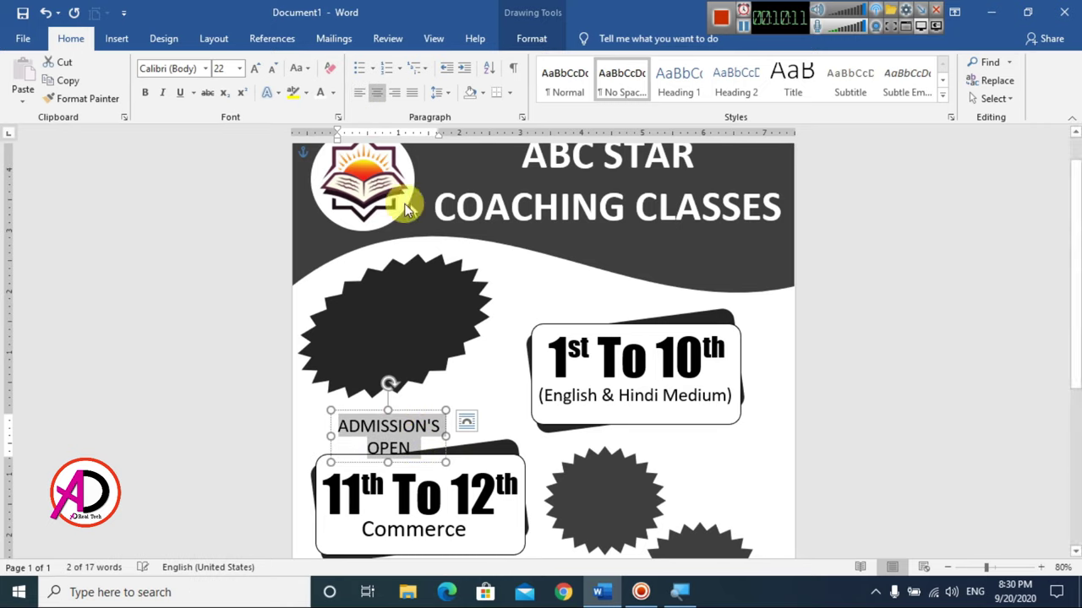
click(207, 69)
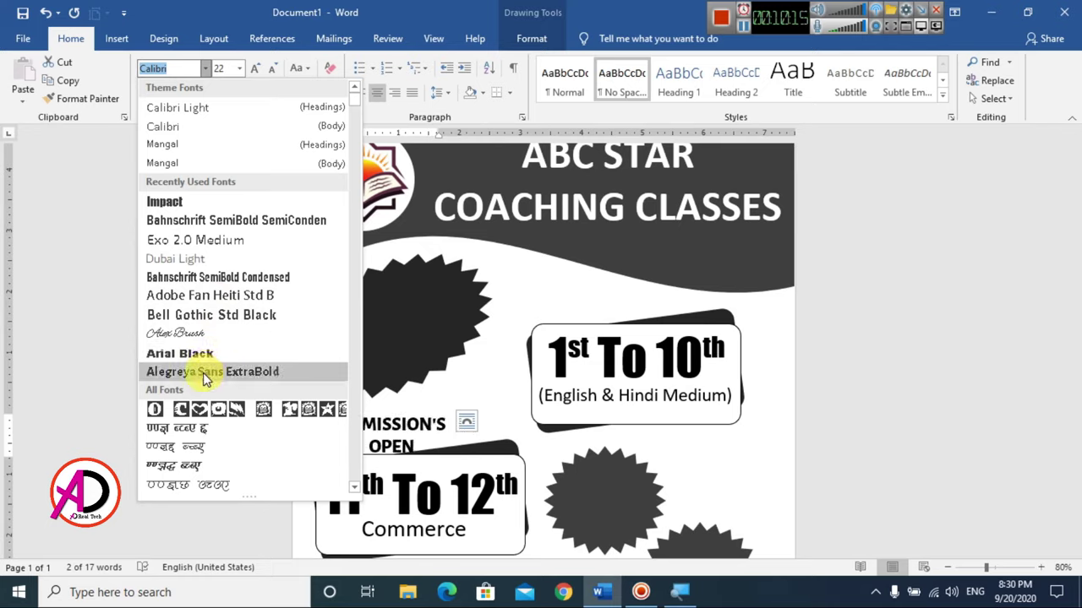
click(204, 373)
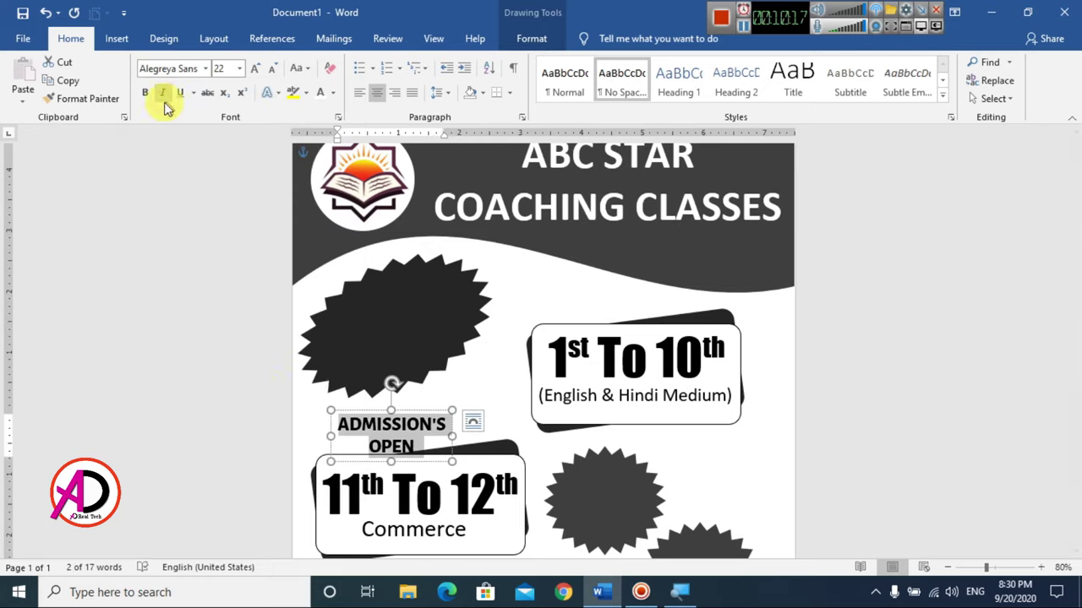
click(256, 71)
click(256, 71)
click(256, 71)
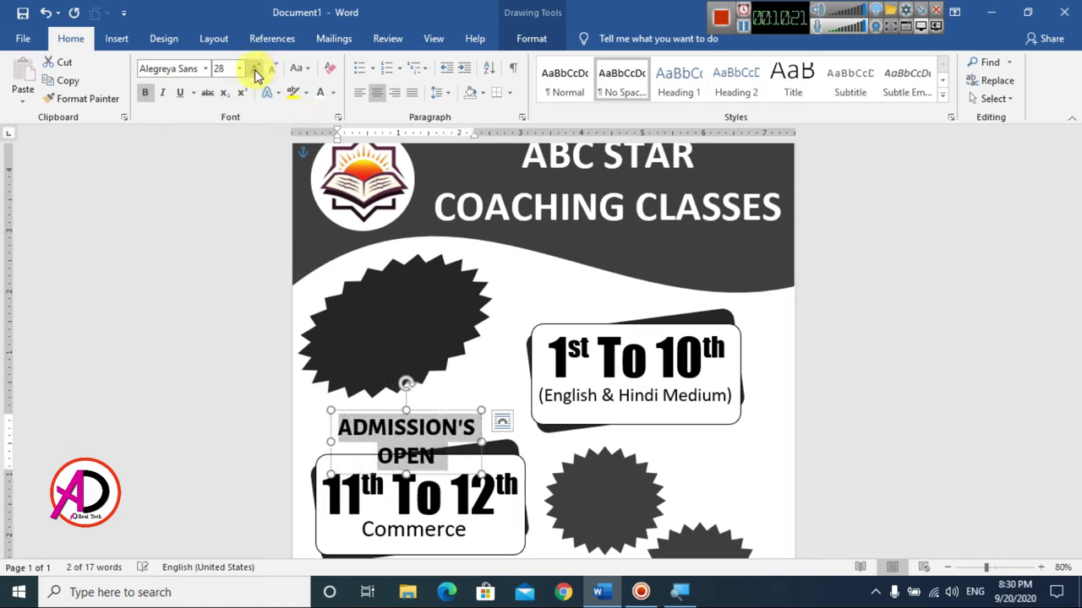
- Tilt the label counter-clockwise onto the large starburst and make its text white
mouse_move(405, 384)
mouse_down()
mouse_move(383, 389)
mouse_move(384, 304)
mouse_up()
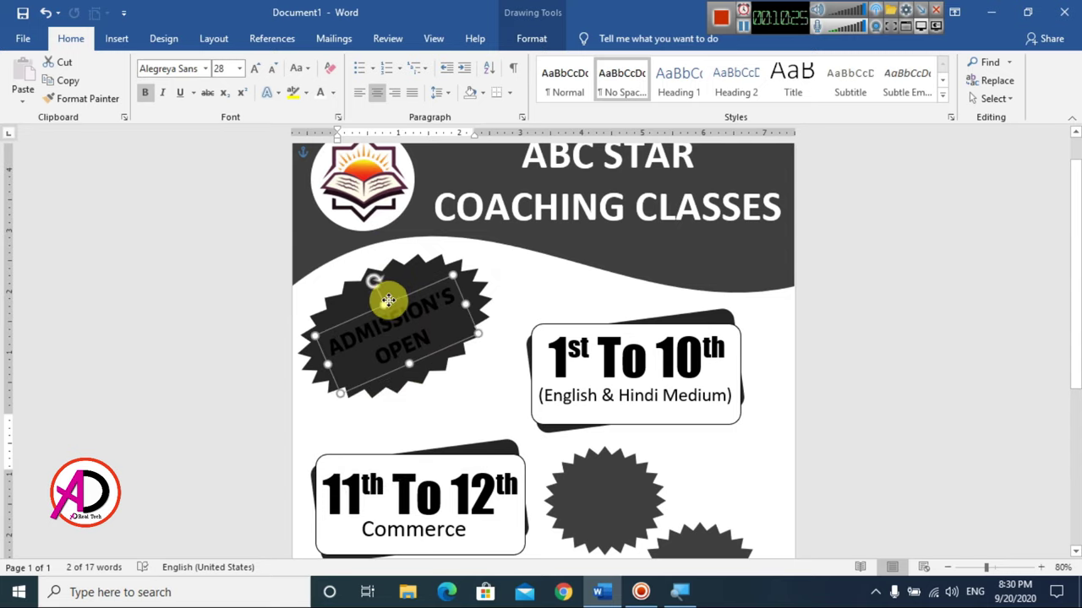
click(362, 317)
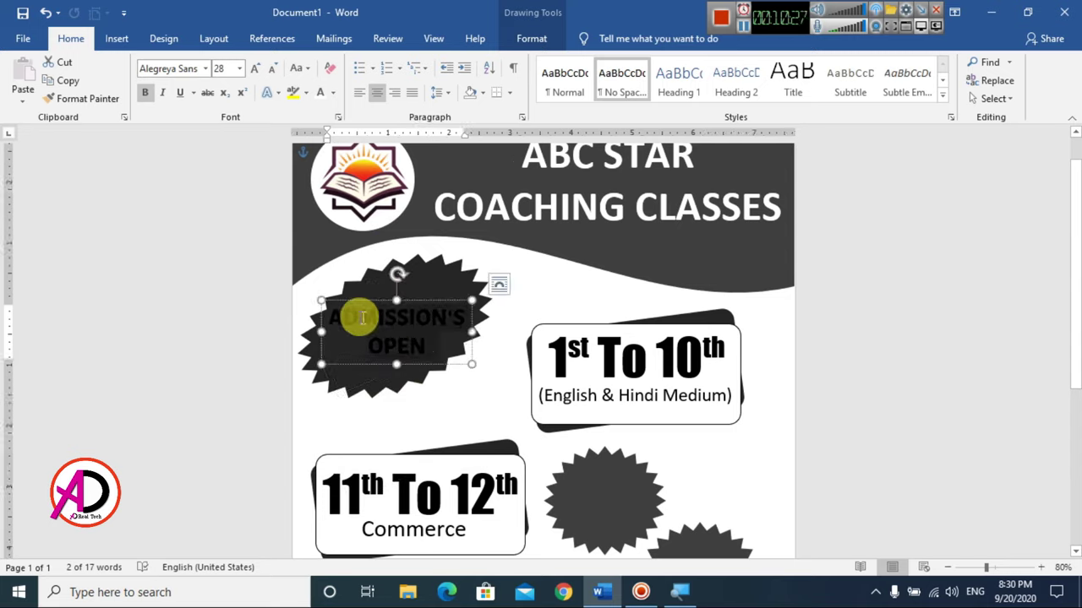
triple_click(353, 316)
click(320, 92)
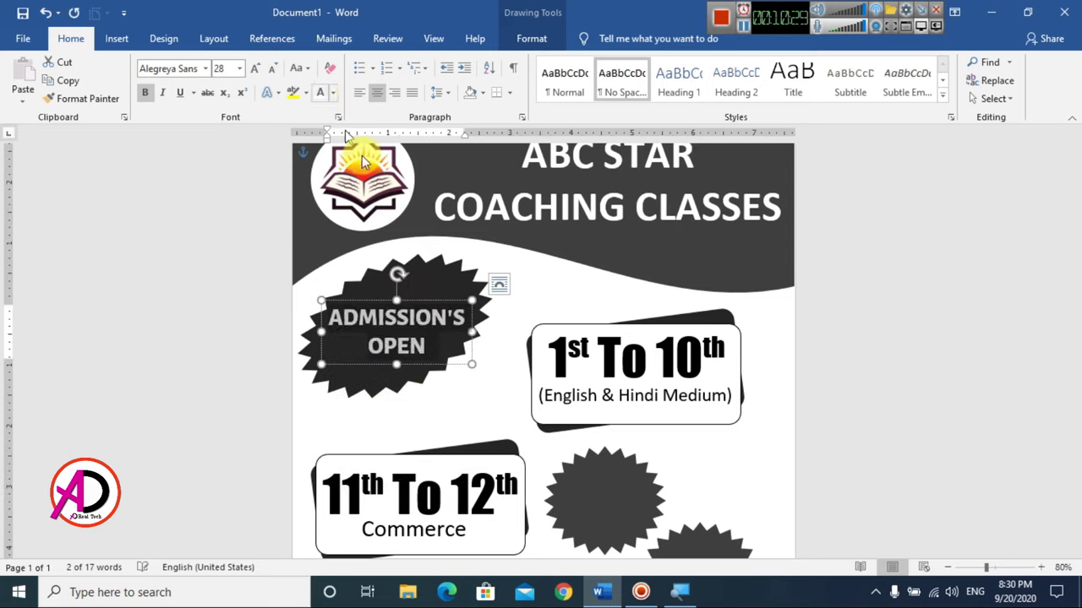
click(475, 409)
scroll(476, 405, down, 2)
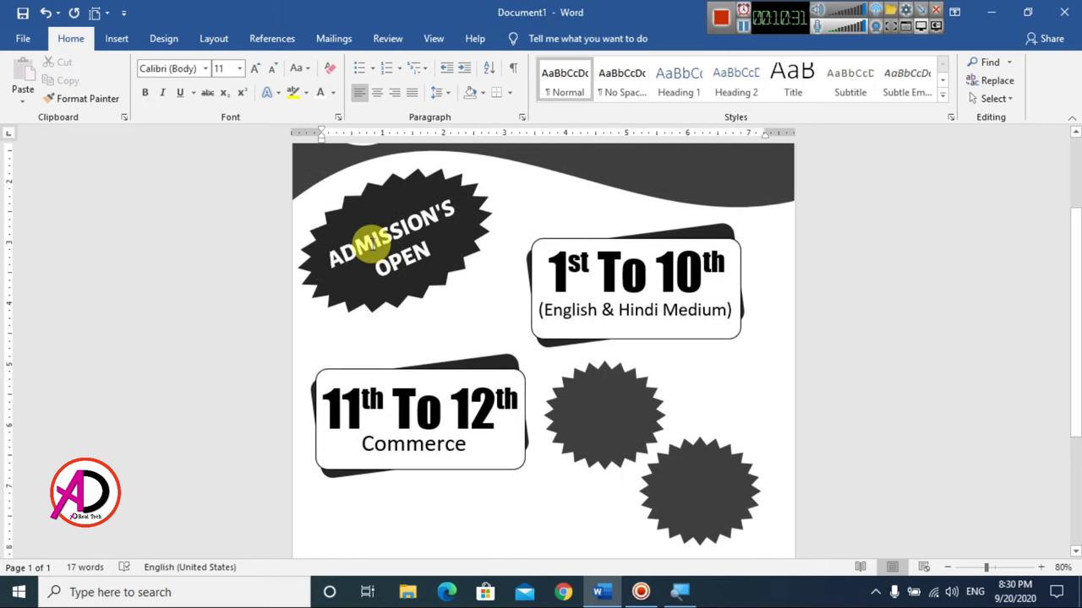
- Drag a copy of the ADMISSION'S OPEN label down below the 11th To 12th card
click(382, 207)
click(397, 187)
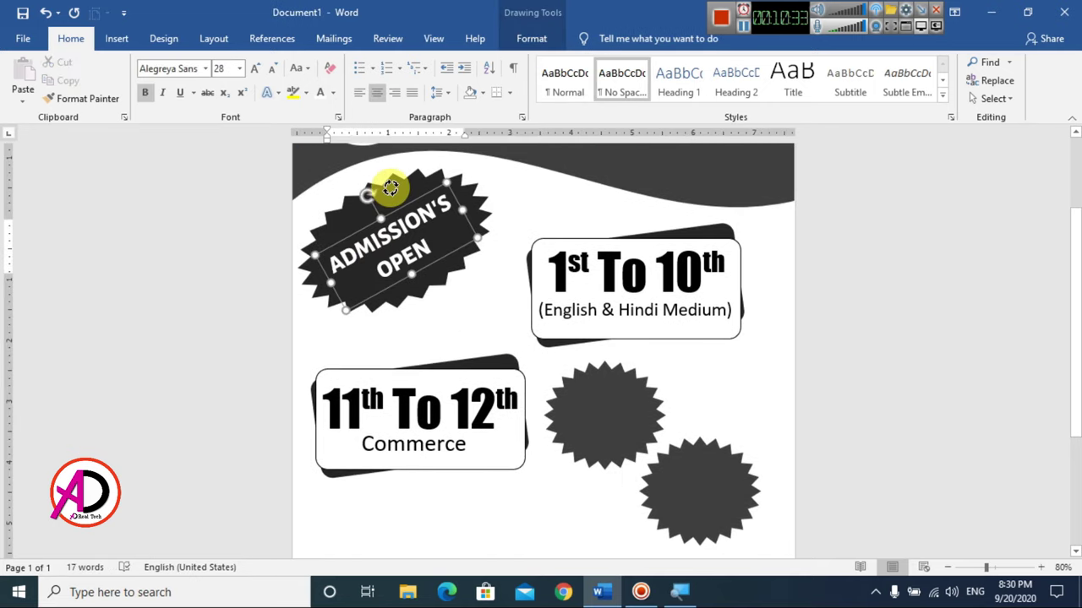
click(488, 341)
scroll(488, 341, up, 2)
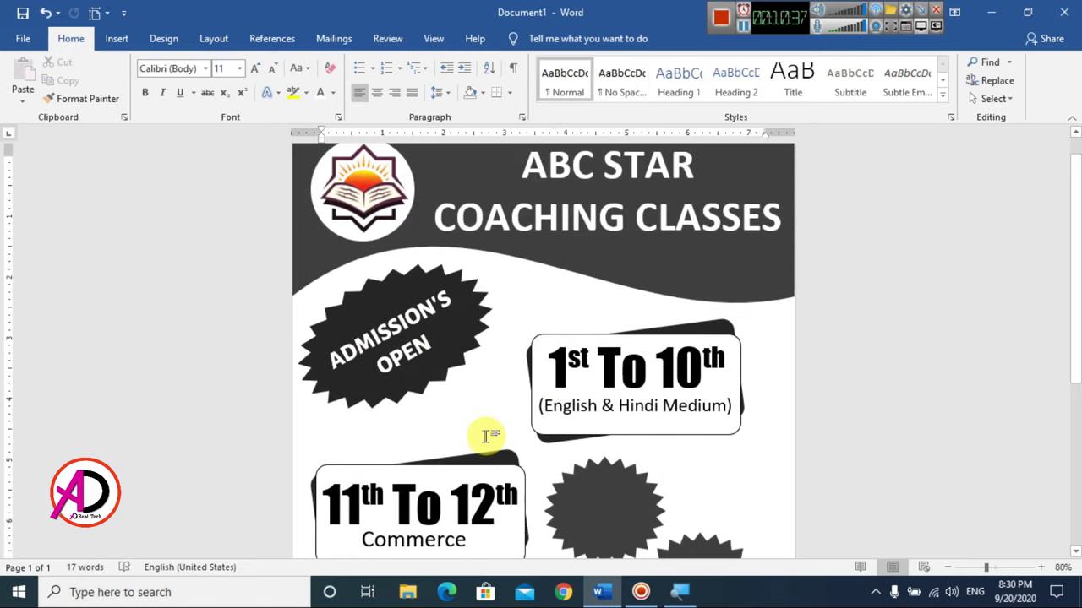
scroll(488, 433, down, 2)
scroll(487, 429, down, 3)
scroll(487, 428, down, 1)
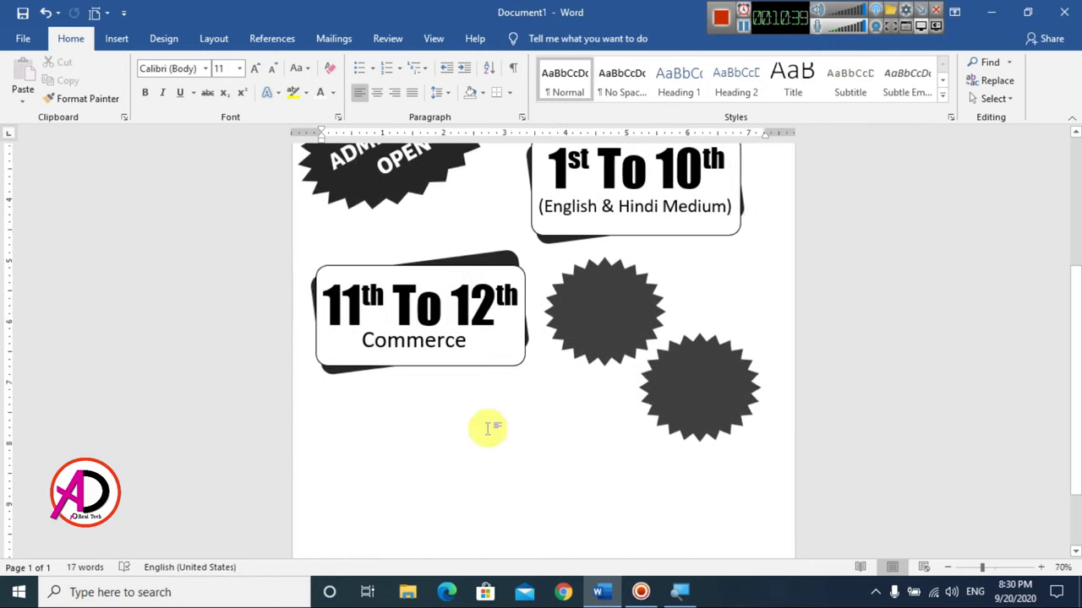
scroll(487, 428, down, 6)
scroll(487, 428, up, 4)
drag(430, 186, 456, 209)
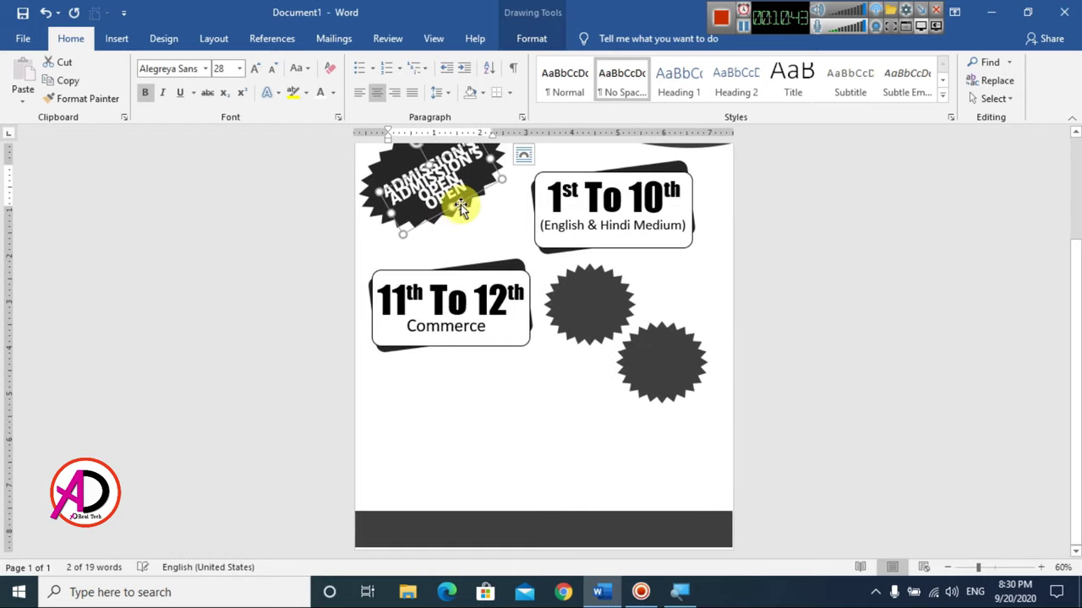
drag(459, 207, 496, 394)
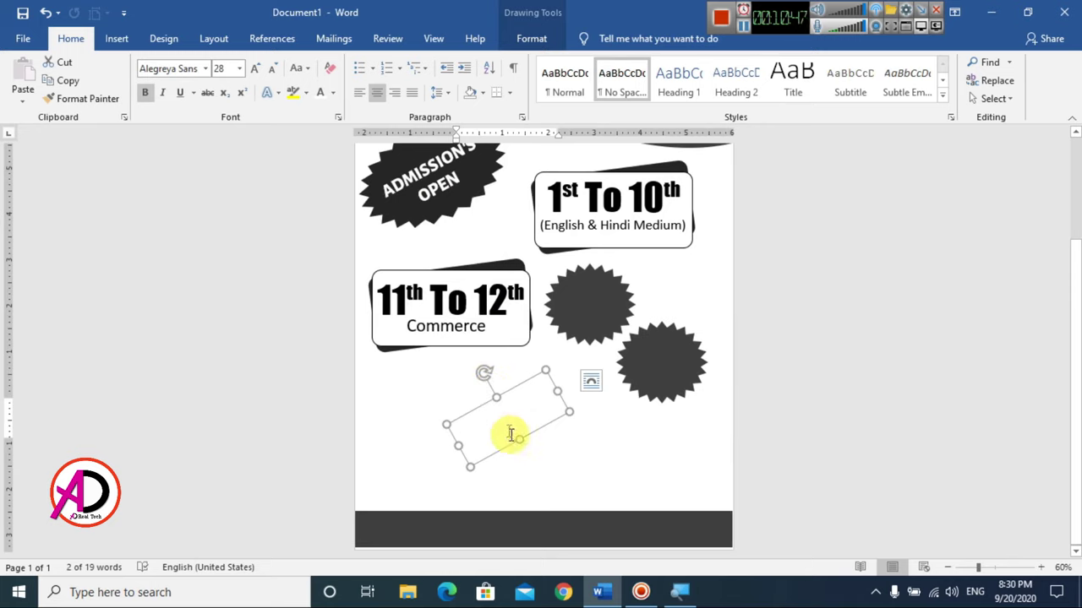
- Make the copied label's text black and rotate the box back to level
triple_click(517, 412)
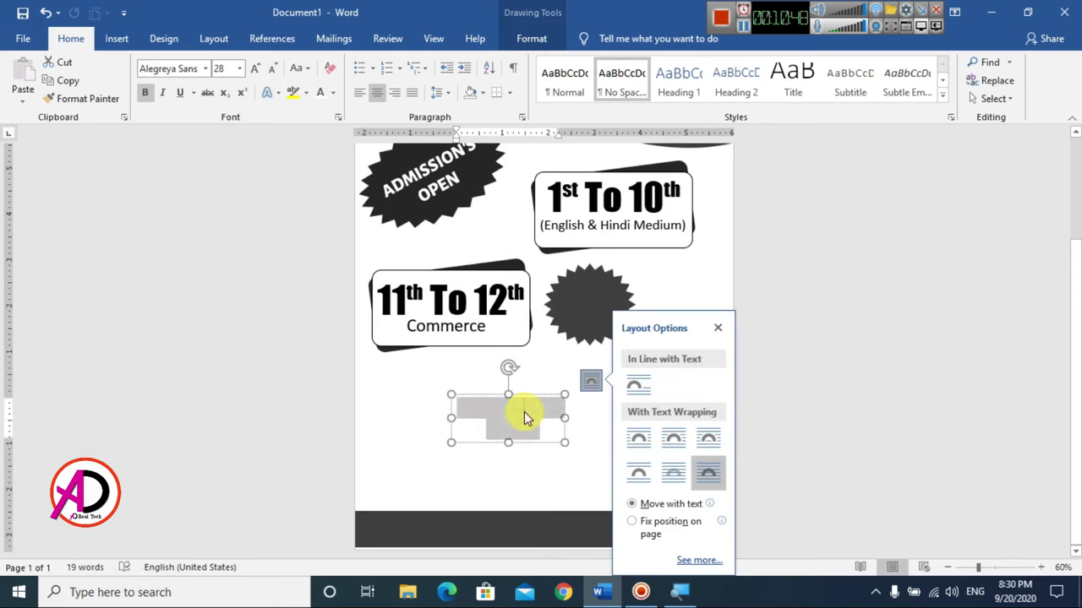
click(333, 93)
click(325, 112)
click(717, 327)
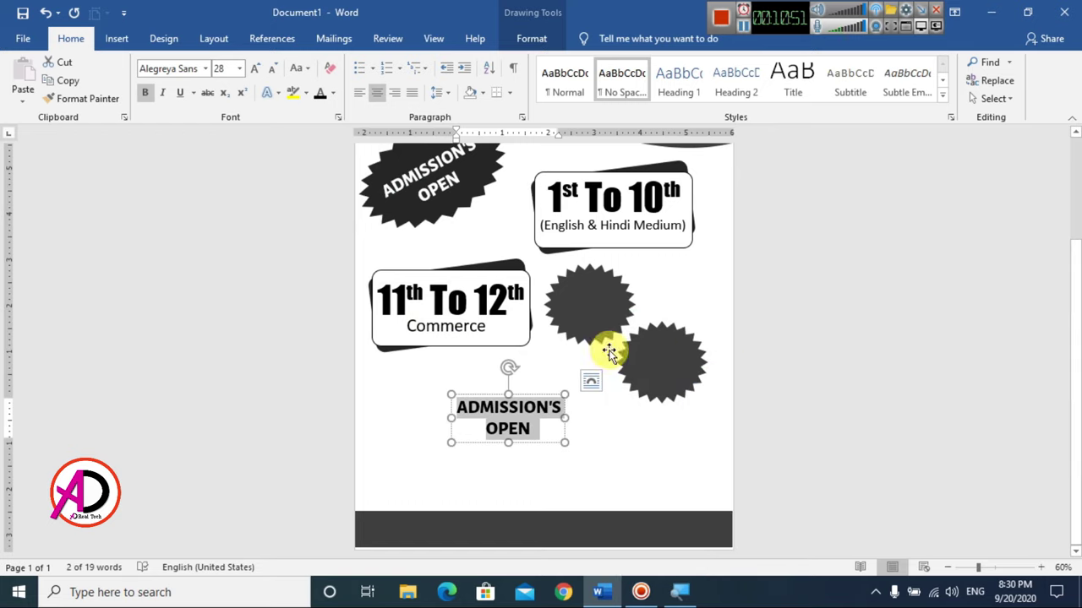
click(575, 454)
scroll(575, 454, up, 3)
scroll(502, 476, down, 1)
click(502, 474)
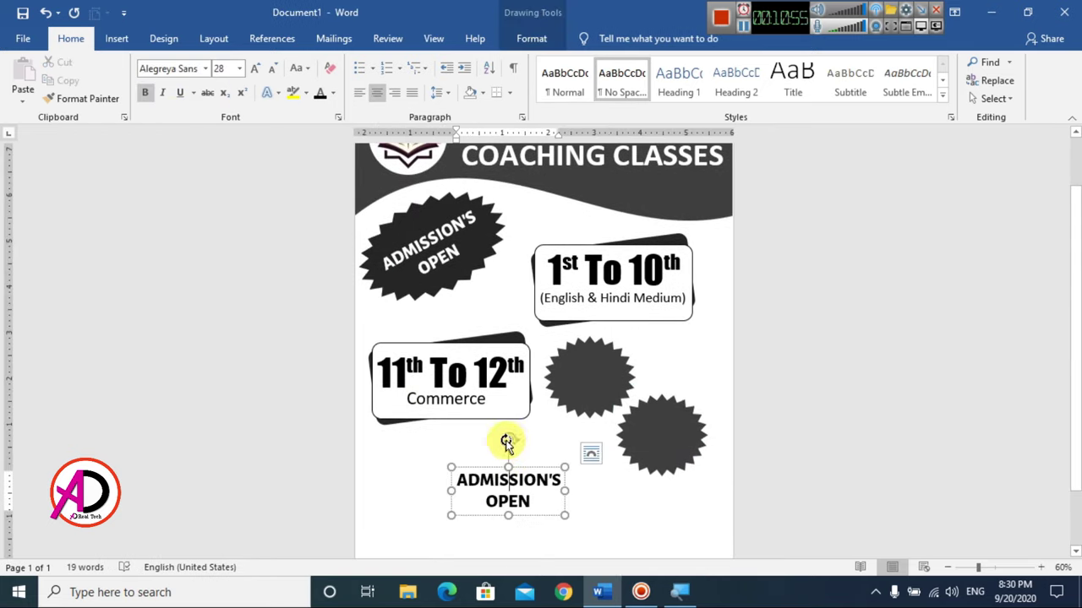
drag(510, 440, 539, 443)
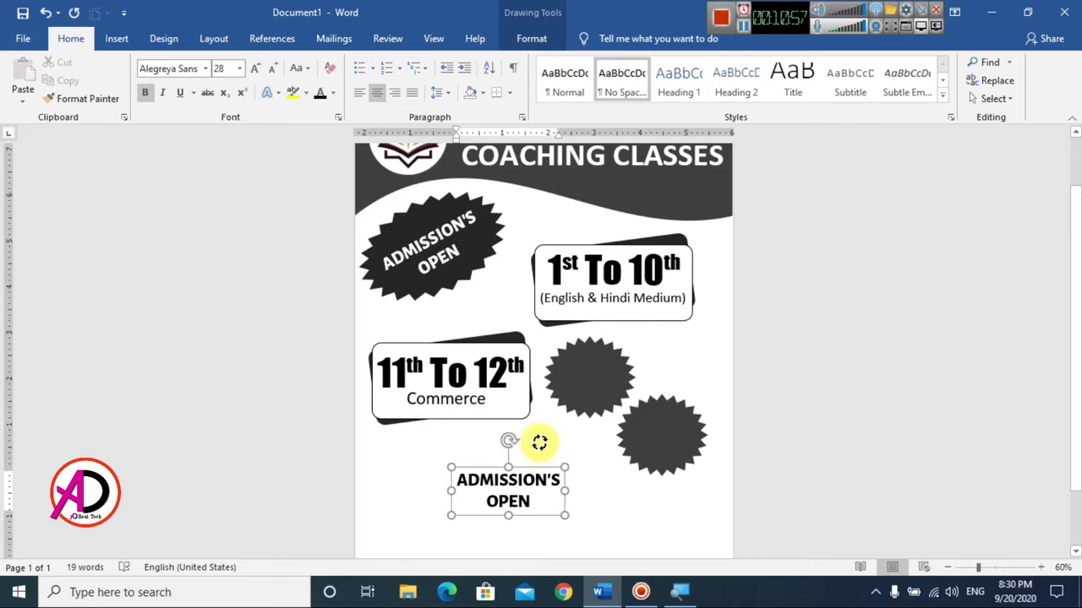
click(599, 510)
scroll(550, 481, down, 1)
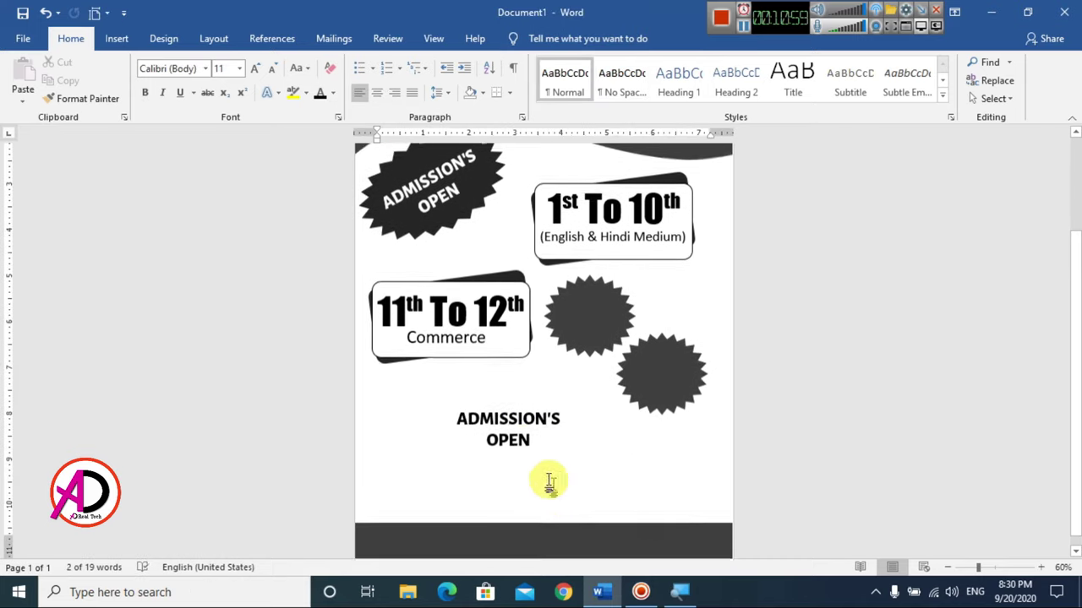
- Retype the copy as SPOKEN ENGLISH and move it onto the upper starburst
click(526, 435)
drag(513, 429, 442, 409)
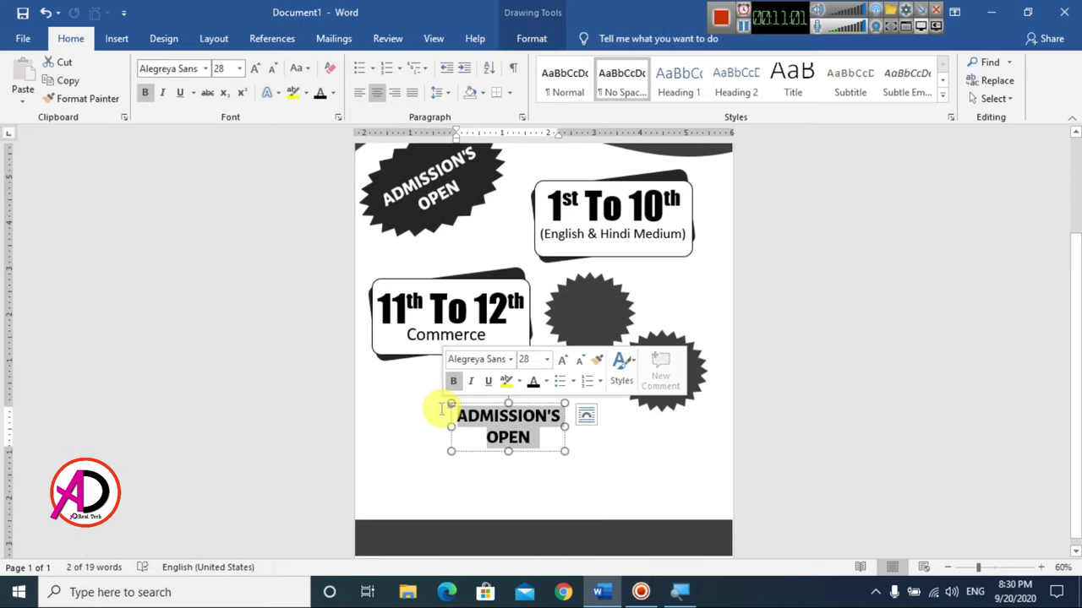
text(s)
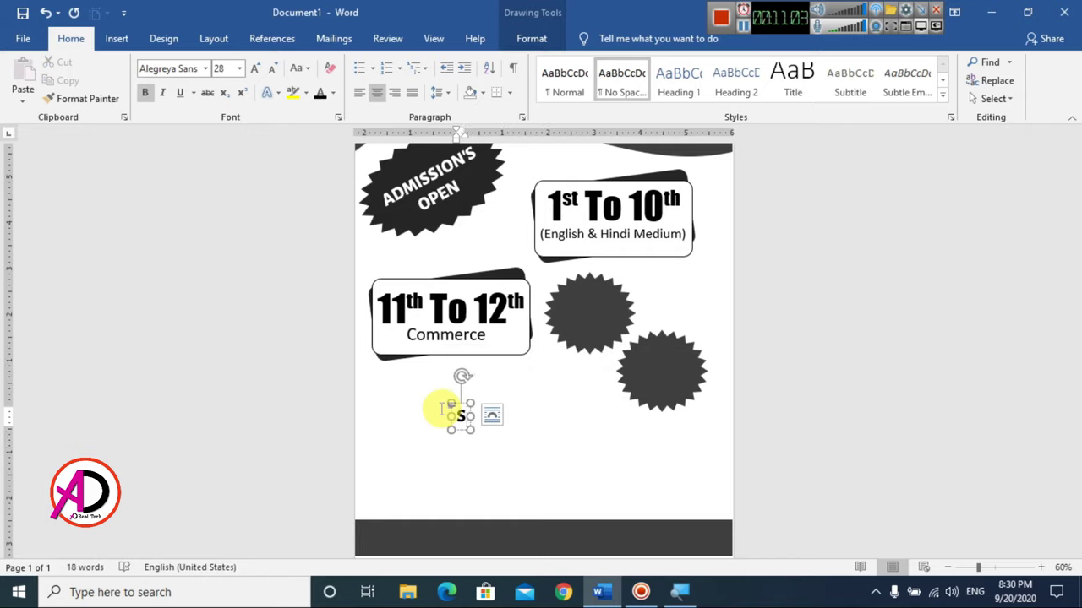
text(o)
key(BackSpace)
text(POKEN ENGL)
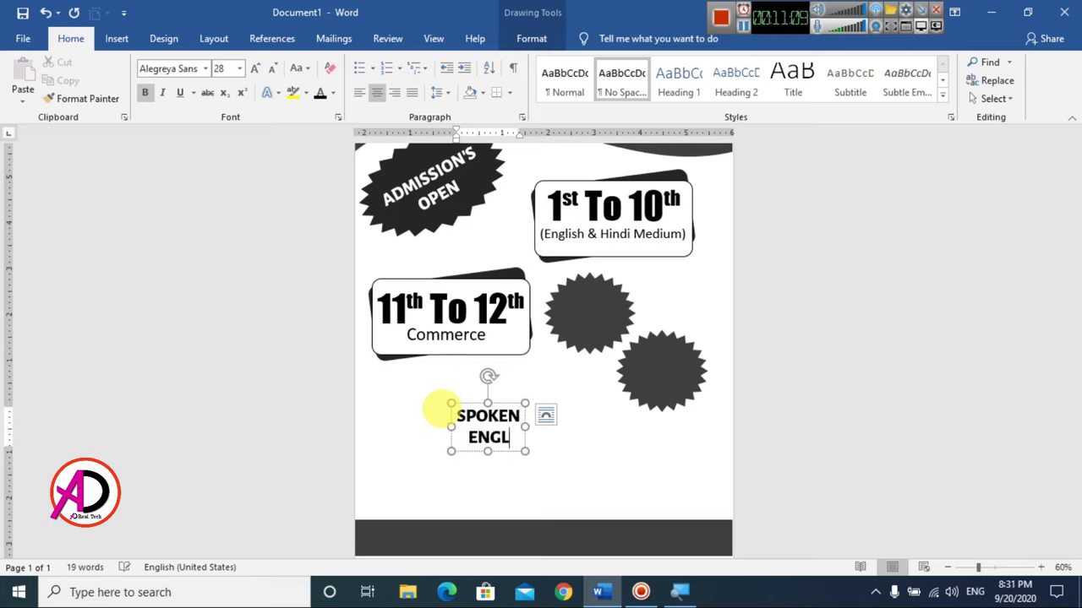
text(ISH)
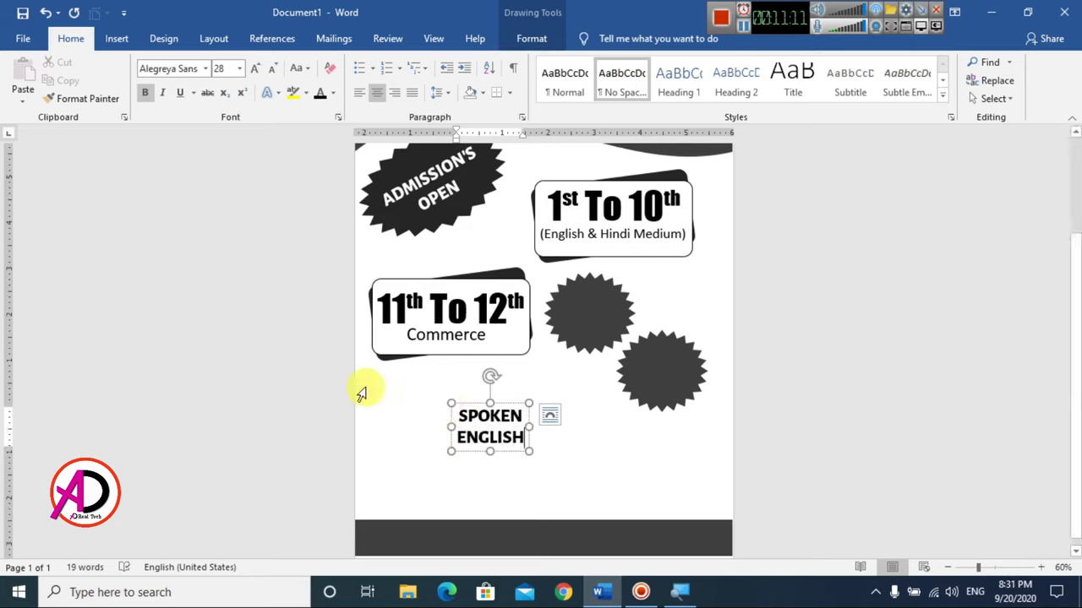
drag(505, 407, 603, 294)
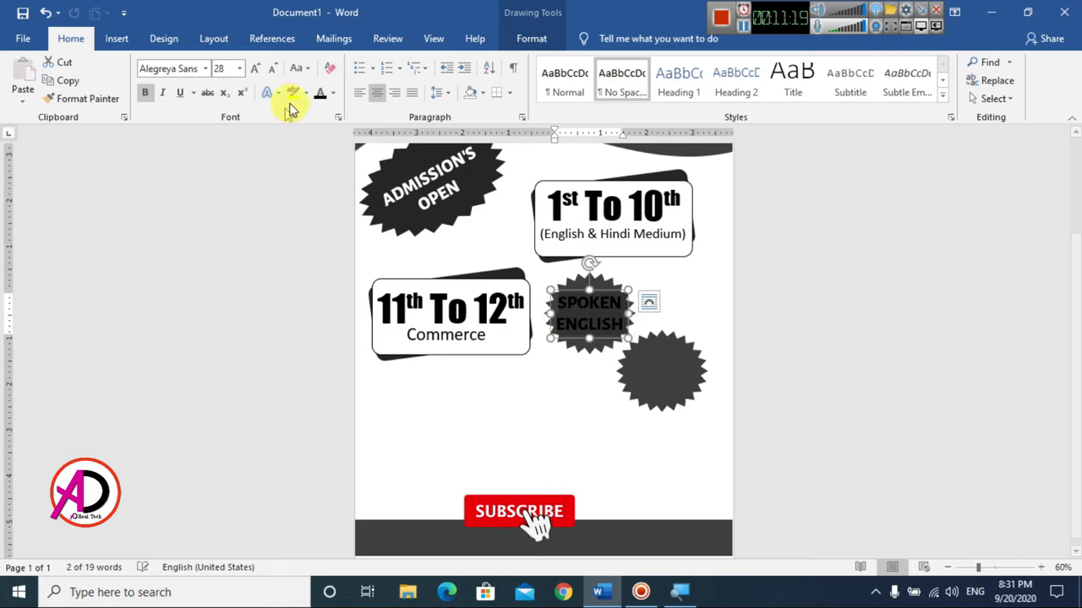
- Make the SPOKEN ENGLISH text white at size 26 and nudge the label slightly right
click(333, 93)
click(321, 148)
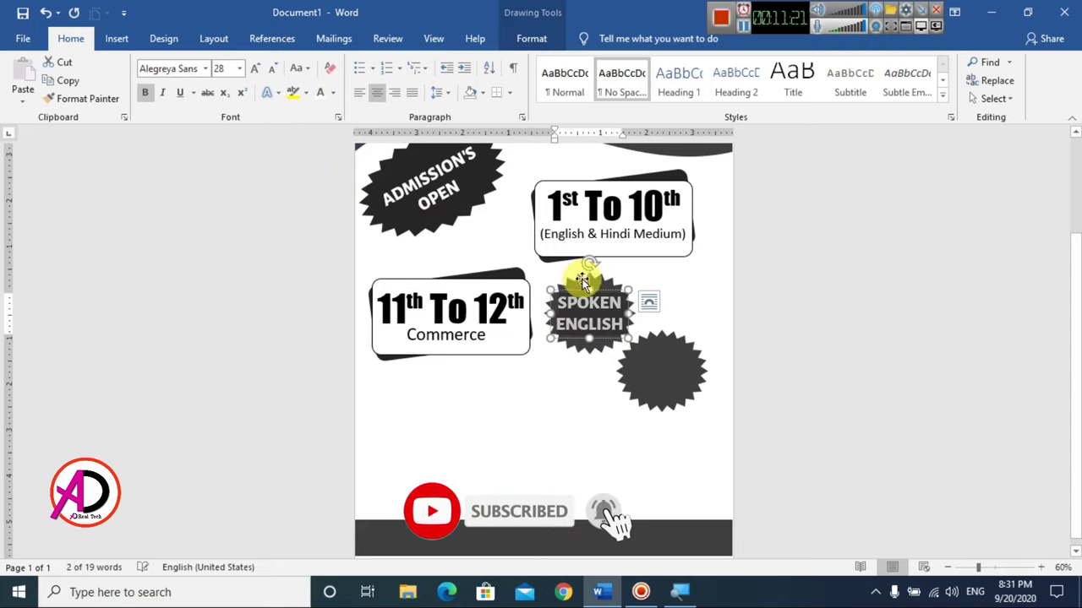
scroll(708, 448, up, 4)
click(642, 351)
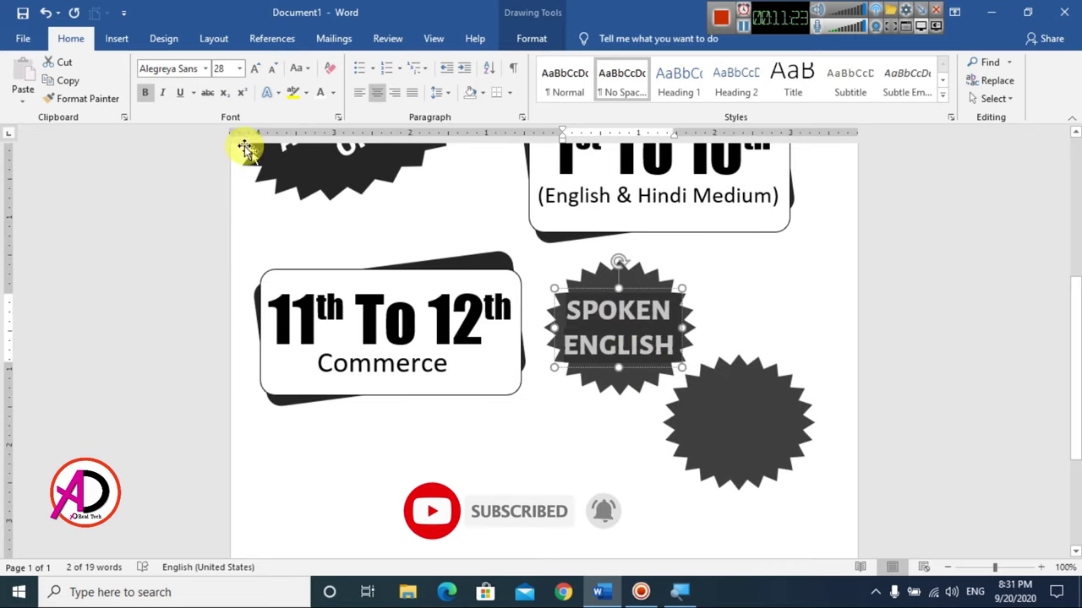
click(240, 71)
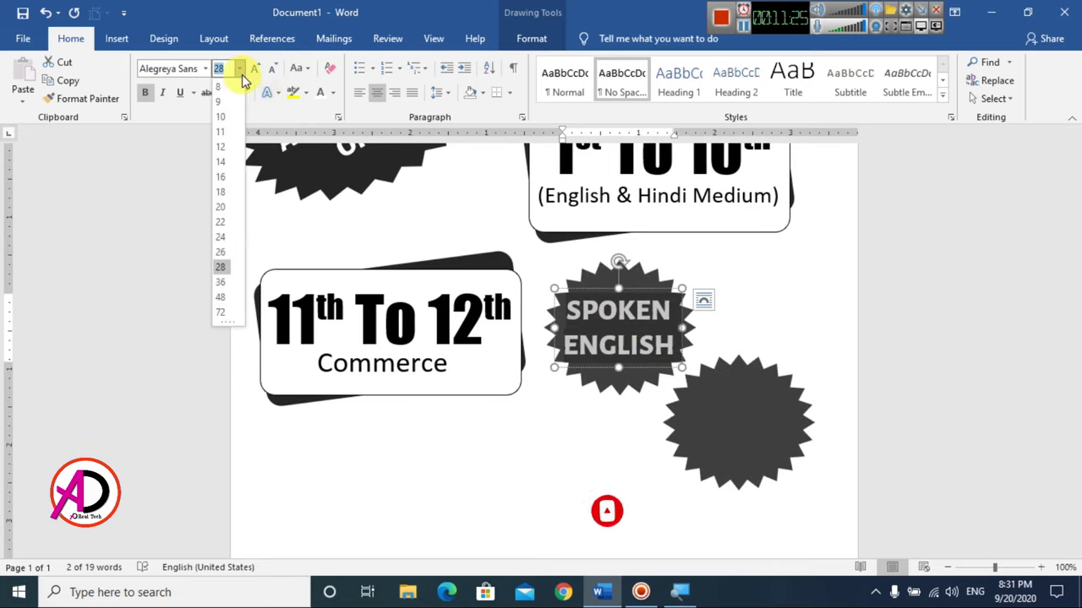
click(225, 254)
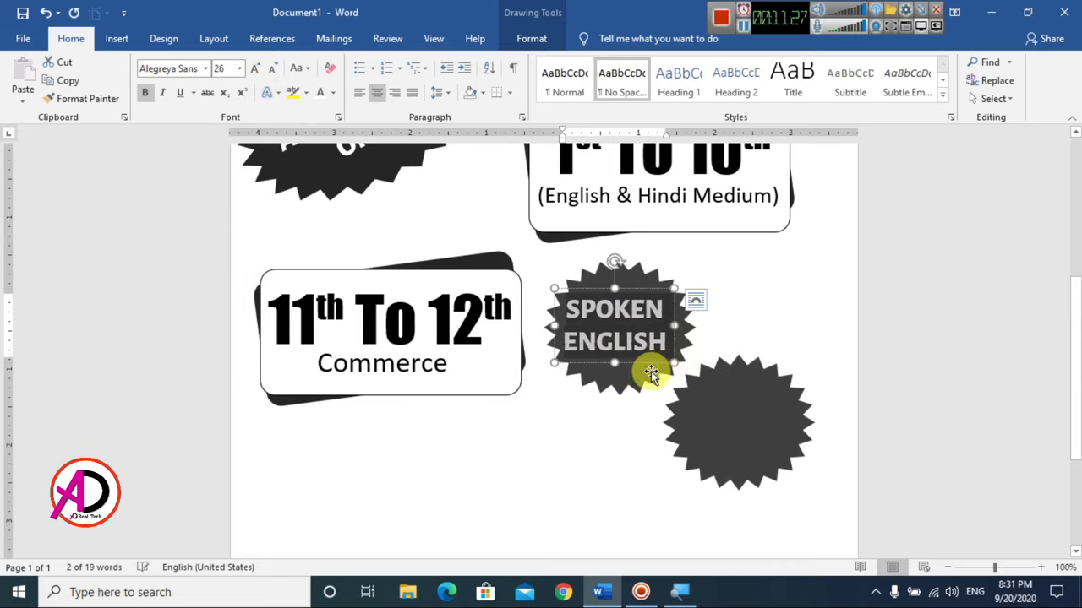
key(Right)
key(Right)
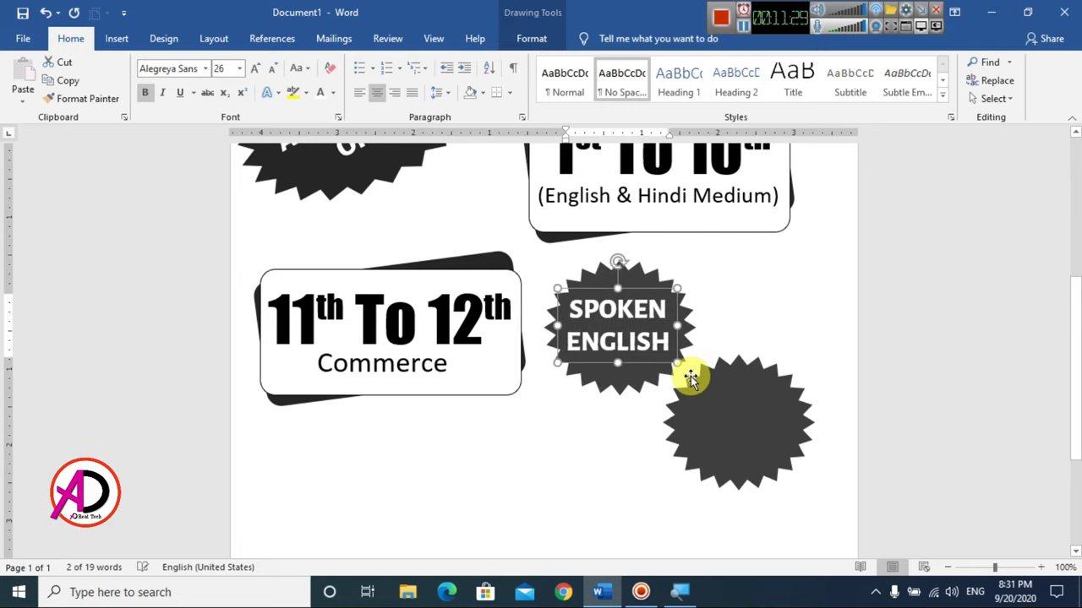
key(Right)
- Duplicate the SPOKEN ENGLISH label onto the lower starburst and retype it NEW BATCHES
key(ctrl+d)
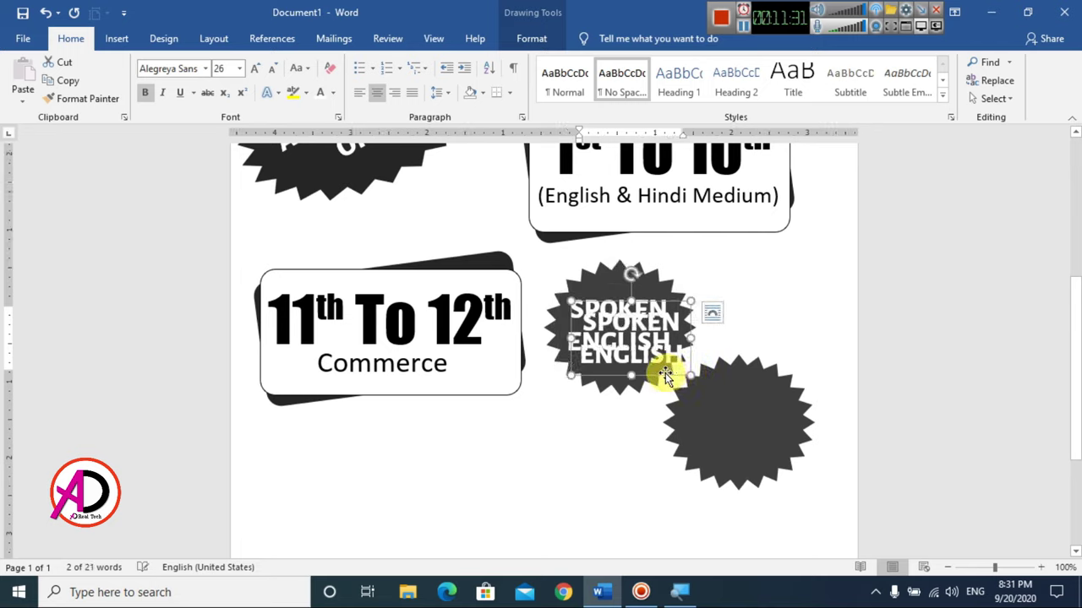
drag(665, 374, 772, 451)
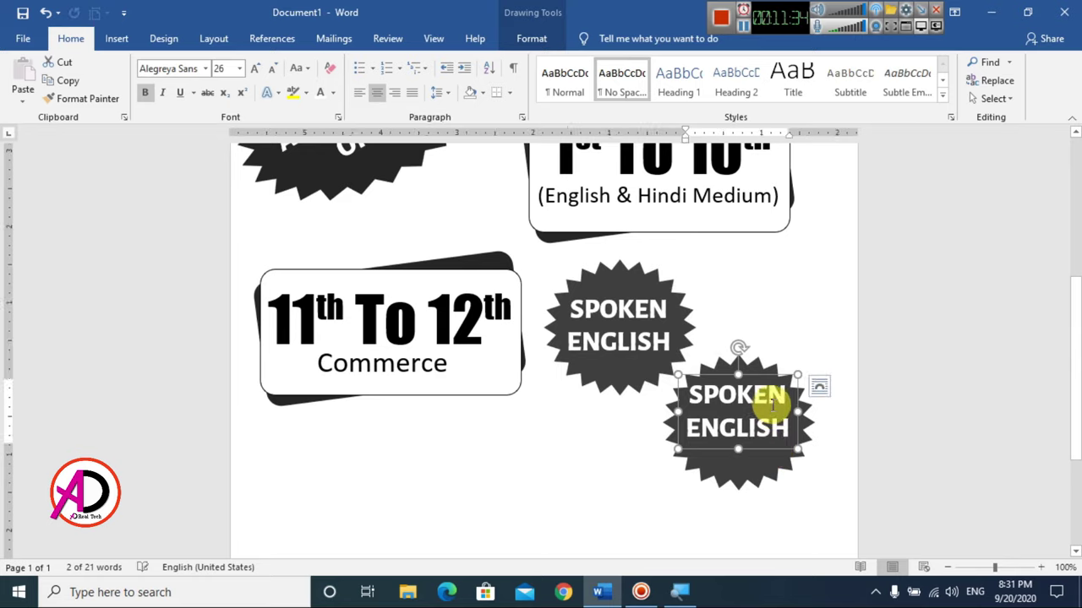
triple_click(715, 396)
text(NE)
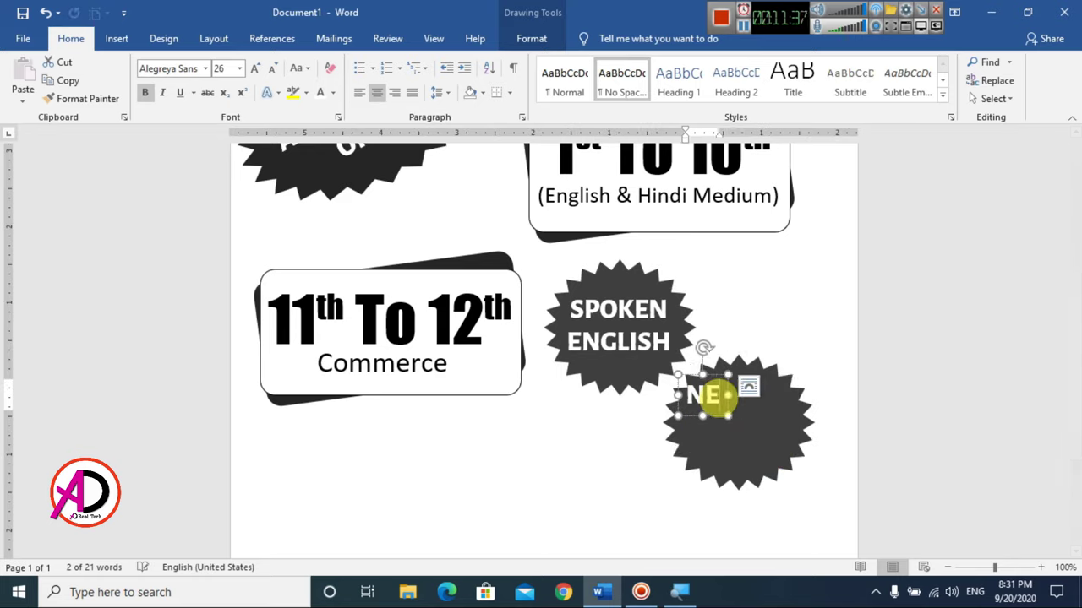
text(W)
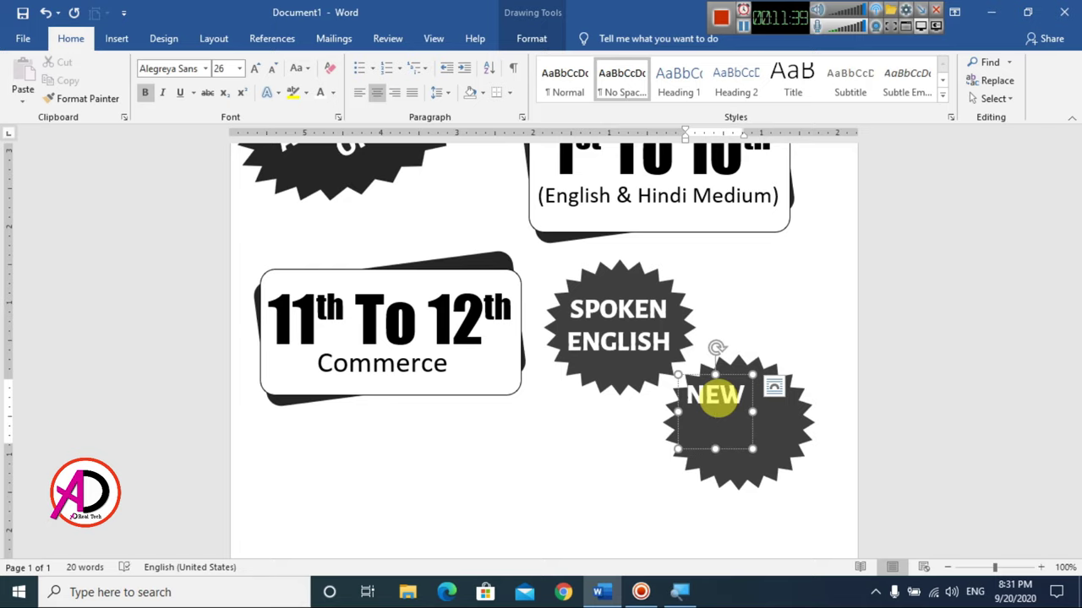
text( BATCH)
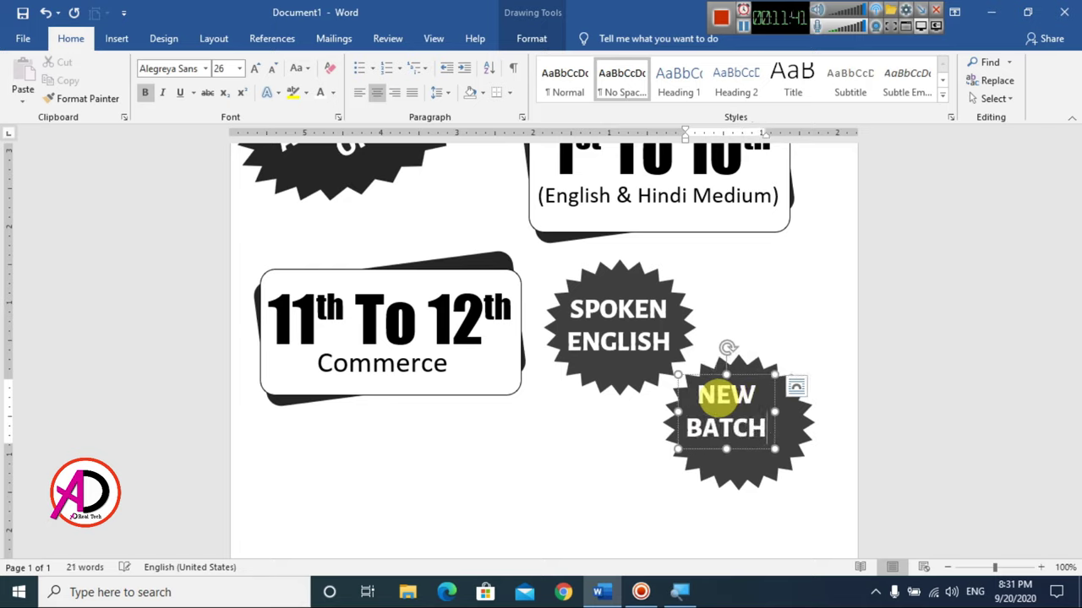
text(ES STARS)
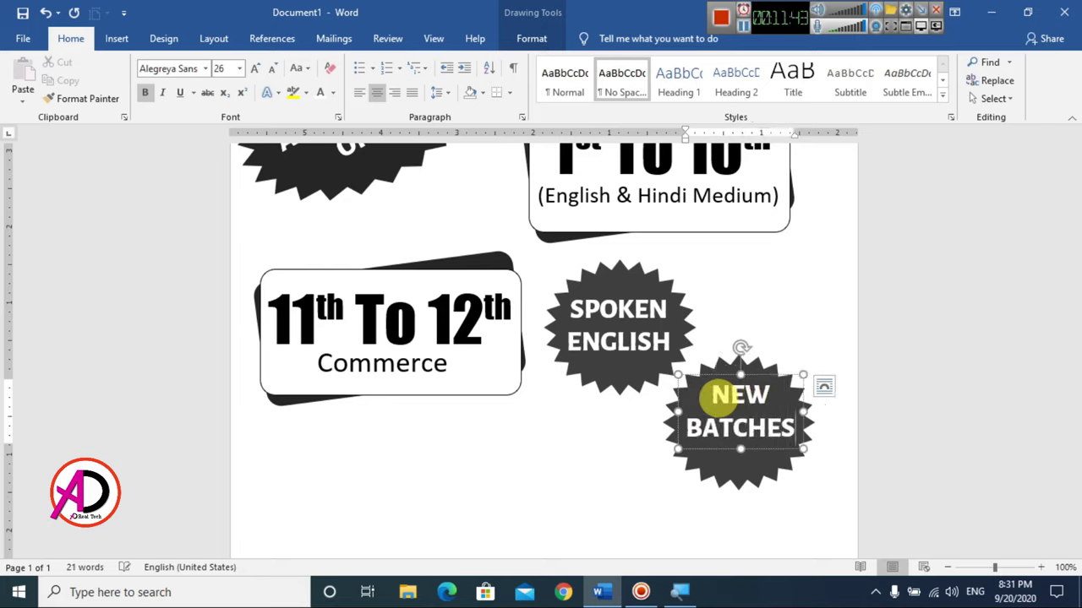
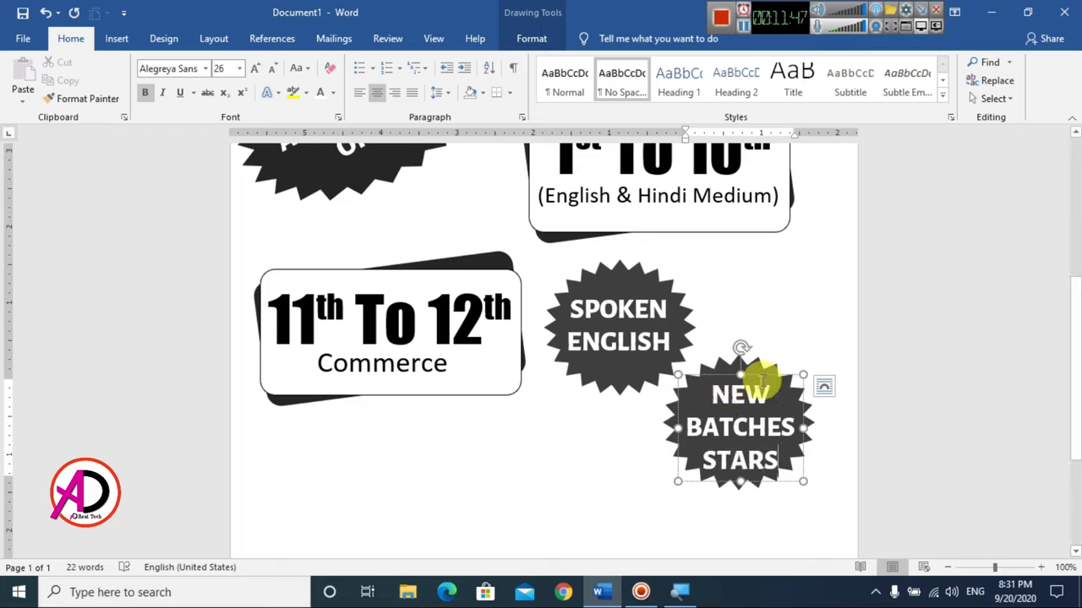
- Nudge the NEW BATCHES STARS badge slightly left beside SPOKEN ENGLISH and review the page
key(Escape)
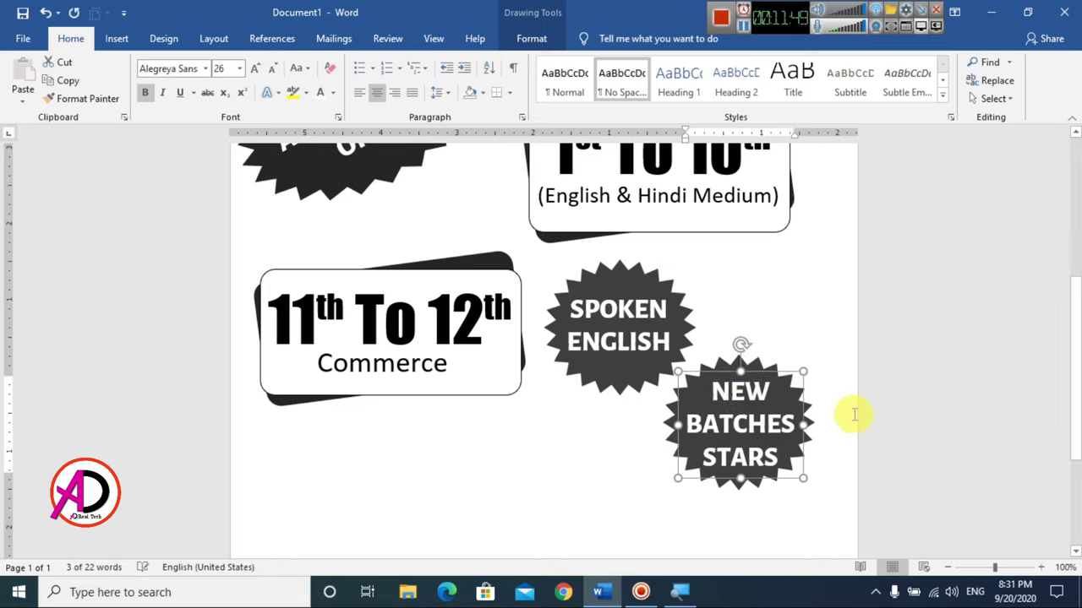
key(ctrl+Left)
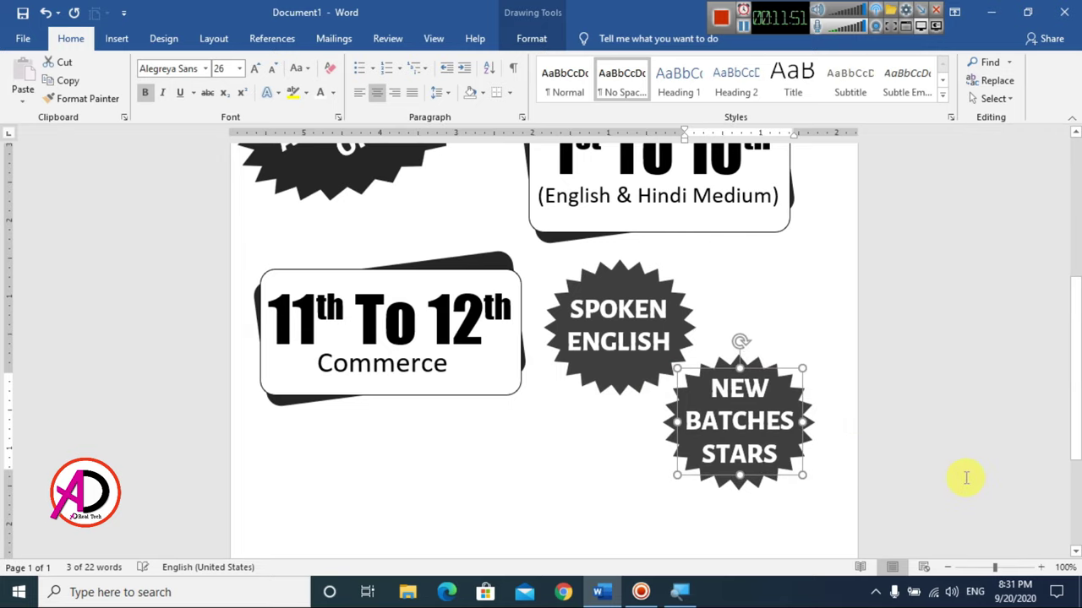
key(ctrl+Home)
ctrl+scroll(882, 437, down, 5)
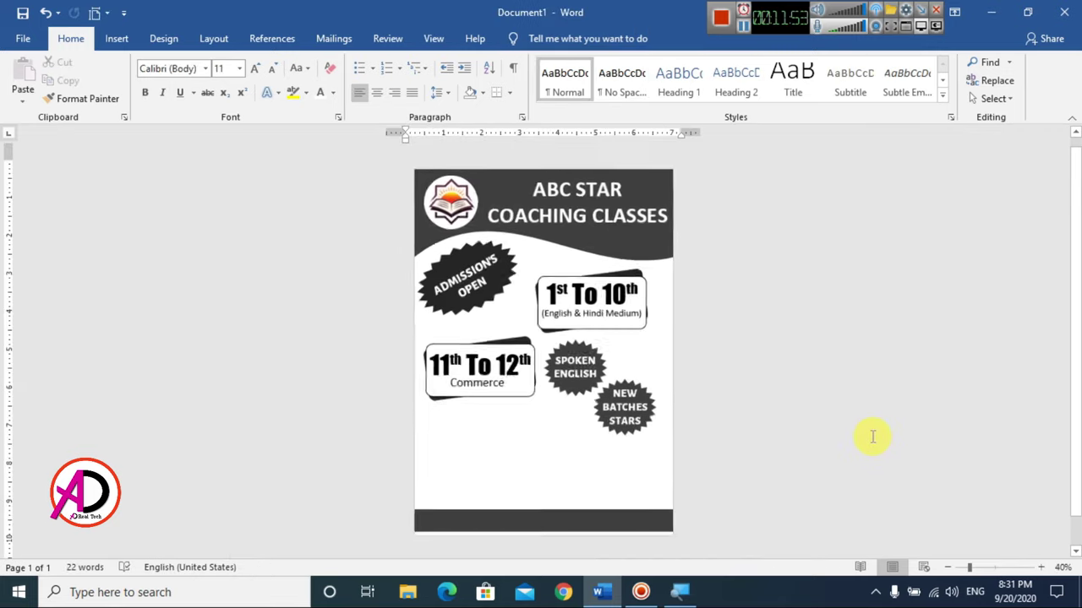
scroll(751, 435, down, 2)
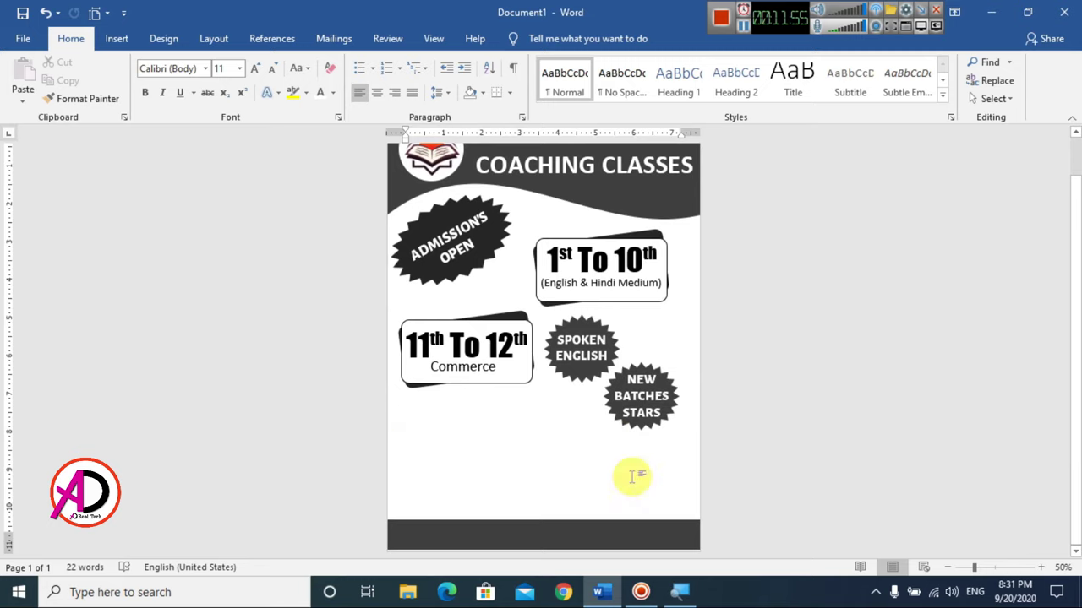
ctrl+scroll(638, 472, up, 3)
scroll(638, 469, down, 3)
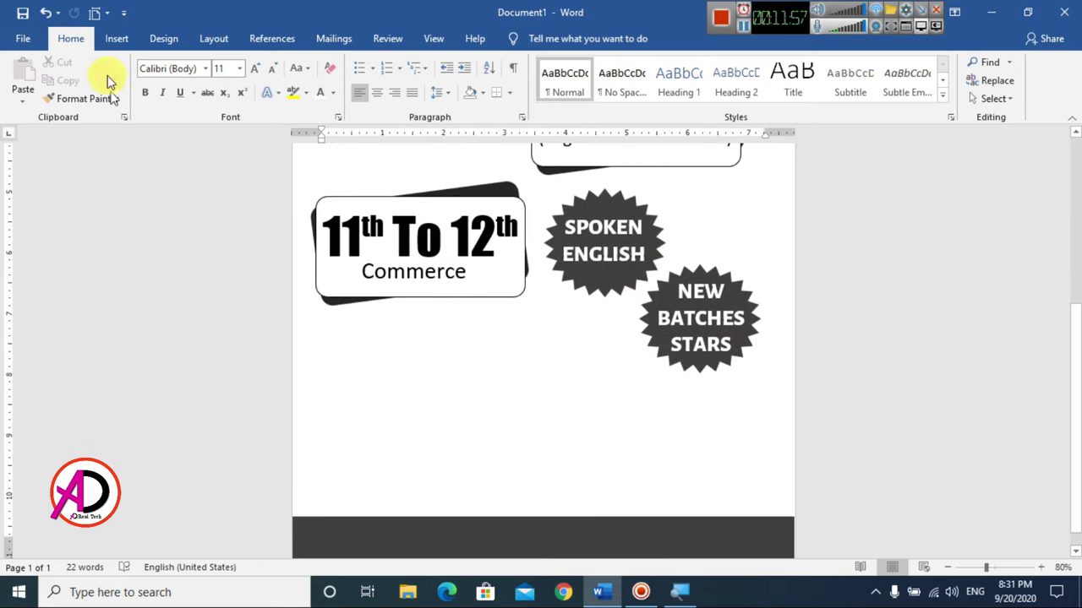
click(115, 40)
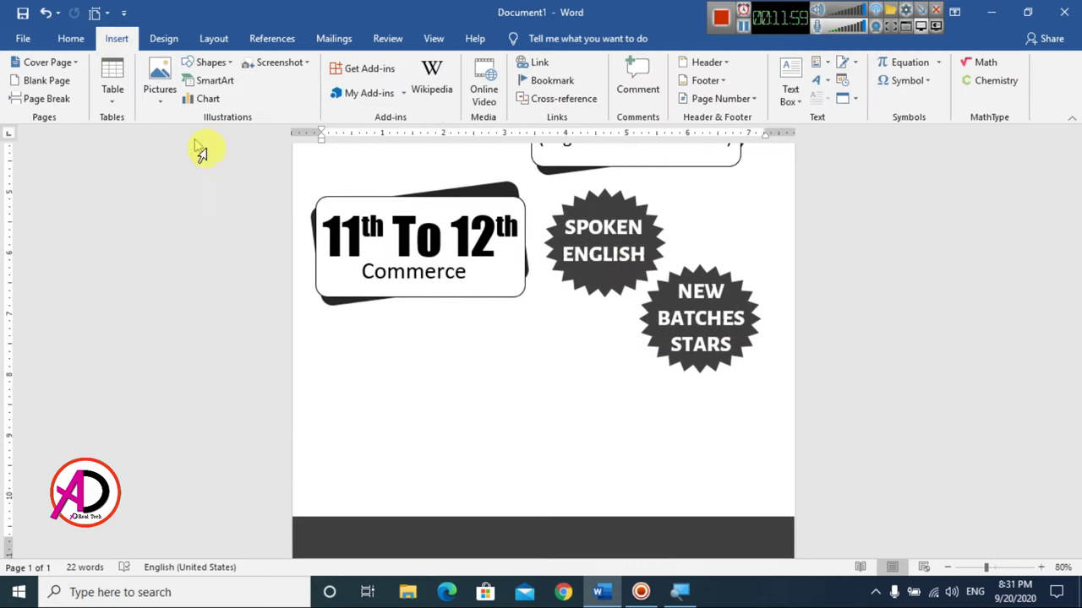
- Draw a large text box below the 11th To 12th Commerce box
click(213, 64)
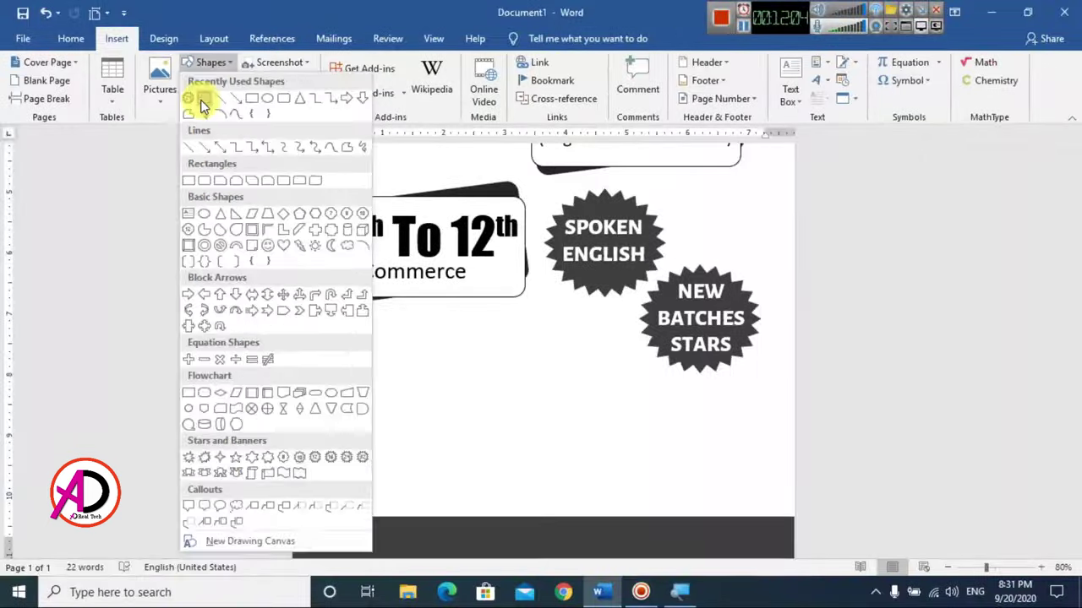
click(204, 101)
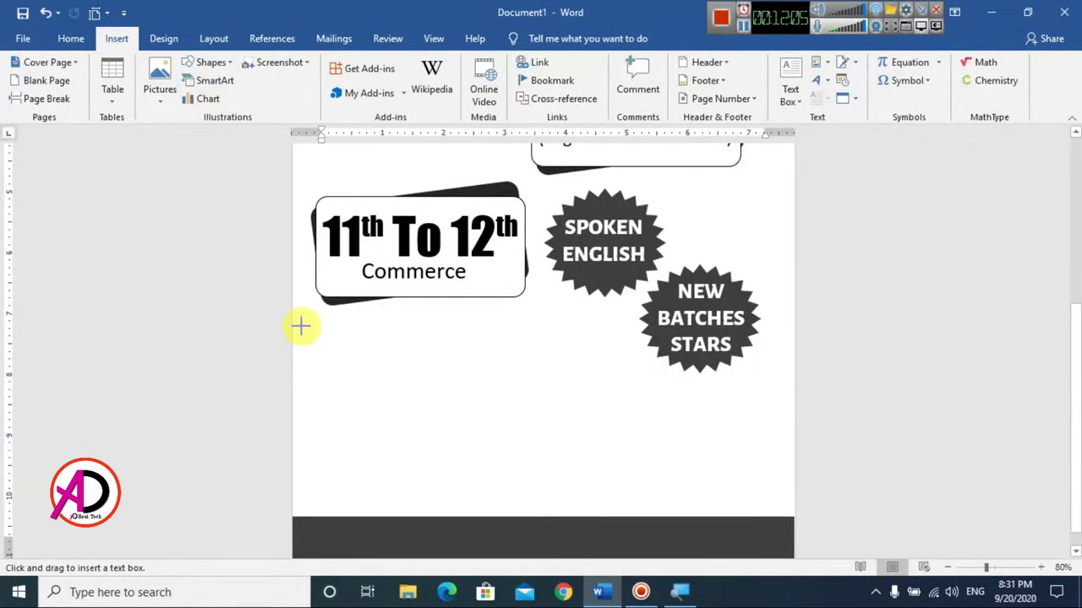
drag(301, 325, 625, 502)
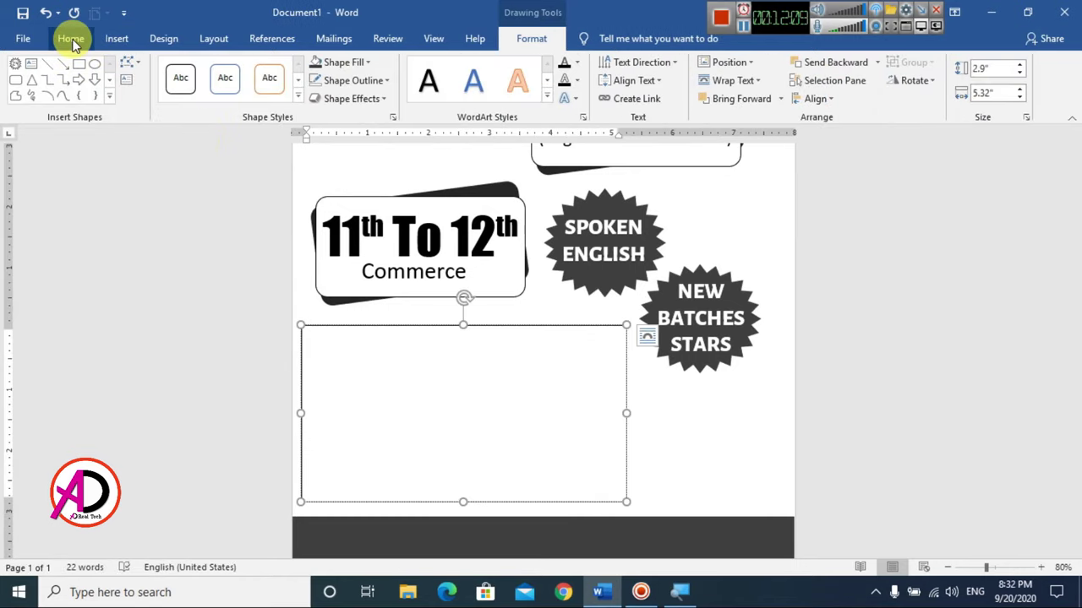
- Set the new box's text to 20 point with an arrow bullet
click(69, 38)
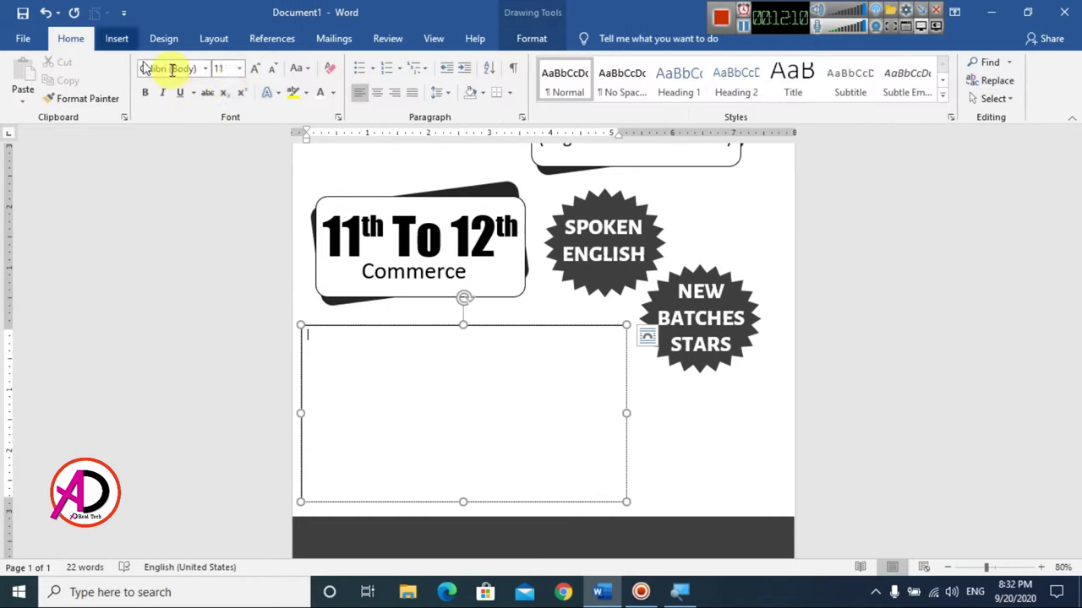
click(255, 69)
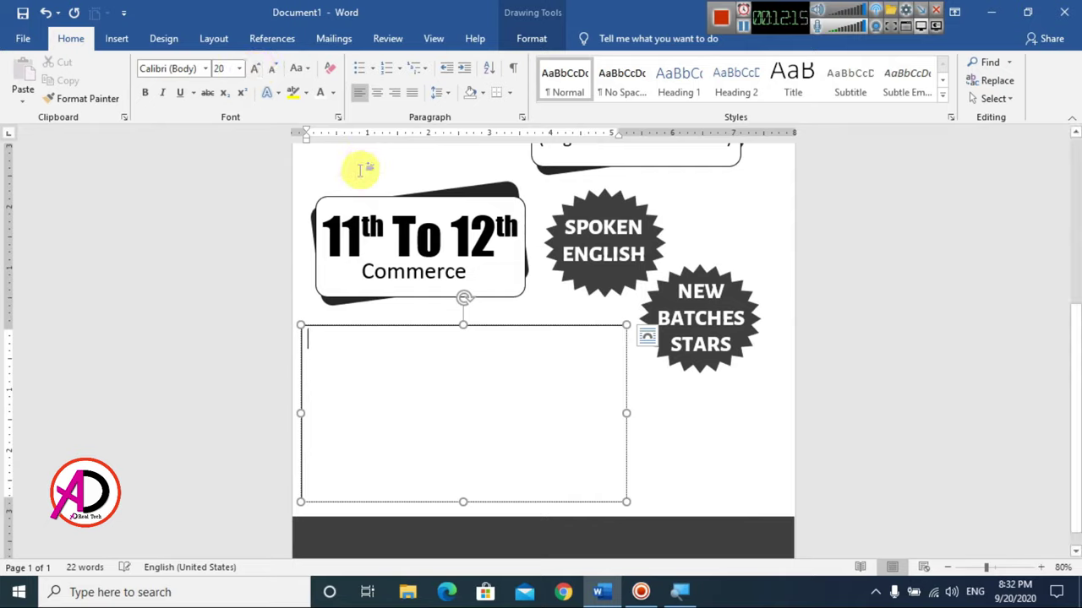
click(377, 74)
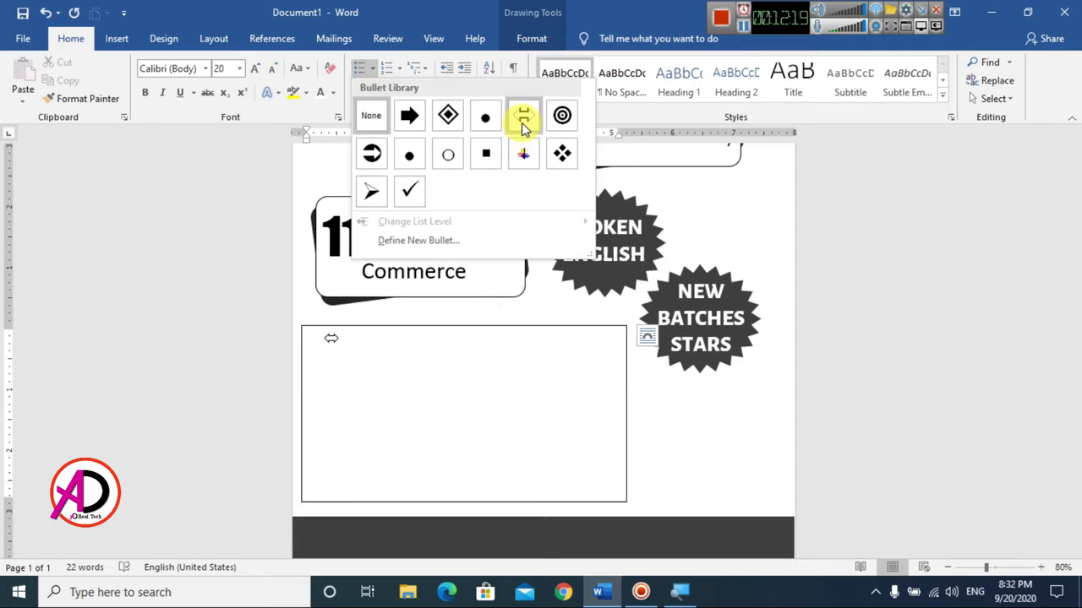
click(412, 119)
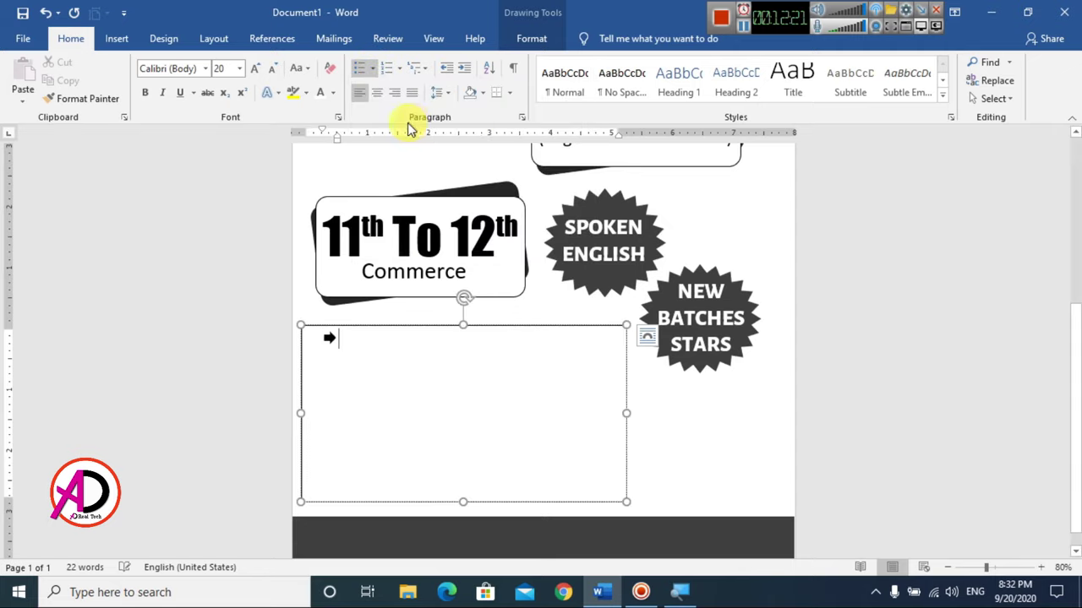
- Type the seven feature lines into the bulleted box, correcting the spelling to Pre-Board
drag(333, 144, 322, 146)
text(Guaranteed Success)
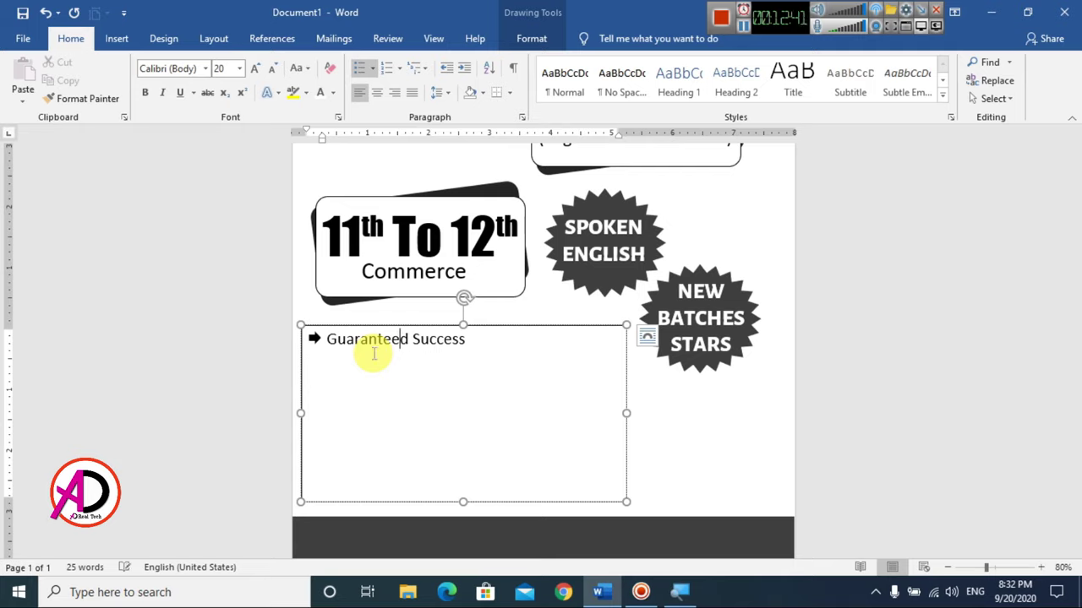
text(Experience)
key(Return)
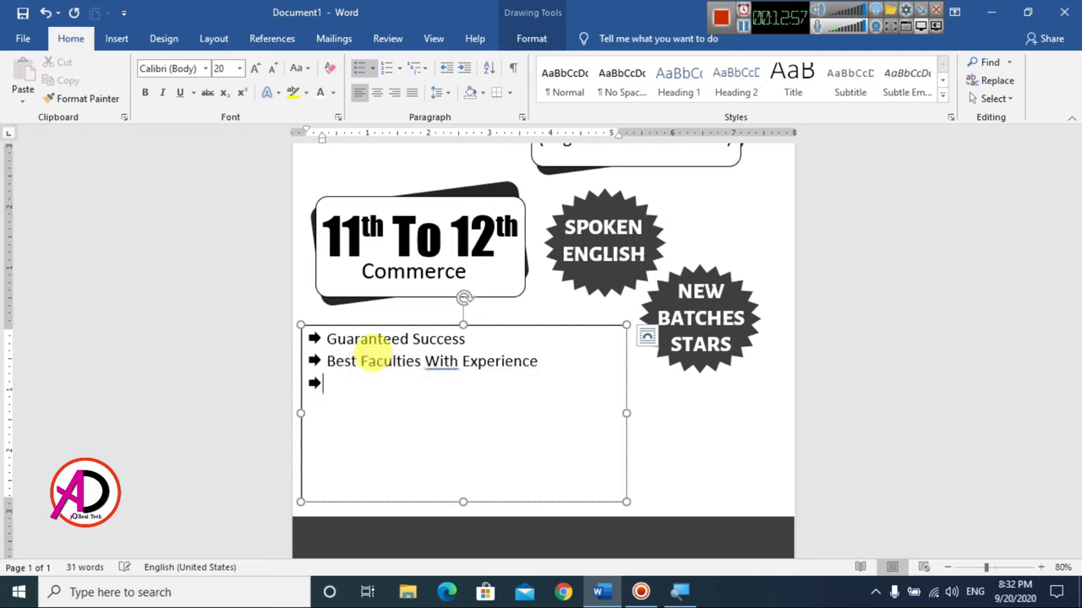
text(Individual Attention)
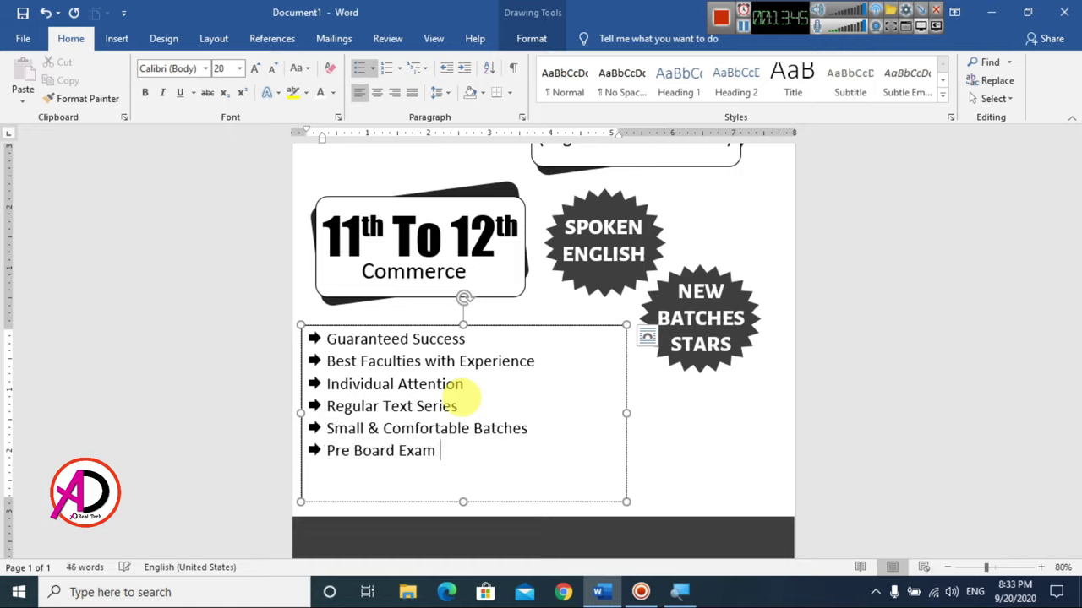
right_click(360, 450)
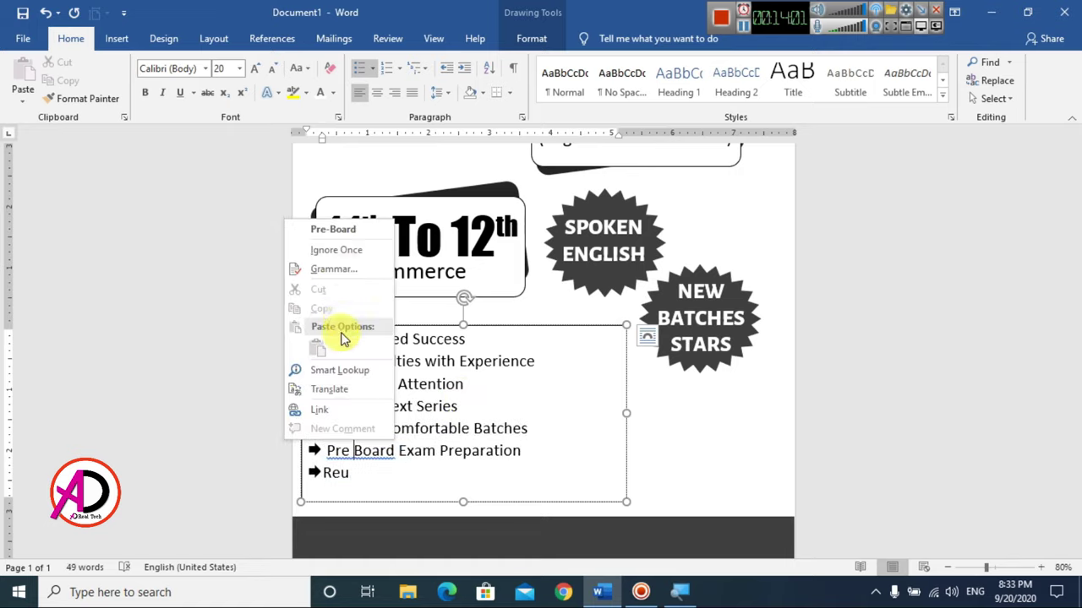
click(311, 234)
click(461, 479)
key(BackSpace)
text(gular Reporting To The Pare)
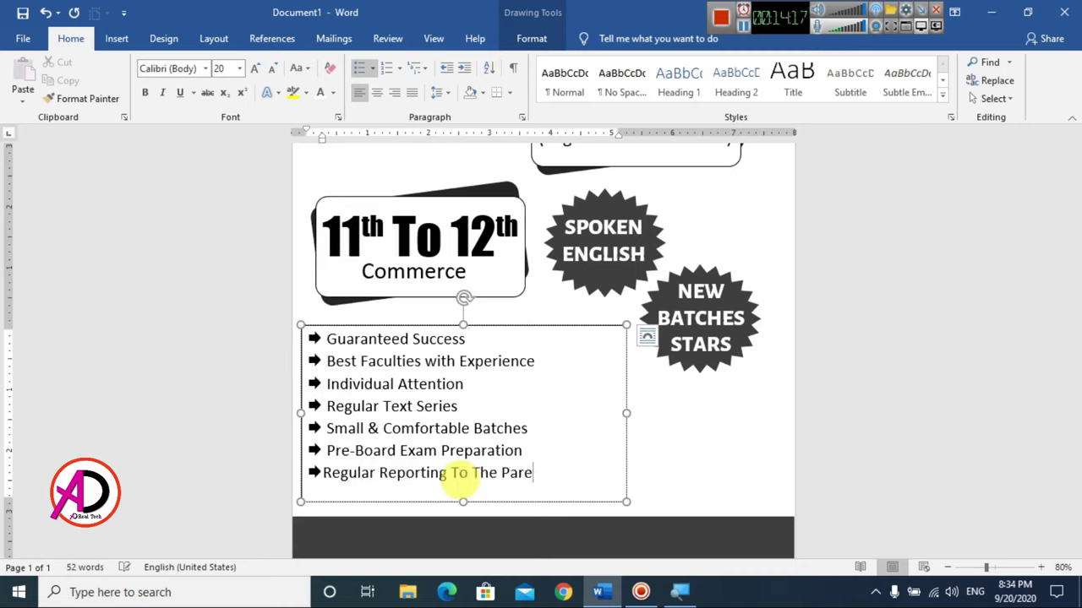
text(nts)
- Bold the whole feature list and lowercase 'To' in the last line
key(ctrl+a)
key(ctrl+b)
click(581, 433)
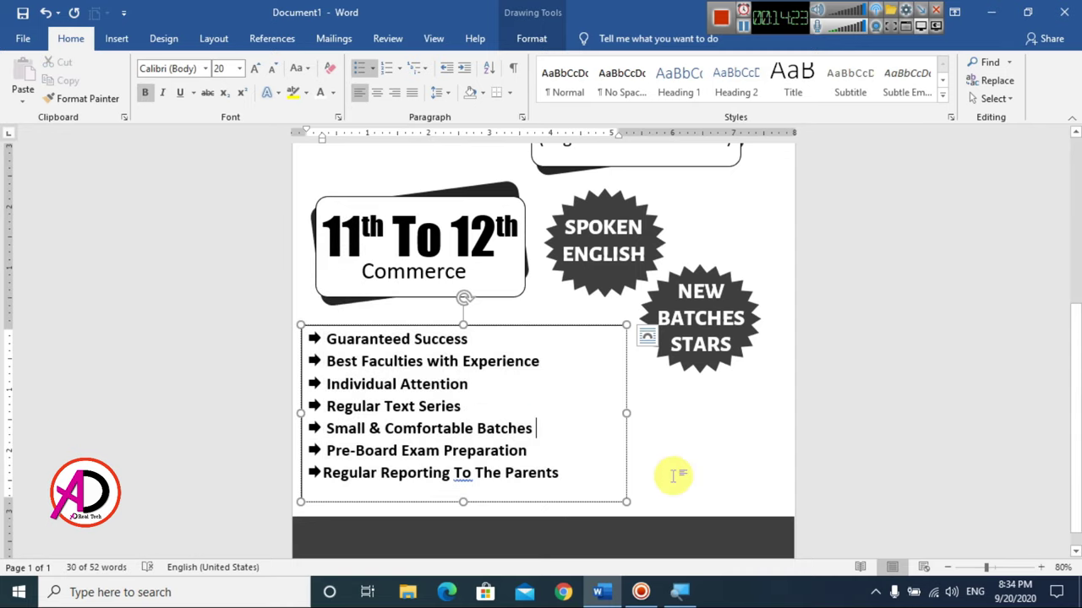
click(461, 474)
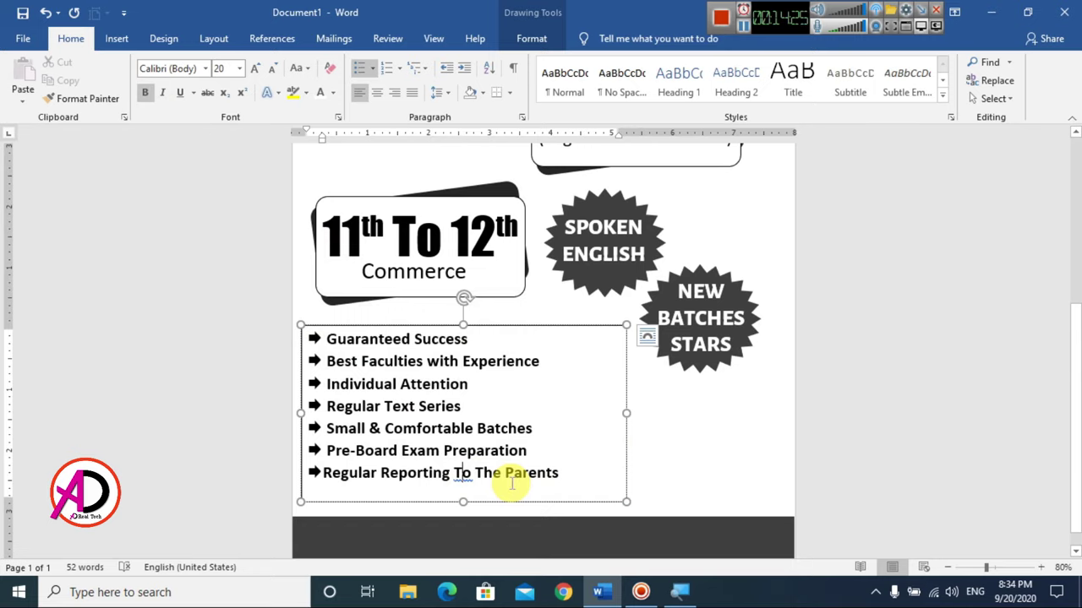
click(672, 484)
- Enlarge the feature list text to 22 point
scroll(644, 474, down, 3)
ctrl+scroll(644, 471, down, 4)
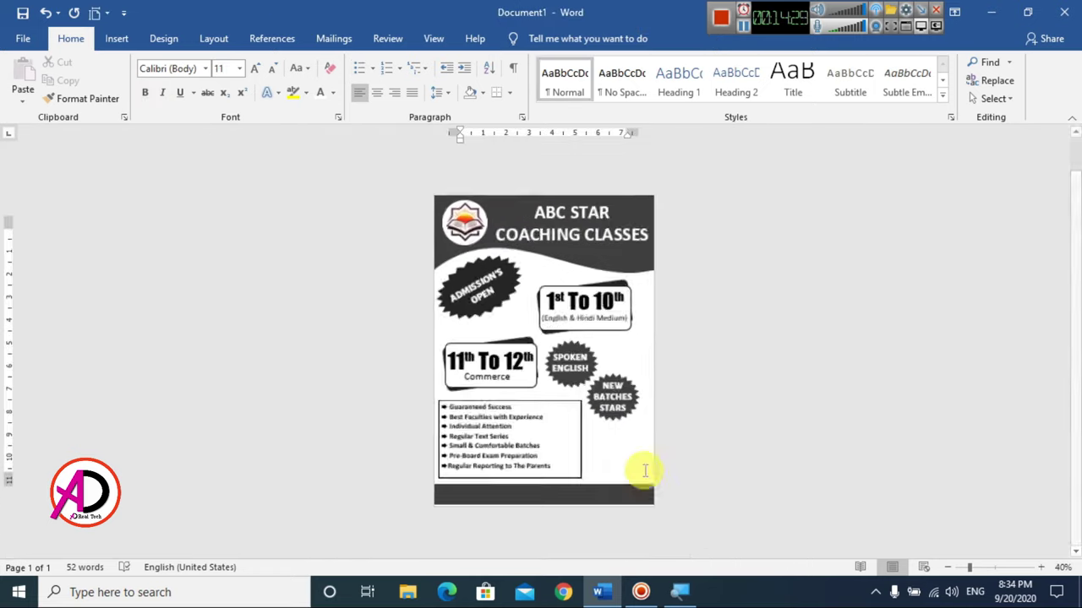
ctrl+scroll(622, 479, up, 1)
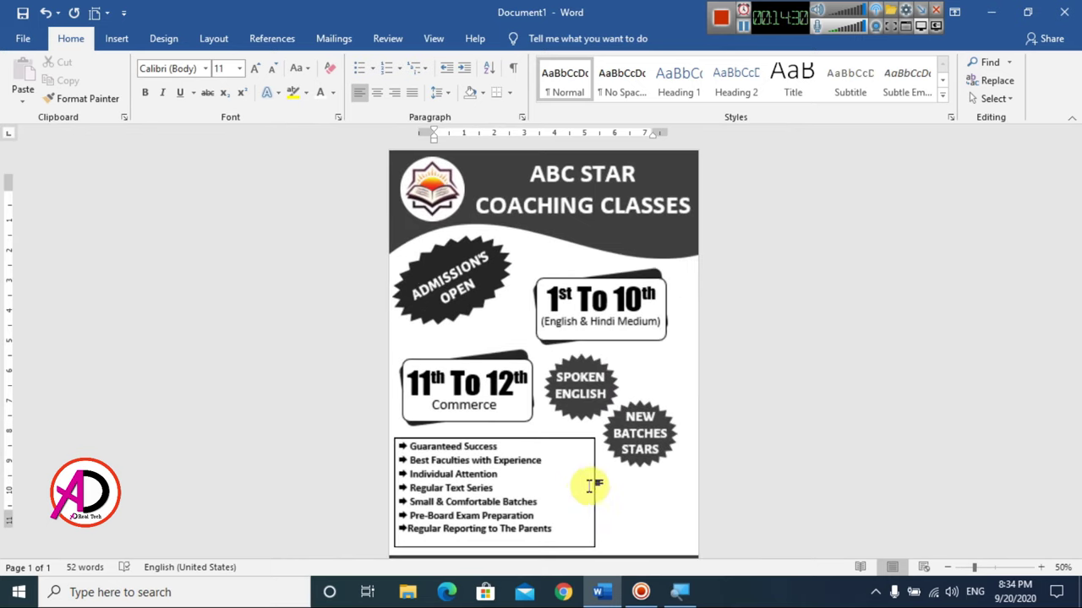
click(562, 532)
drag(558, 532, 358, 446)
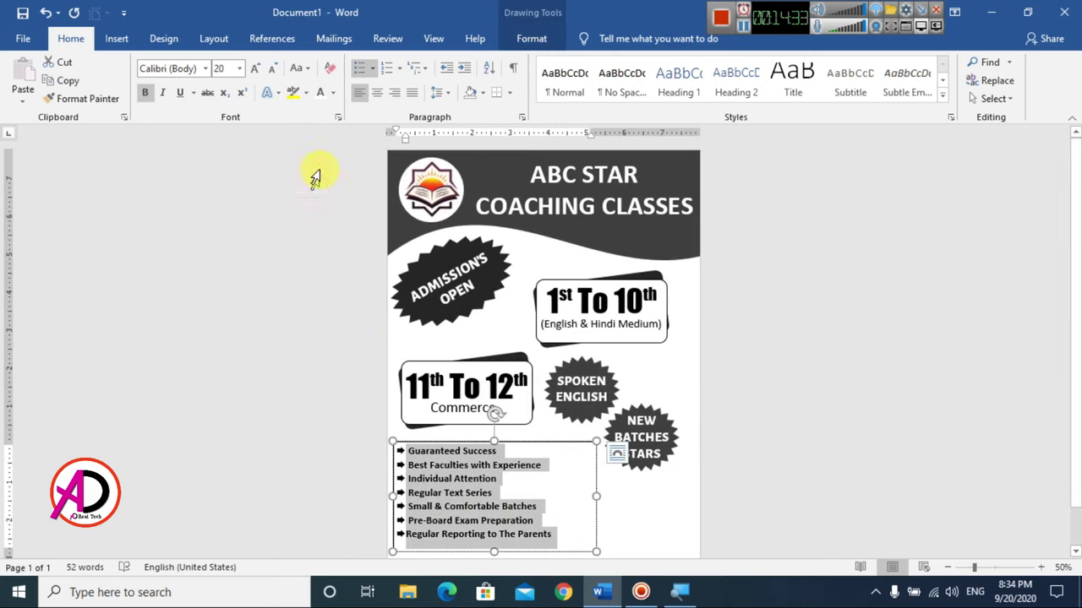
click(255, 69)
scroll(520, 444, down, 1)
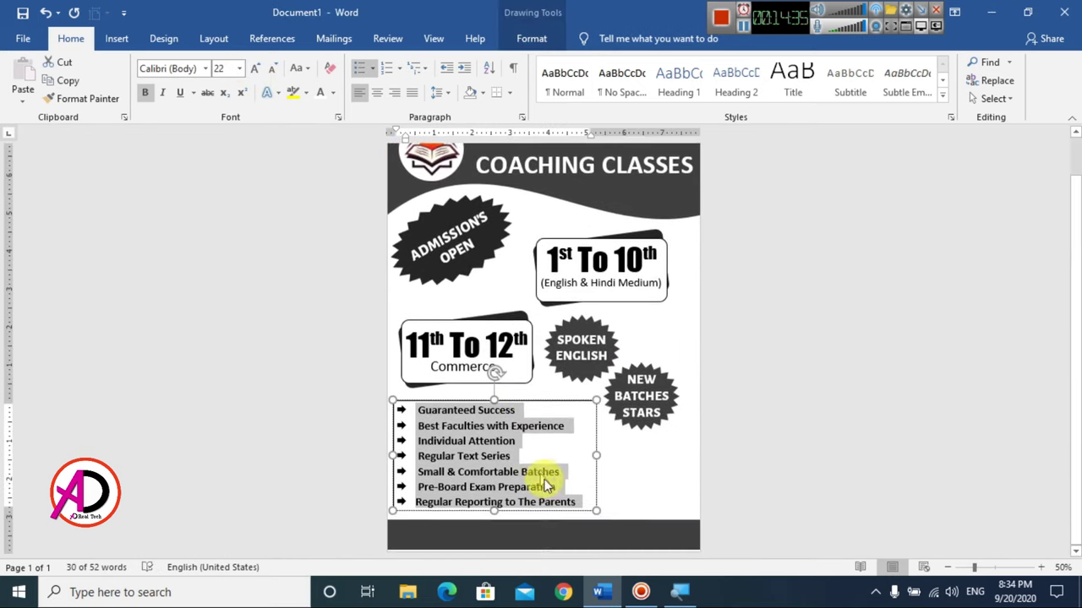
scroll(633, 478, up, 1)
scroll(550, 474, down, 1)
click(557, 487)
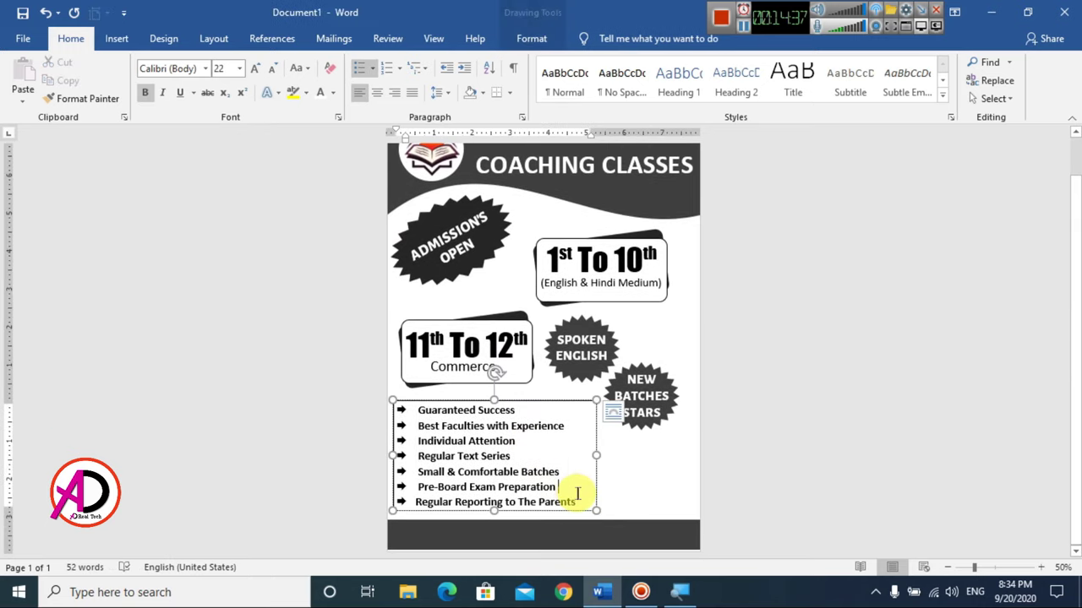
- Give the feature list box No Fill and No Outline
click(558, 402)
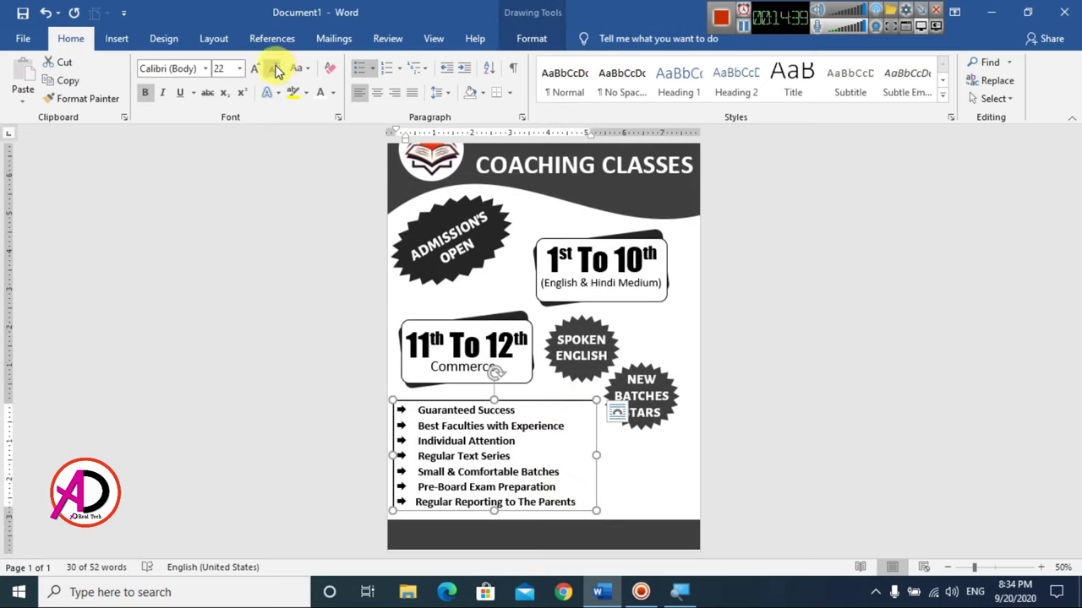
click(530, 39)
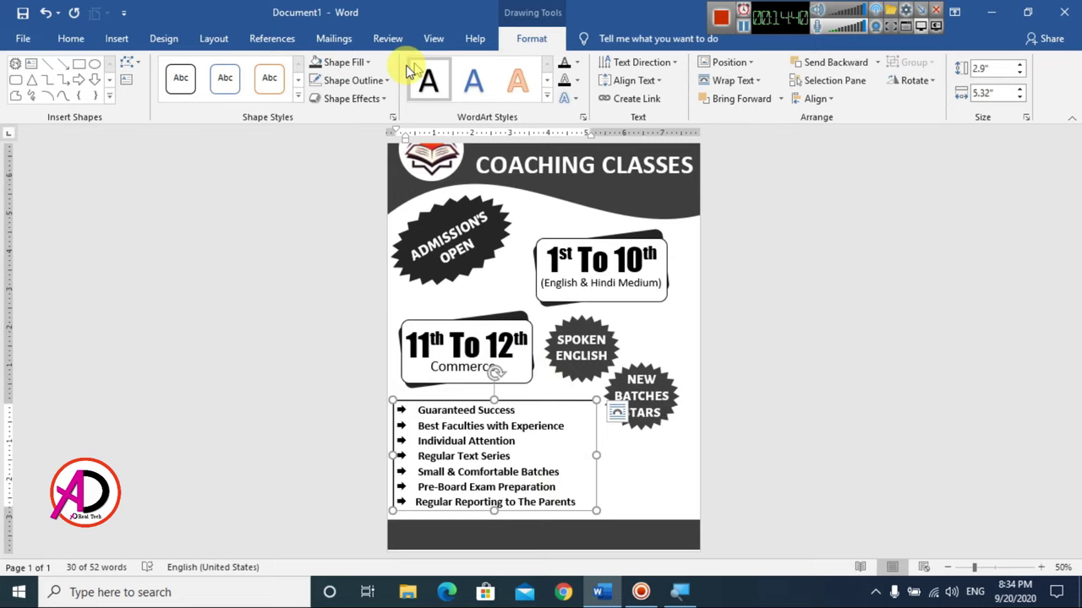
click(362, 63)
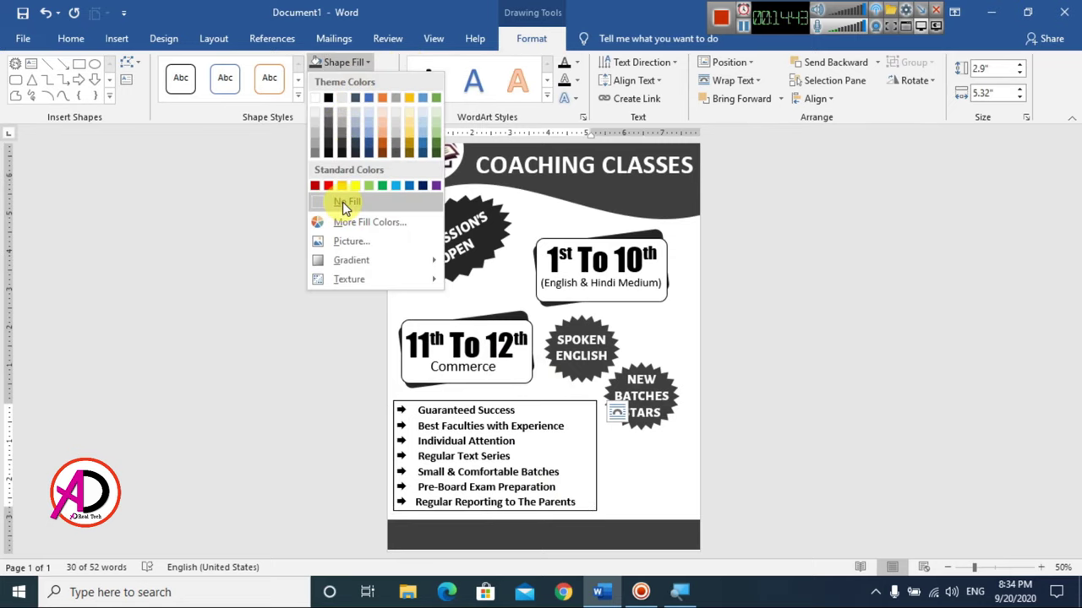
click(343, 203)
click(353, 80)
click(361, 224)
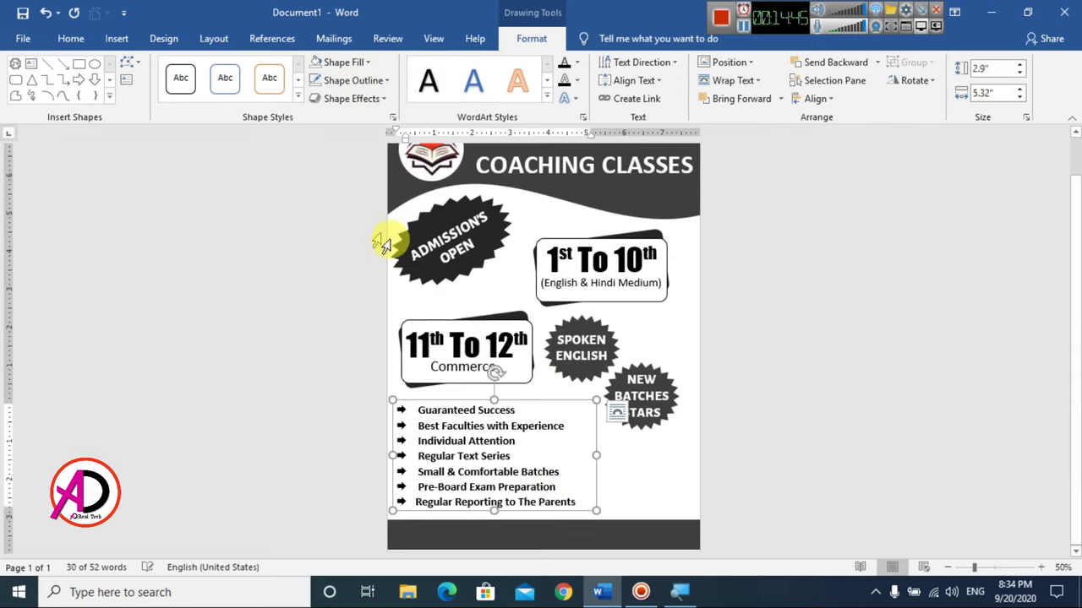
click(846, 473)
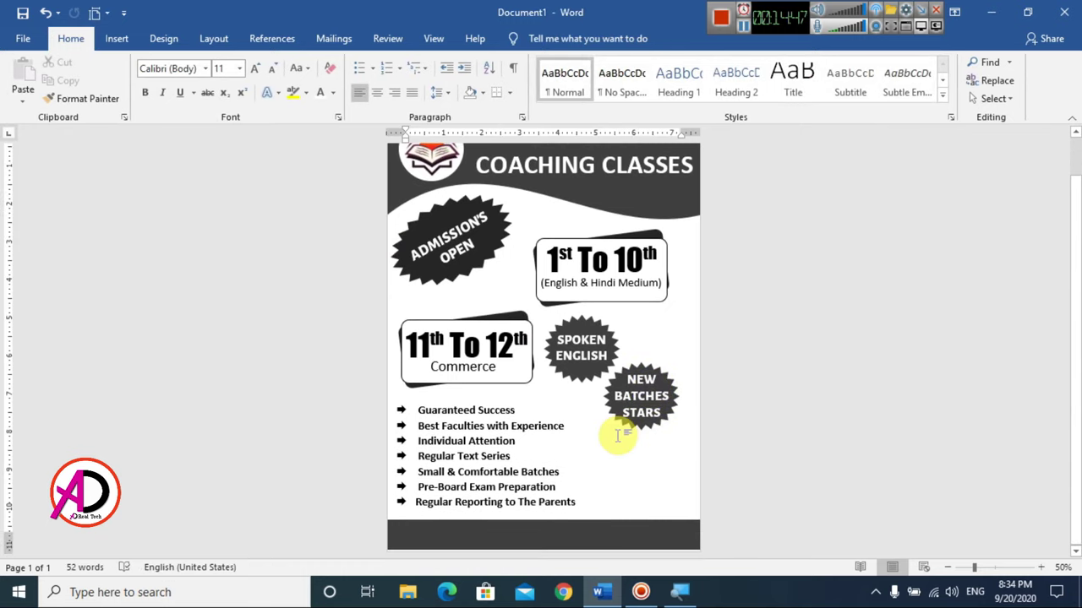
- Scroll to the feature list and open the WordArt style gallery under Insert
scroll(657, 456, down, 3)
scroll(667, 461, up, 4)
scroll(677, 464, up, 1)
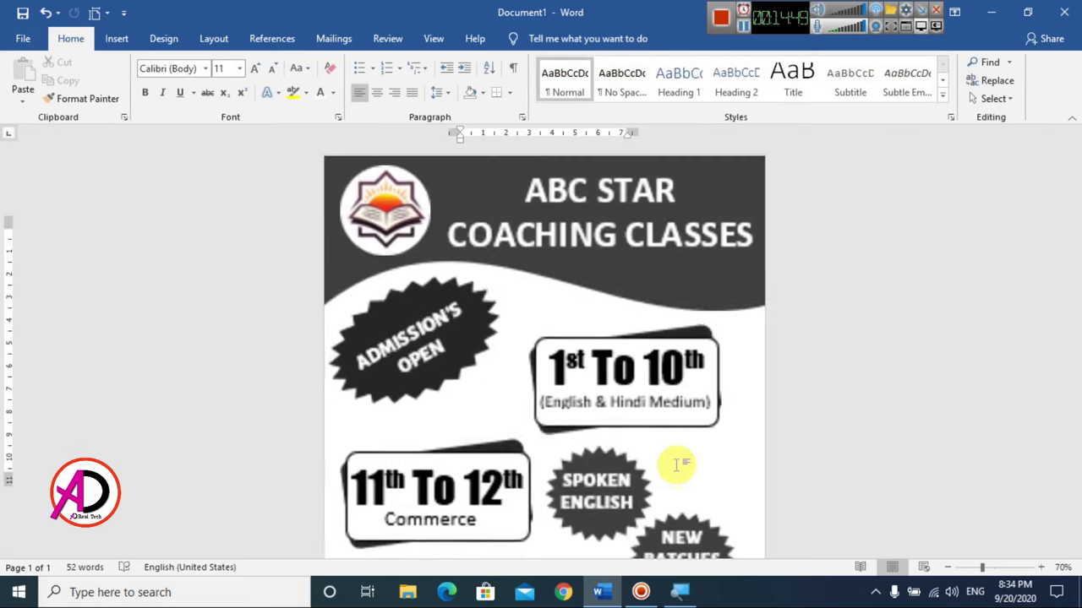
scroll(677, 464, down, 3)
scroll(677, 464, down, 2)
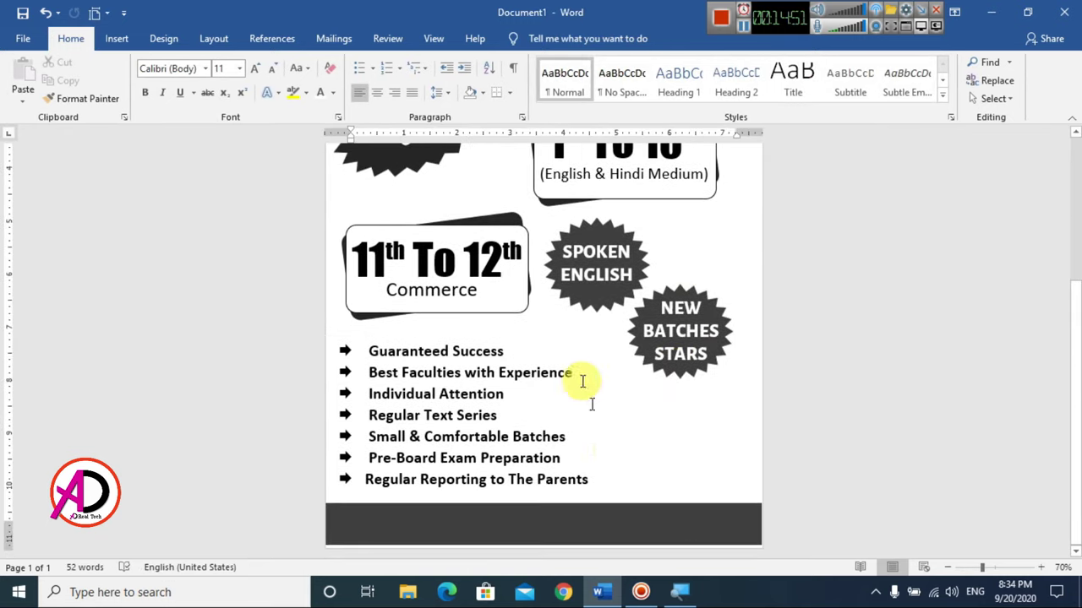
click(112, 39)
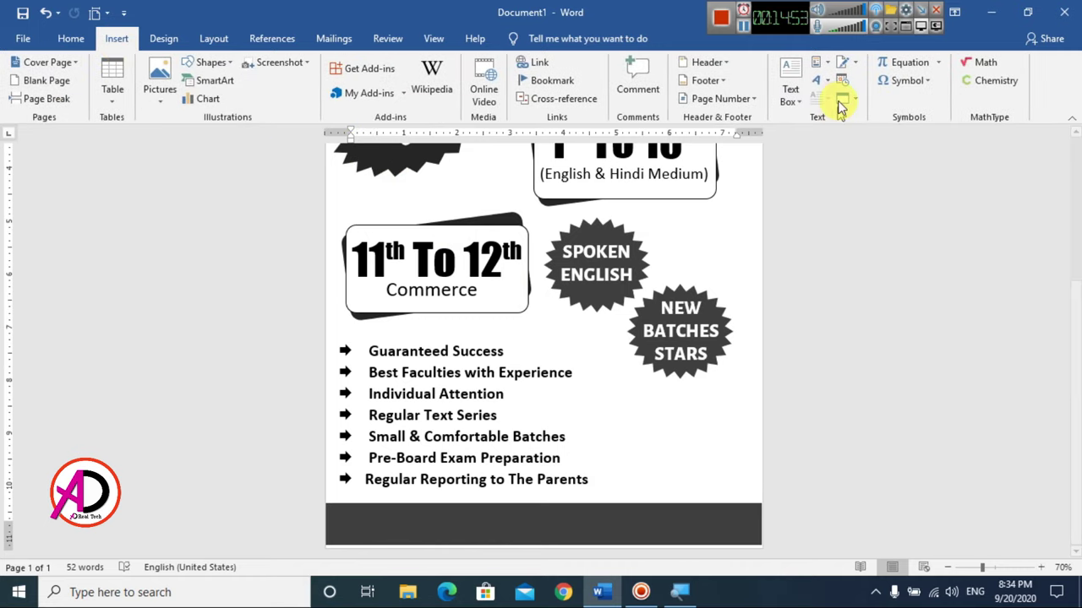
click(817, 80)
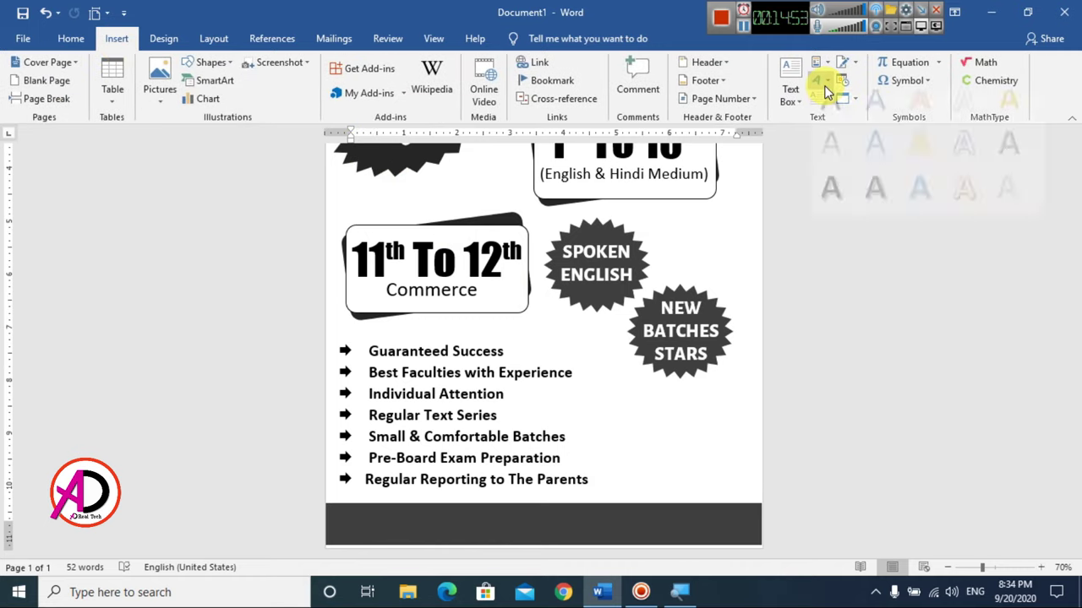
- Make a copy of the 11th To 12th box beside the list and clear its text
click(423, 250)
click(462, 239)
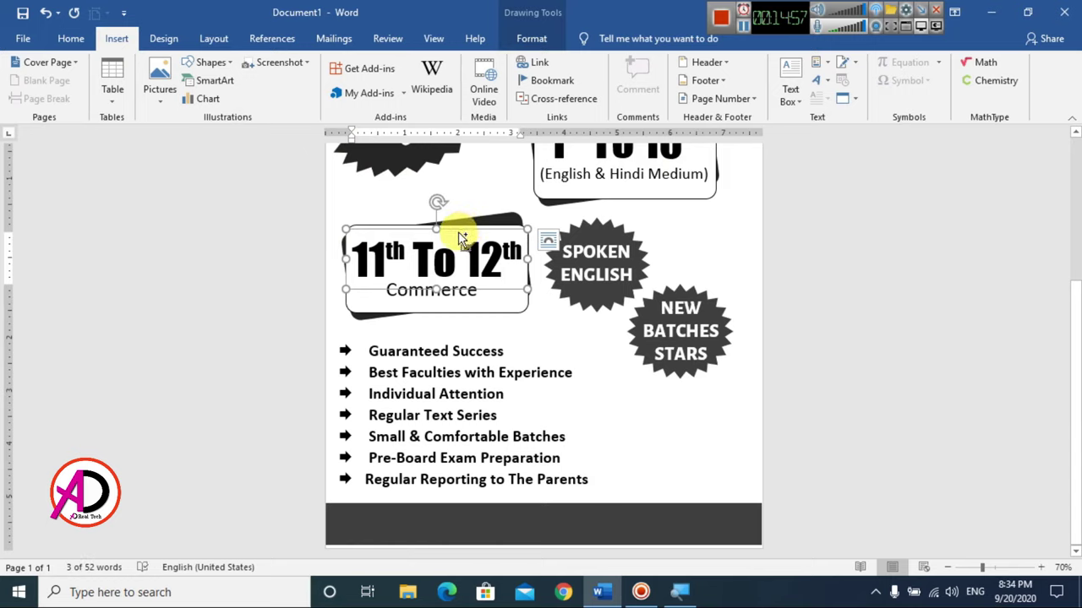
drag(462, 239, 704, 432)
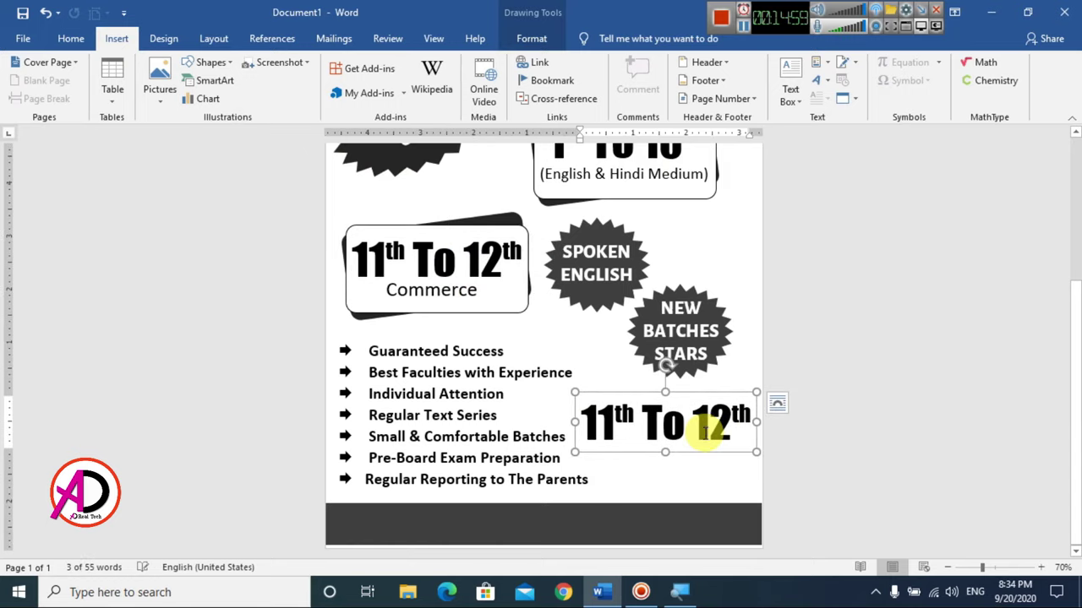
key(ctrl+a)
click(71, 38)
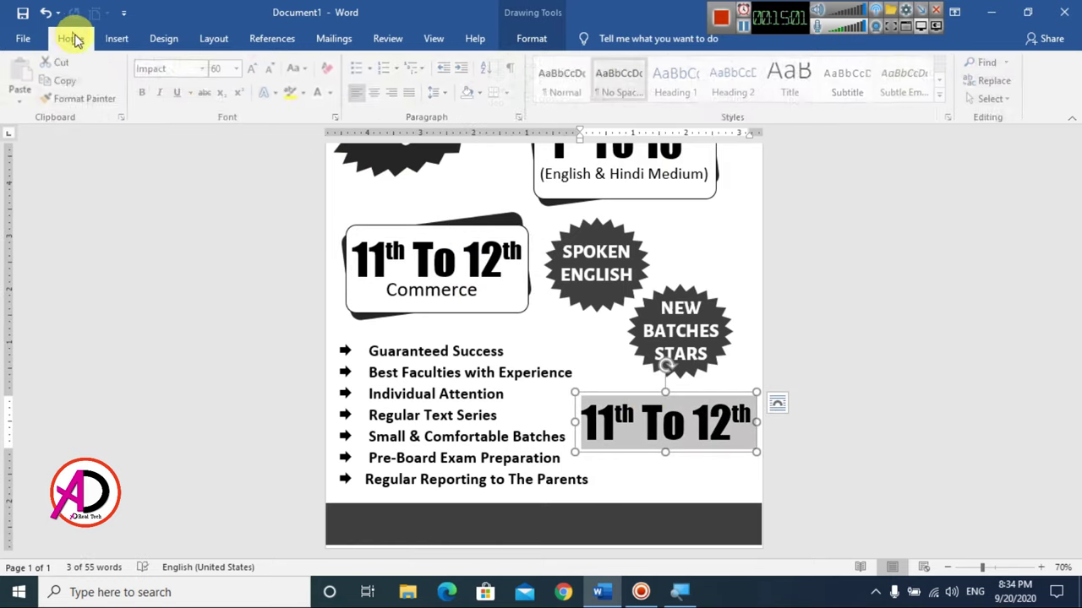
key(Delete)
- Type the contact phone number in a smaller font and place it under the NEW BATCHES STARS badge
click(273, 73)
click(272, 72)
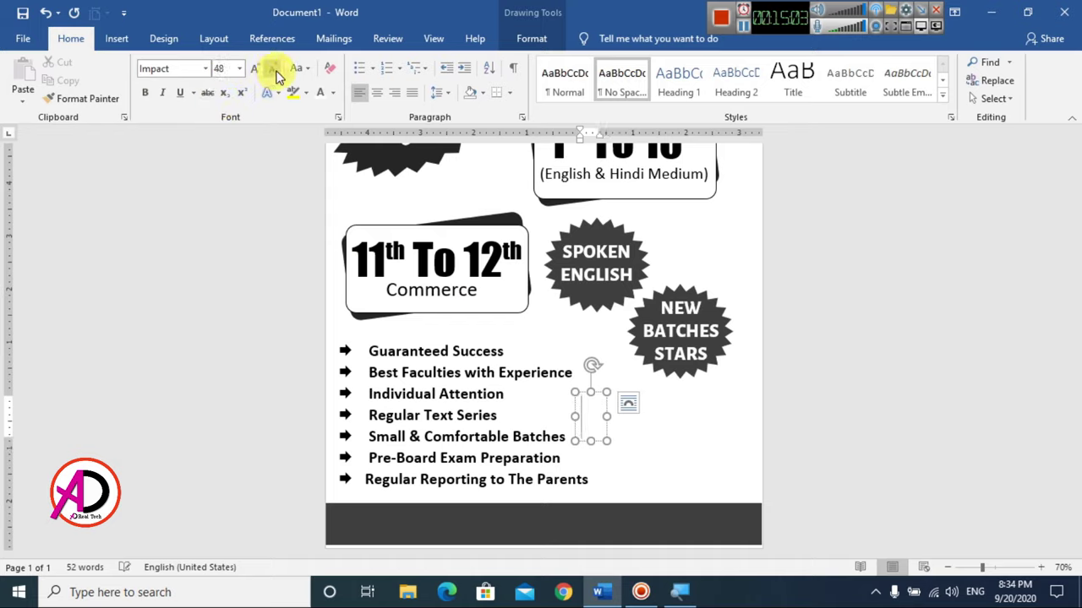
click(276, 74)
click(275, 74)
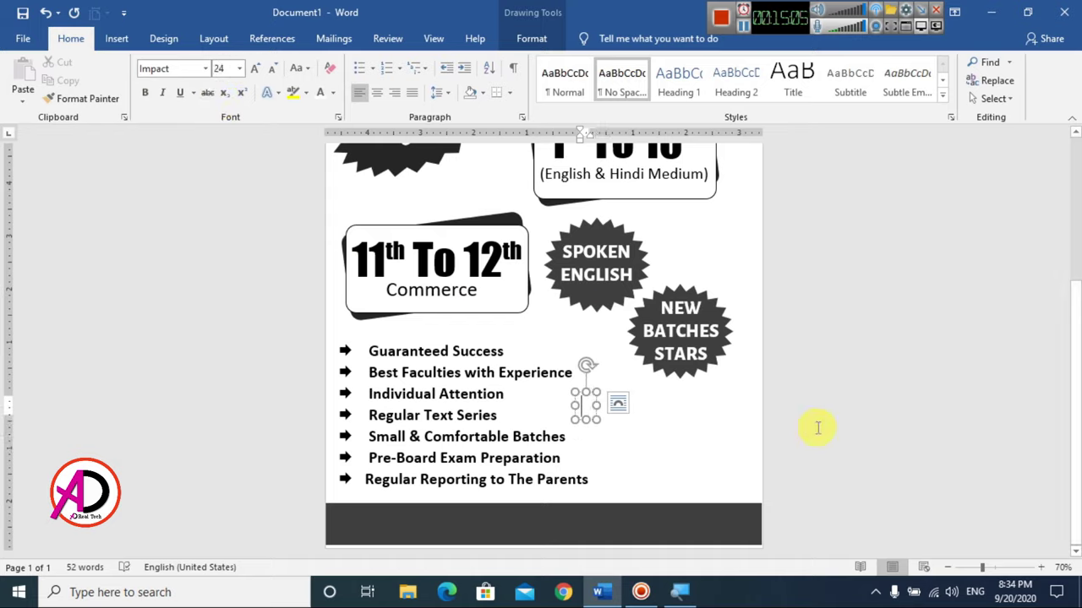
text(4)
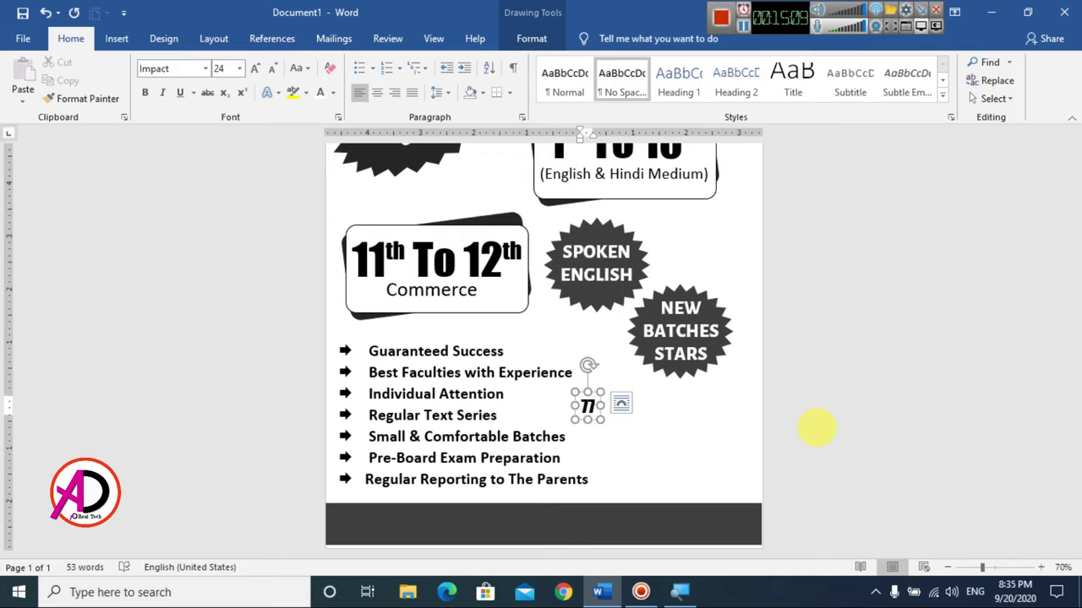
text(6)
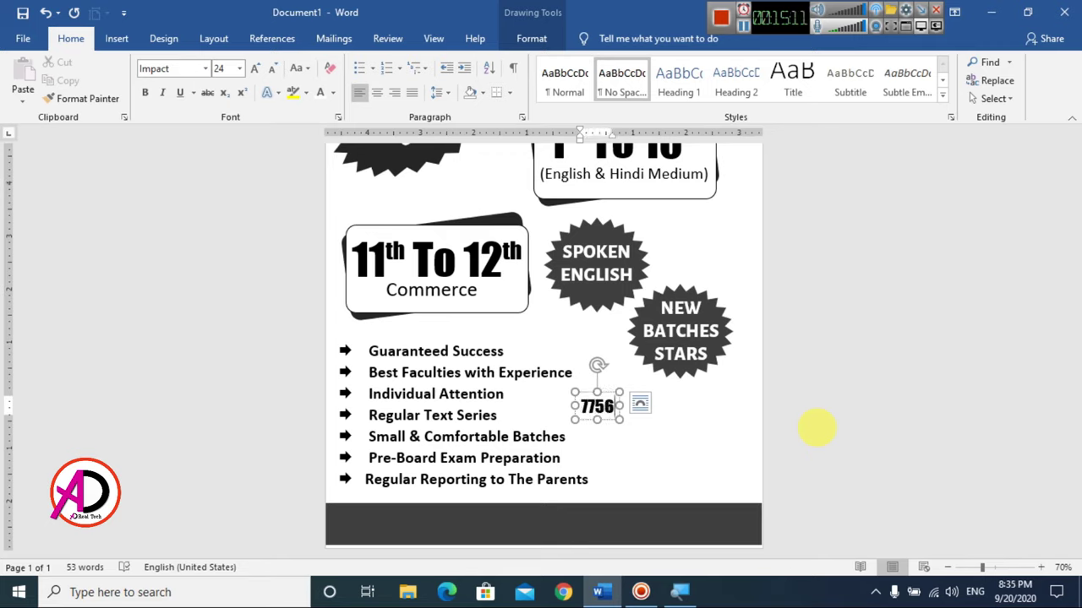
text(124587)
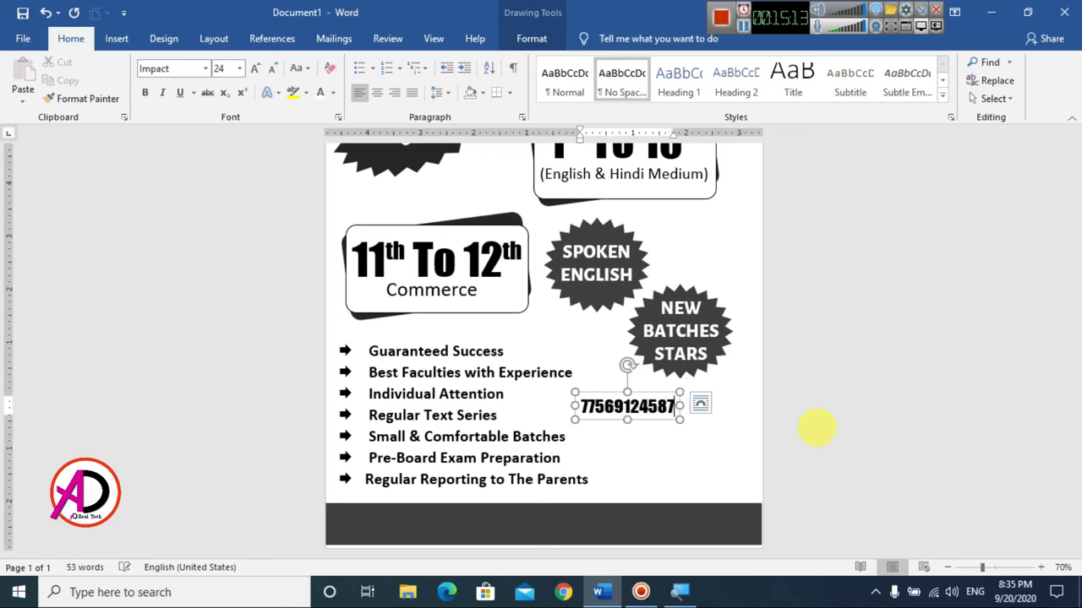
text(2)
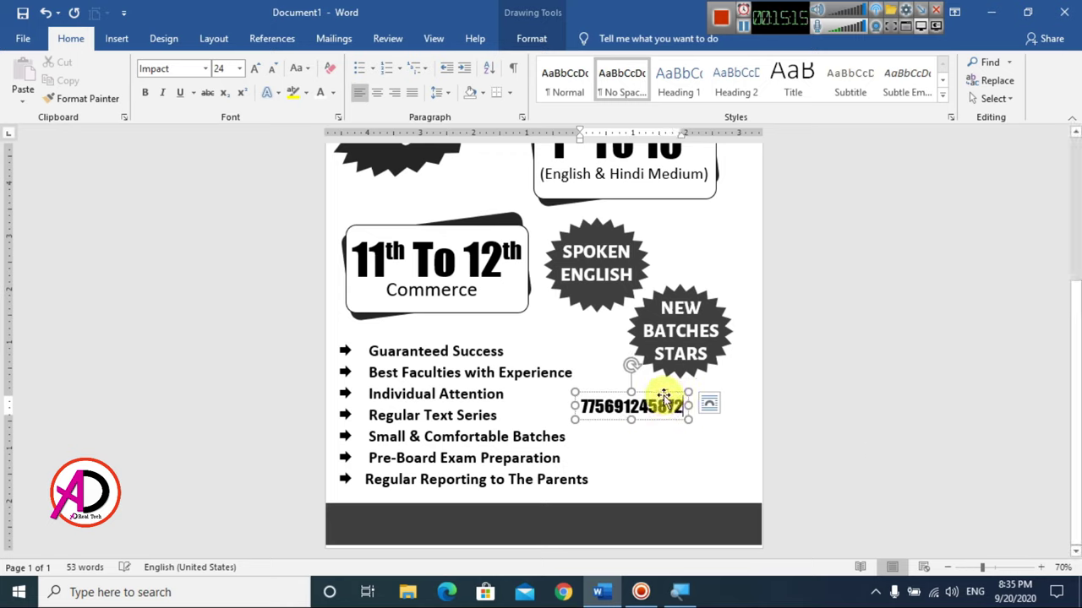
drag(667, 392, 712, 385)
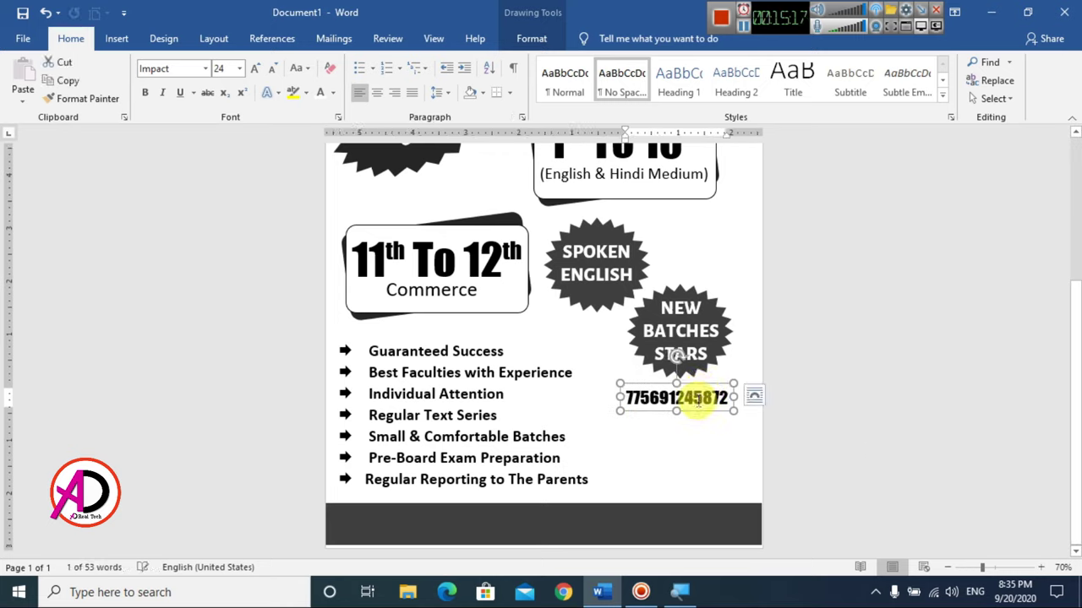
double_click(693, 397)
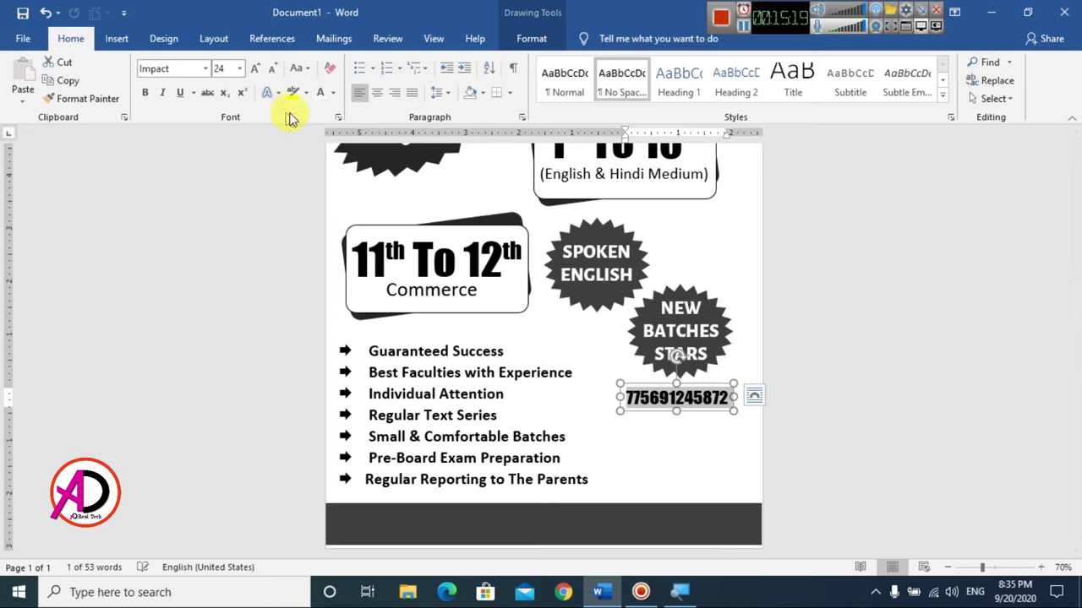
click(337, 117)
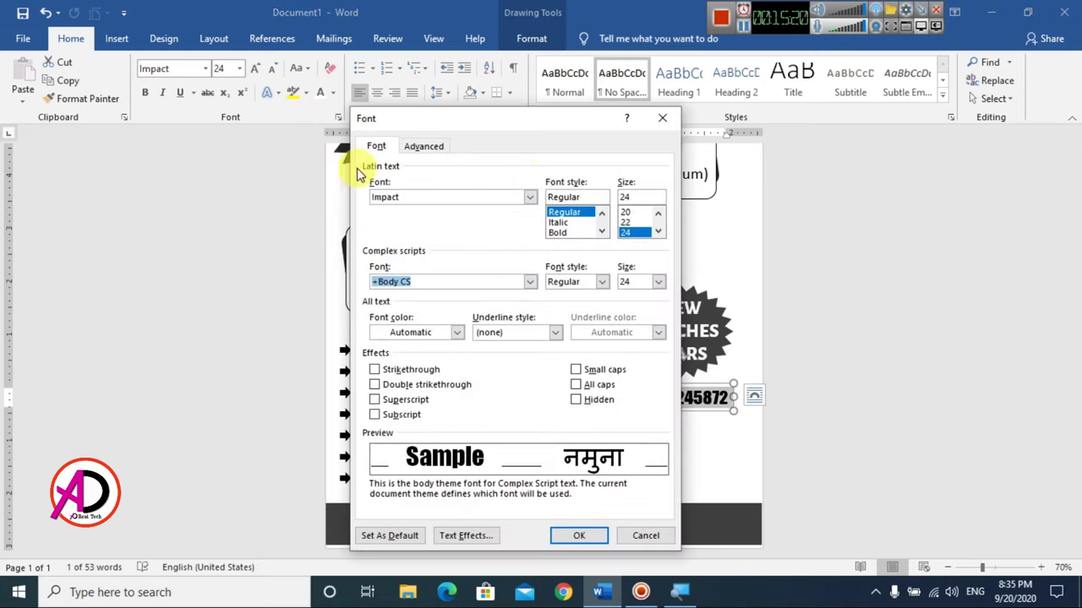
- Expand the phone number's character spacing by 1.1 pt
click(425, 147)
drag(480, 121, 290, 103)
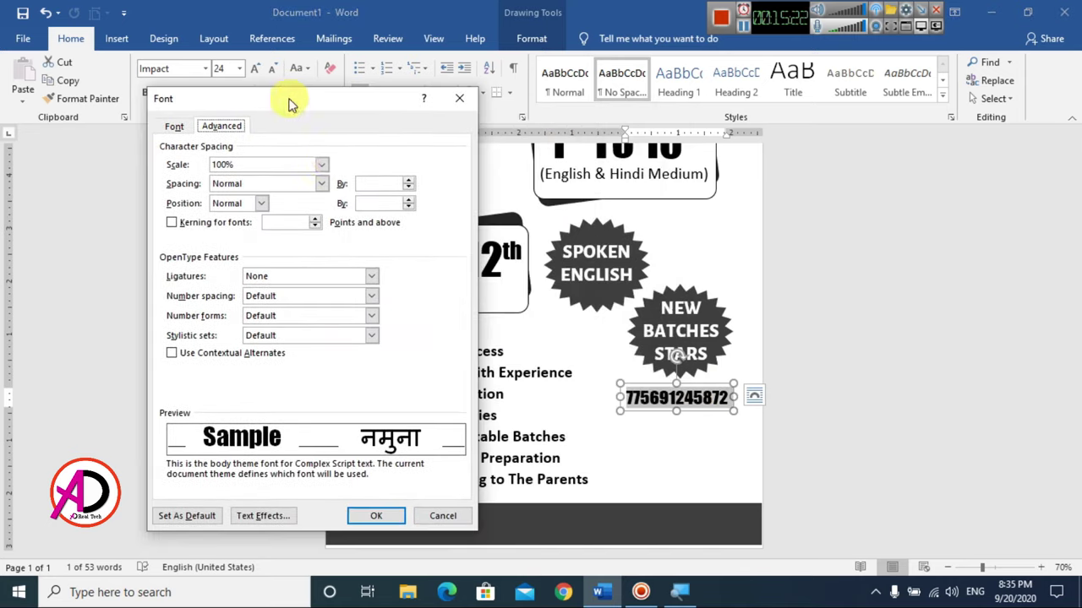
click(409, 183)
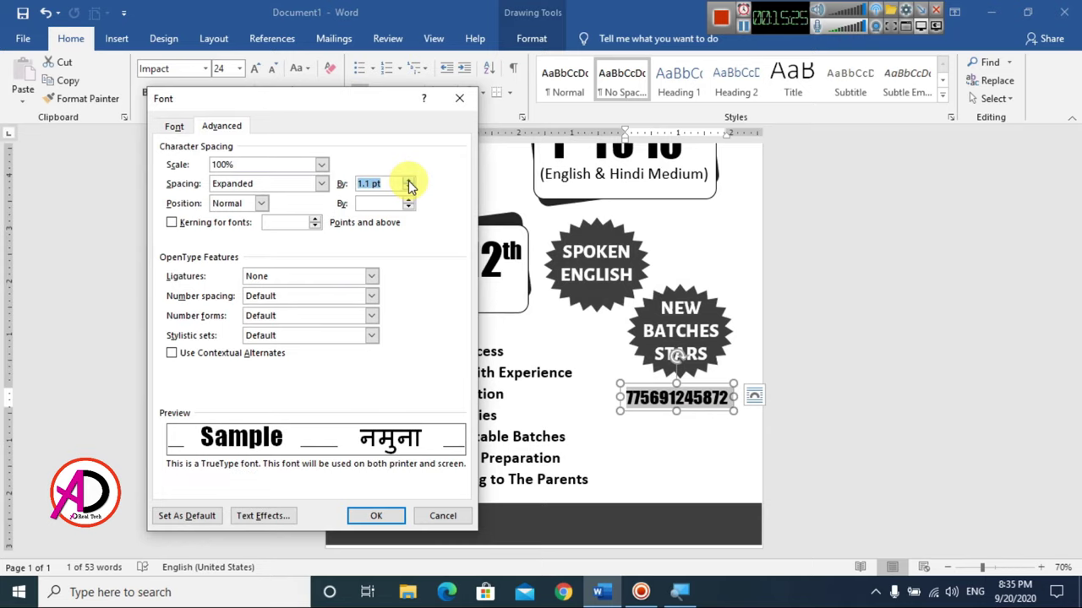
click(376, 515)
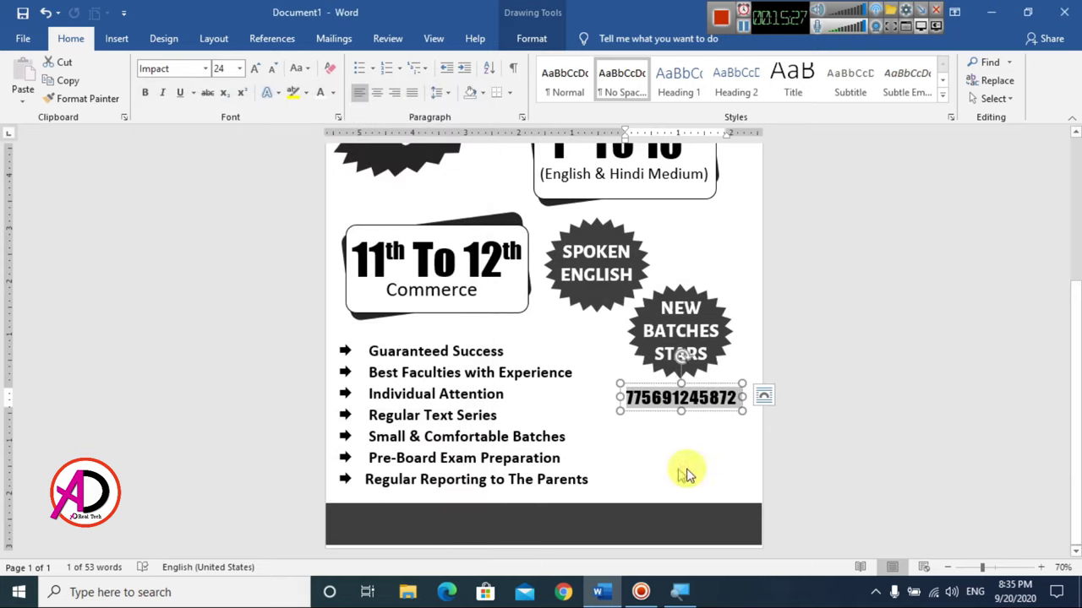
- Centre the phone number box beneath the NEW BATCHES STARS badge
scroll(845, 429, up, 2)
click(845, 428)
scroll(845, 428, up, 3)
scroll(683, 461, down, 3)
click(674, 464)
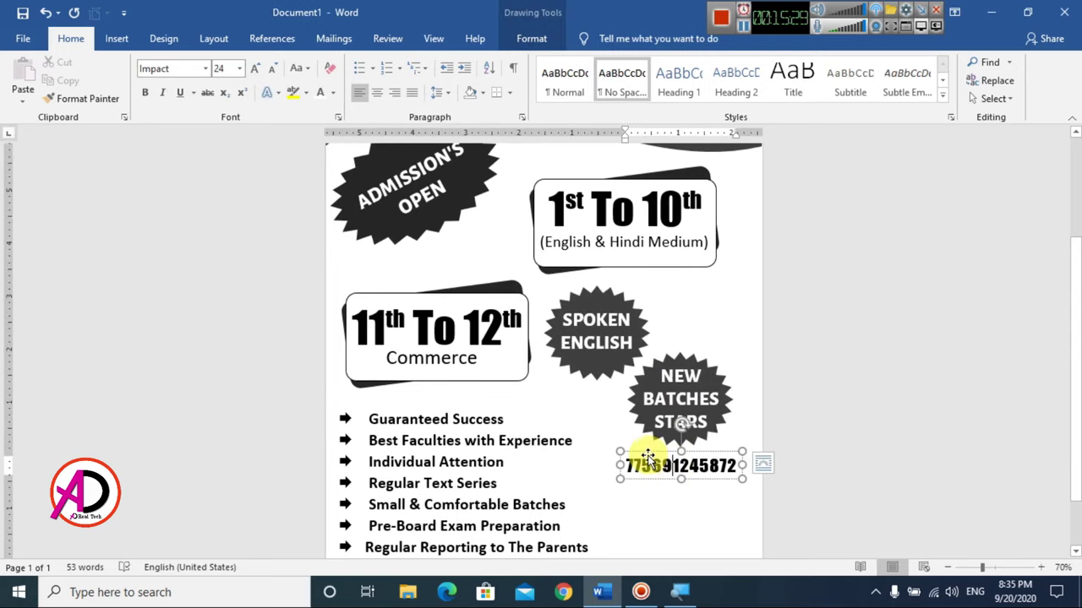
drag(648, 452, 644, 447)
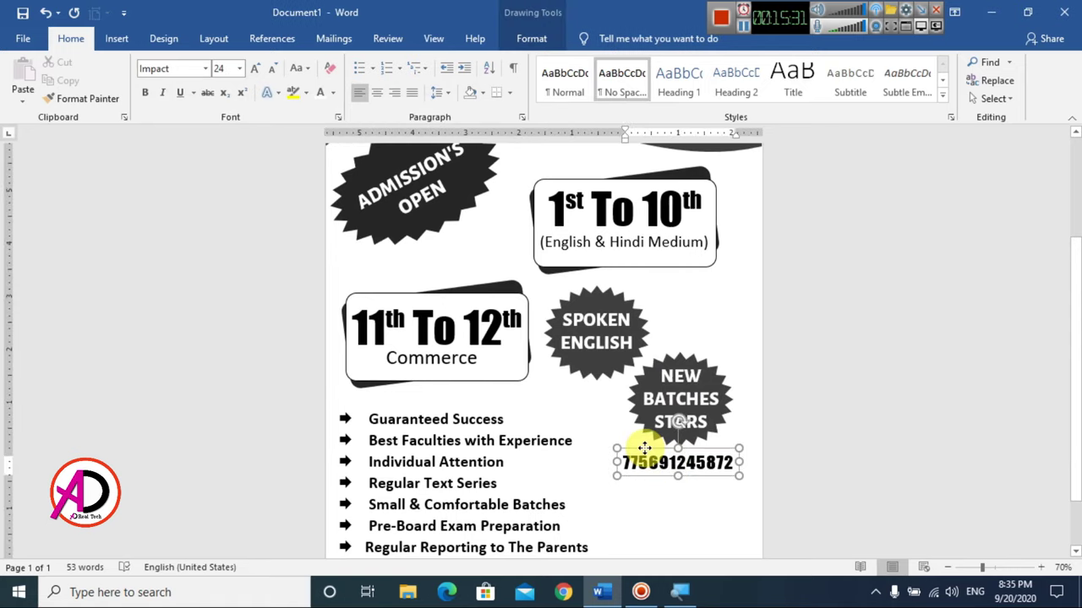
scroll(833, 446, down, 2)
scroll(793, 463, up, 3)
click(794, 462)
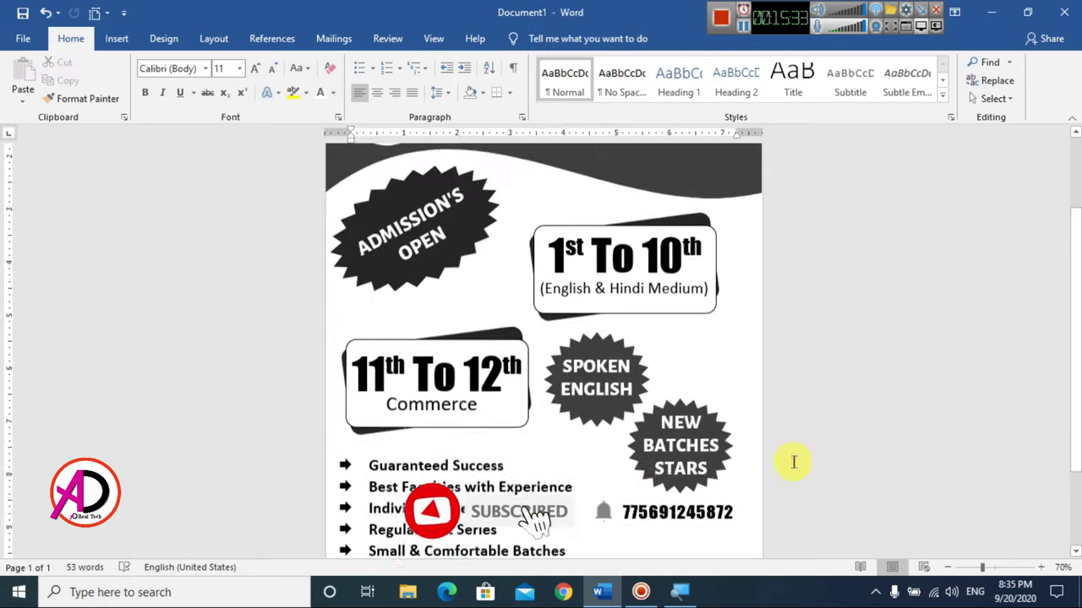
scroll(793, 462, down, 3)
- Copy the Commerce box below the phone number and bold Commerce and (English & Hindi Medium)
click(421, 290)
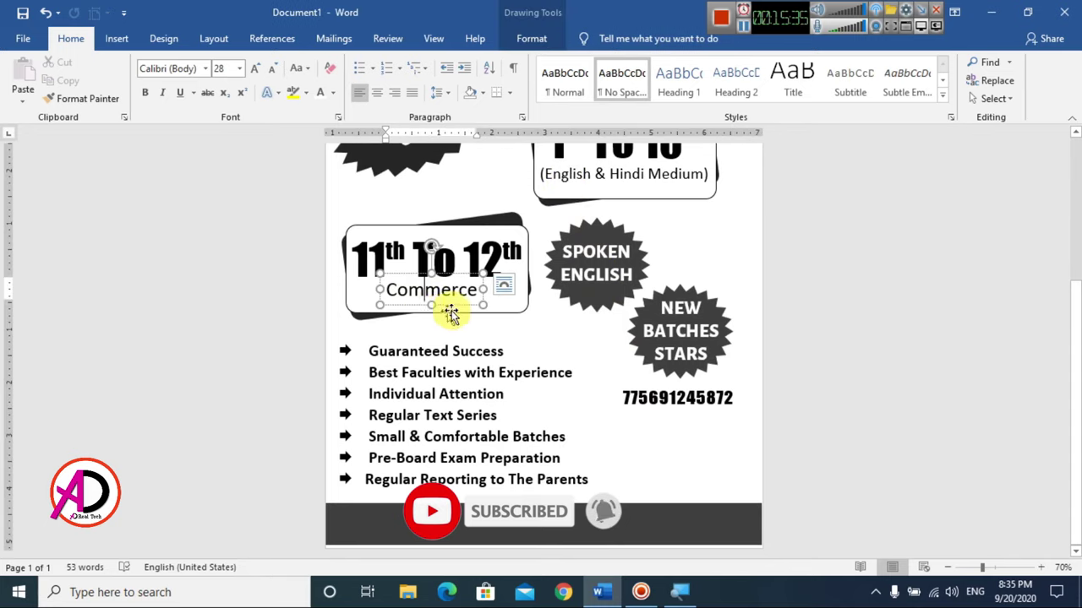
mouse_move(453, 307)
mouse_down()
mouse_move(736, 501)
mouse_move(707, 459)
mouse_up()
click(430, 292)
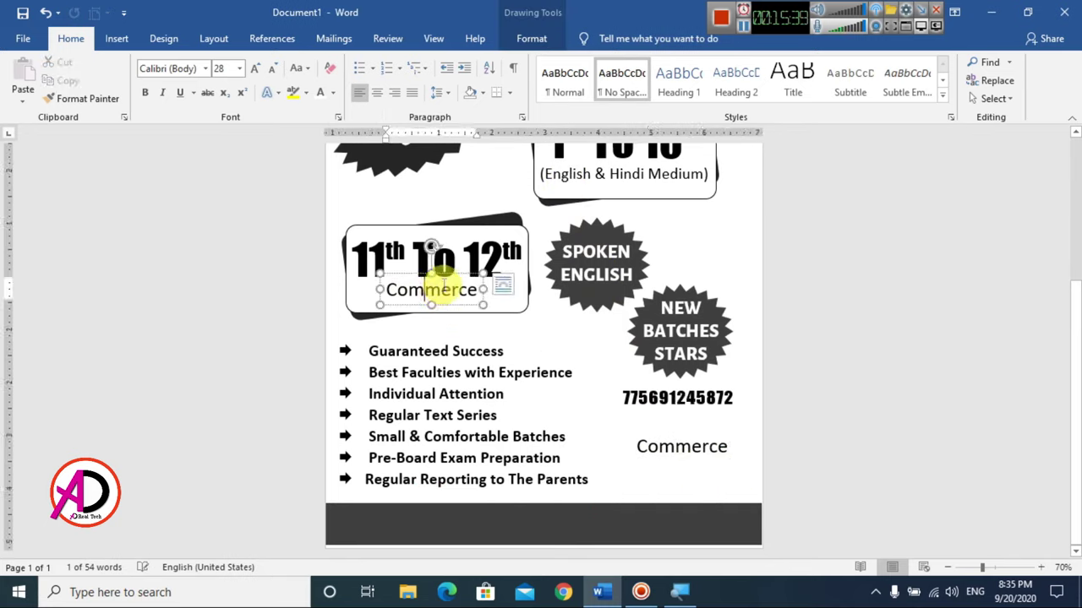
click(145, 92)
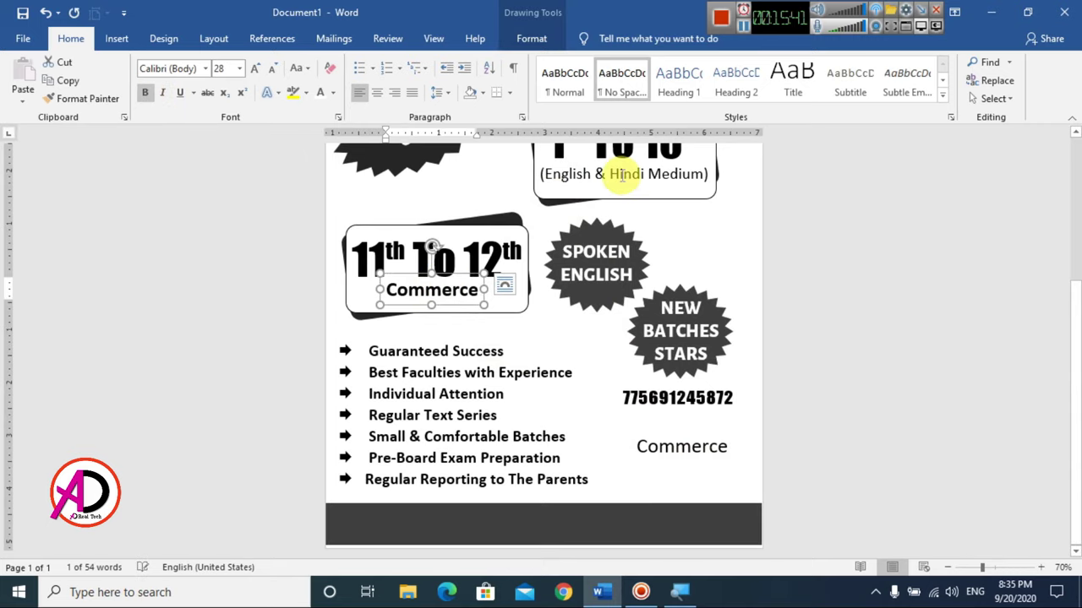
click(625, 184)
triple_click(616, 176)
click(145, 92)
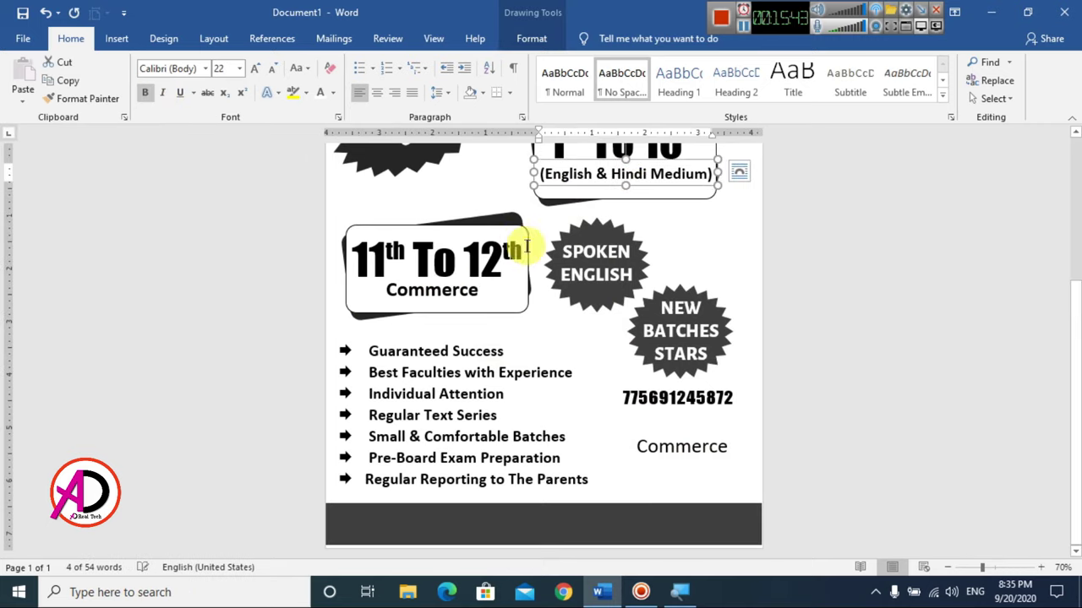
click(829, 274)
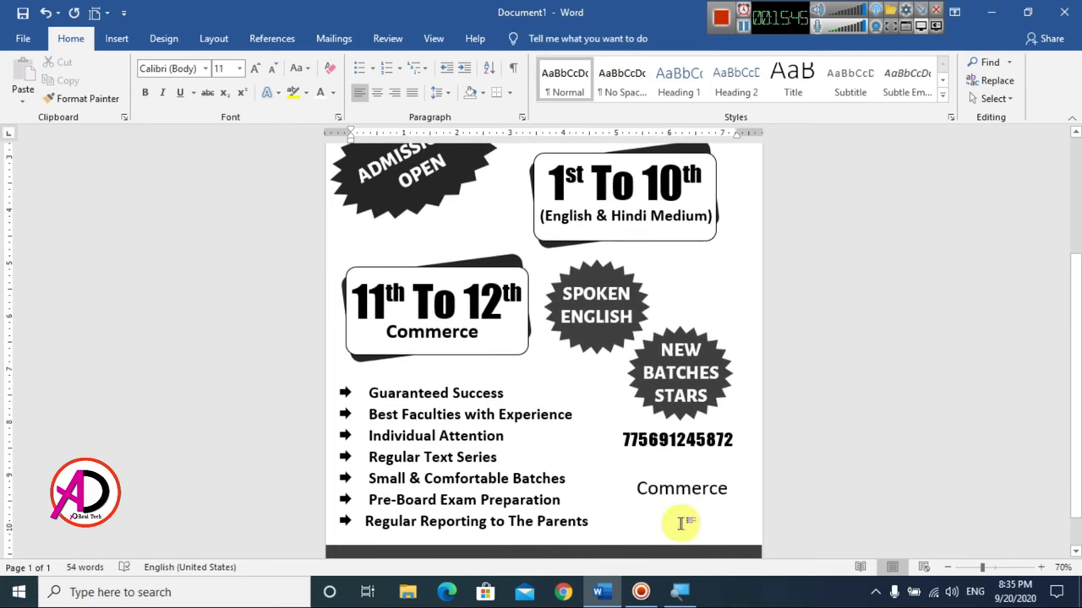
- Retype the copy as bold Time with 8. 00am To 12.00pm and 4.00pm To 8.00pm
click(680, 494)
double_click(621, 490)
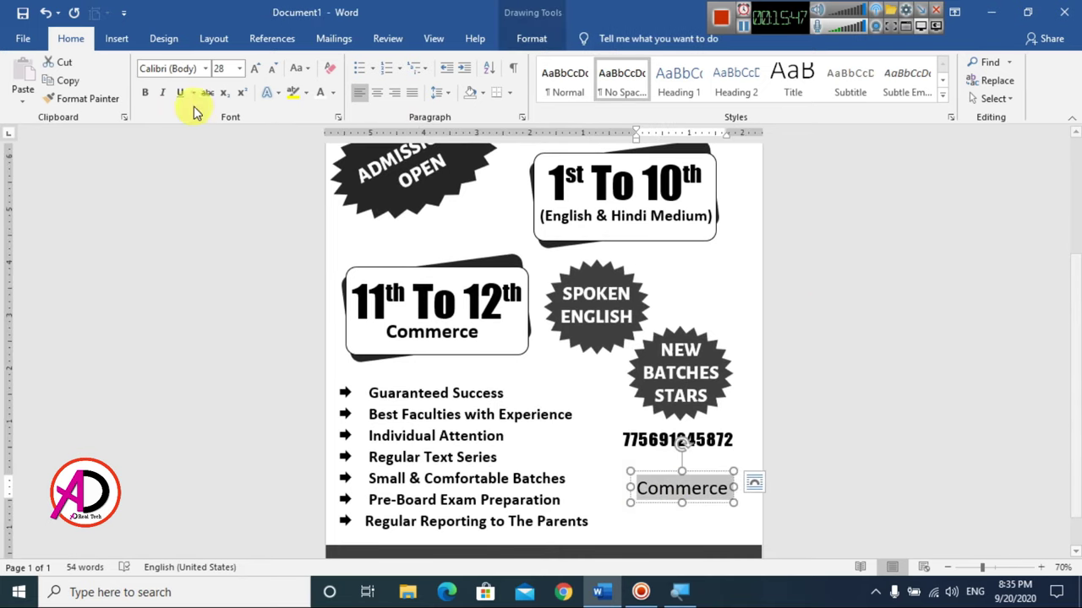
click(144, 92)
text(Time)
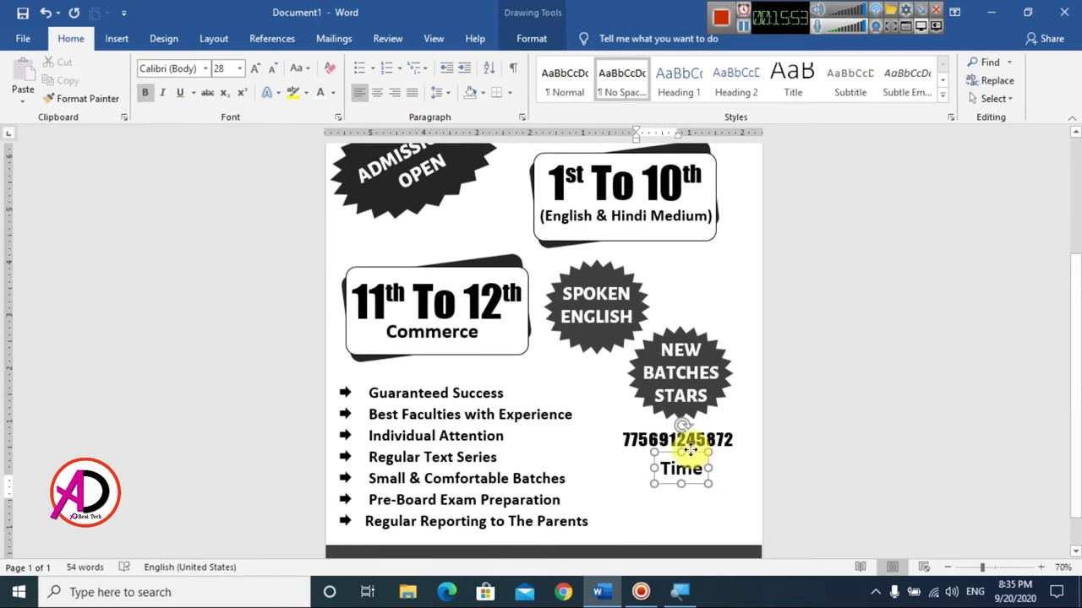
text(8. 00am To 1)
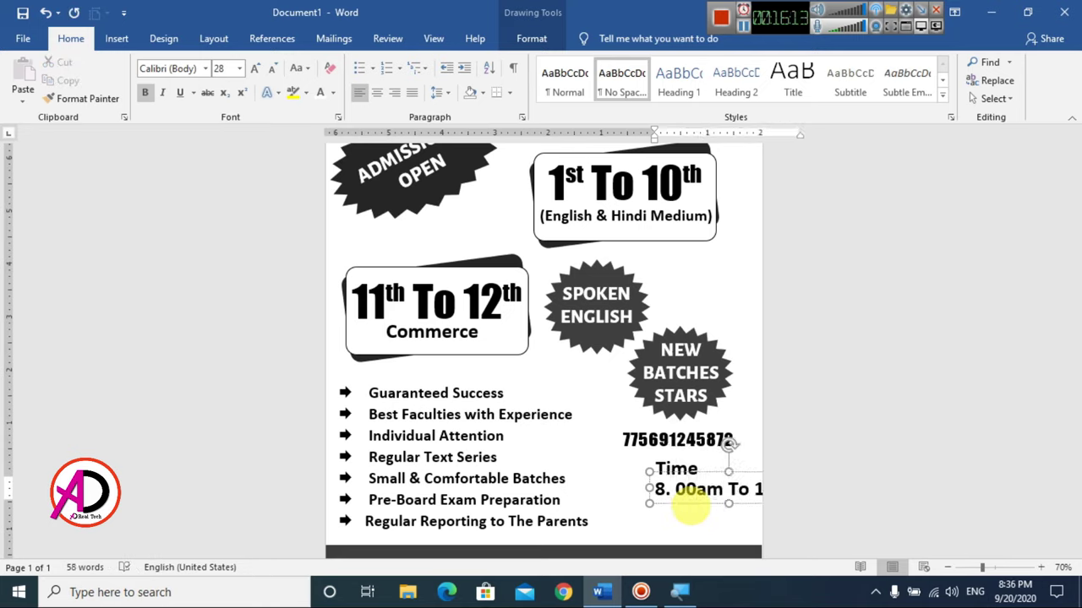
key(ctrl+c)
key(ctrl+v)
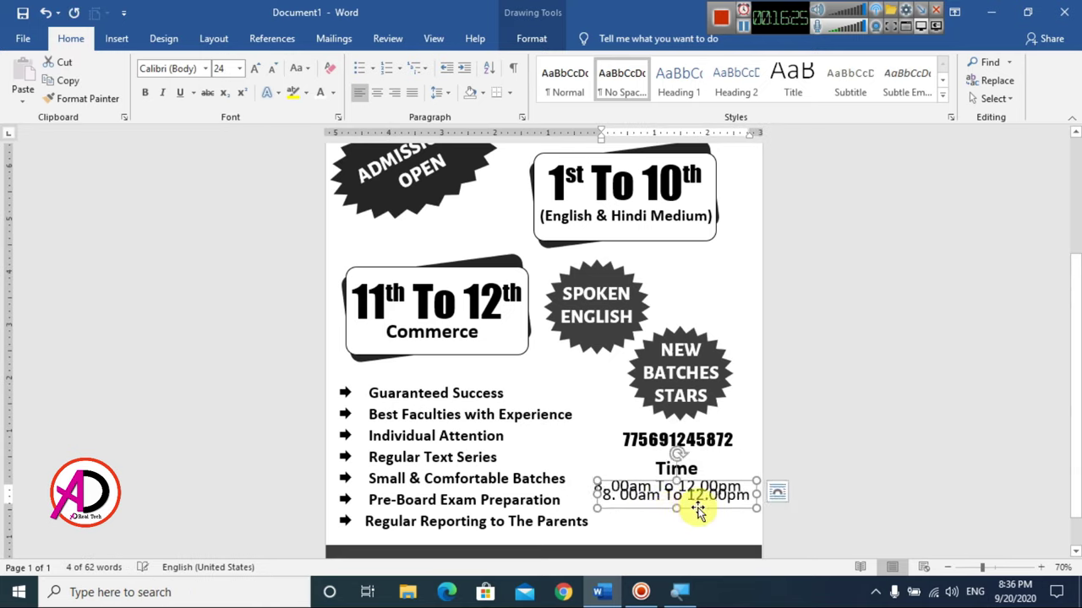
text(.00pm To 8.00pm)
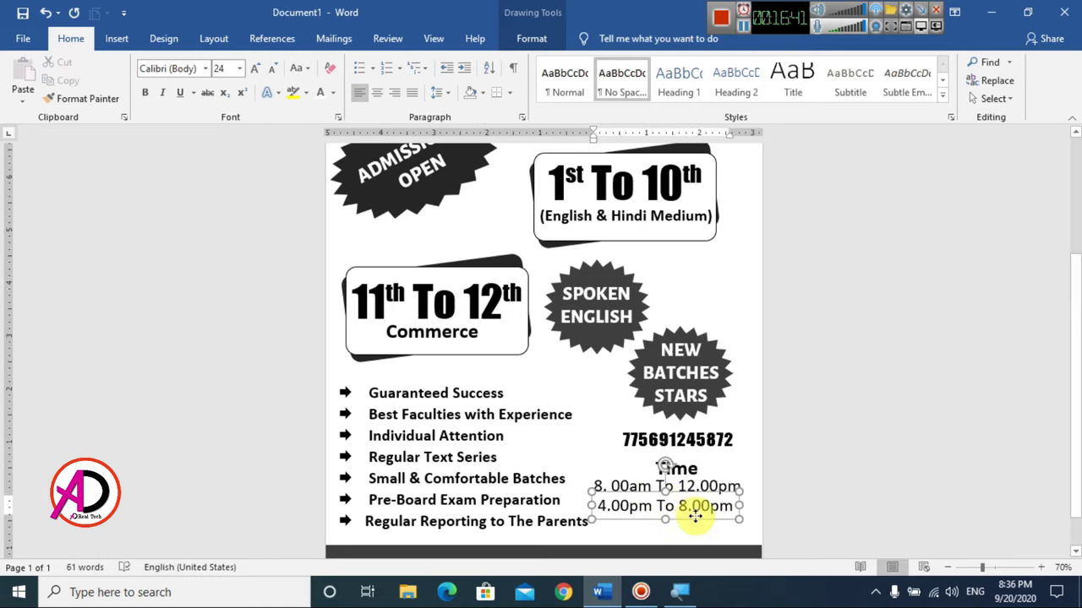
- Align the timings box under Time and review the flyer
scroll(760, 490, down, 1)
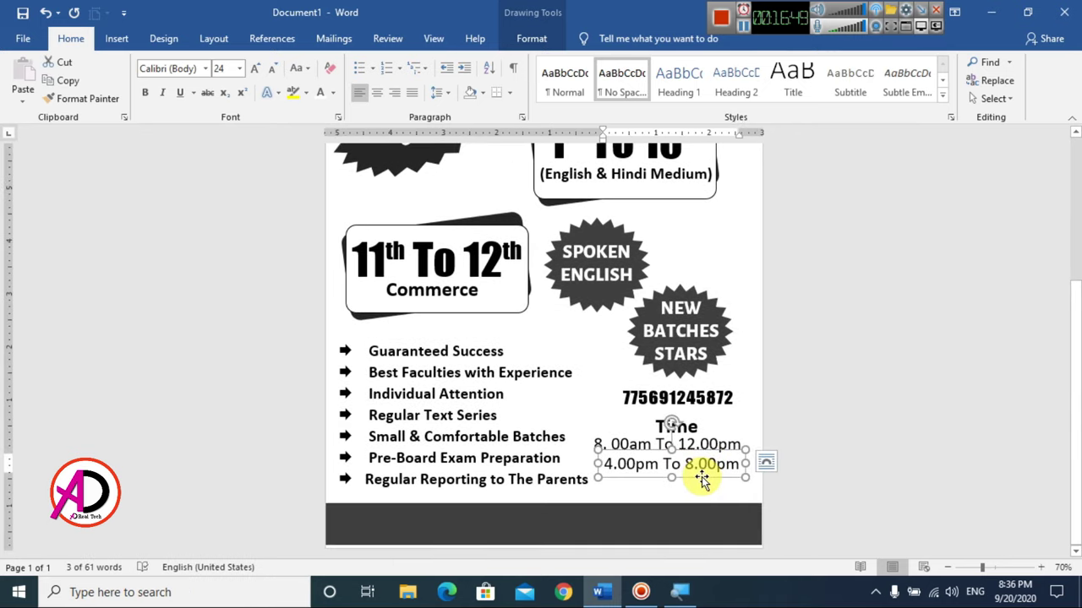
drag(701, 480, 699, 478)
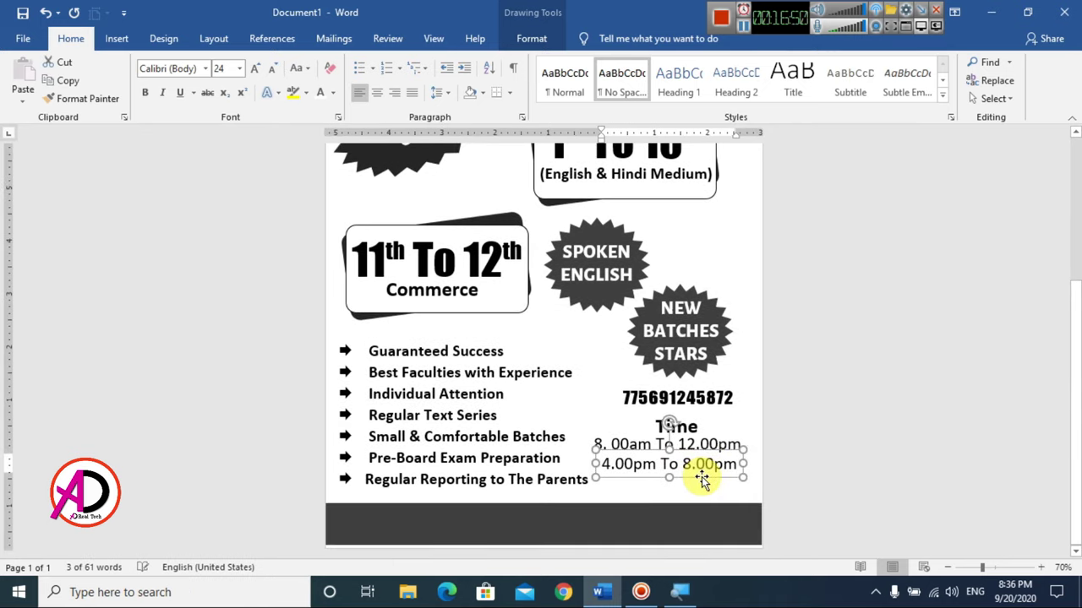
click(823, 469)
ctrl+scroll(823, 470, down, 1)
ctrl+scroll(823, 469, down, 1)
ctrl+scroll(823, 469, down, 1)
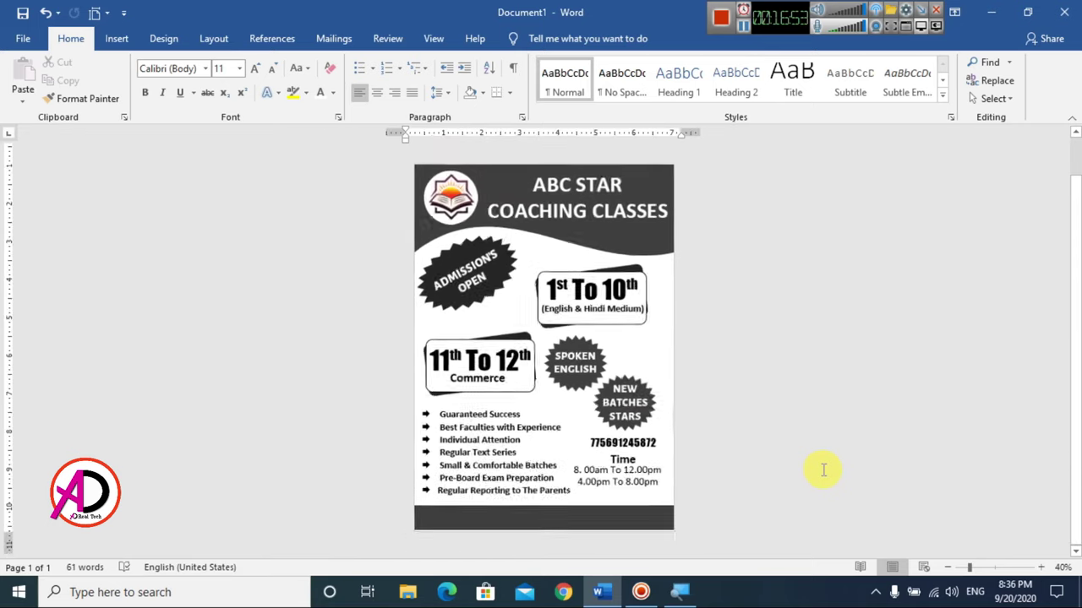
ctrl+scroll(794, 473, up, 1)
ctrl+scroll(674, 500, up, 2)
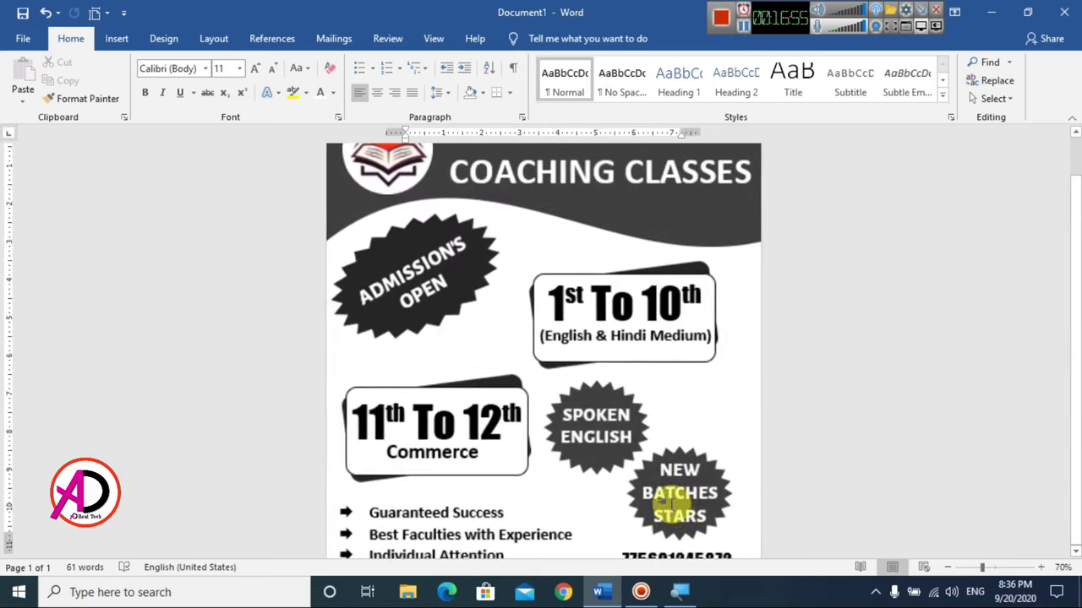
scroll(663, 490, down, 3)
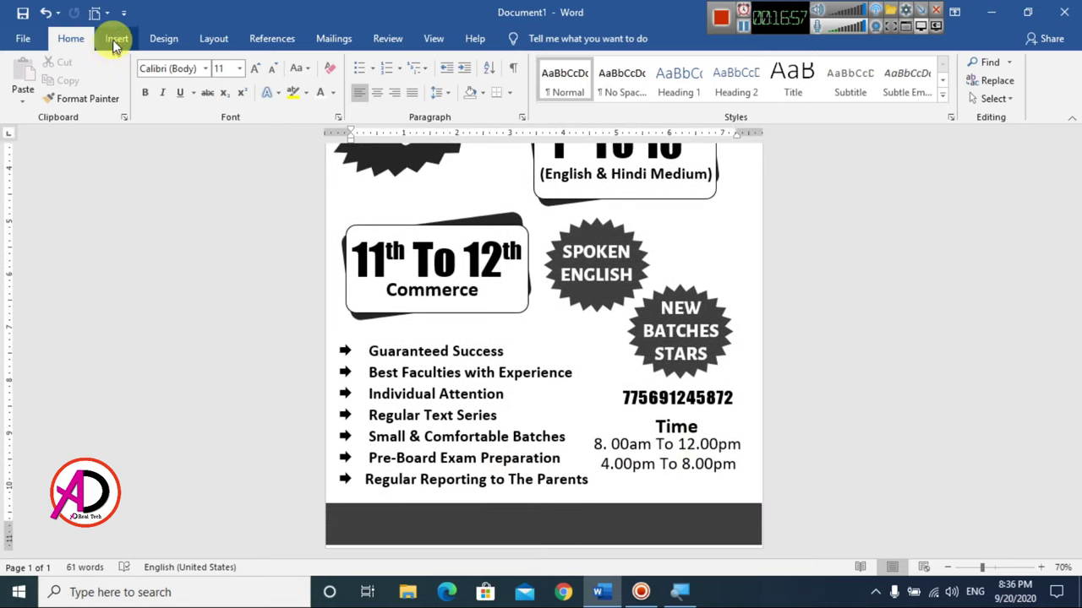
click(115, 38)
- Draw a text box across the dark footer bar at the flyer's bottom
click(210, 62)
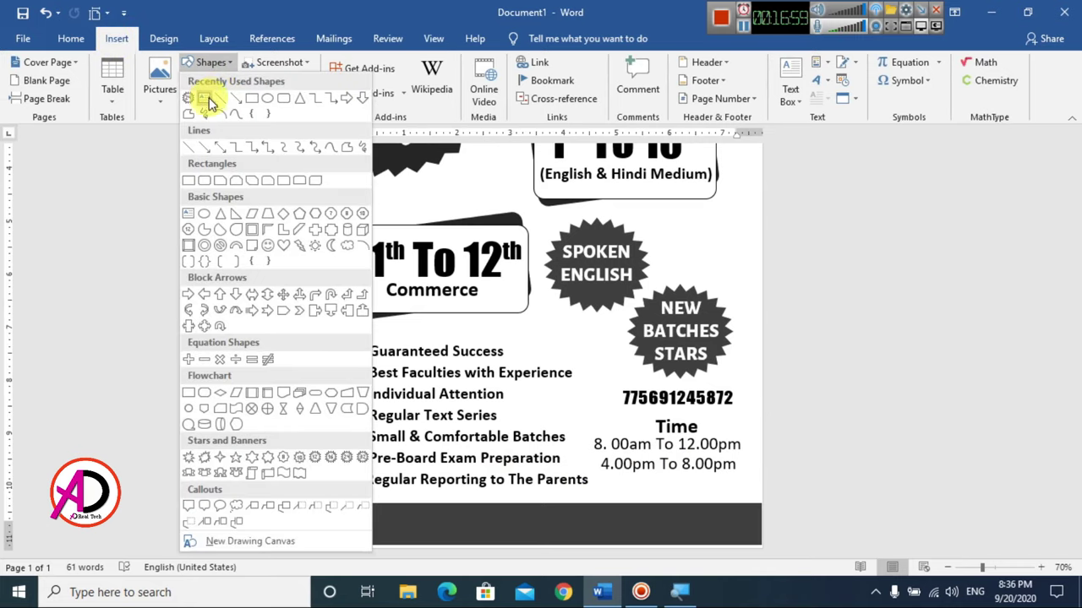
click(207, 100)
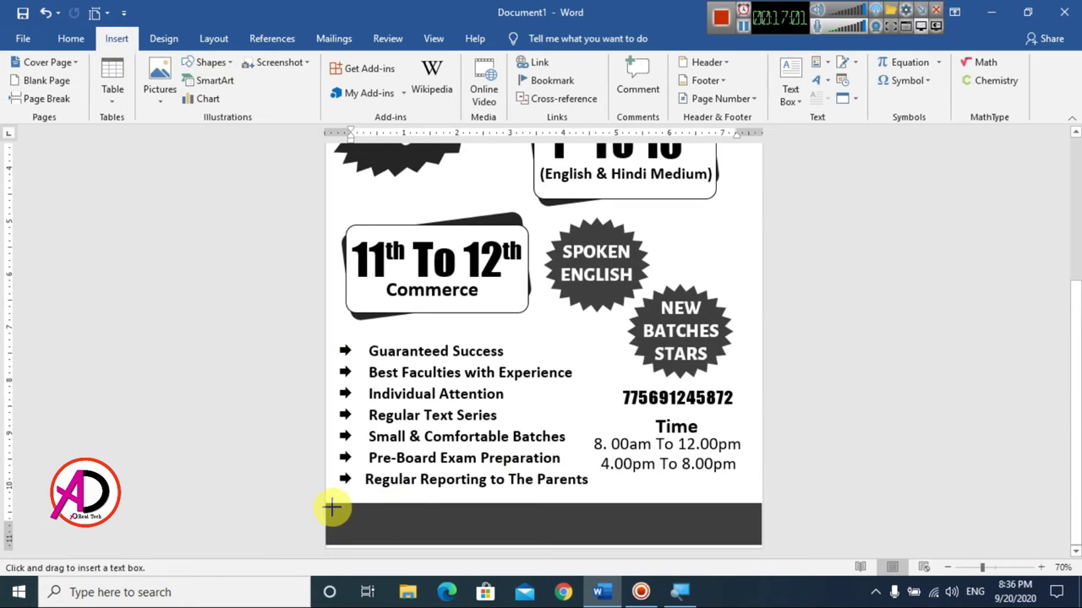
drag(330, 507, 752, 545)
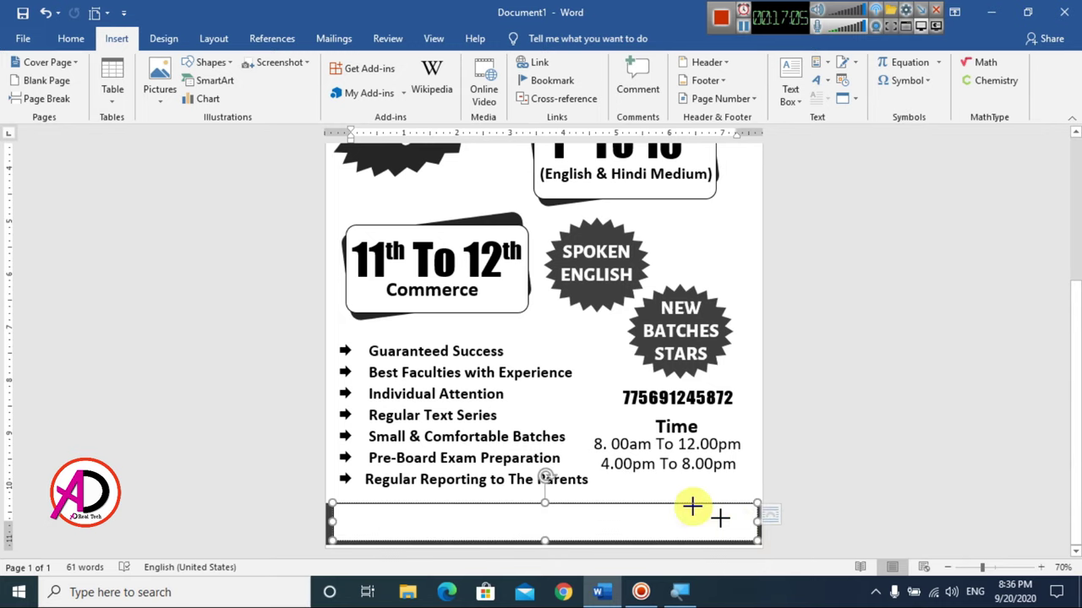
click(369, 458)
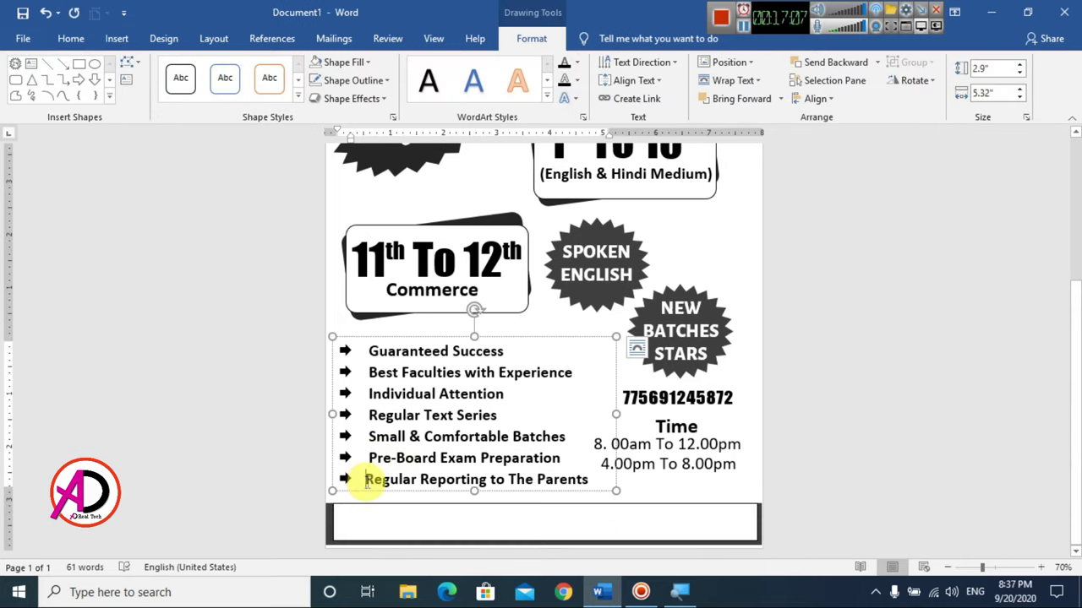
- Set the footer box to centred, 16-point text
click(564, 521)
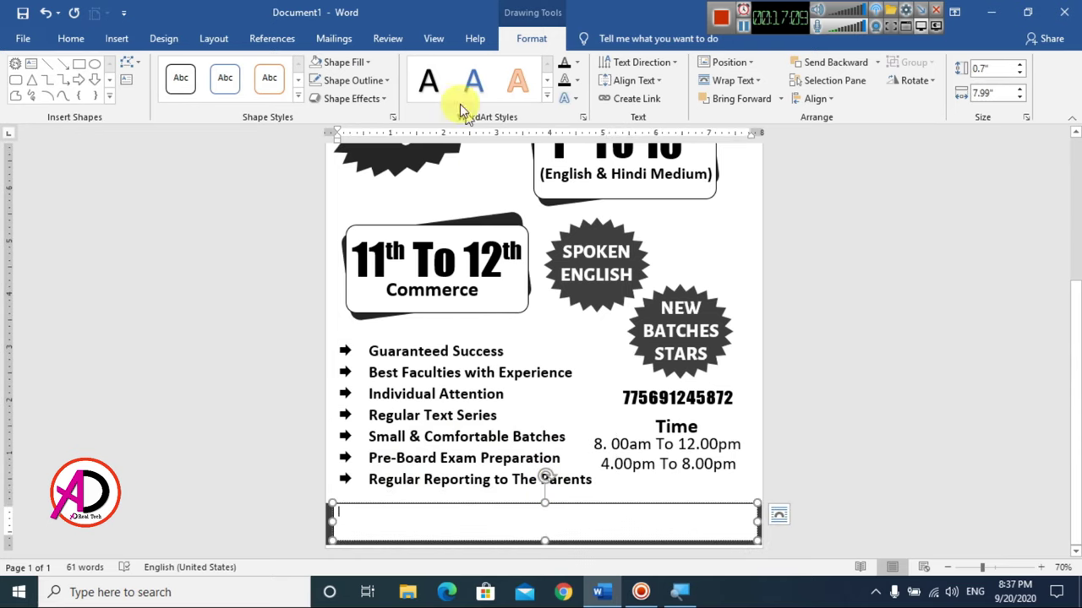
click(71, 38)
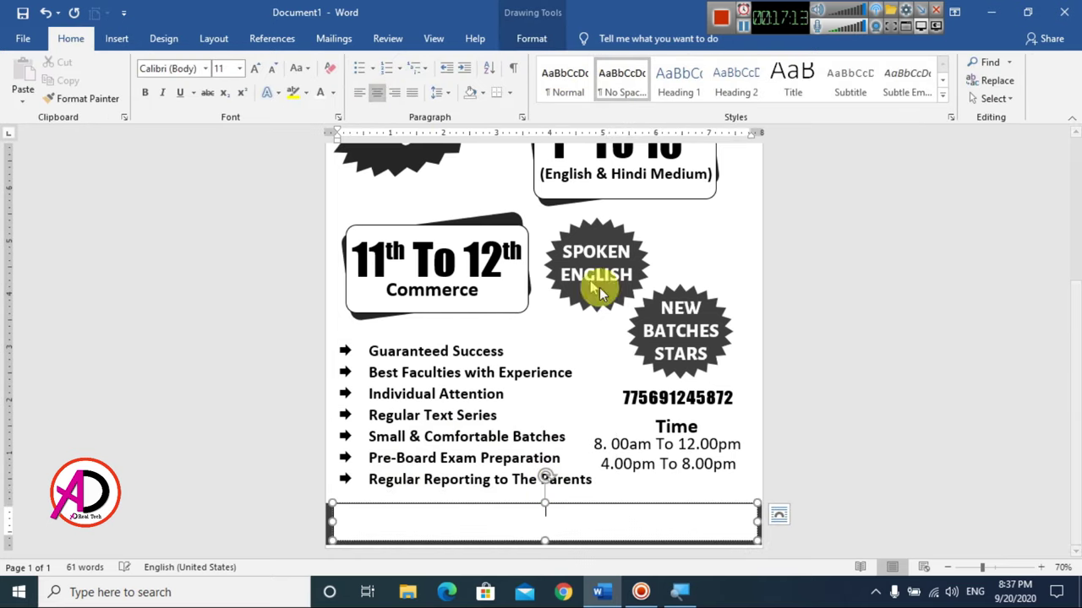
text(a)
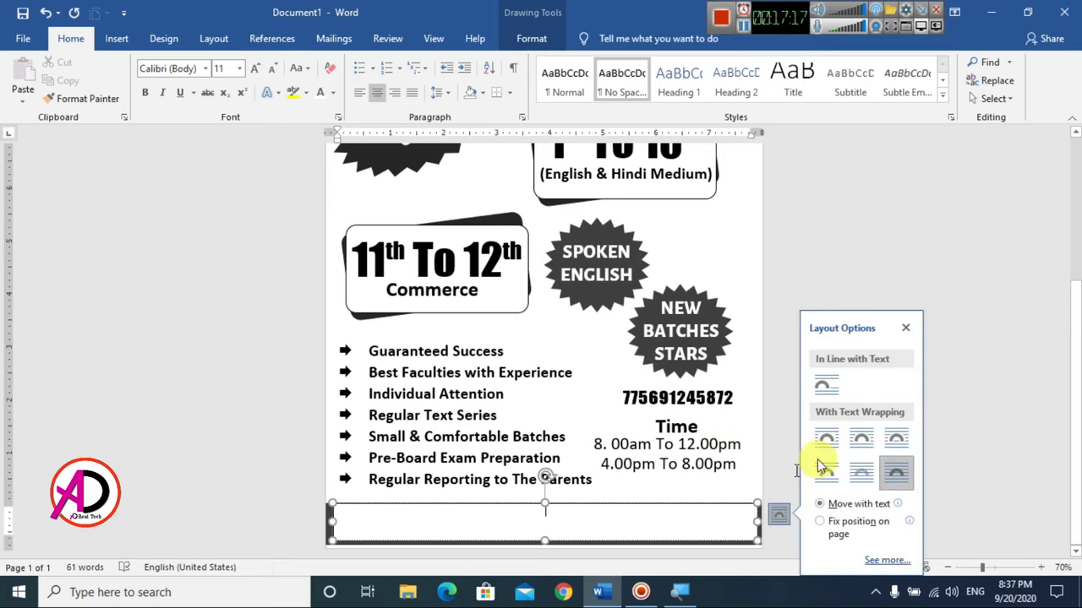
click(905, 332)
click(257, 70)
click(257, 69)
click(257, 69)
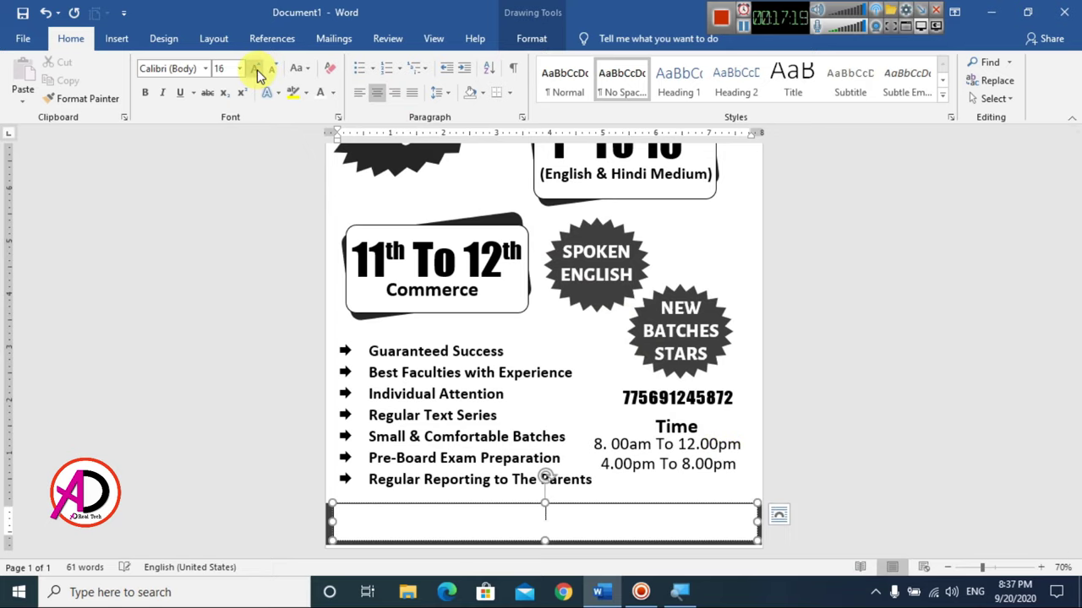
scroll(727, 499, up, 1)
scroll(727, 499, up, 1)
- Enter the branch's postal address, then the colony name and contact number on a new line
scroll(727, 499, up, 1)
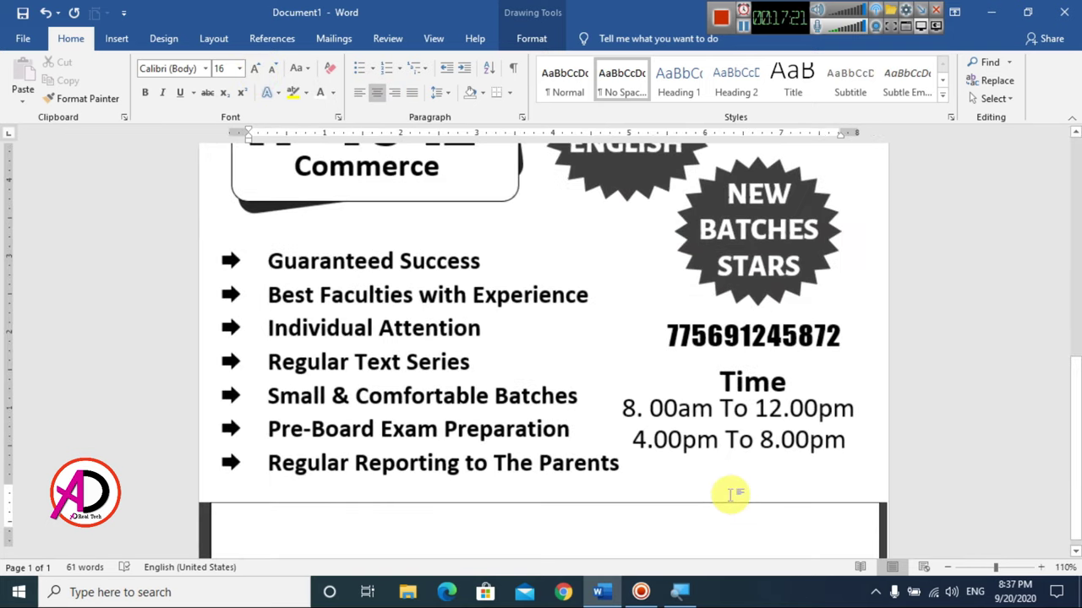
scroll(727, 500, up, 1)
text(Bh)
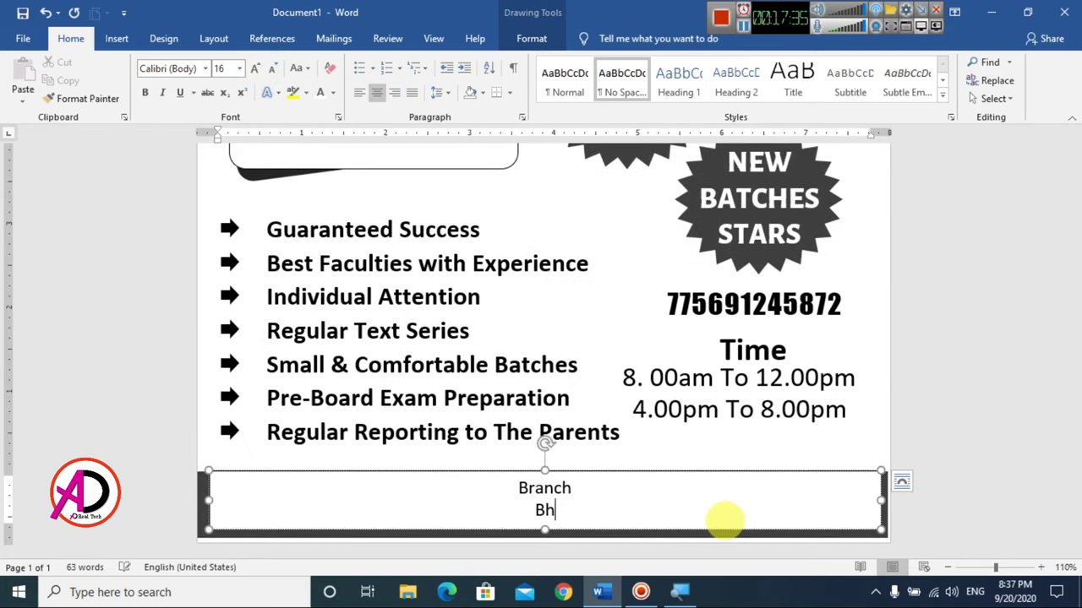
text(adrapur, Road, Birtamod, Jhapa)
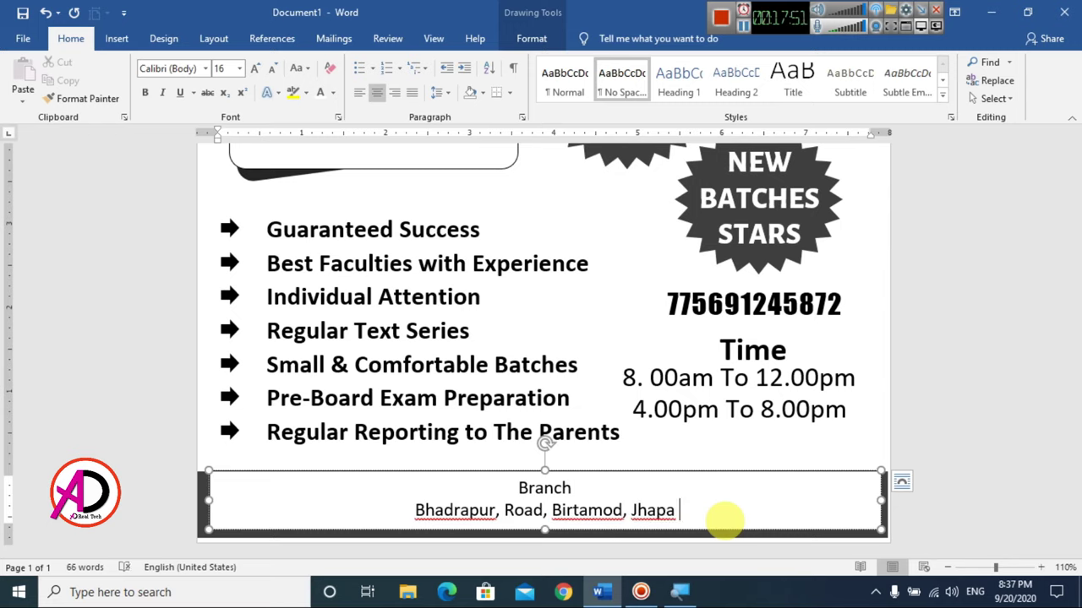
key(Return)
text(Happy Home Colon)
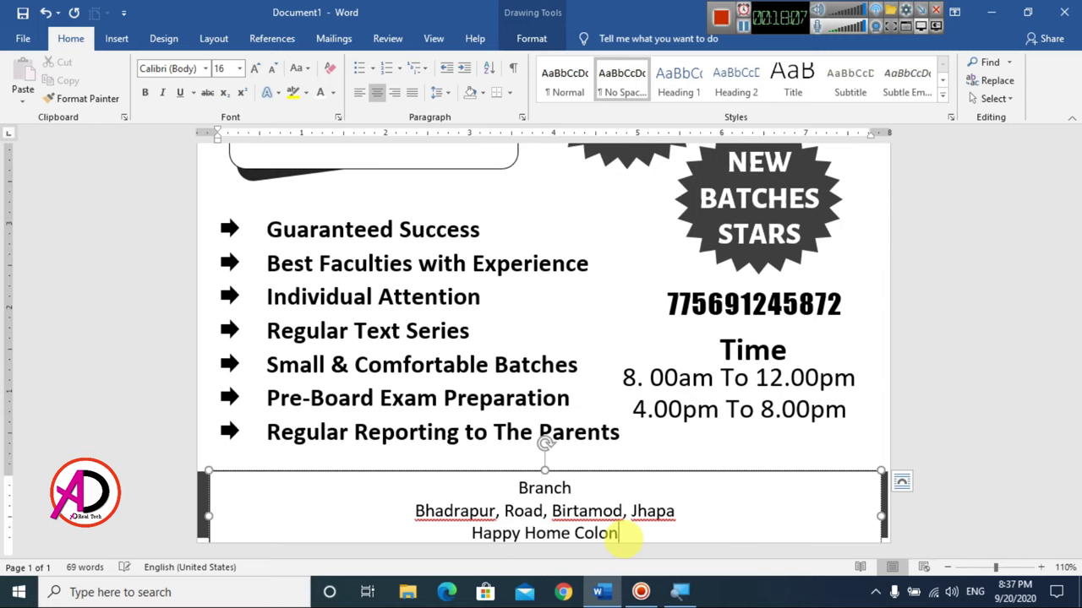
text(t 4275220)
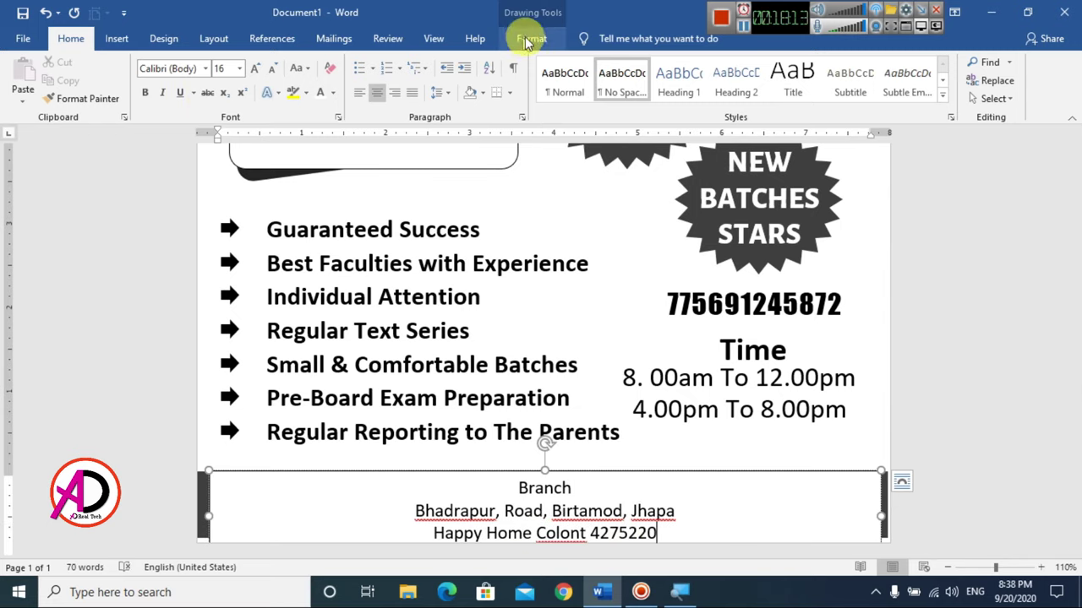
click(527, 42)
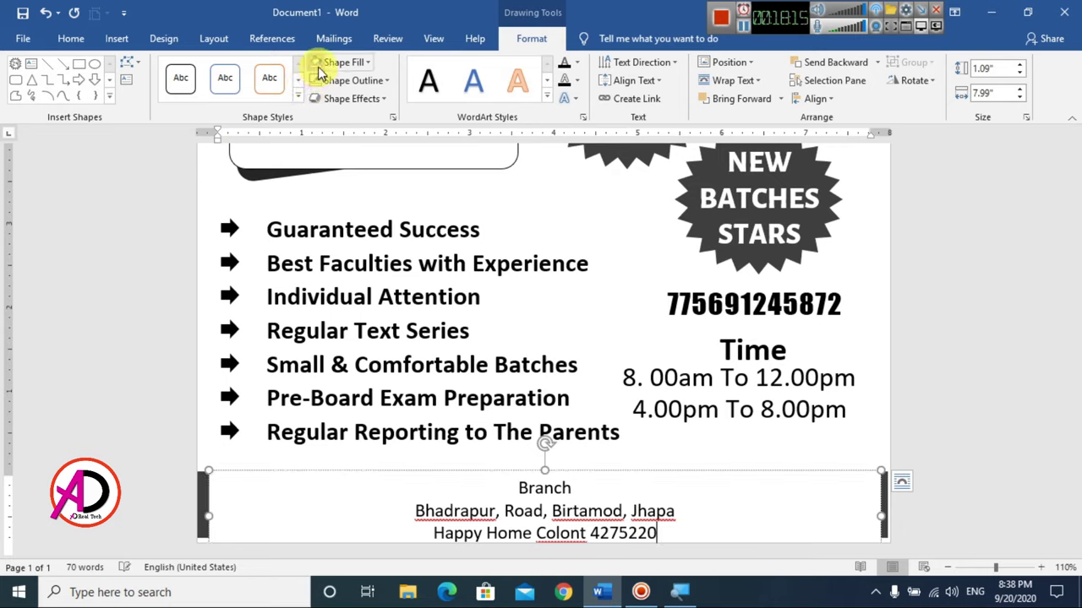
- Fill the address text box dark grey and move it onto the dark footer band
click(319, 71)
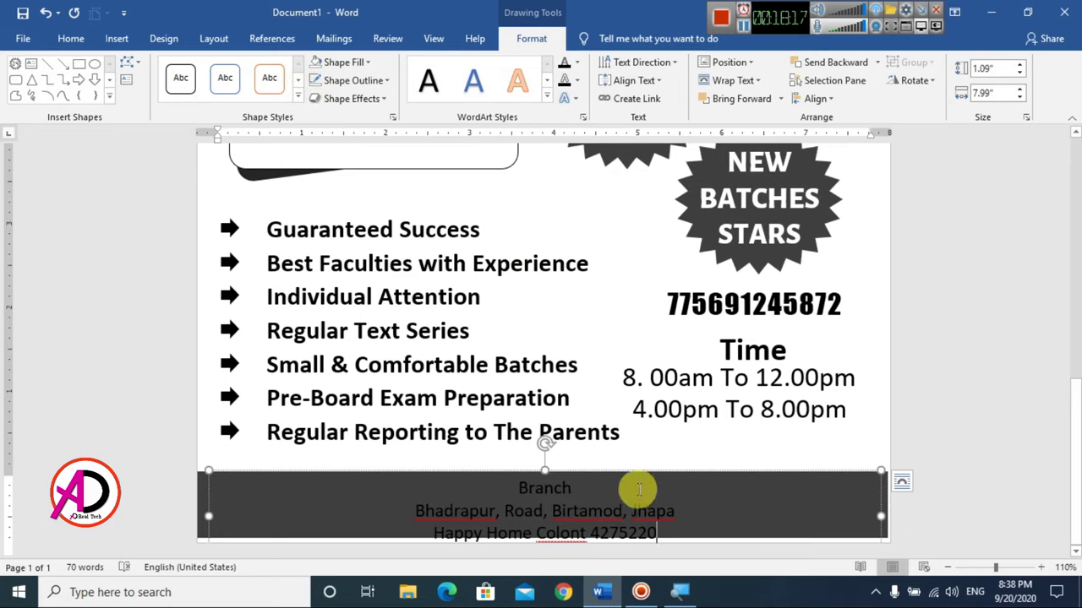
drag(739, 471, 735, 357)
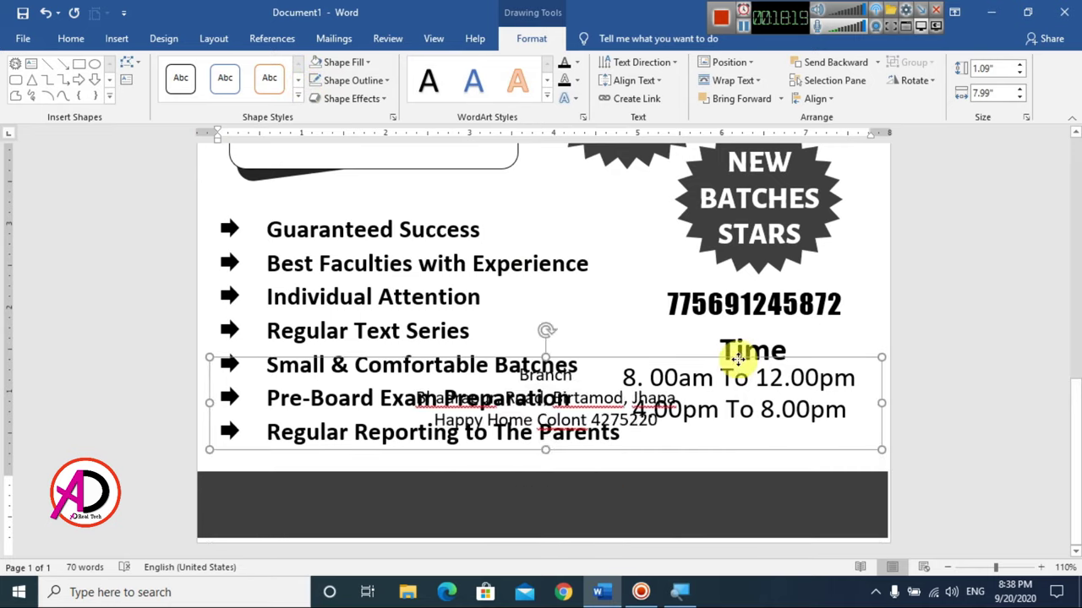
click(582, 505)
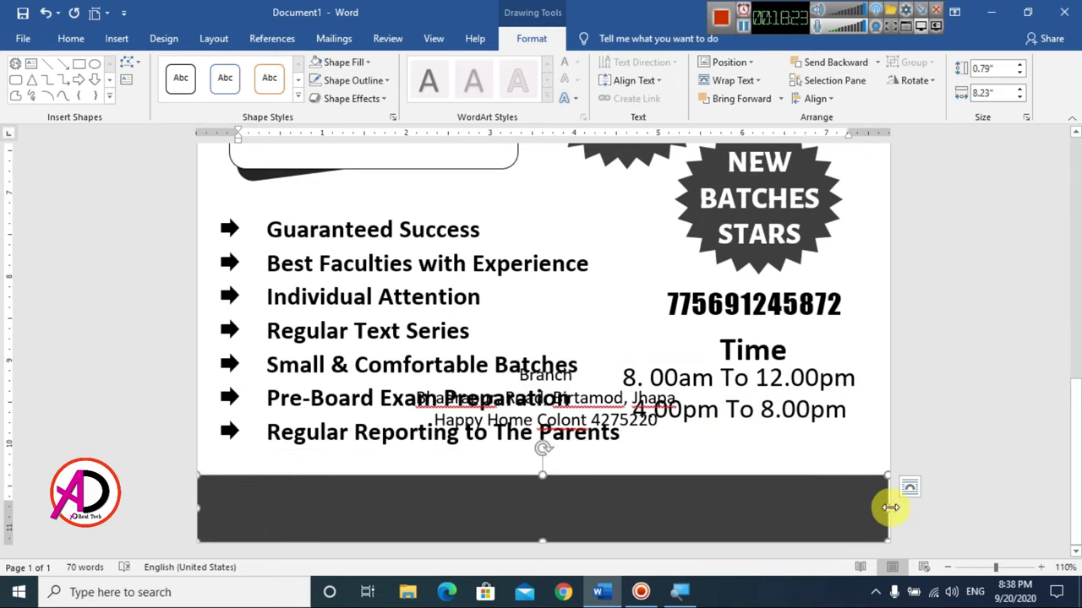
click(588, 415)
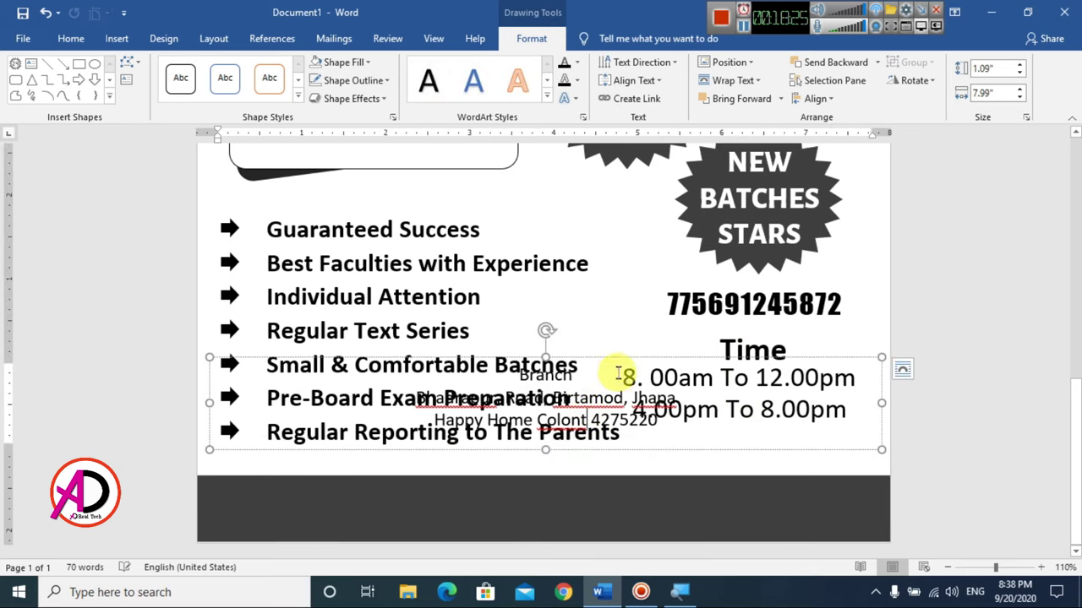
drag(610, 359, 606, 464)
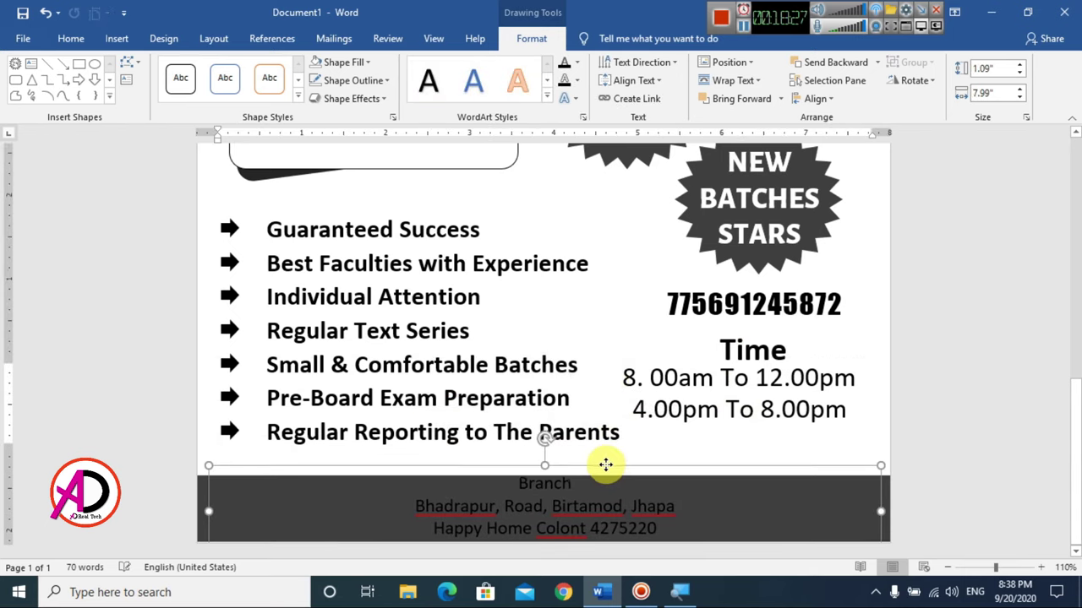
- Stretch the footer band taller upward and select all the address text
click(203, 496)
drag(556, 475, 556, 461)
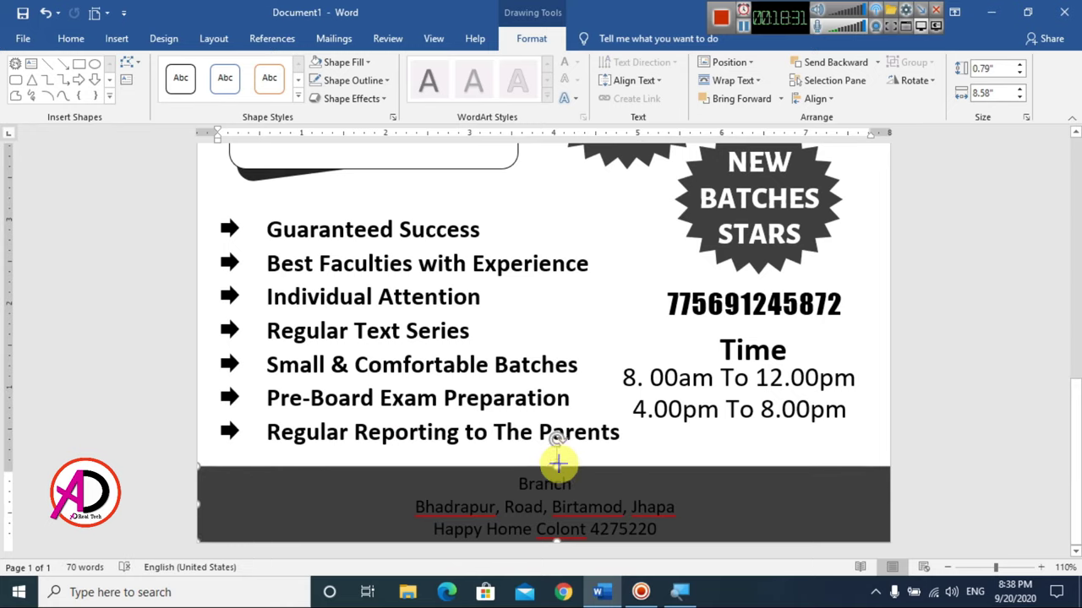
click(551, 506)
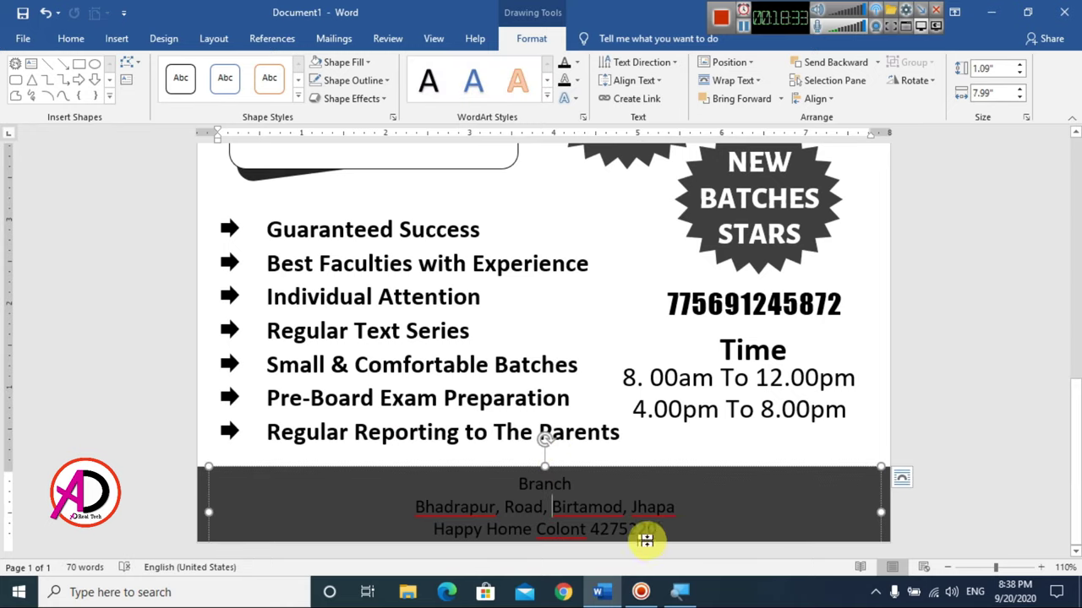
key(ctrl+a)
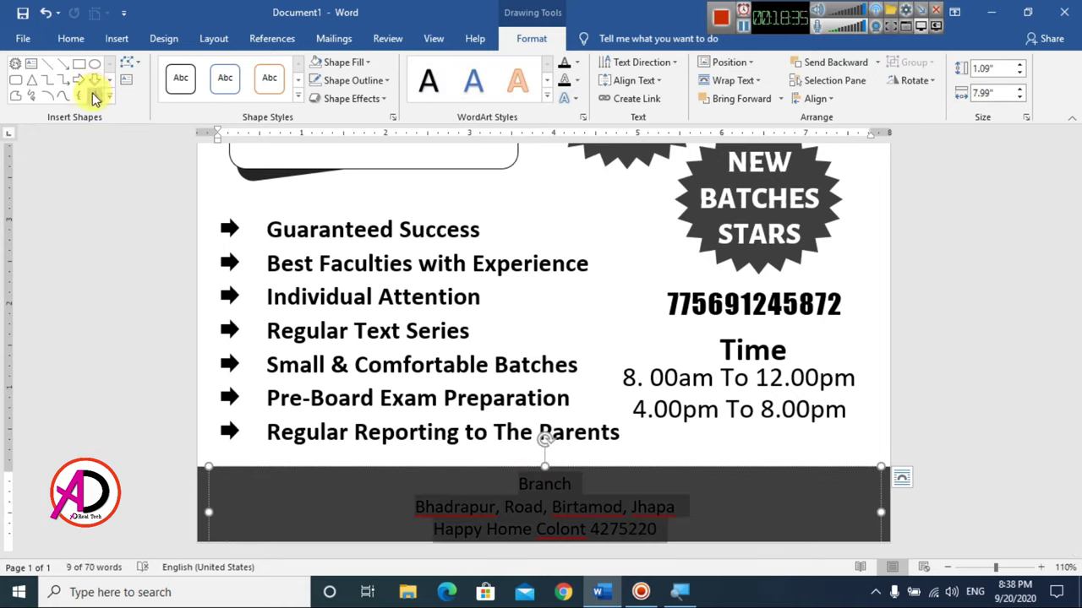
click(71, 40)
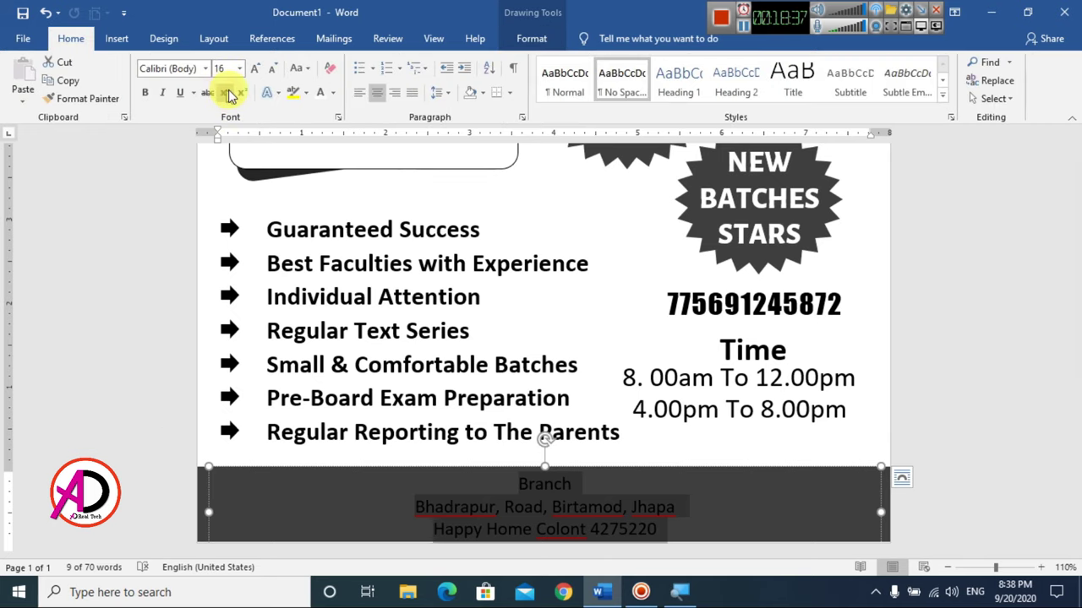
- Make the footer text white and enlarge the Branch heading to 20 pt
click(321, 95)
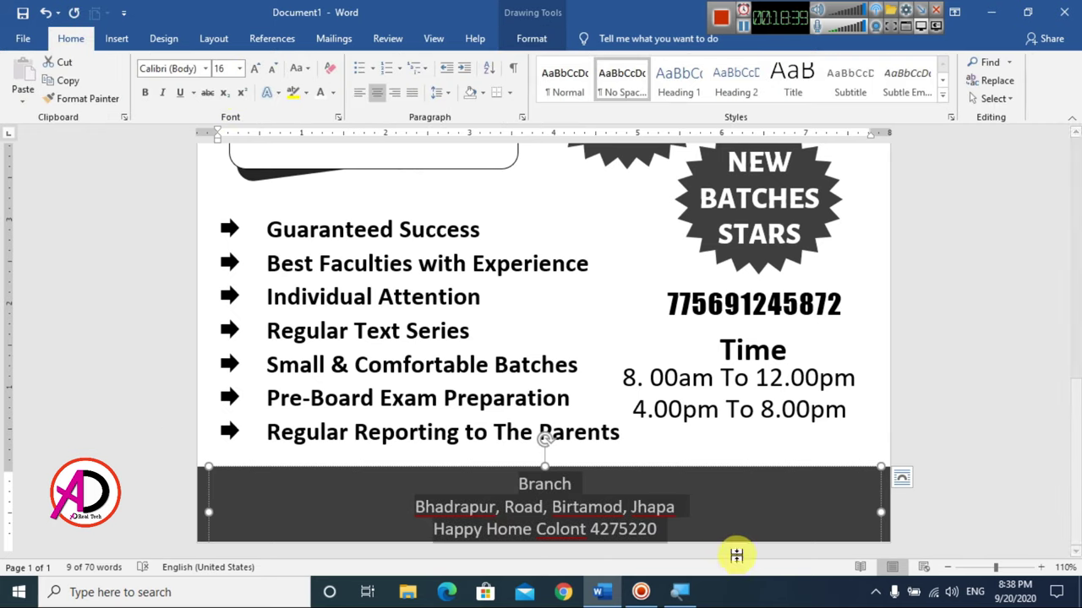
click(693, 513)
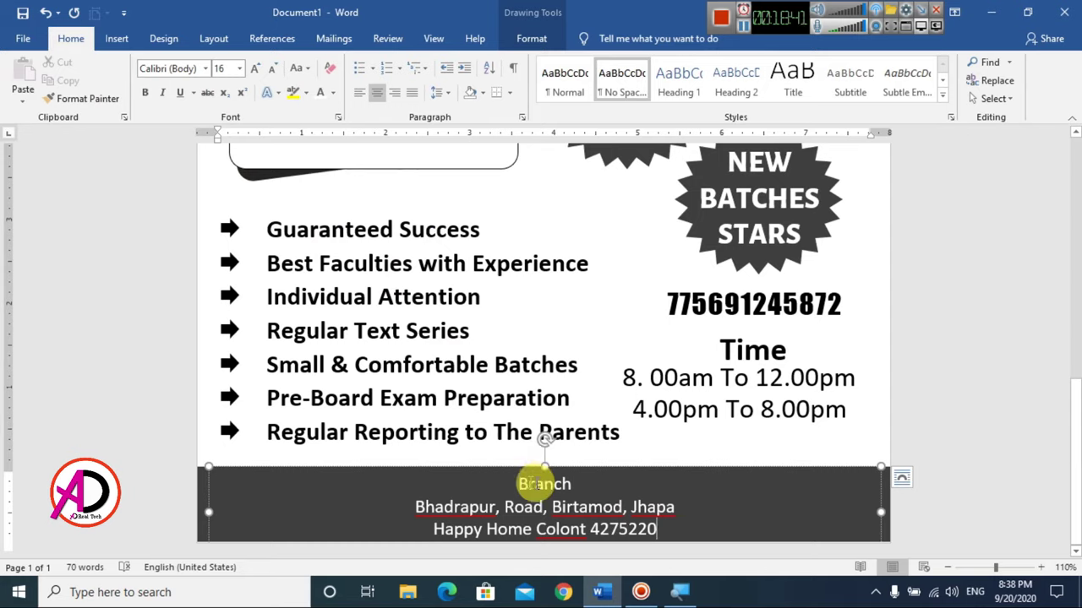
double_click(544, 483)
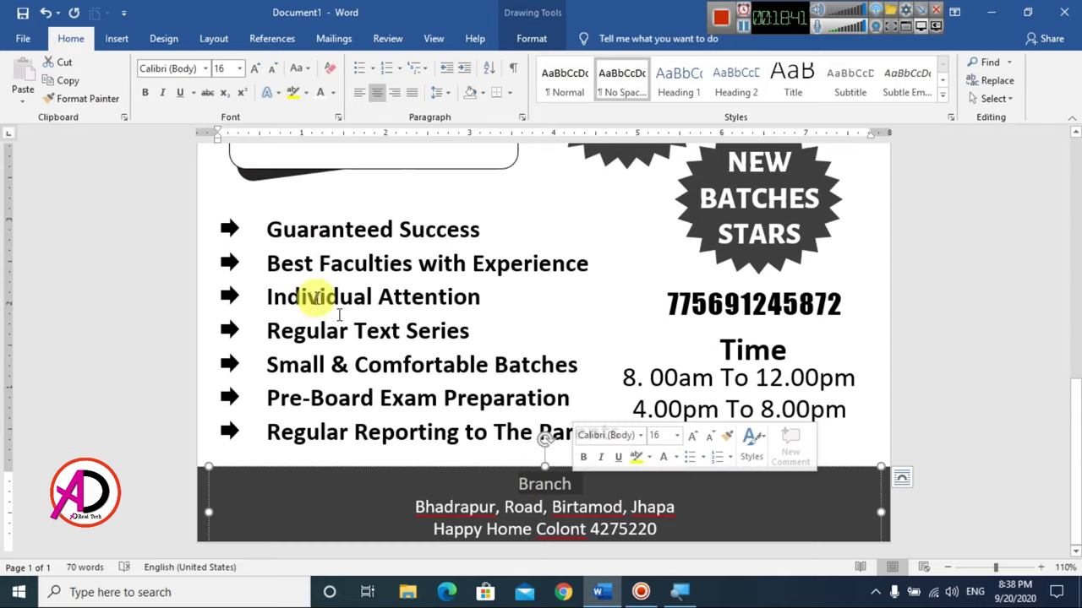
click(254, 69)
click(254, 72)
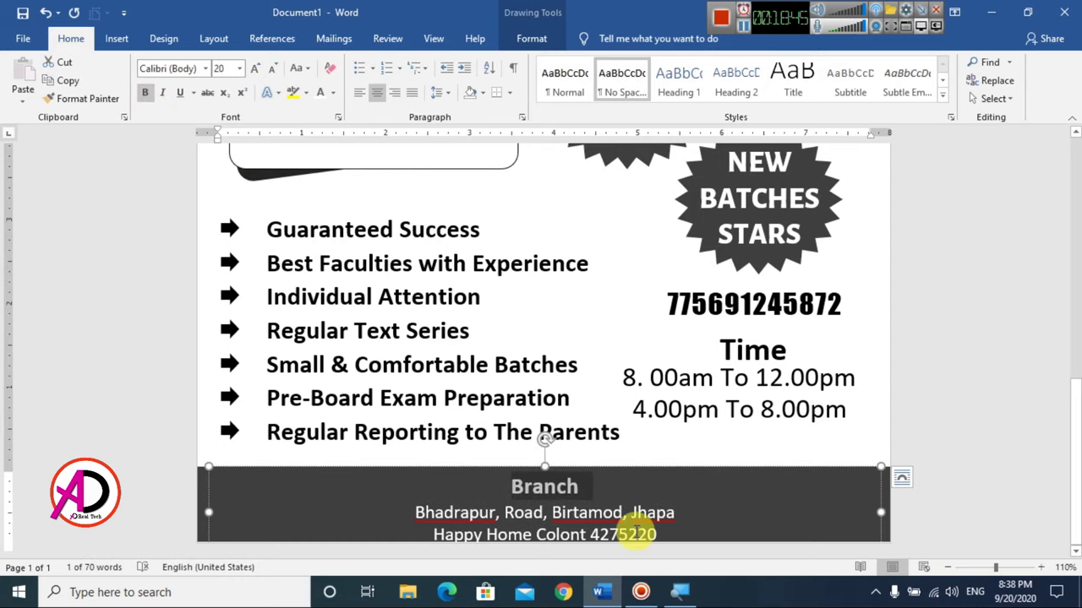
- Begin centring the address text box across the page using the alignment options
click(623, 467)
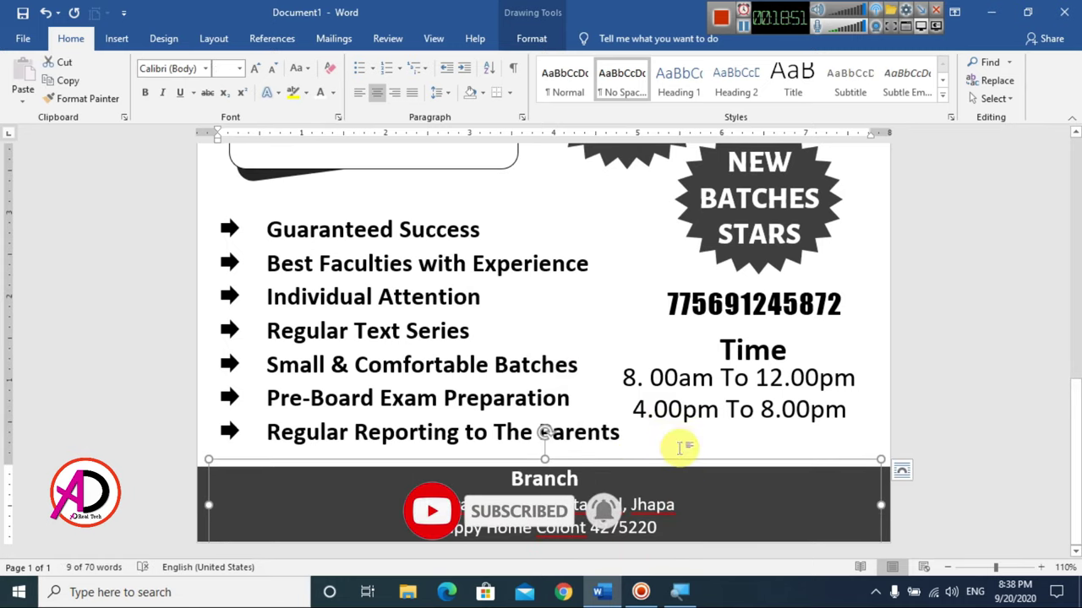
click(531, 38)
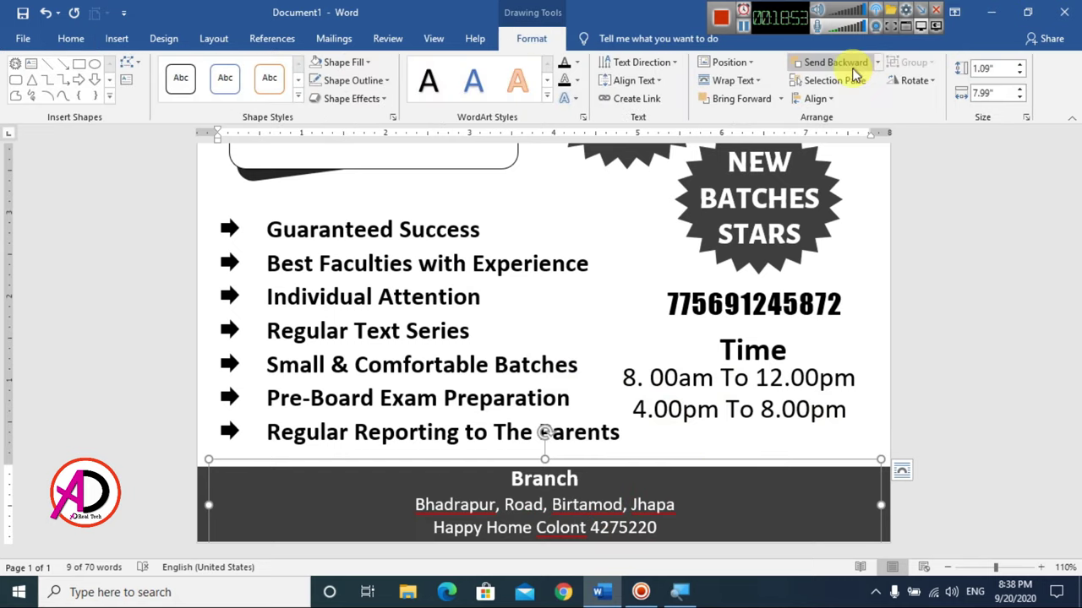
click(816, 99)
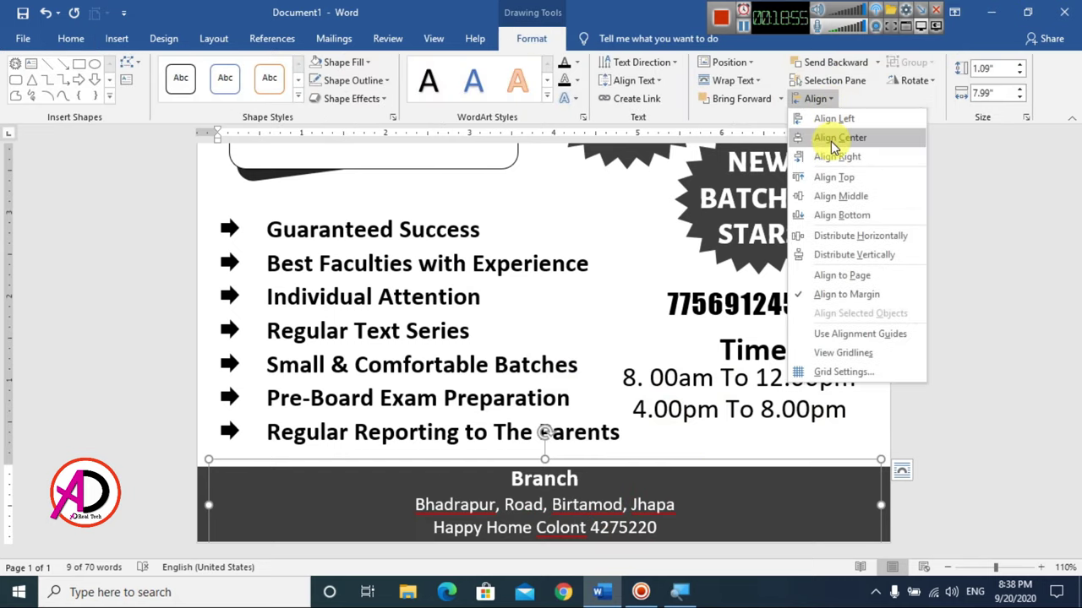
click(986, 394)
- Align the address box to the page centre and zoom out to about 40% to see the whole flyer
click(952, 385)
scroll(952, 385, down, 6)
scroll(939, 380, down, 2)
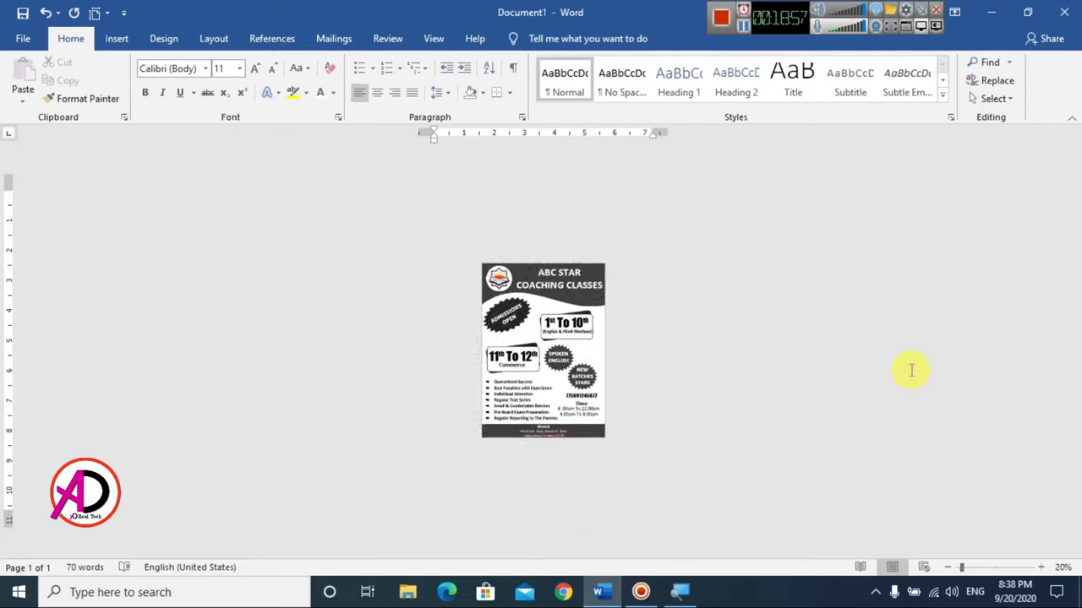
scroll(908, 369, up, 2)
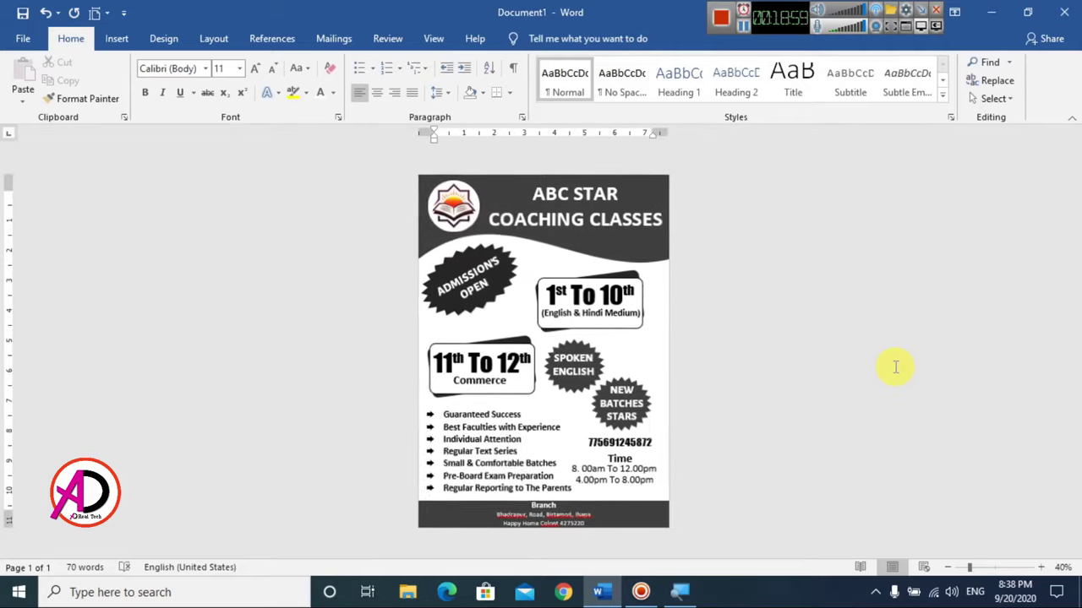
scroll(898, 368, up, 1)
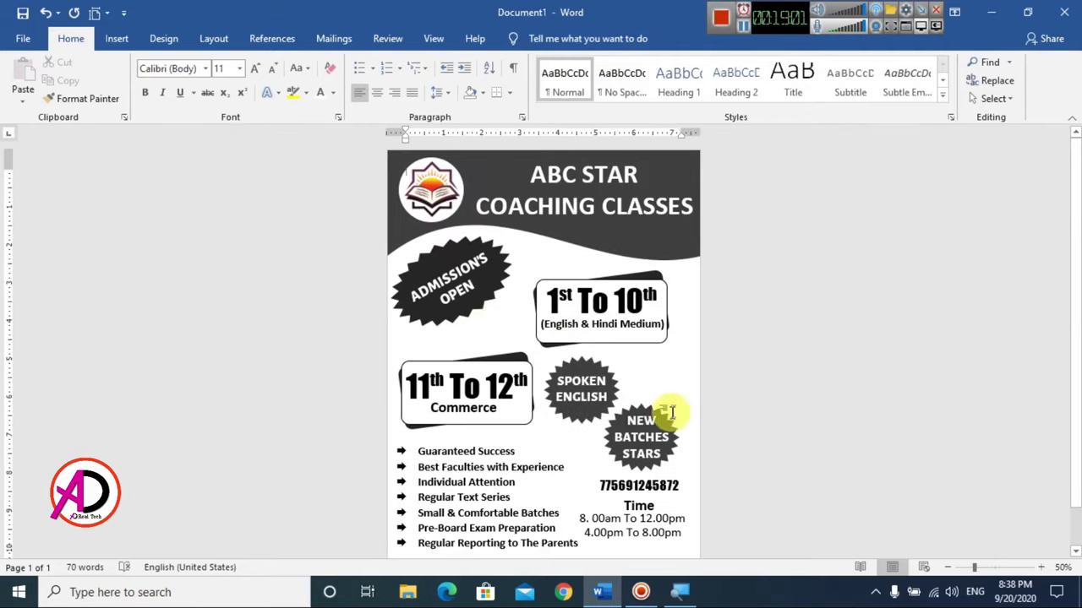
scroll(667, 411, down, 1)
scroll(499, 318, down, 1)
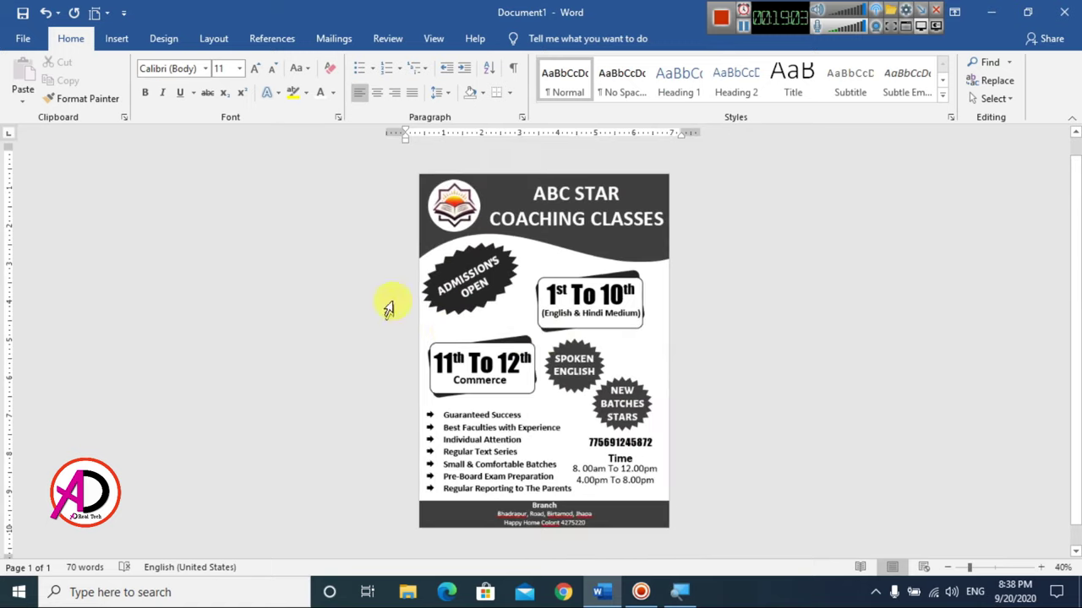